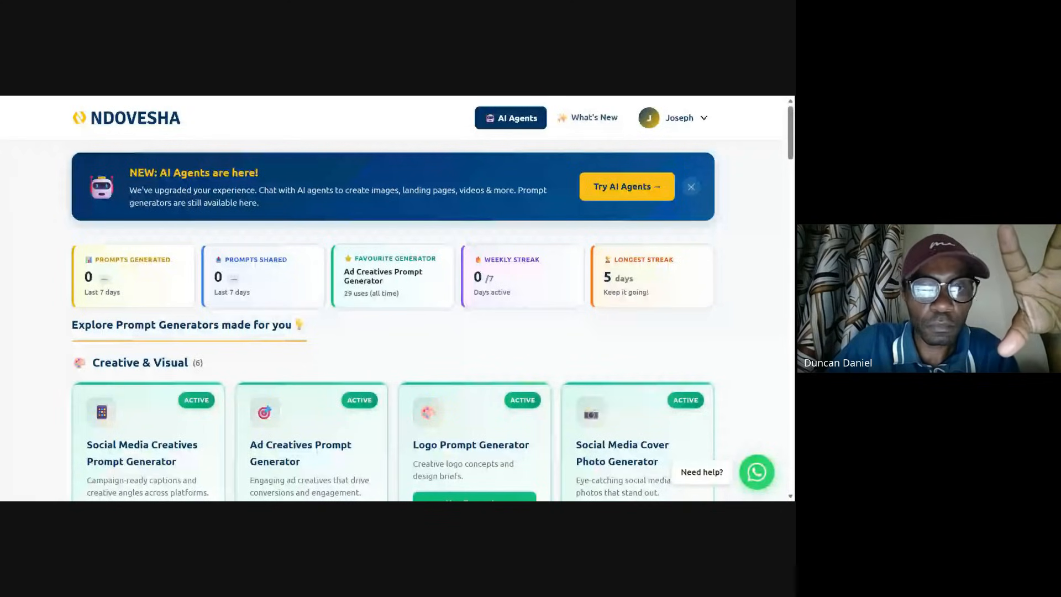
Step: Scroll through the prompt generators and open the Brief Generator
scroll(296, 396, "down", 10)
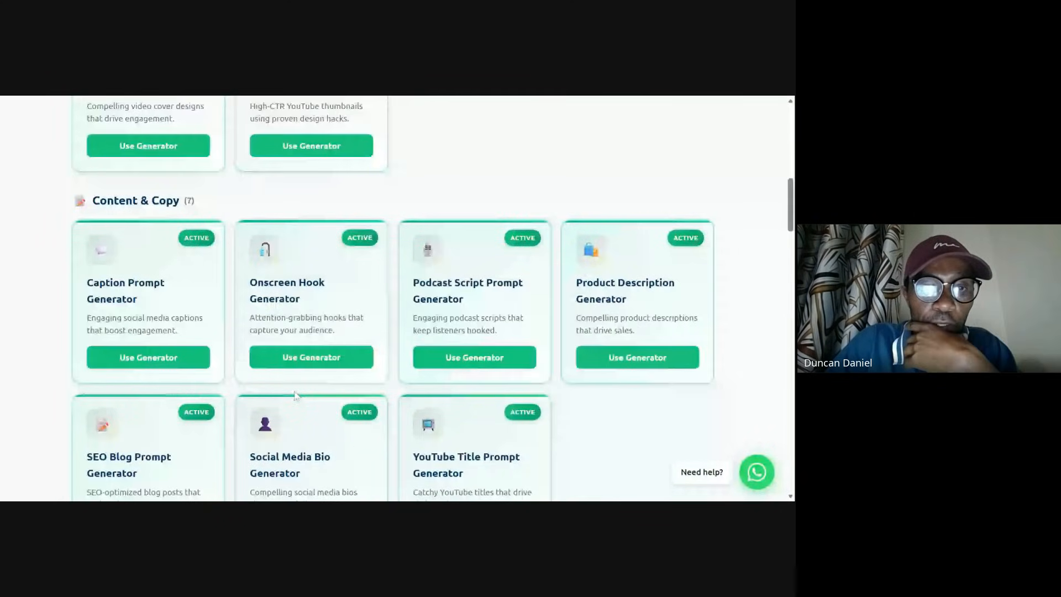
scroll(295, 396, "down", 6)
scroll(311, 387, "down", 2)
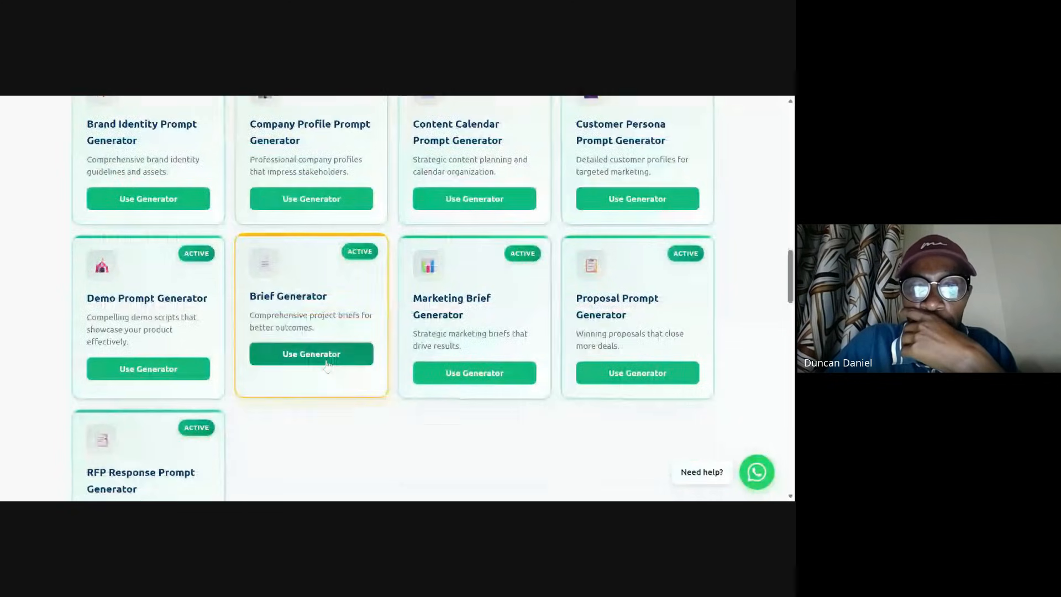
left_click(335, 350)
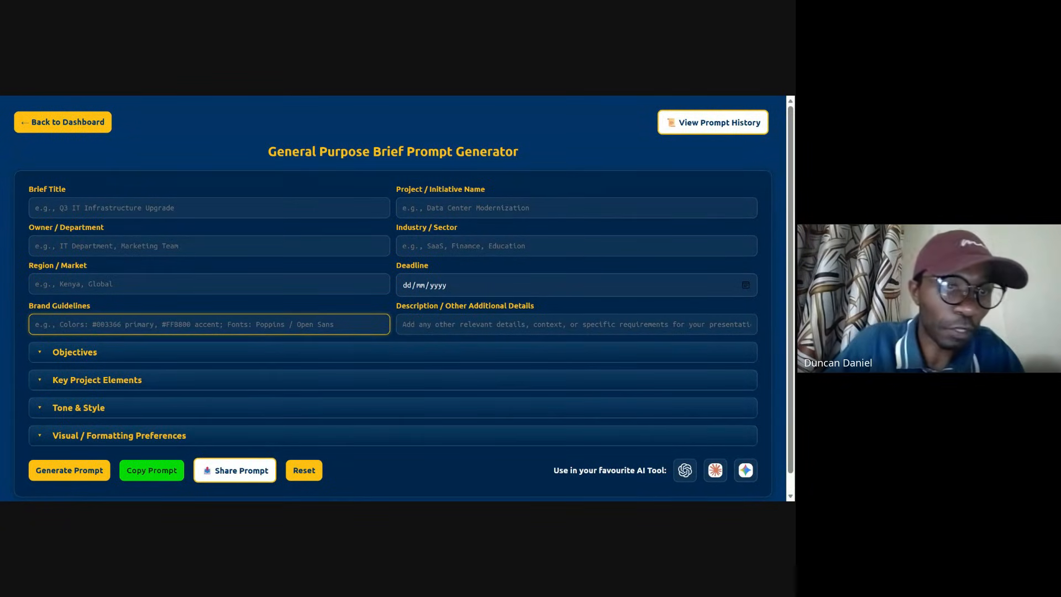
Step: Start the brief title with "Making an for Northlands for the their "
left_click(122, 209)
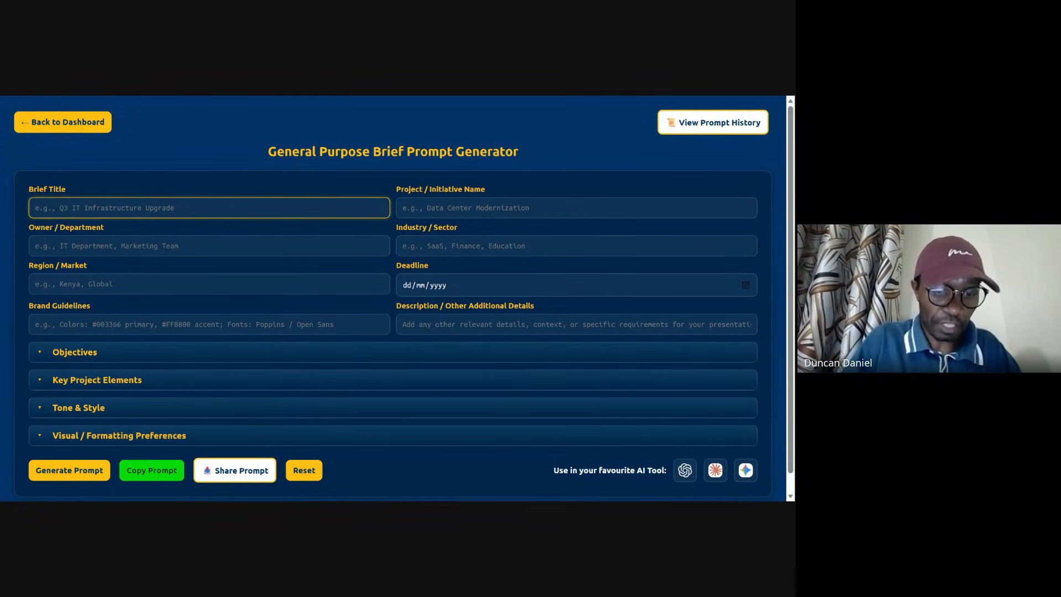
type("wE")
key("BackSpace")
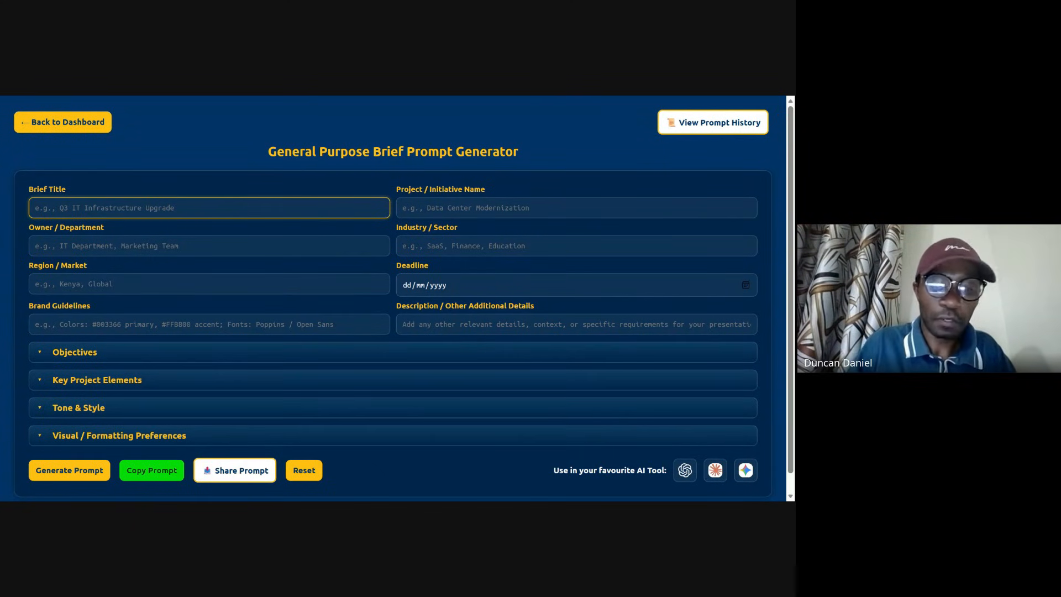
type("Making ")
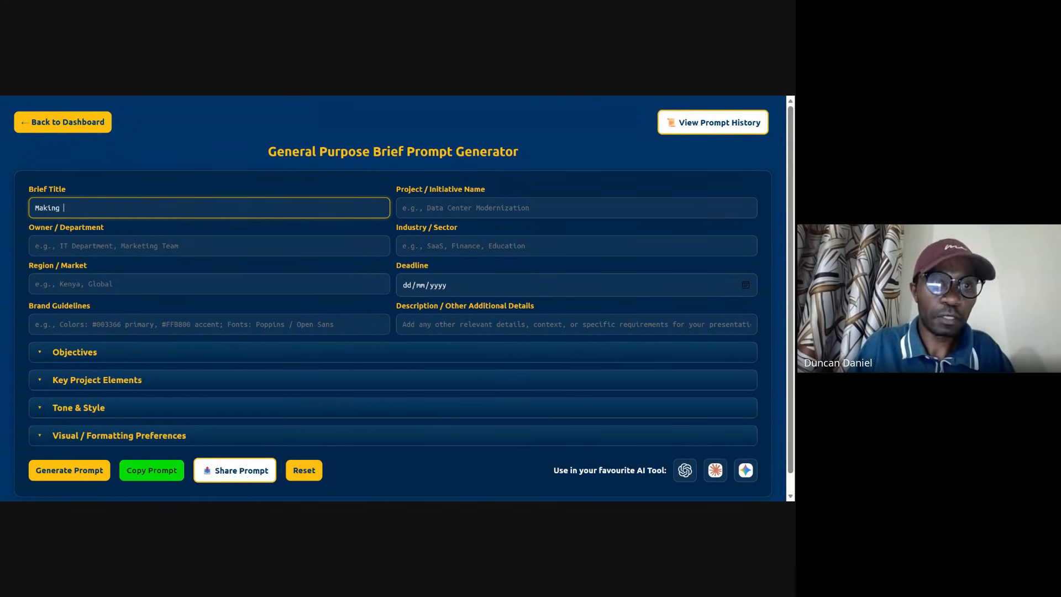
type("an for")
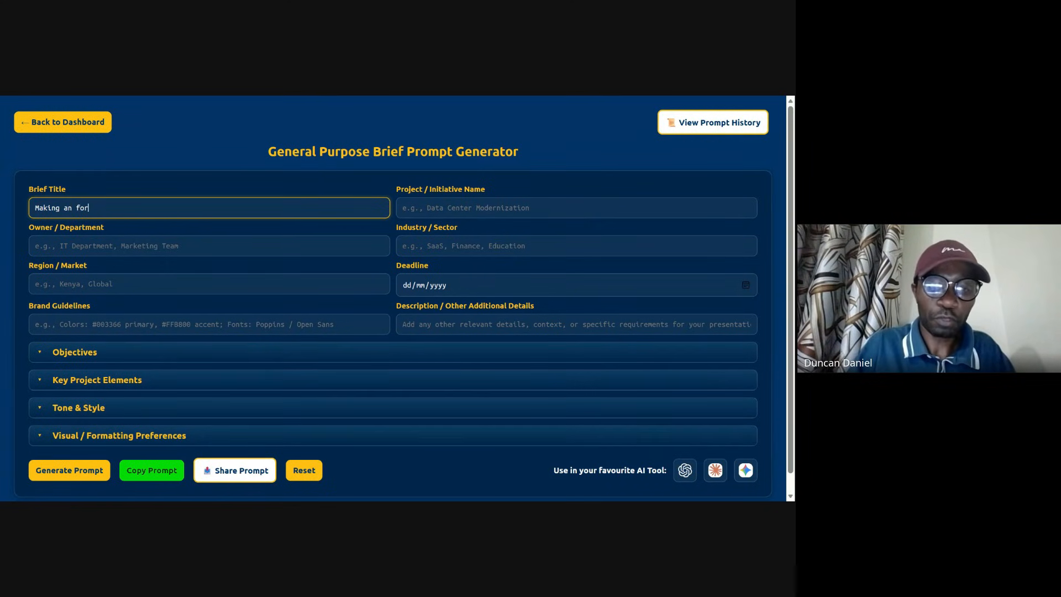
type(" Northlands ")
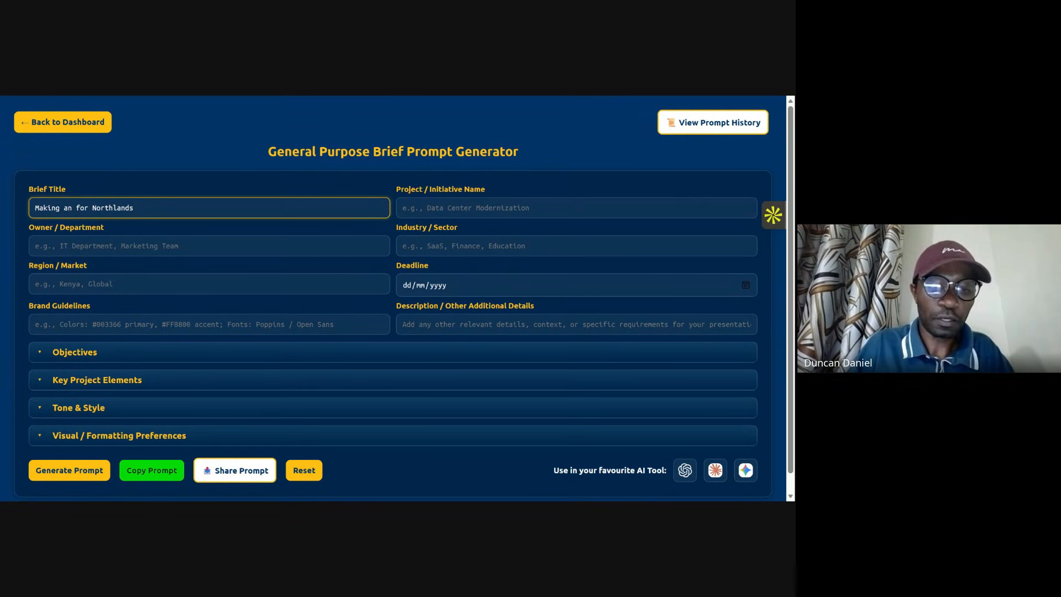
type("whic")
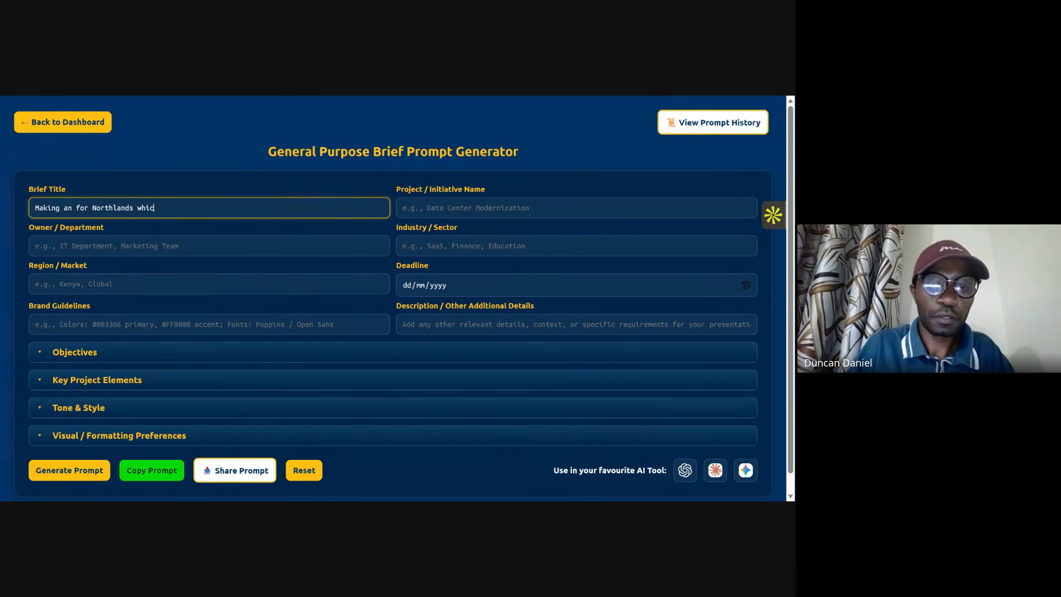
key("BackSpace")
key("BackSpace")
key("BackSpace")
type("for the")
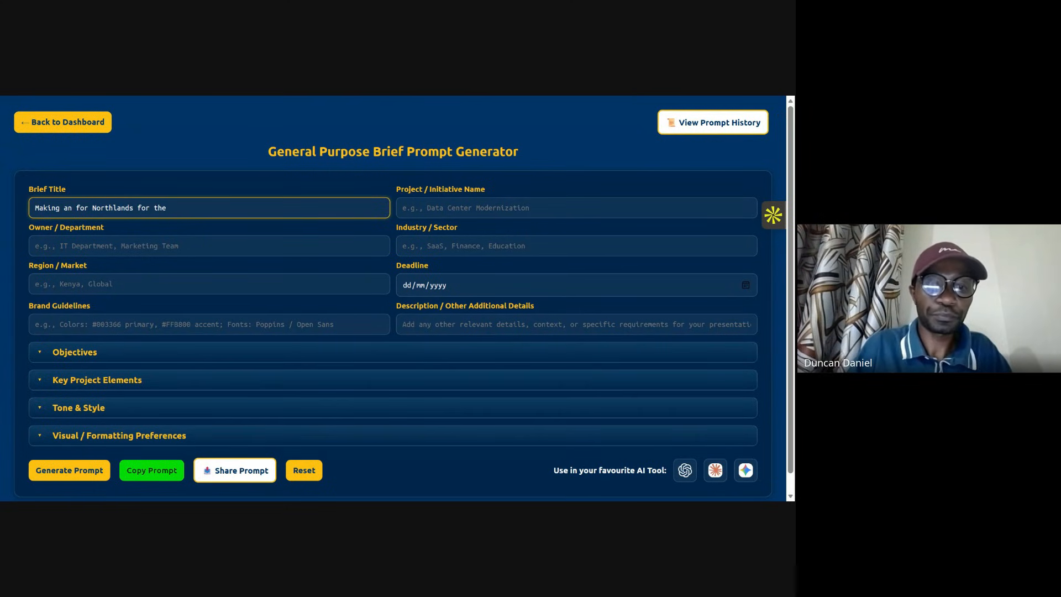
type(" their ")
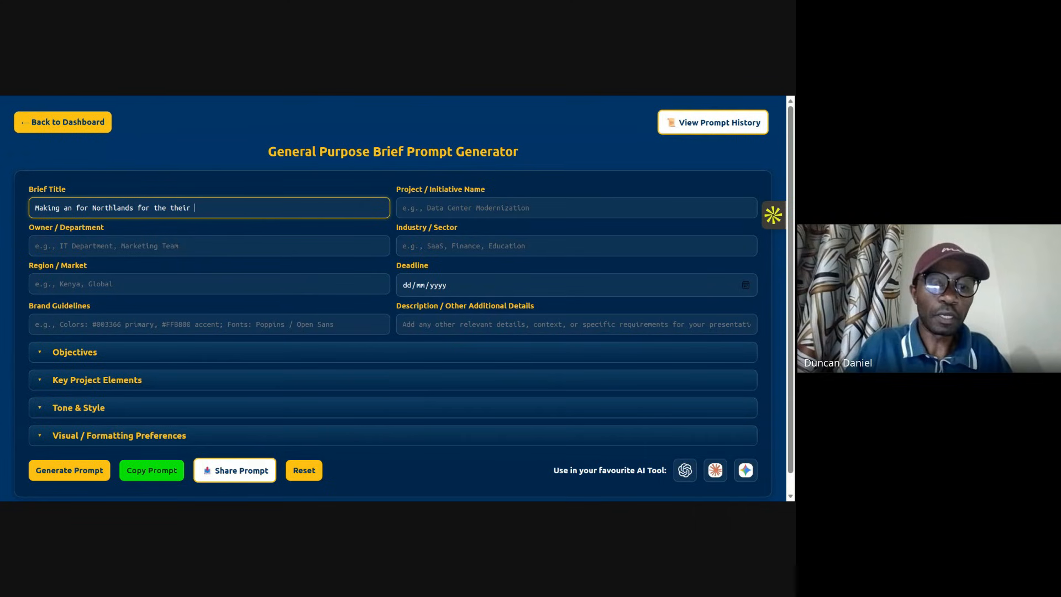
type("res")
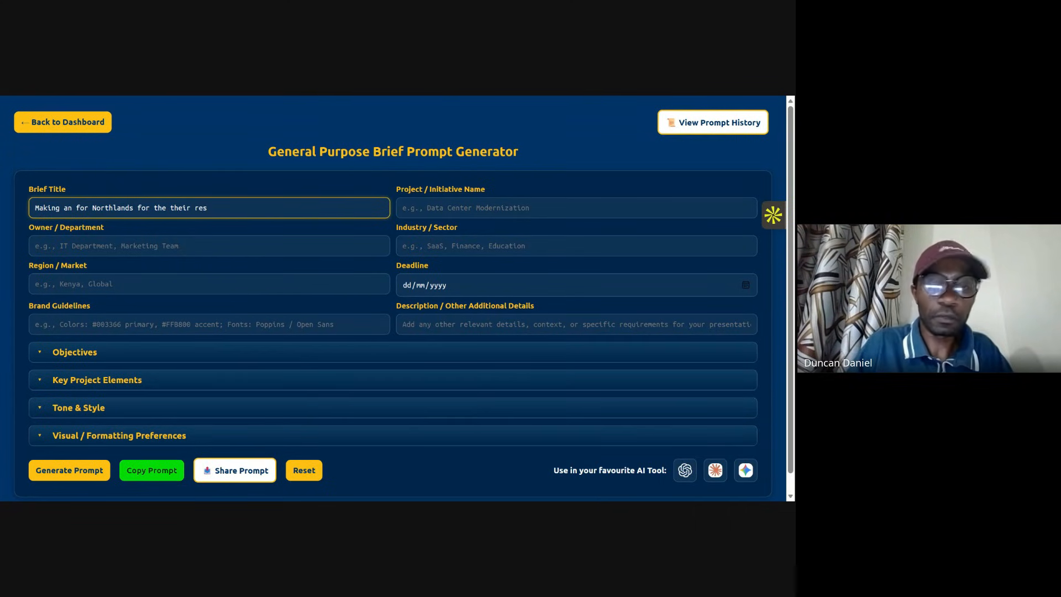
key("BackSpace")
key("BackSpace")
key("BackSpace")
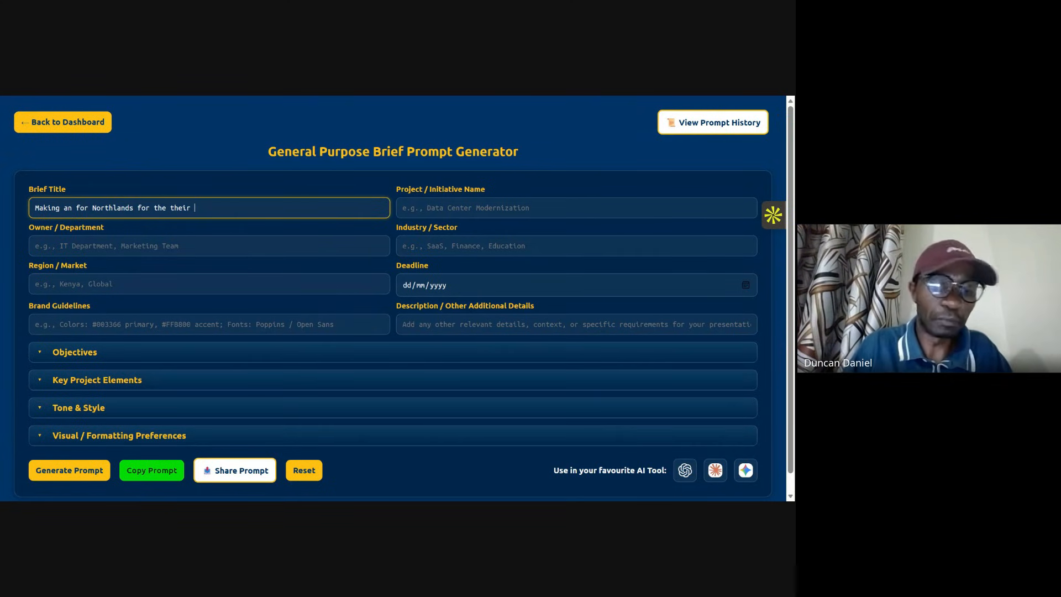
Step: Finish the brief title as "Making an for Northlands for the their 2 bedrooms and 3 bedrooms rent to own houses"
type("2")
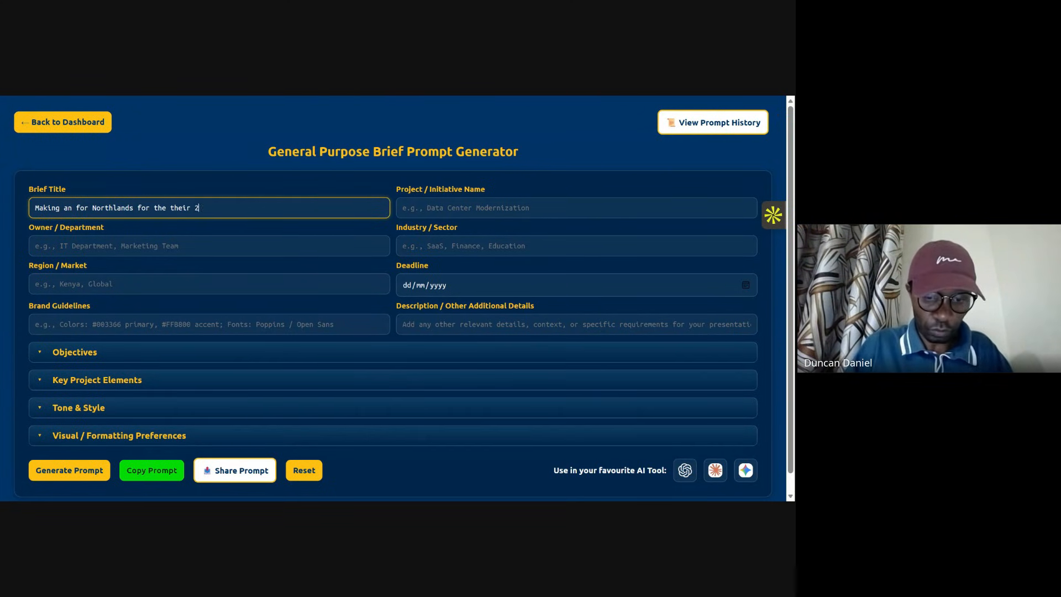
type(" bedrooms")
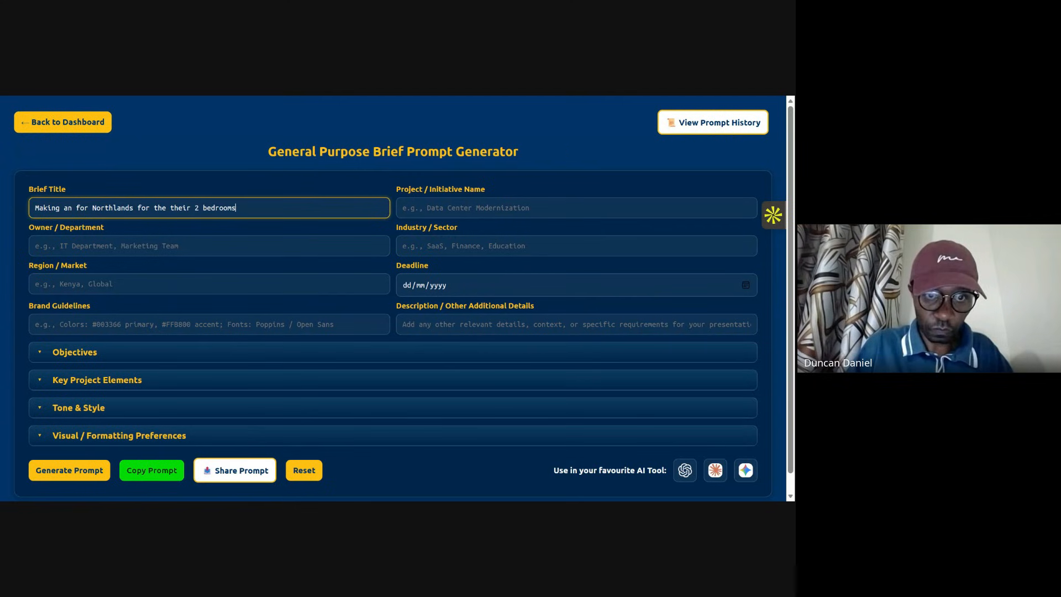
type(" and ")
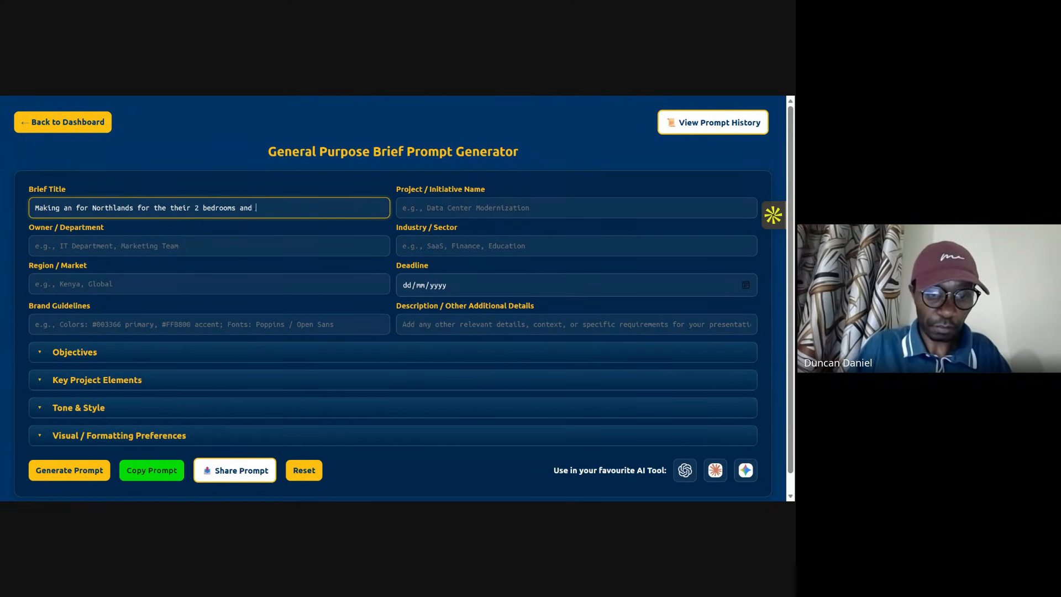
type("3 br")
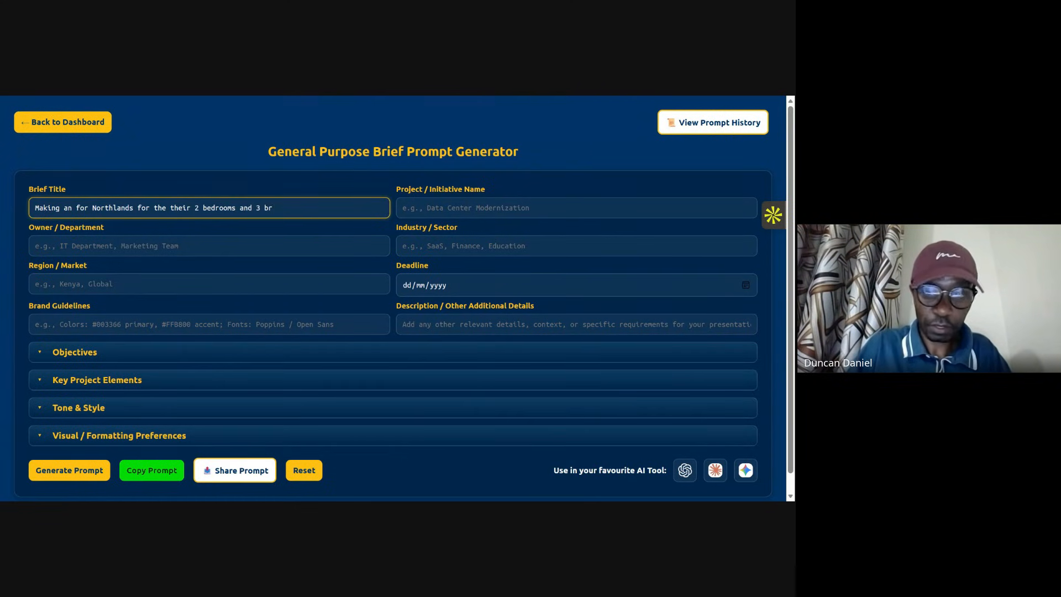
type("drooms ")
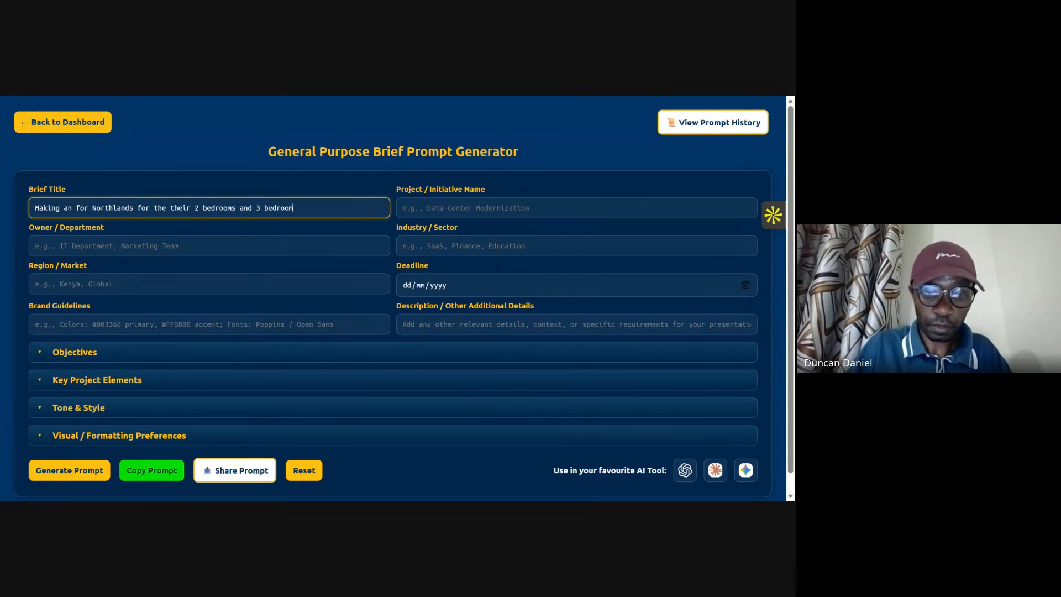
type("rent t")
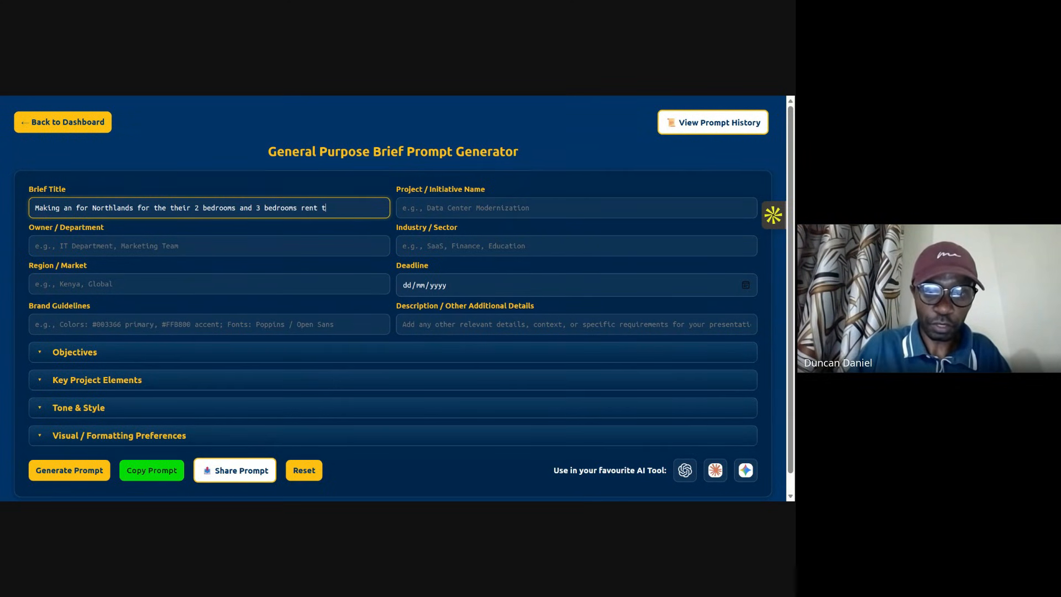
type("own")
key("BackSpace")
key("BackSpace")
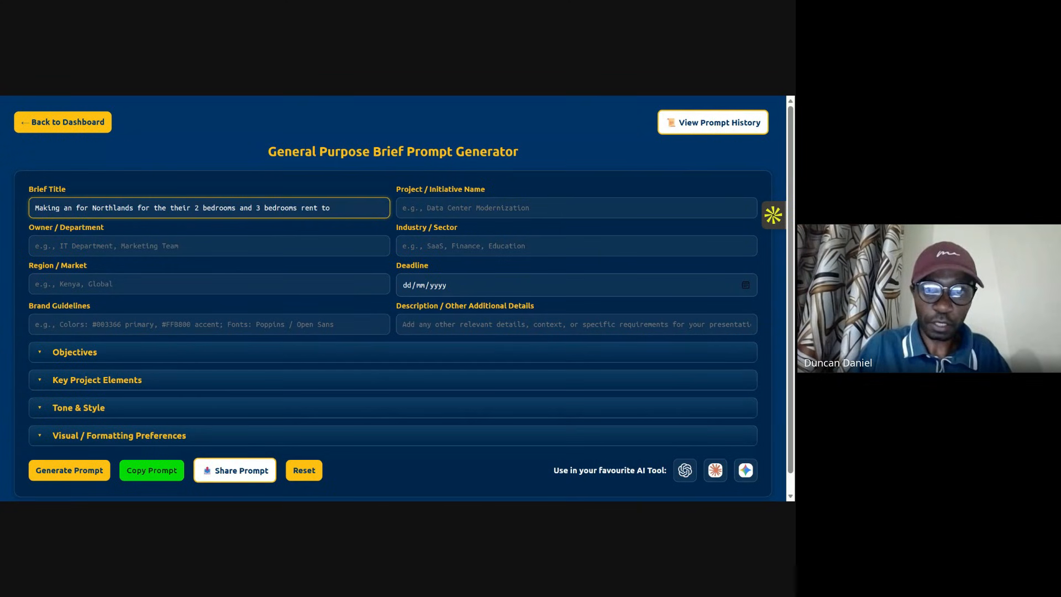
type("won")
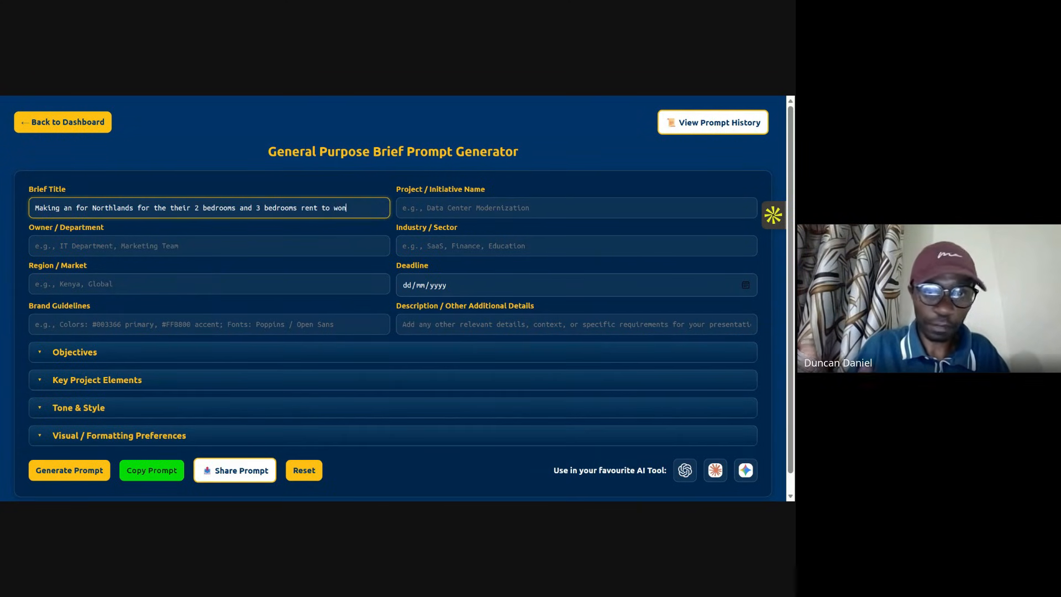
key("BackSpace")
key("BackSpace")
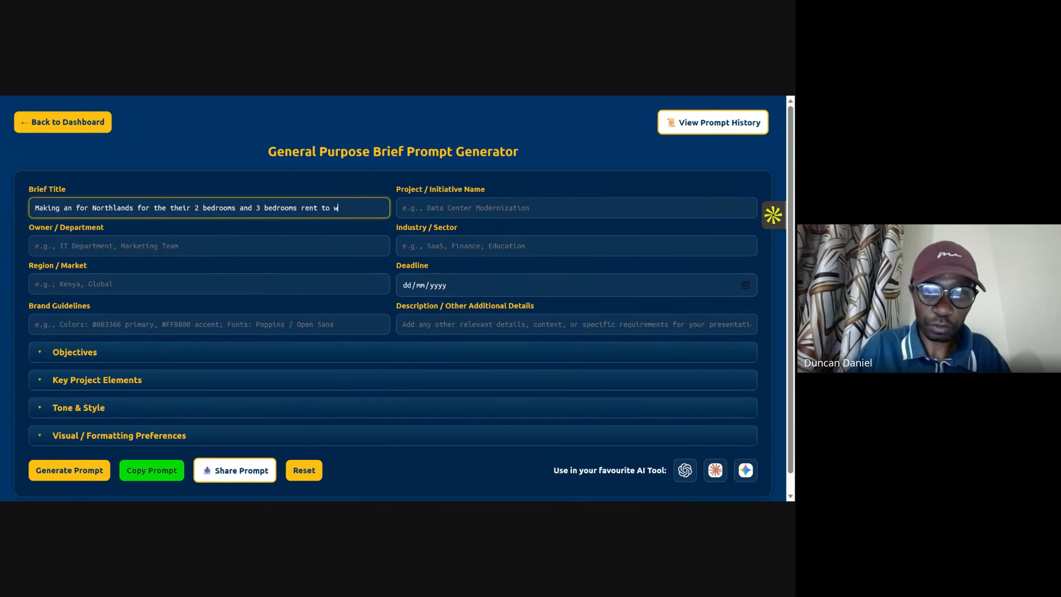
key("BackSpace")
type("own")
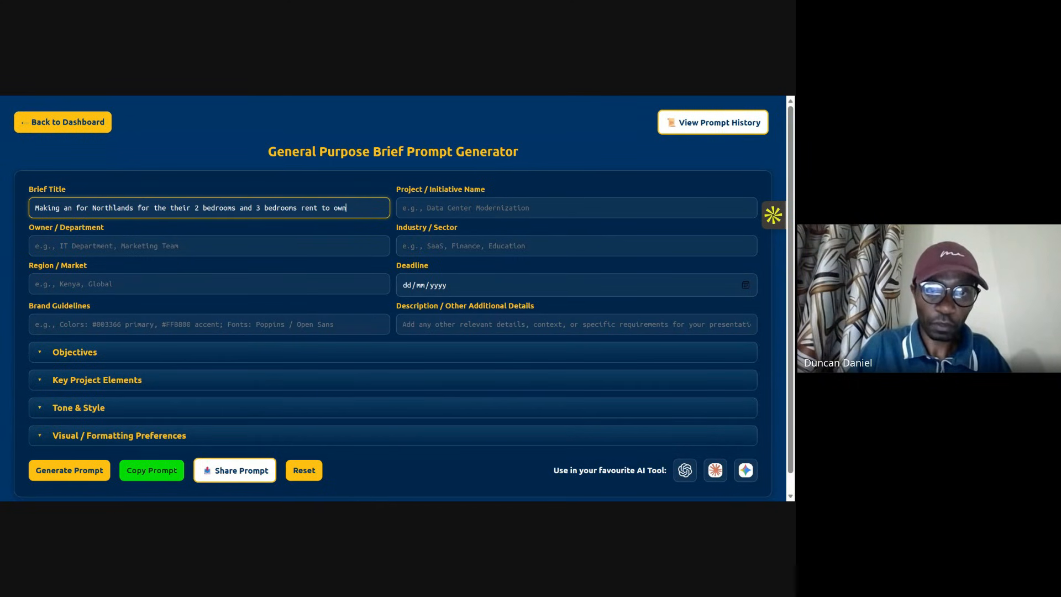
type(" houses")
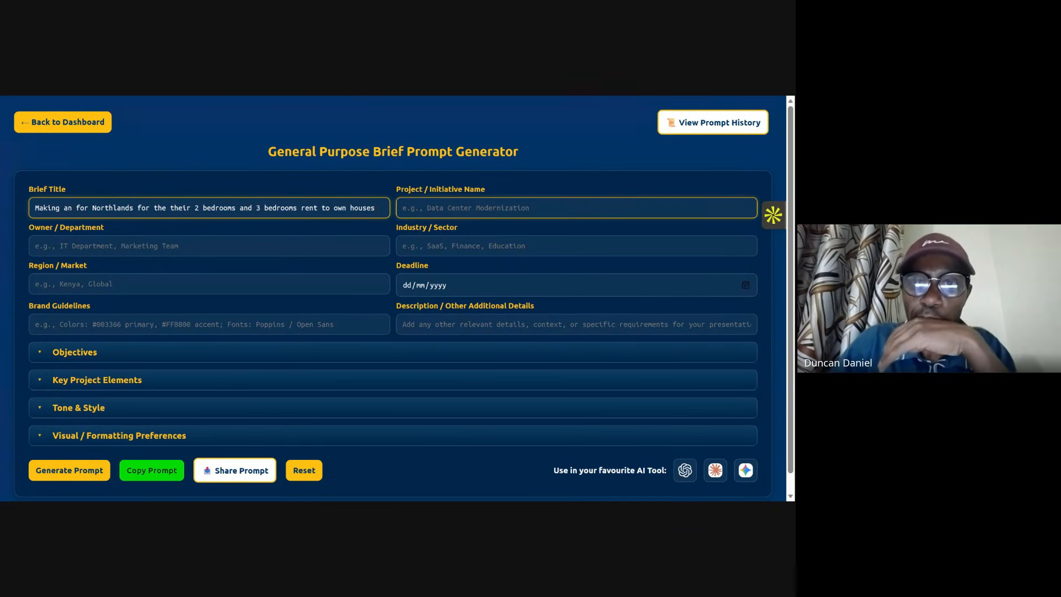
Step: Set the project / initiative name to "We want get leads from this ad"
left_click(576, 208)
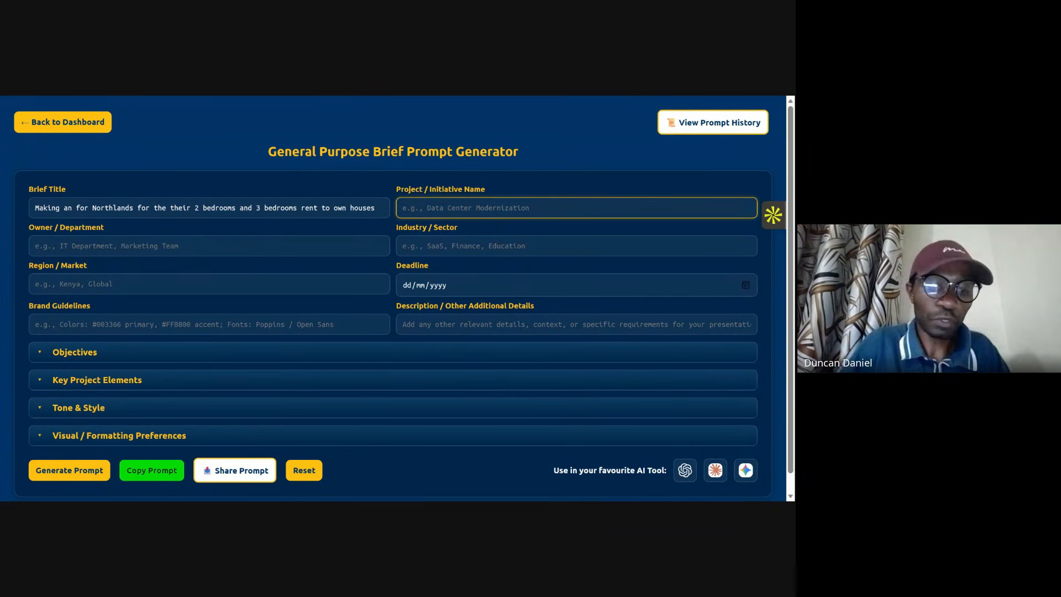
type("We wan")
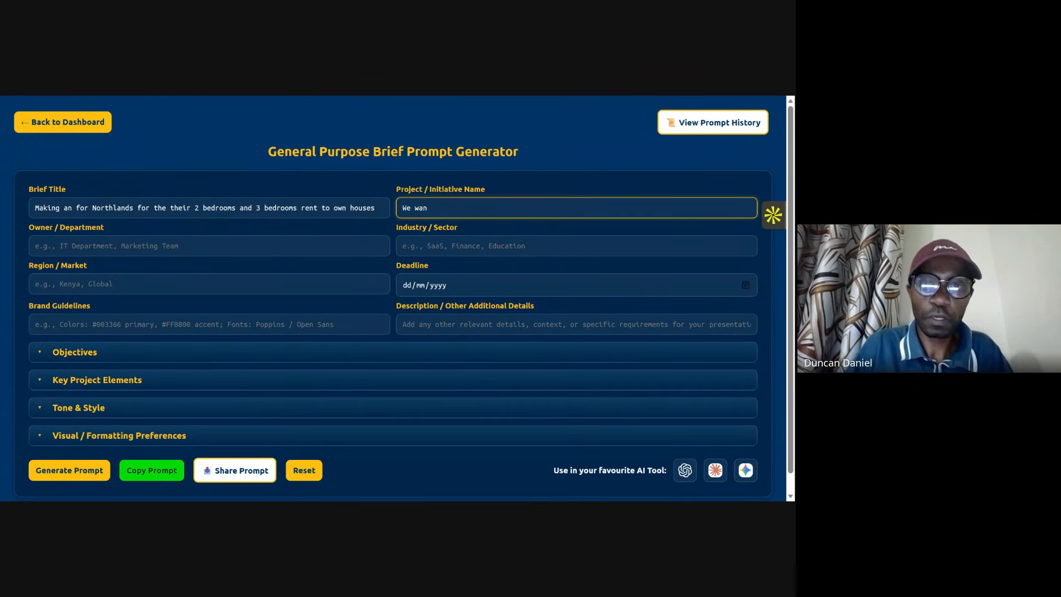
type("t get ")
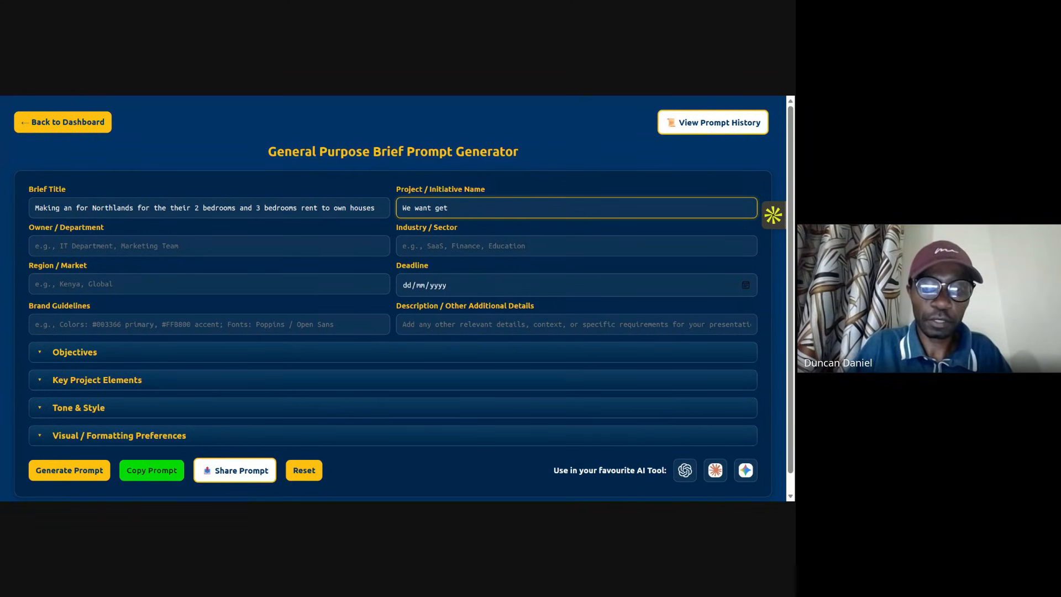
type("leads")
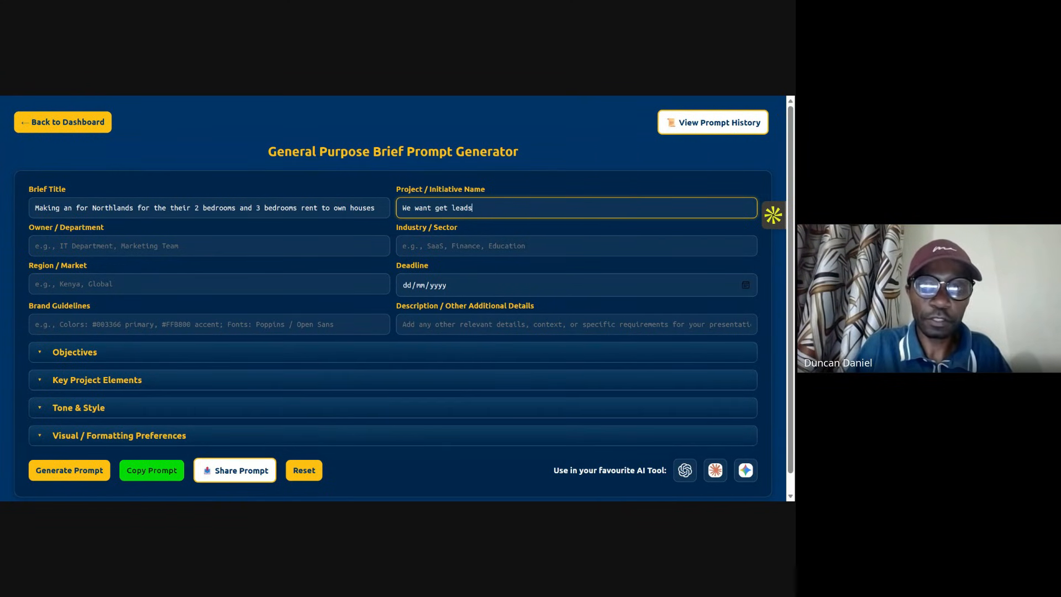
type(" from this ad")
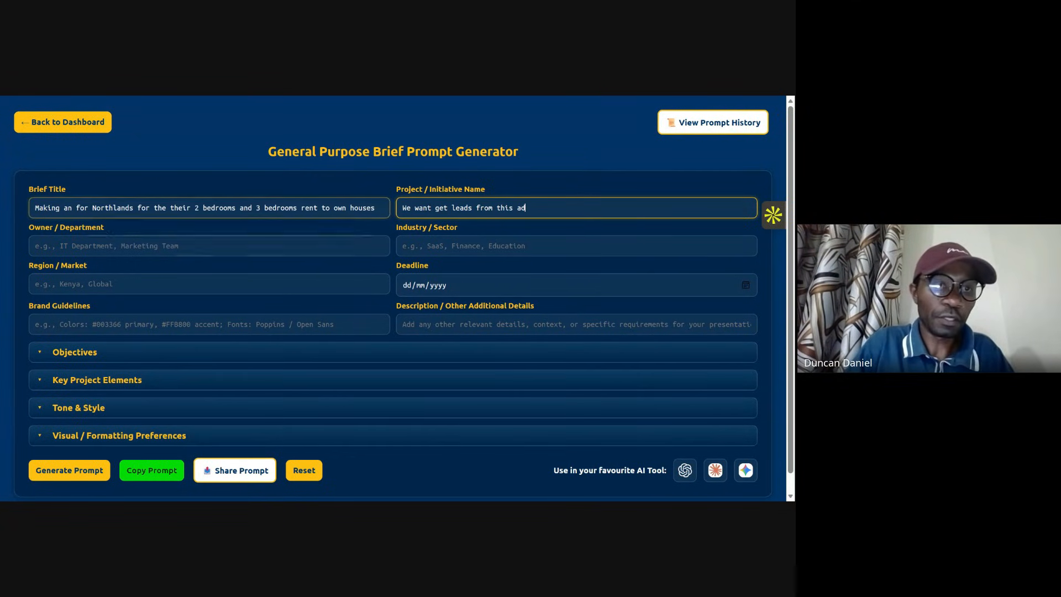
Step: Enter the owner's first name in the Owner / Department field
left_click(95, 248)
type("J")
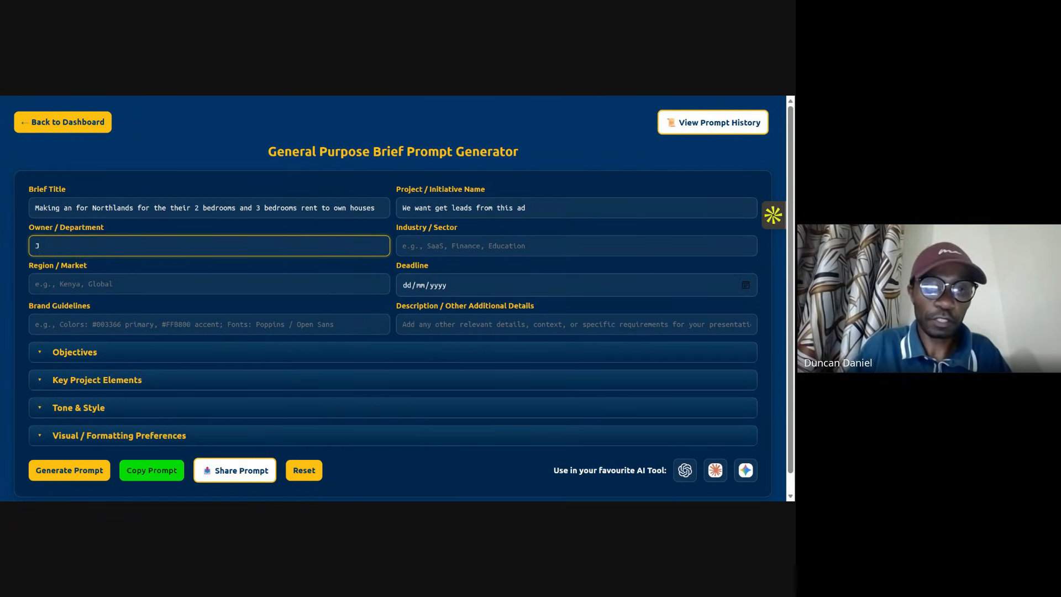
type("oseph")
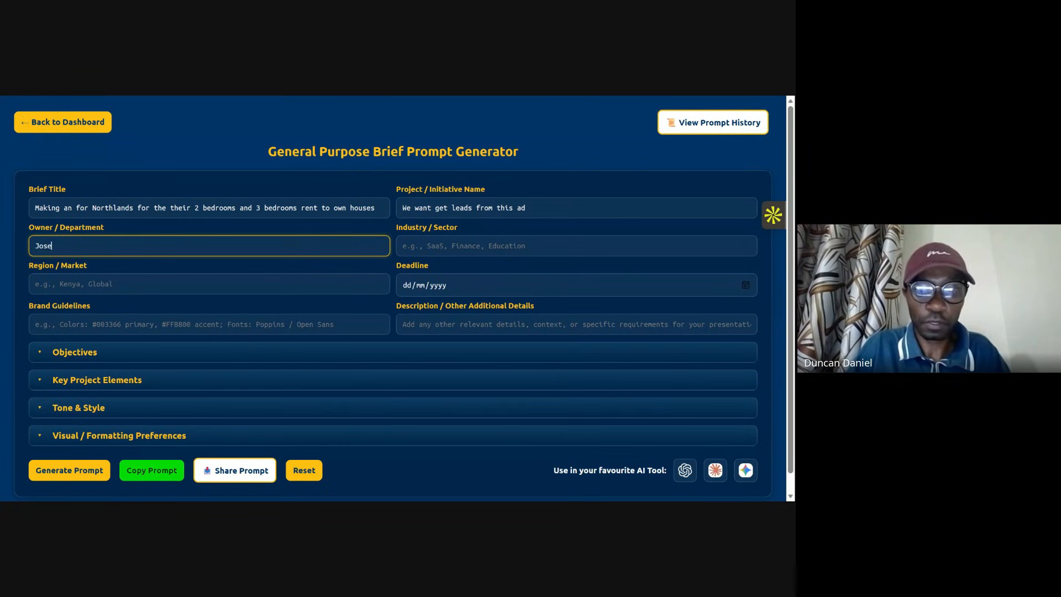
Step: Set the industry / sector to "Real estate" and move on to the Region / Market field
left_click(459, 246)
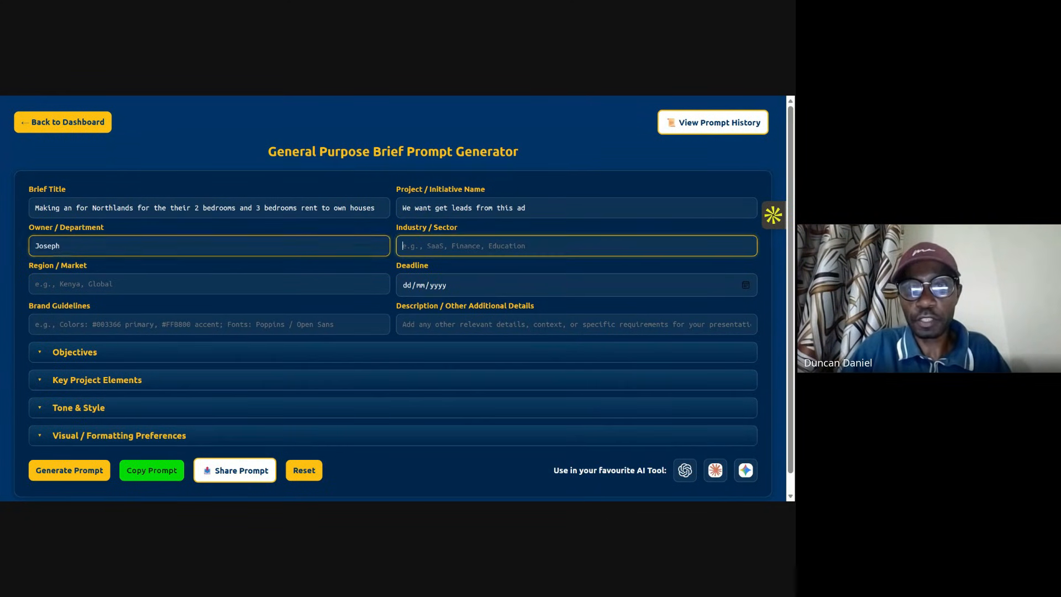
type("Real")
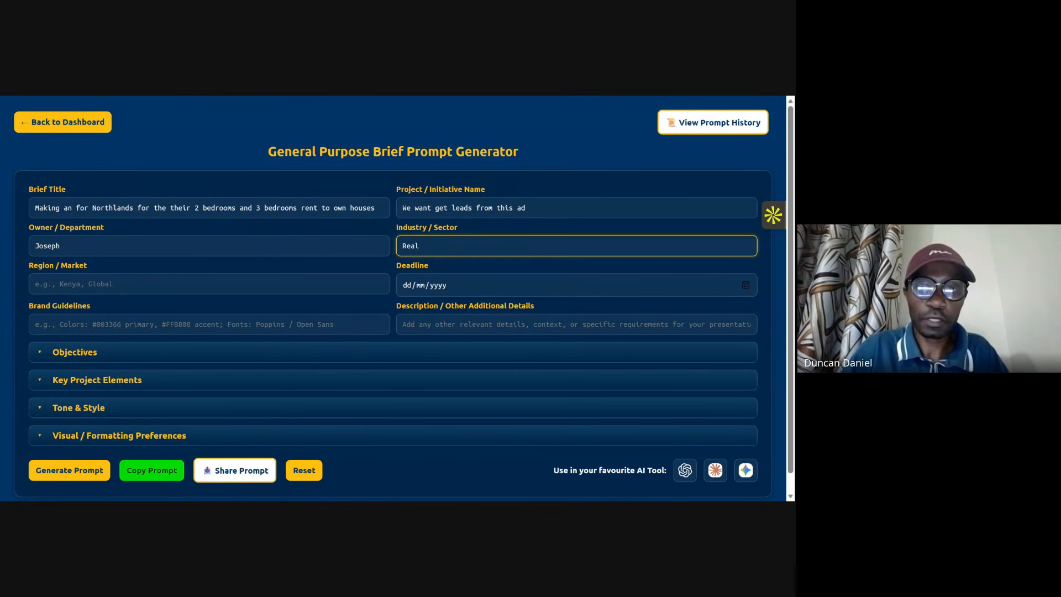
type(" est")
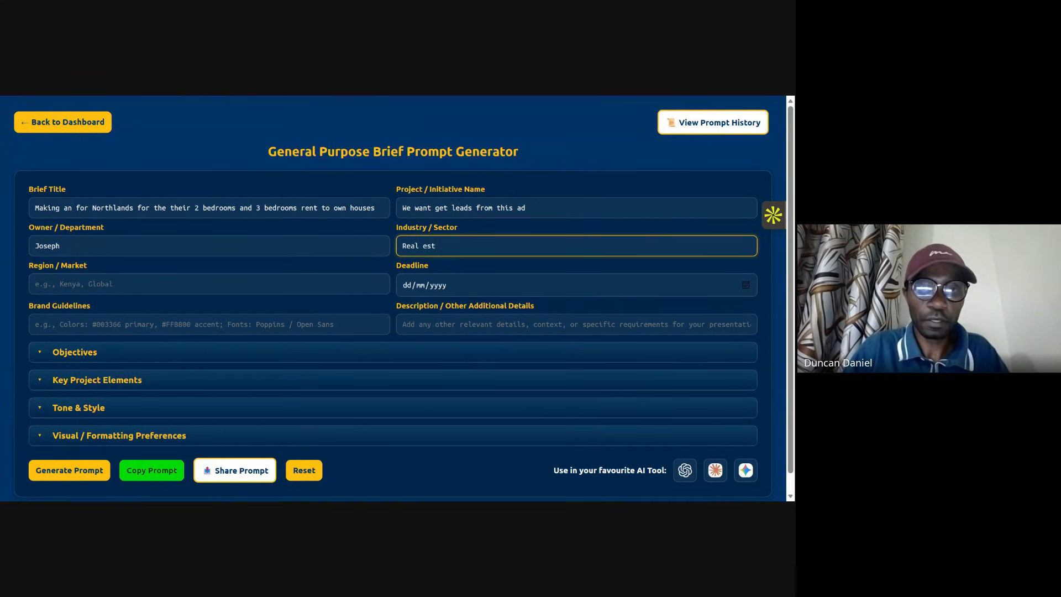
type("ate")
key("Tab")
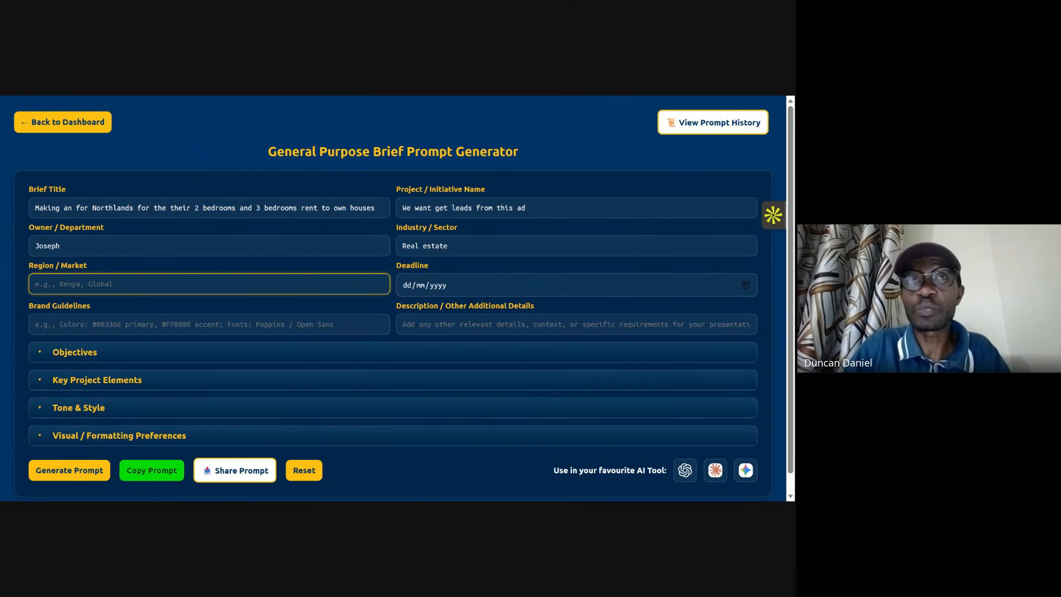
Step: Set the region / market to "Kenyans in general...generally high income"
type("Kneyan")
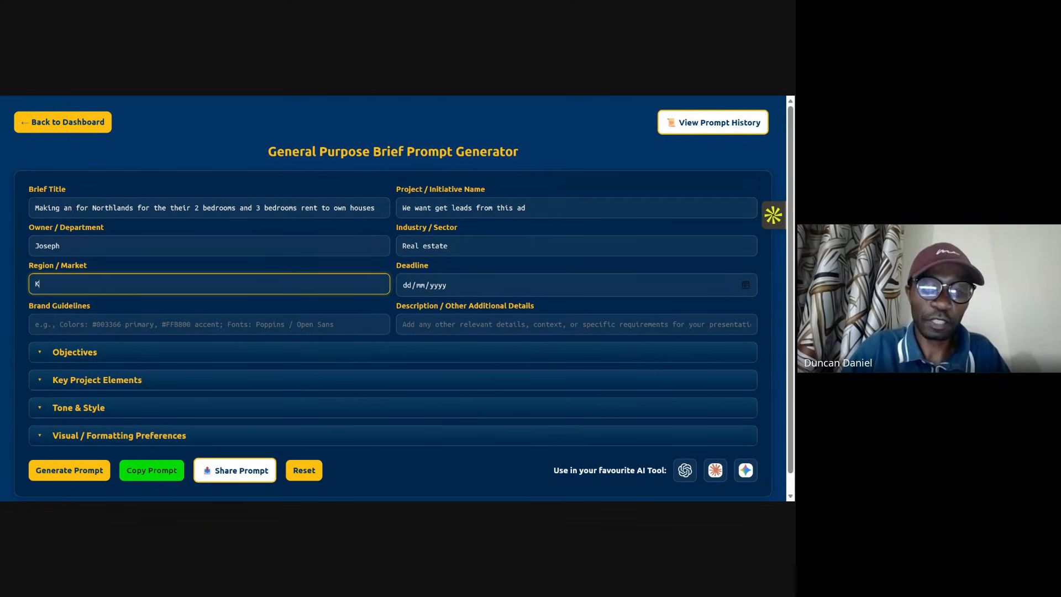
key("BackSpace")
key("BackSpace")
key("BackSpace")
key("BackSpace")
key("BackSpace")
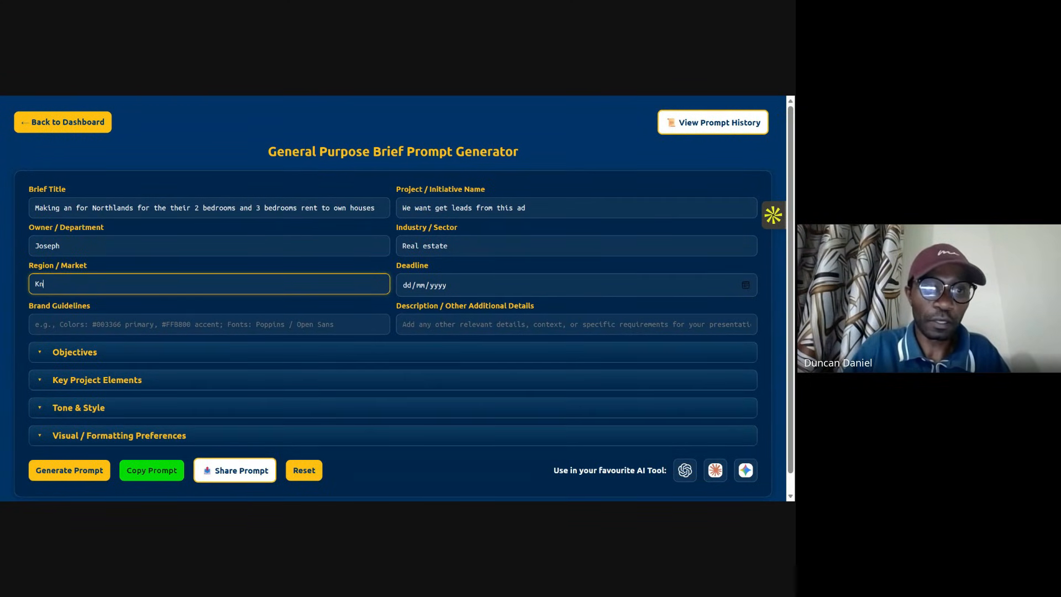
type("enya")
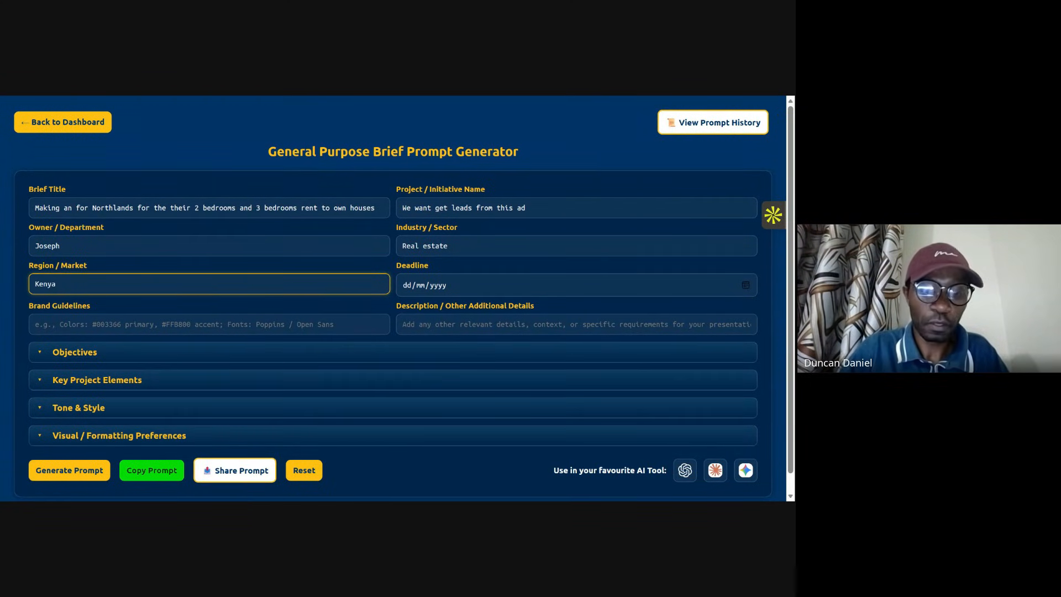
type("ns in gen")
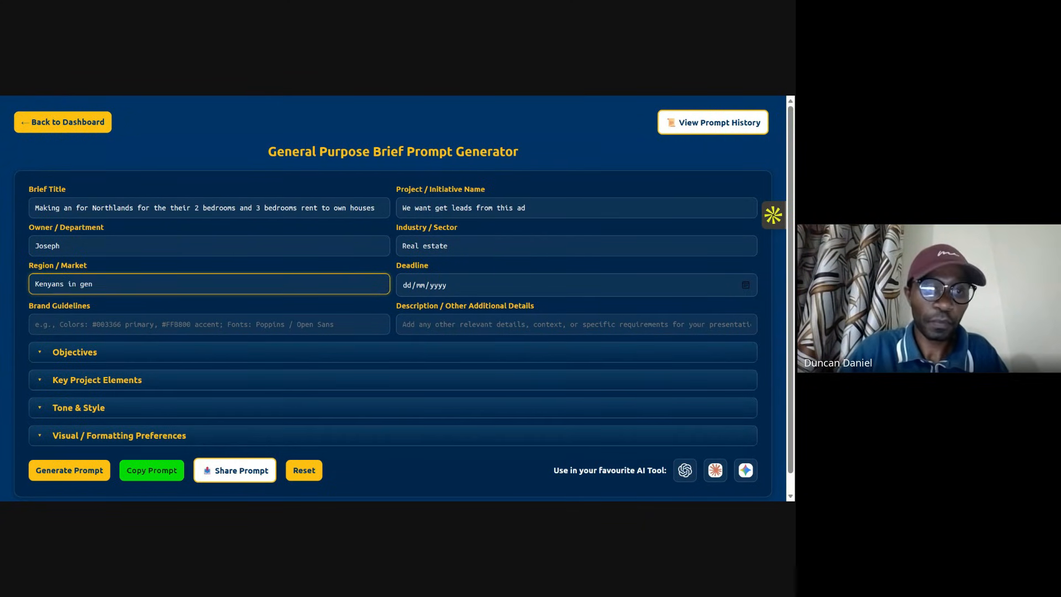
type("eral ")
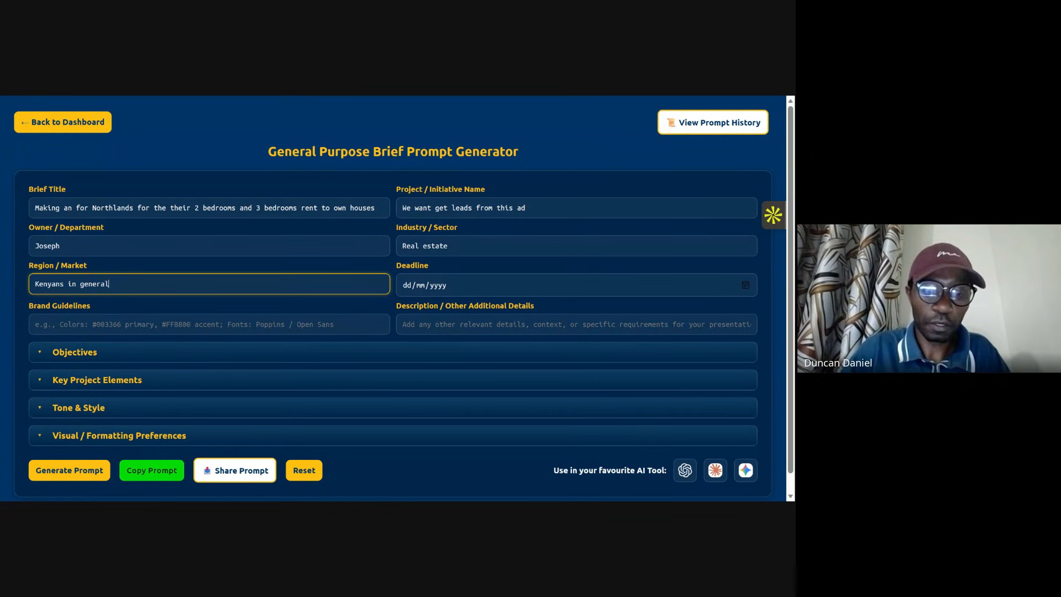
type("g")
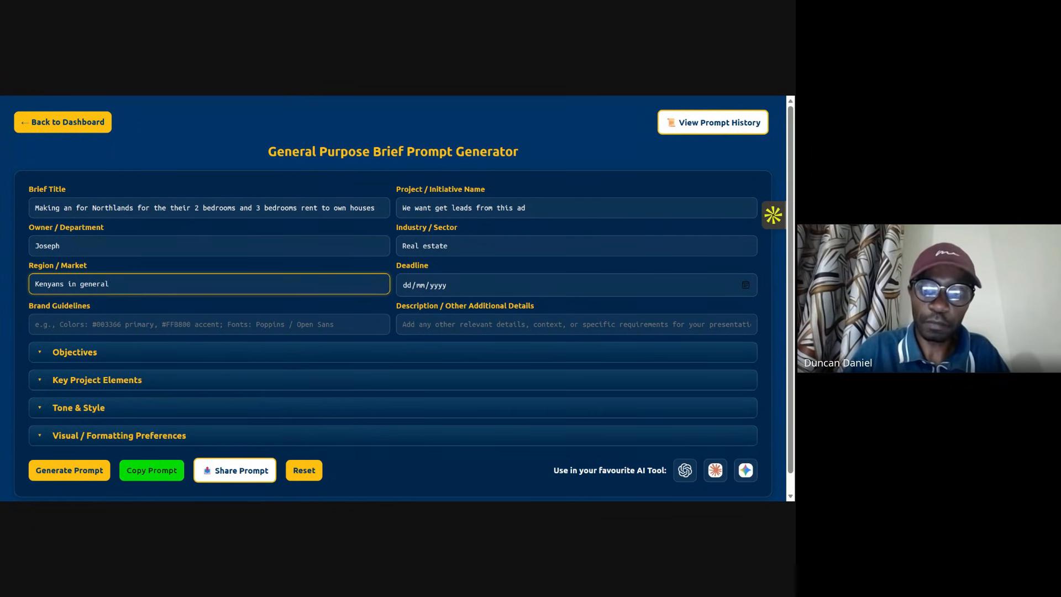
type(",")
key("BackSpace")
key("BackSpace")
key("BackSpace")
key("BackSpace")
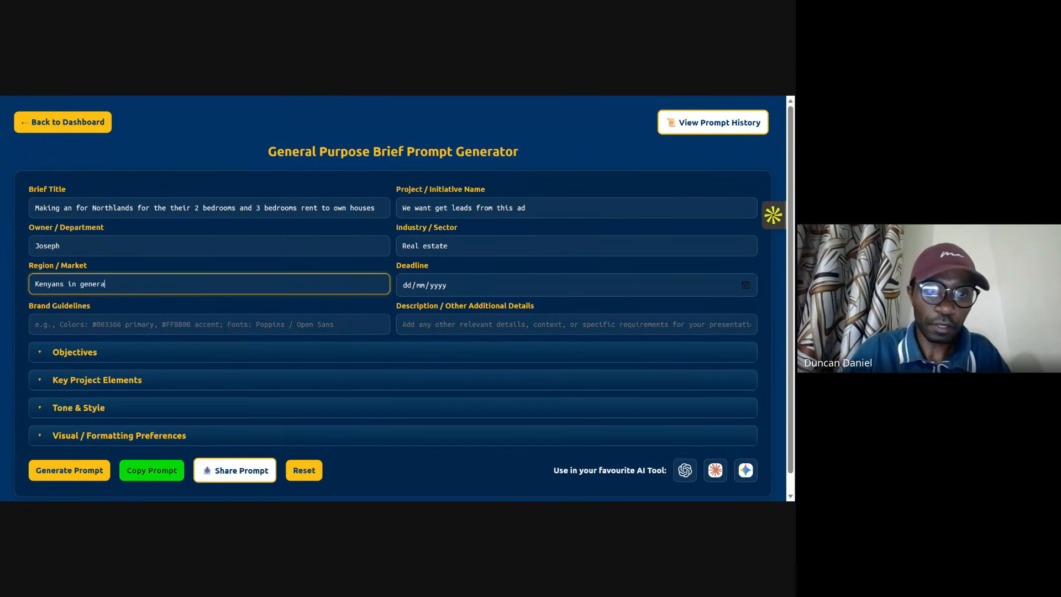
type("l...gen")
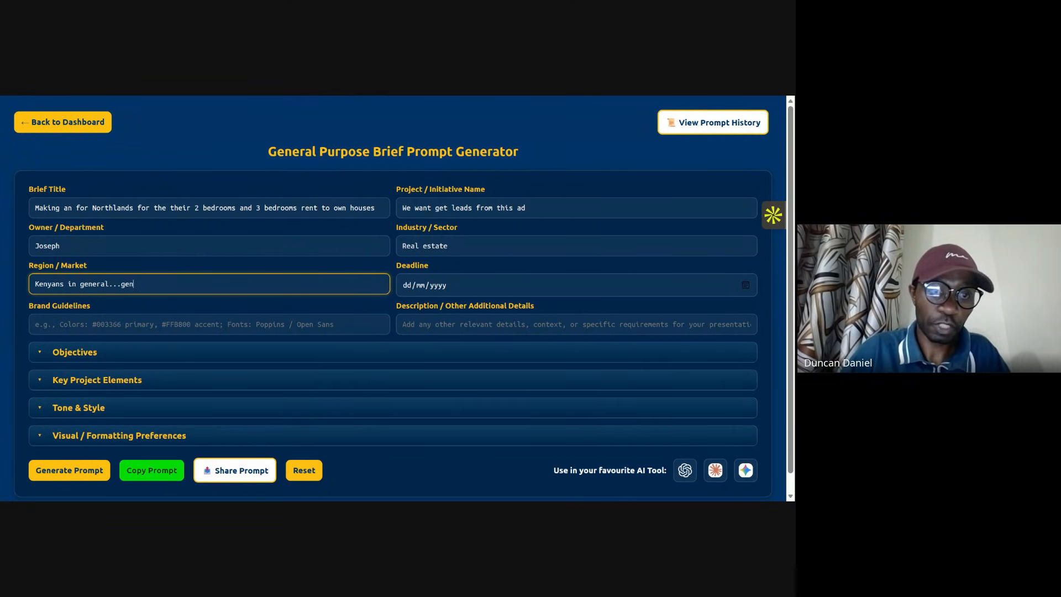
type("erally h")
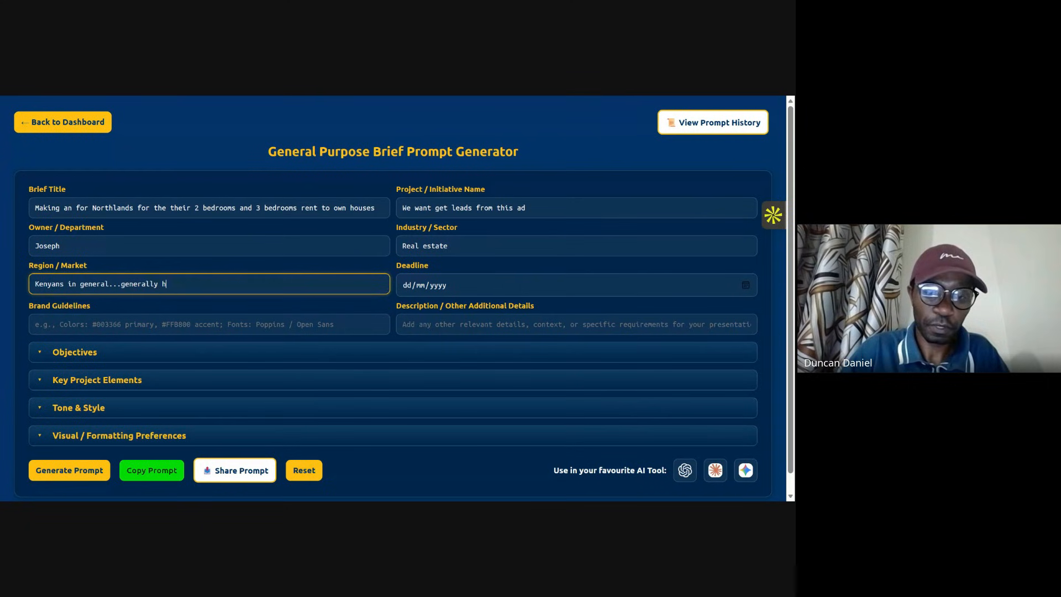
type("igh")
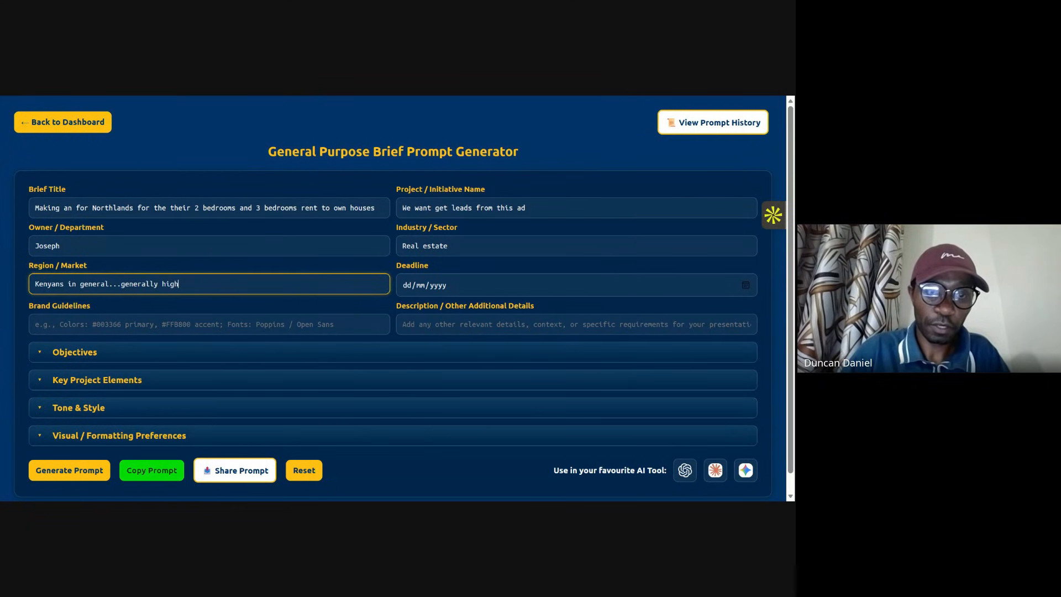
type(" in")
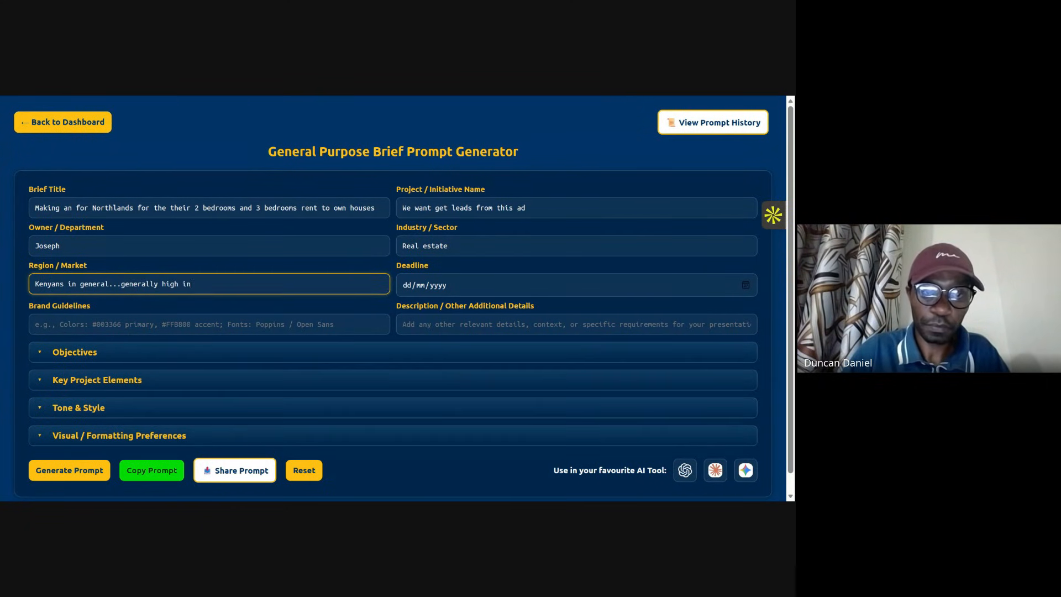
type("come")
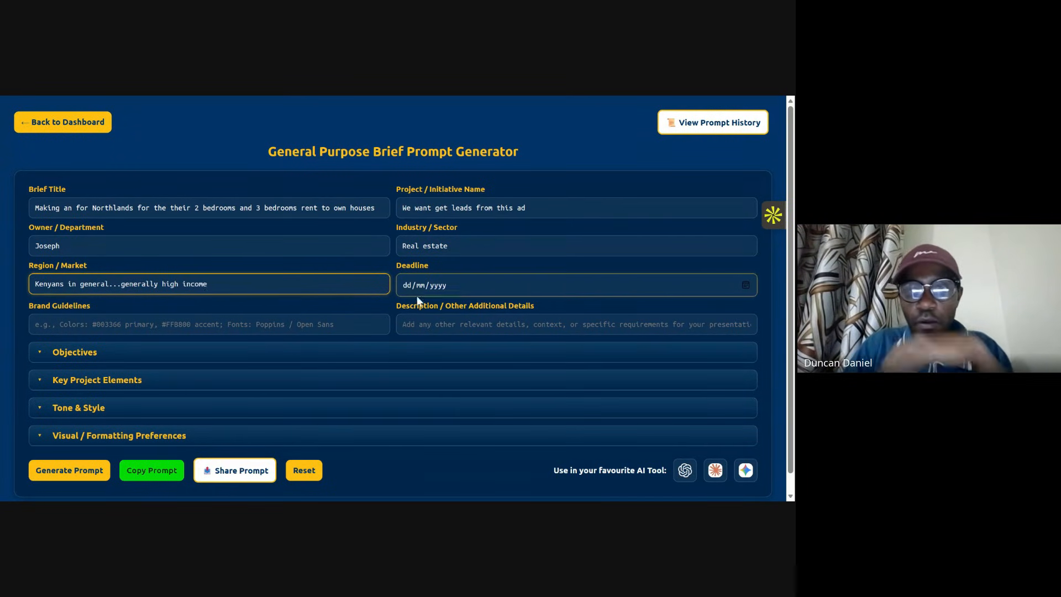
Step: Set the deadline to 06/02/2026
left_click(449, 286)
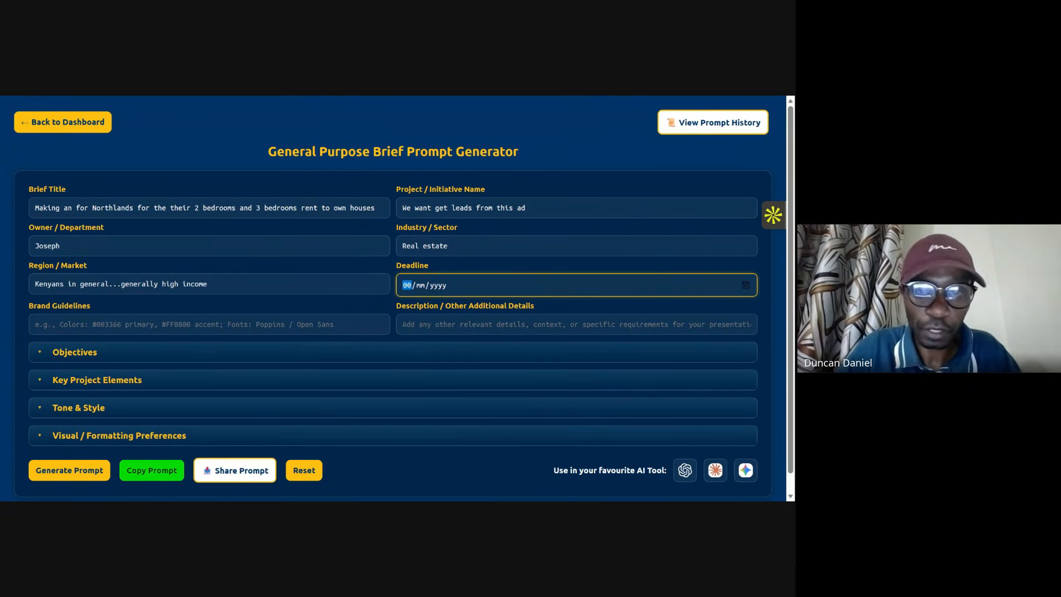
type("06/")
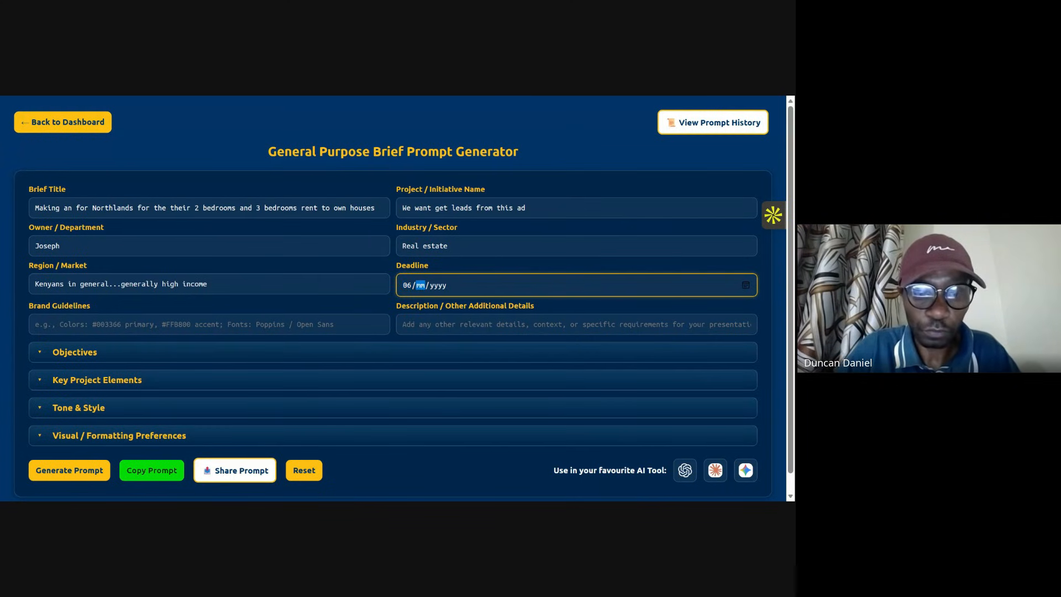
type("02/2026")
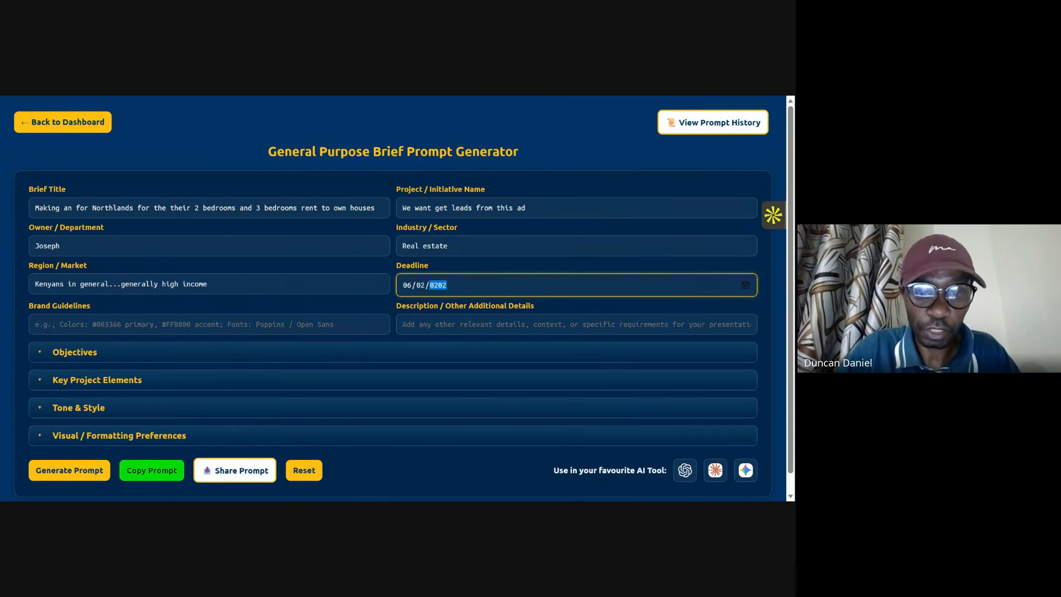
left_click(177, 324)
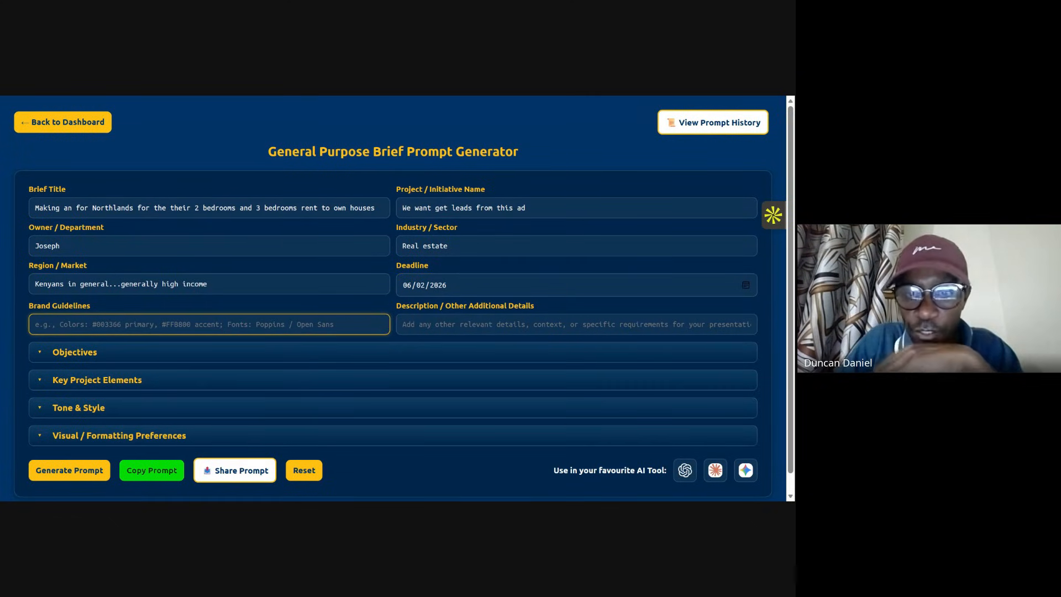
left_click(531, 325)
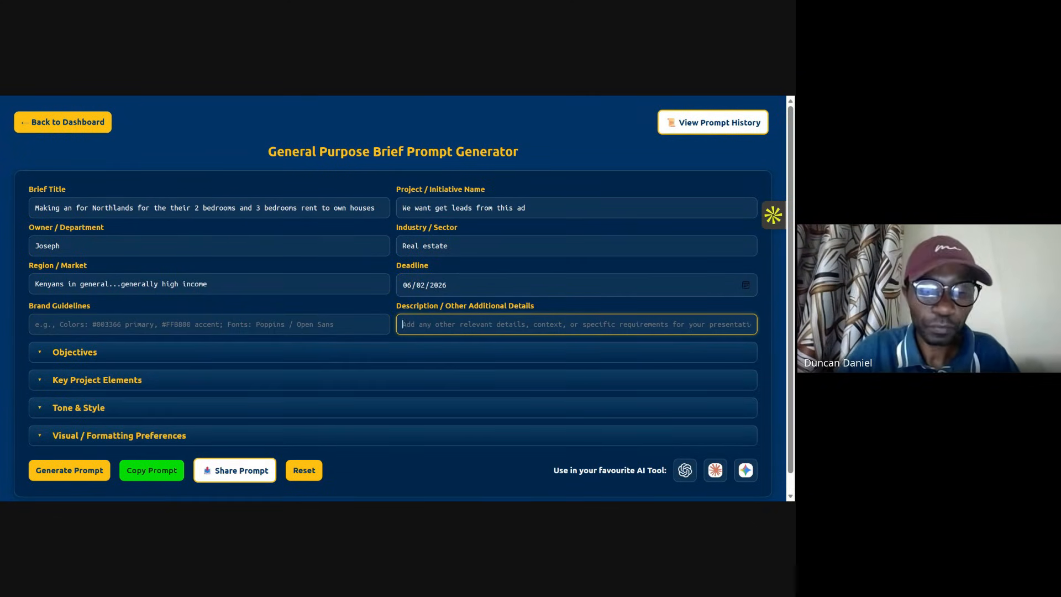
type("ru")
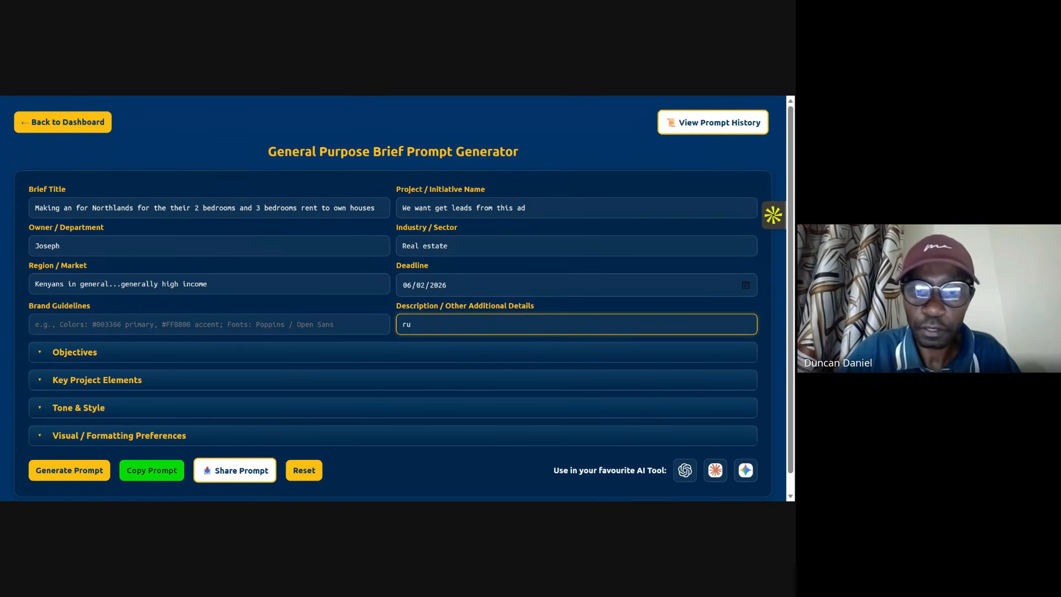
key("BackSpace")
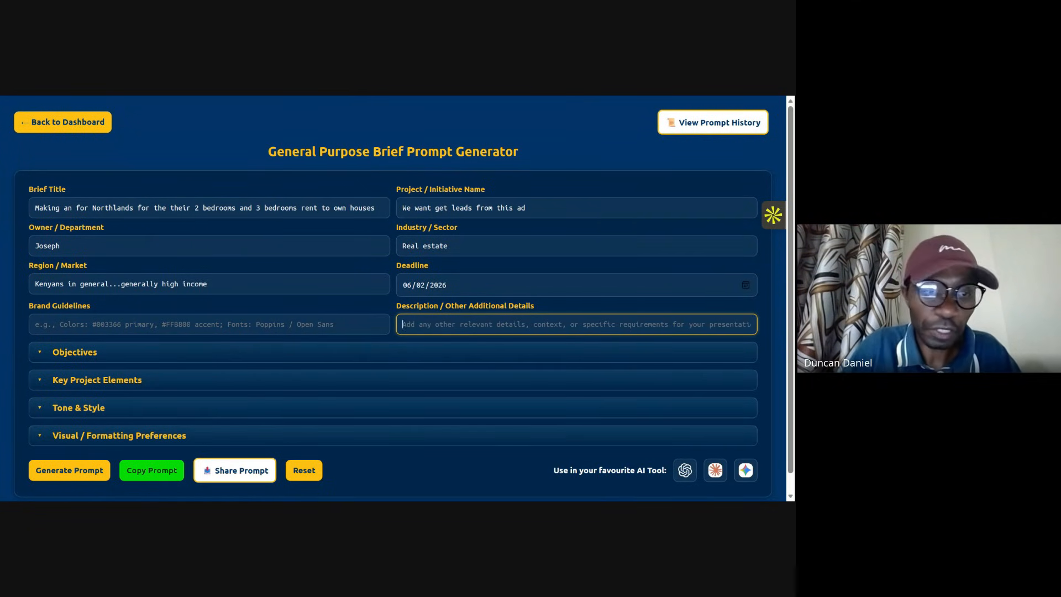
Step: Expand the Objectives section and tick Support growth
left_click(136, 356)
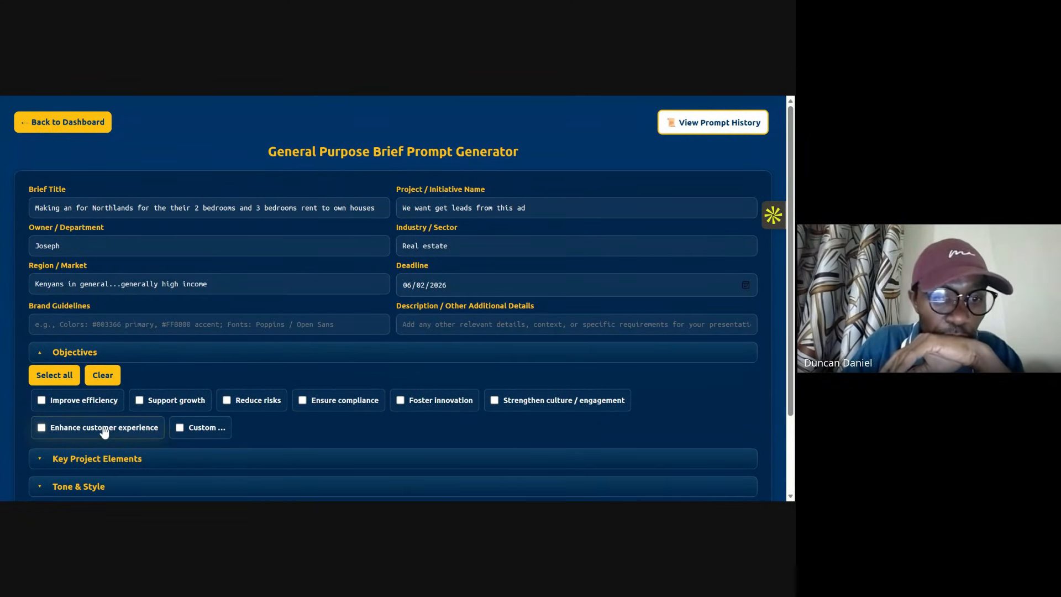
left_click(177, 405)
Step: Expand Key Project Elements and tick Deliverables, Problem statement, Background / Context, Risks & mitigation, Timeline / milestones, Budget / constraints, and Goals & success metrics
scroll(111, 382, "down", 2)
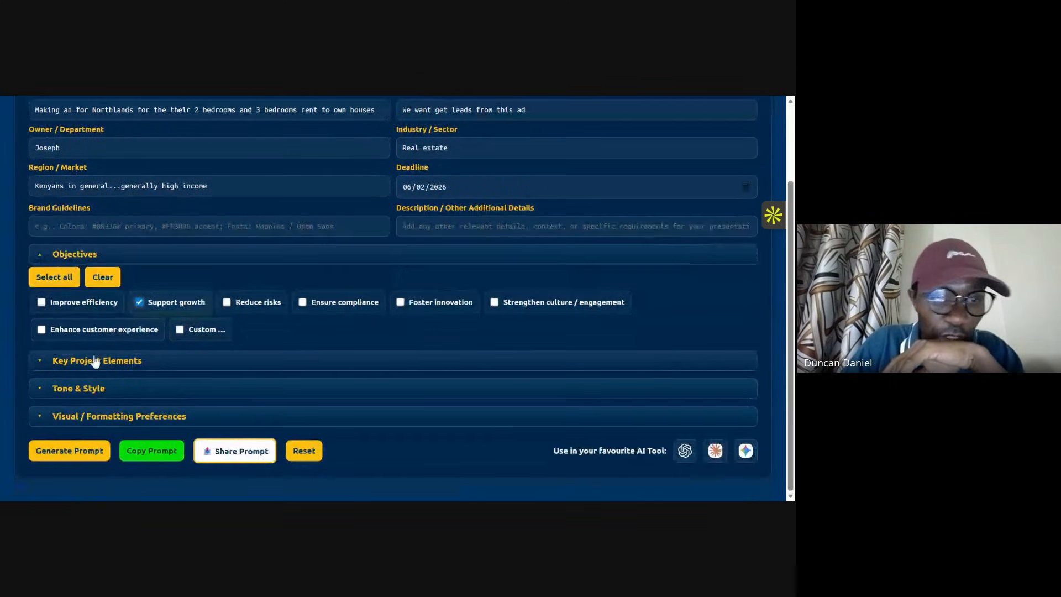
left_click(89, 365)
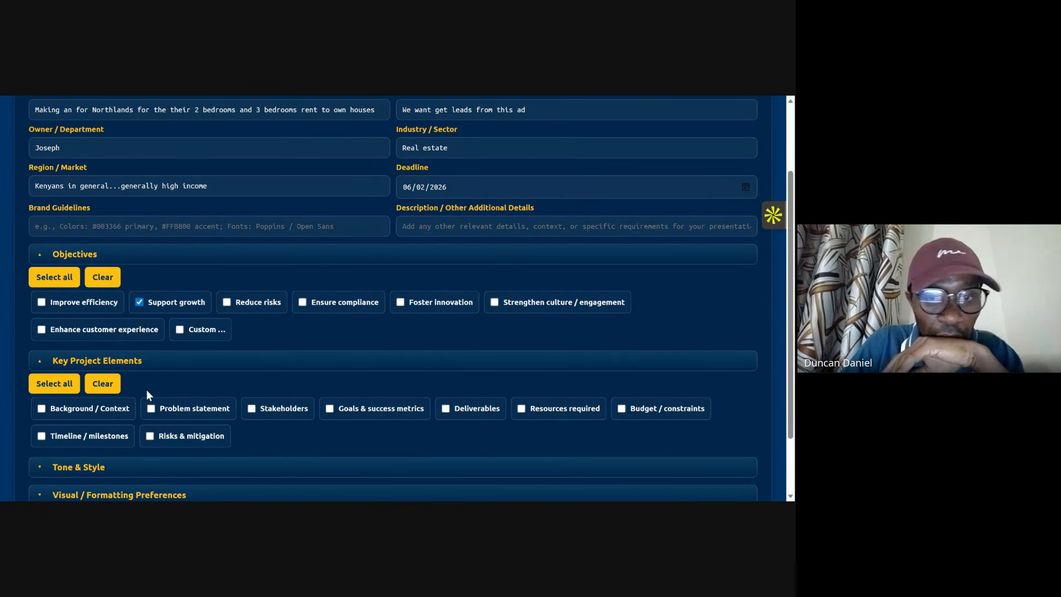
left_click(447, 414)
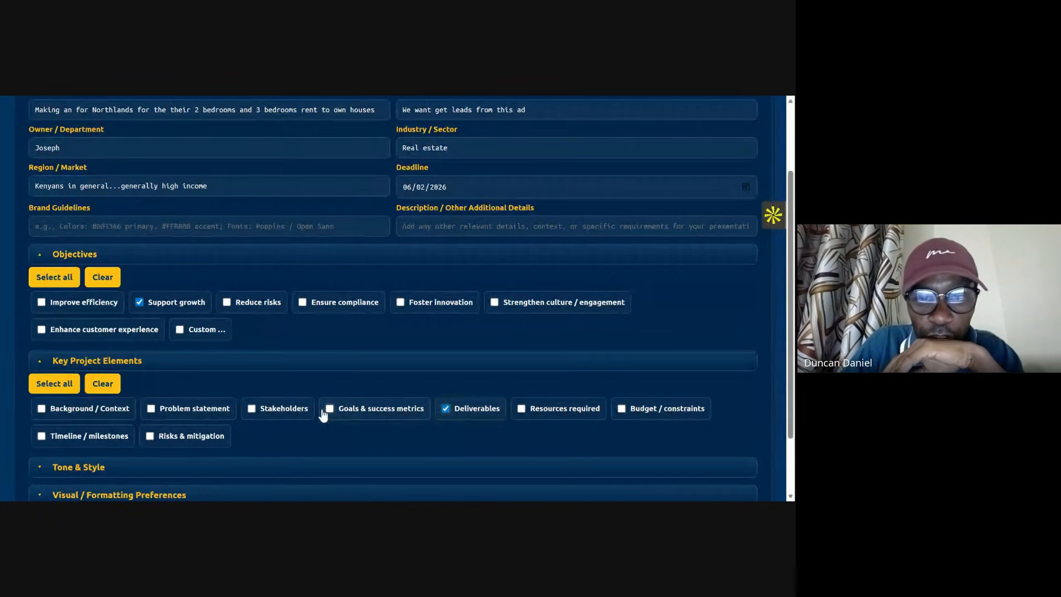
left_click(153, 412)
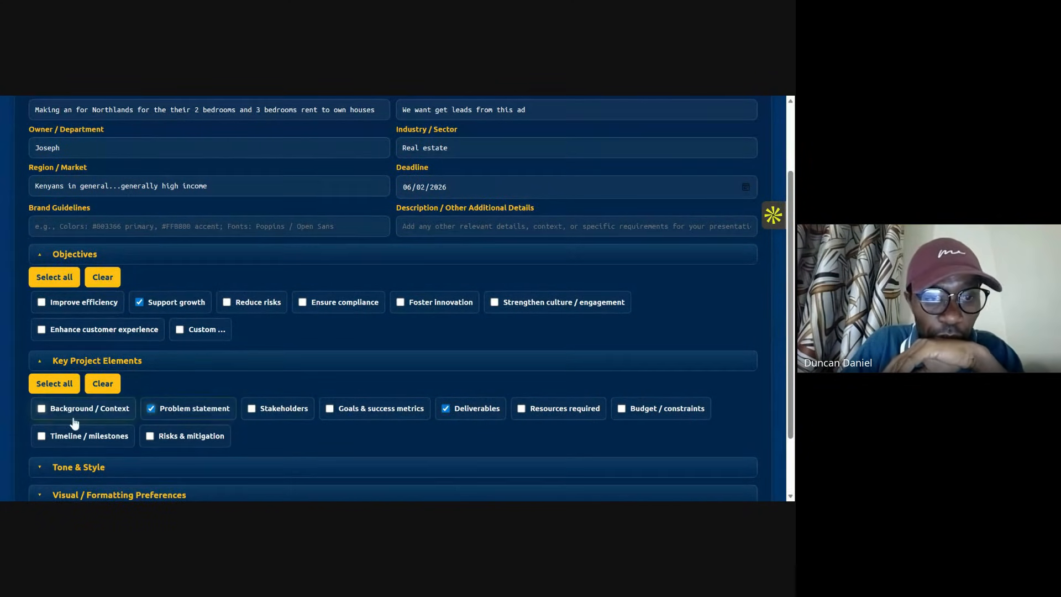
left_click(53, 416)
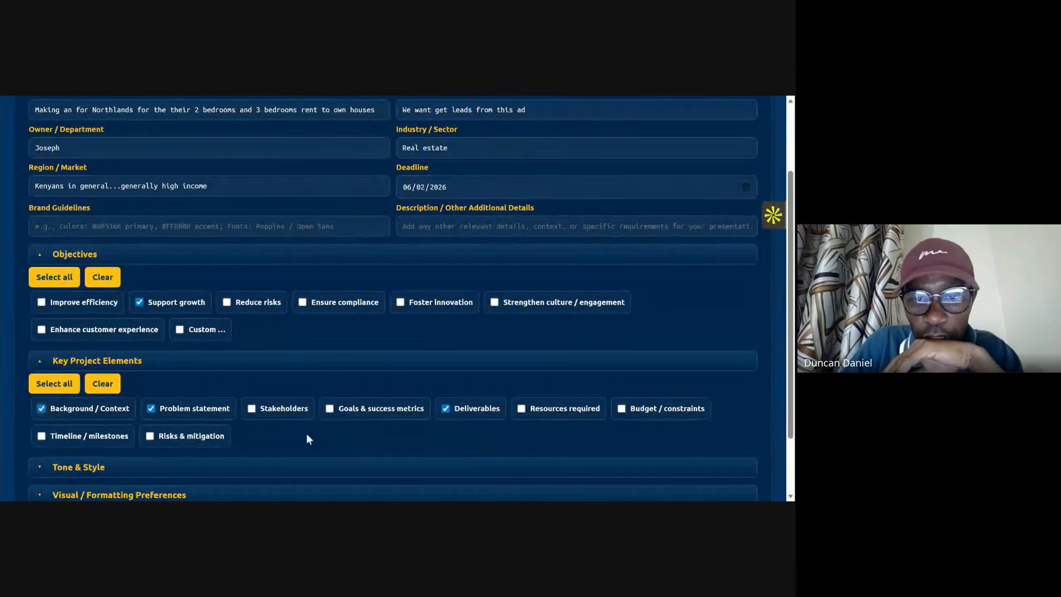
left_click(192, 441)
left_click(101, 442)
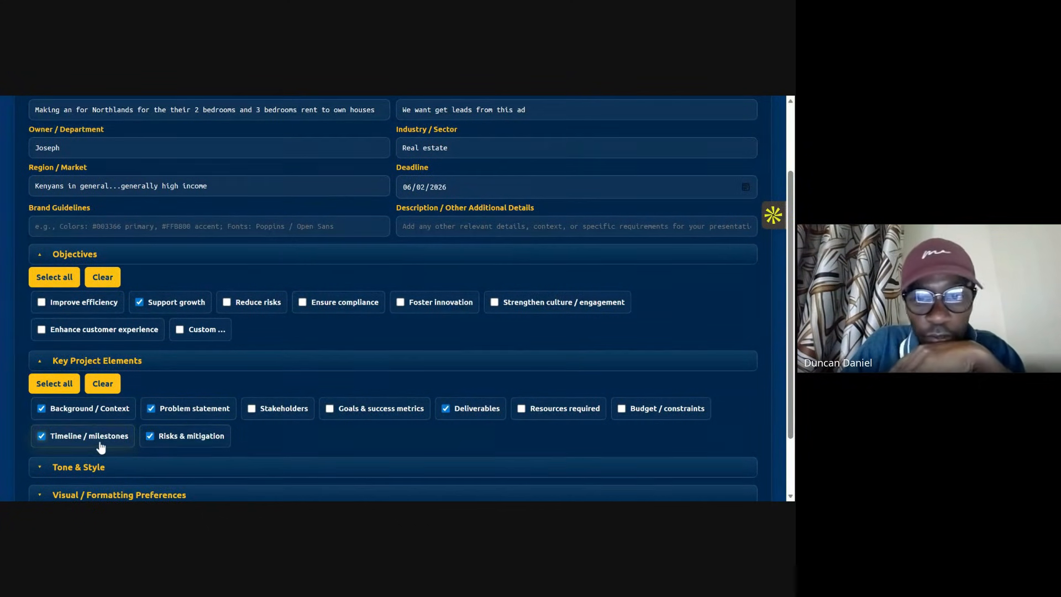
left_click(633, 414)
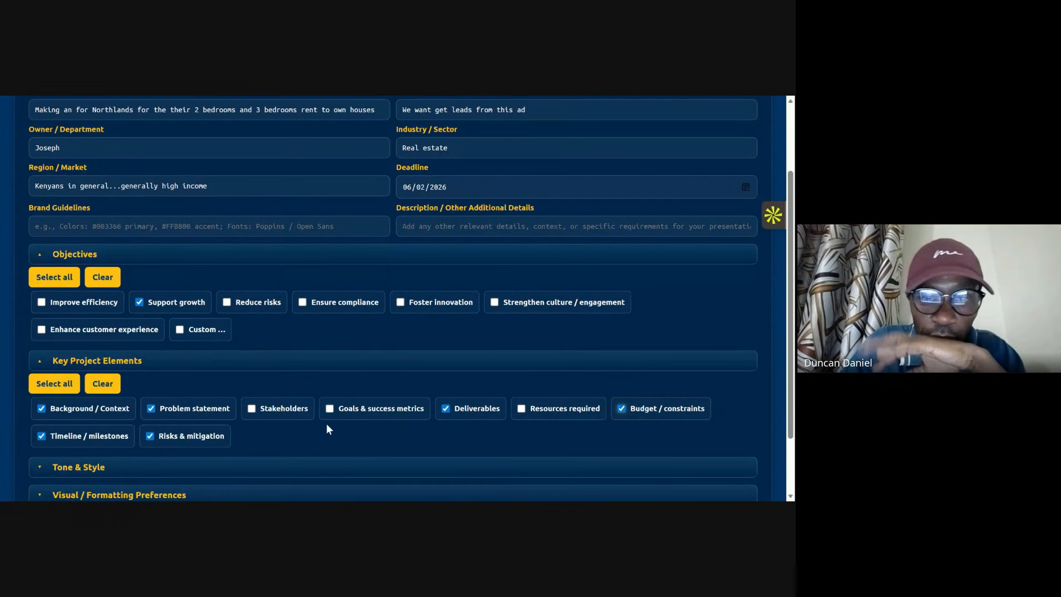
left_click(347, 410)
Step: Expand Tone & Style and tick Formal & Professional and Client-centric & Empathetic
scroll(187, 436, "down", 2)
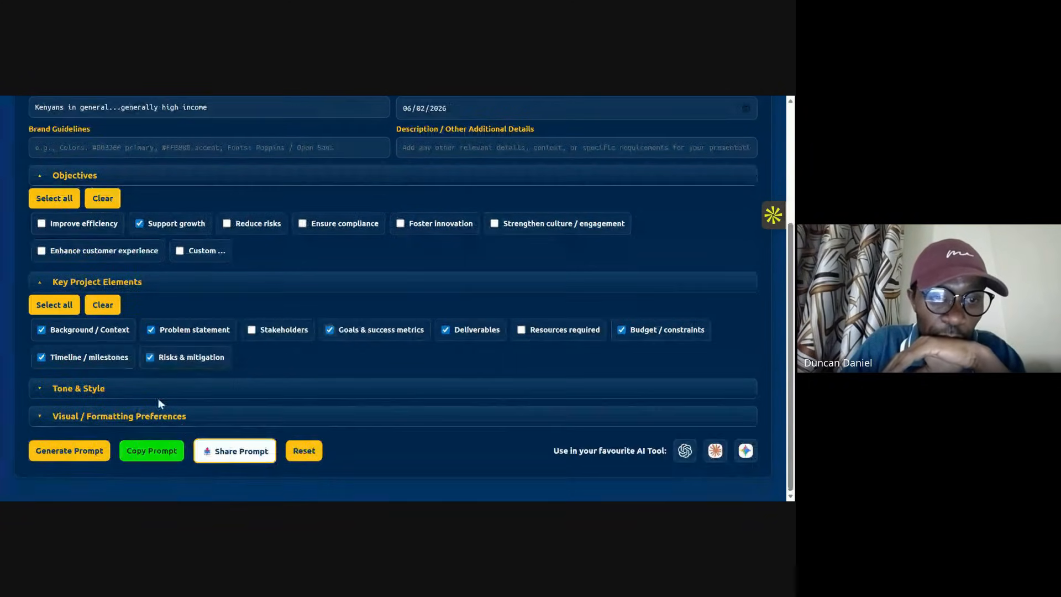
left_click(158, 392)
left_click(77, 440)
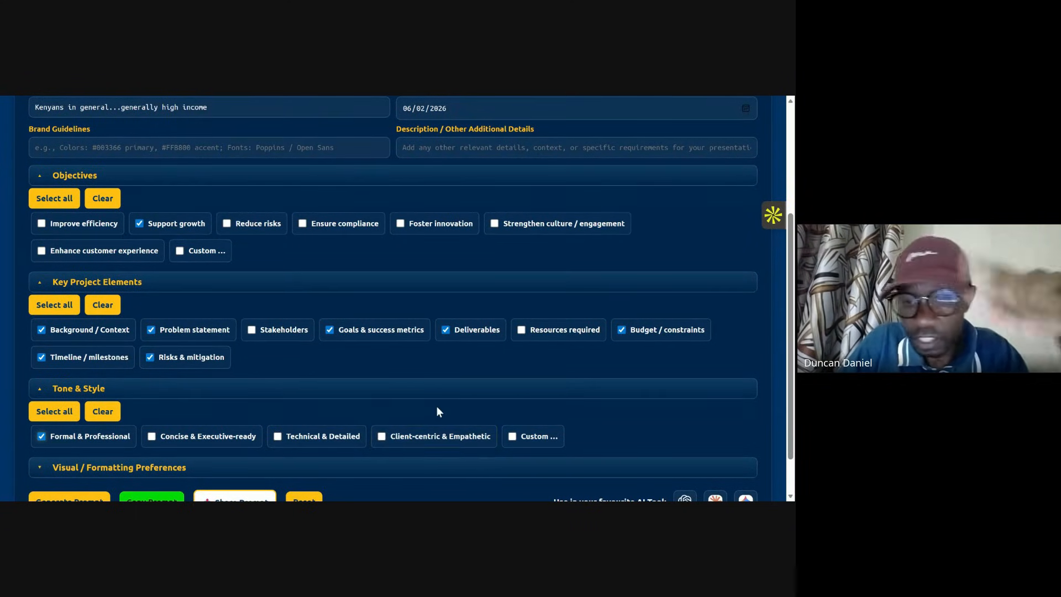
scroll(247, 420, "down", 1)
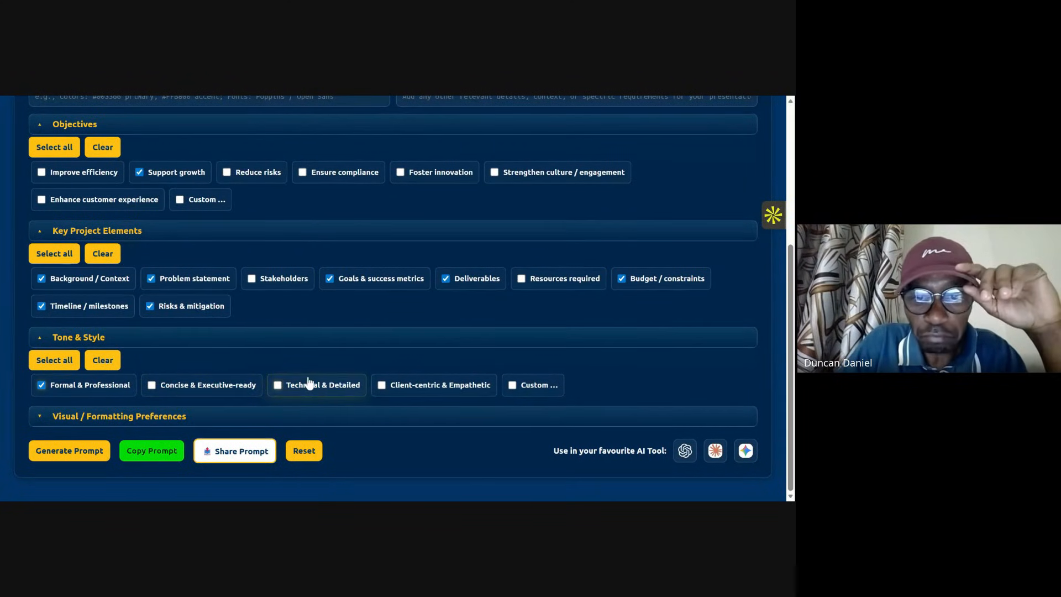
left_click(406, 390)
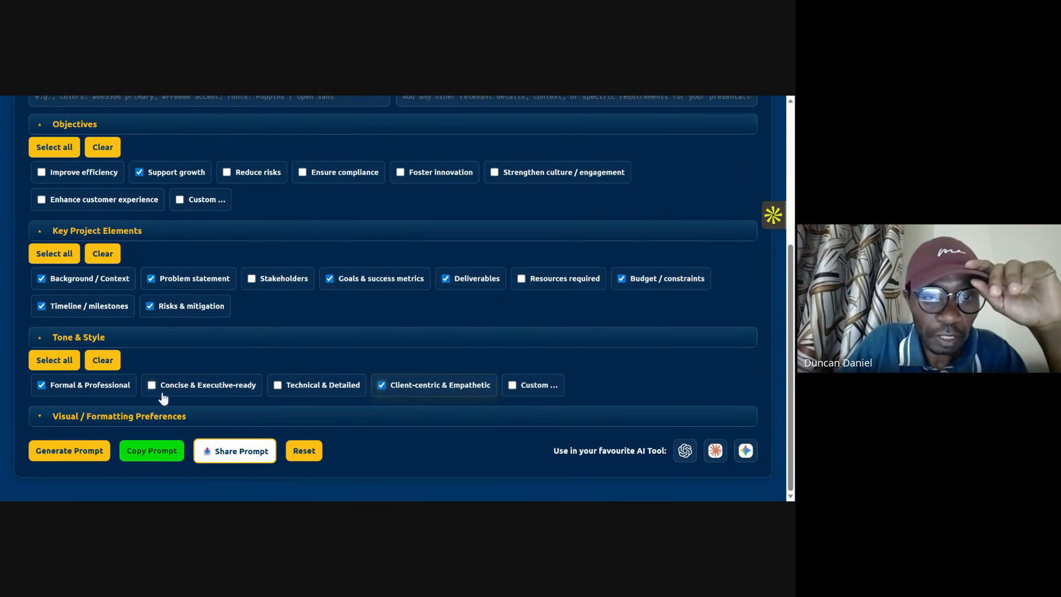
Step: Expand Visual / Formatting Preferences and tick Tables for clarity and Clean, simple document
left_click(132, 422)
scroll(83, 430, "down", 1)
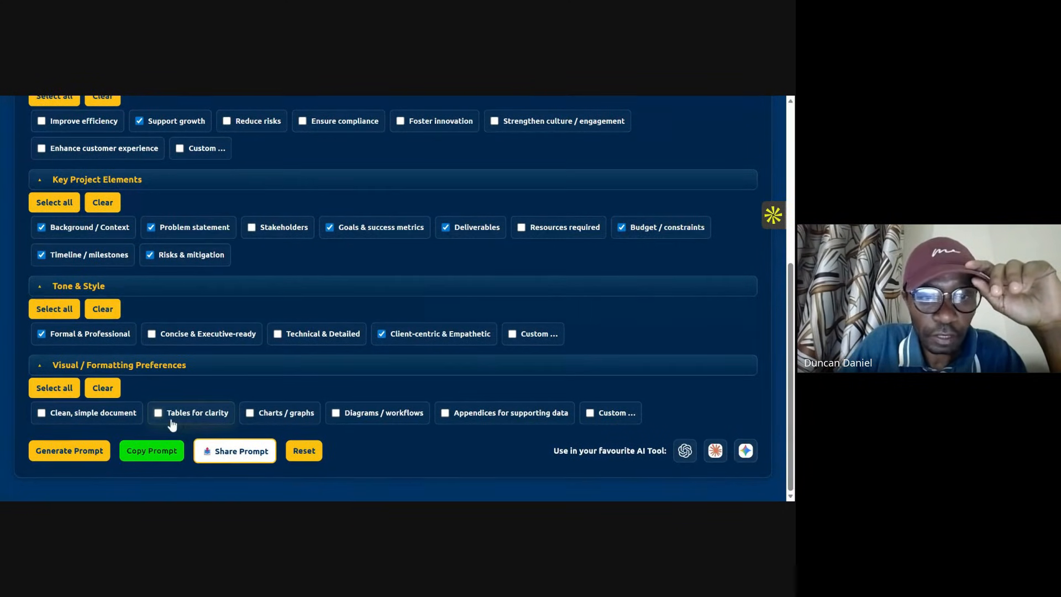
left_click(172, 416)
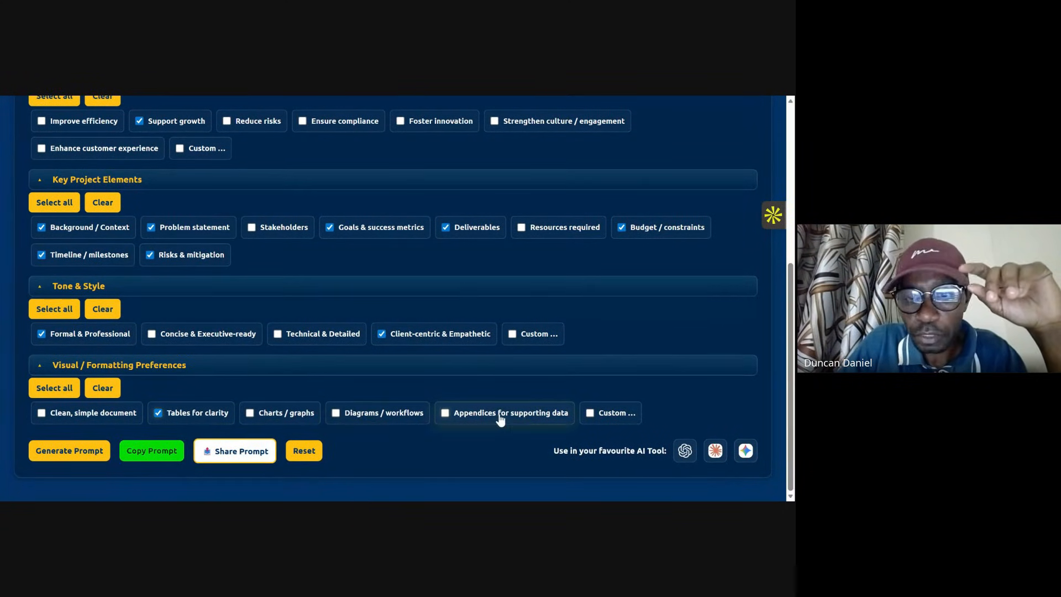
left_click(83, 421)
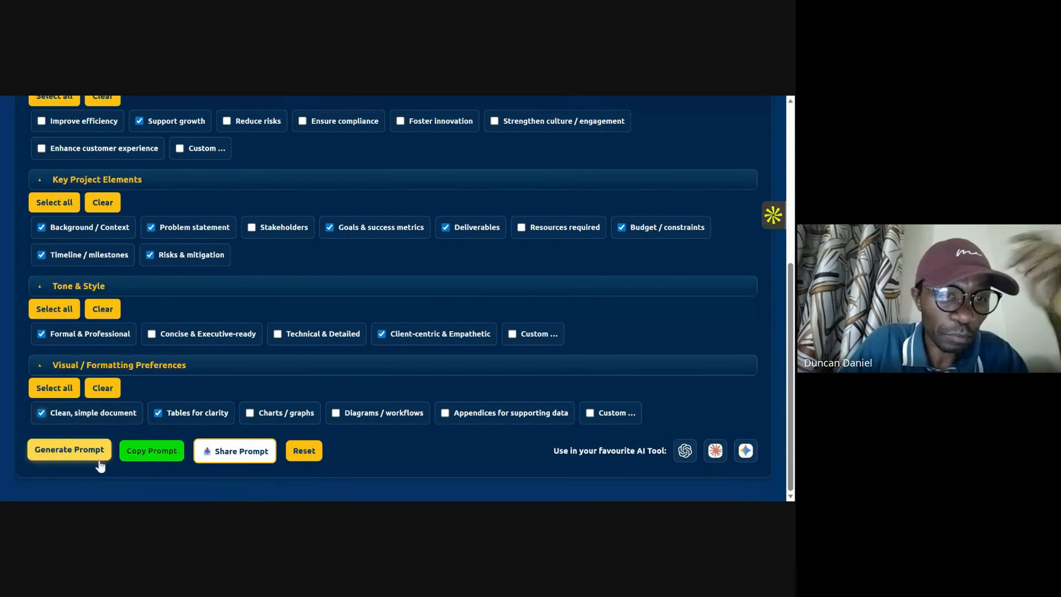
Step: Generate the brief prompt and copy it
left_click(55, 453)
left_click(164, 448)
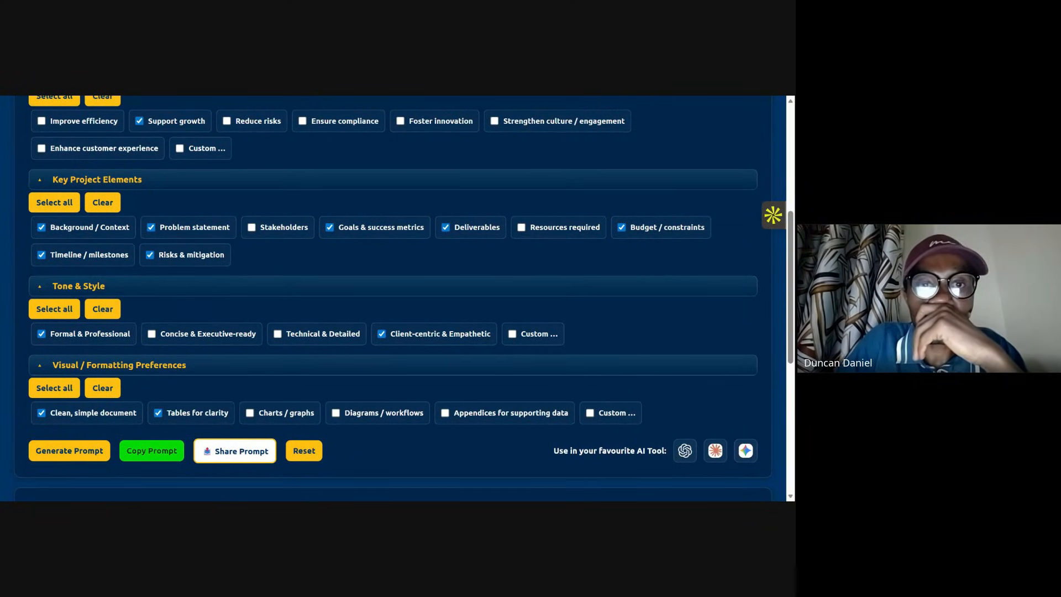
Step: Open ChatGPT from the favourite AI tool options, paste the copied brief prompt and send it
left_click(685, 451)
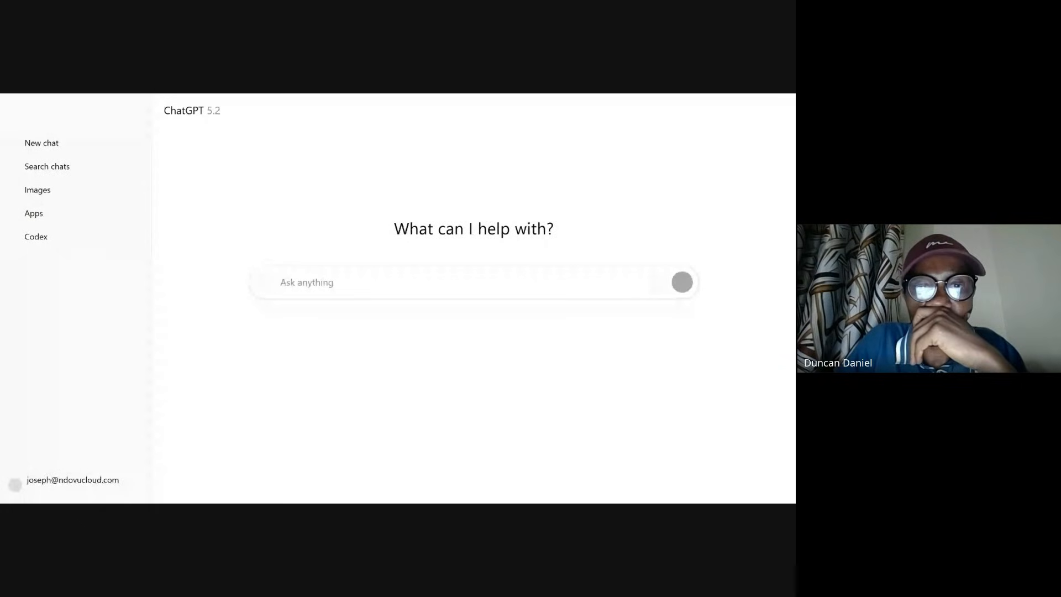
key("ctrl+v")
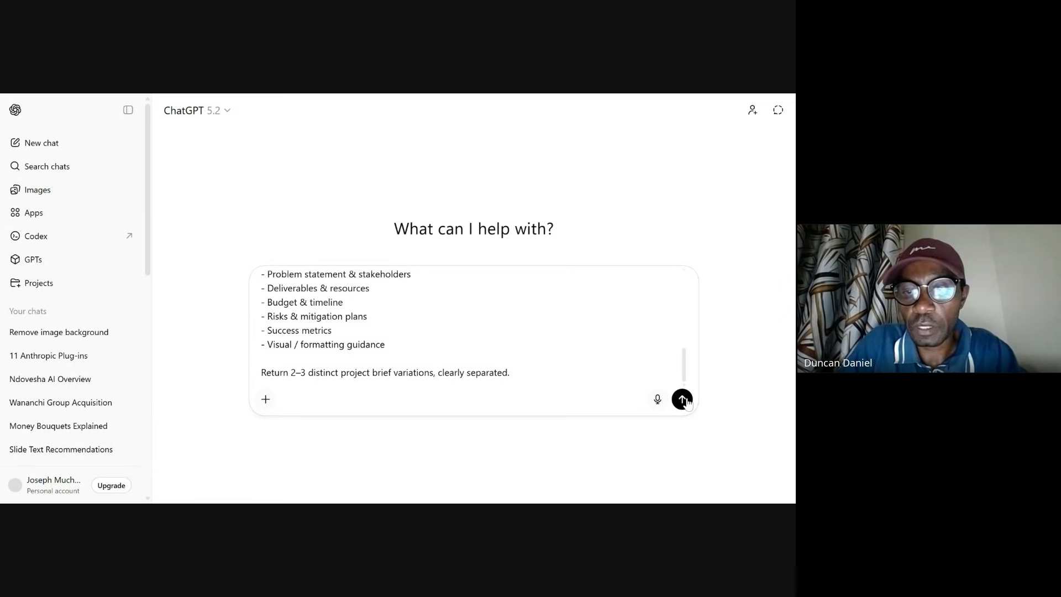
left_click(682, 399)
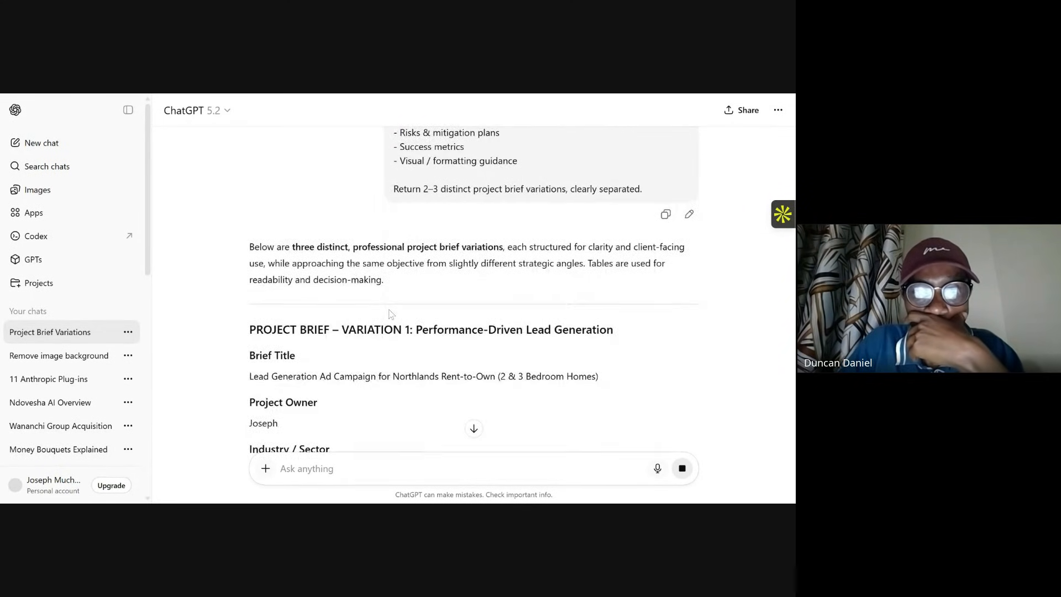
Step: Scroll through the first project brief variation, reviewing its title, background, stakeholders, KPIs, budget, timeline and risks
scroll(391, 314, "down", 3)
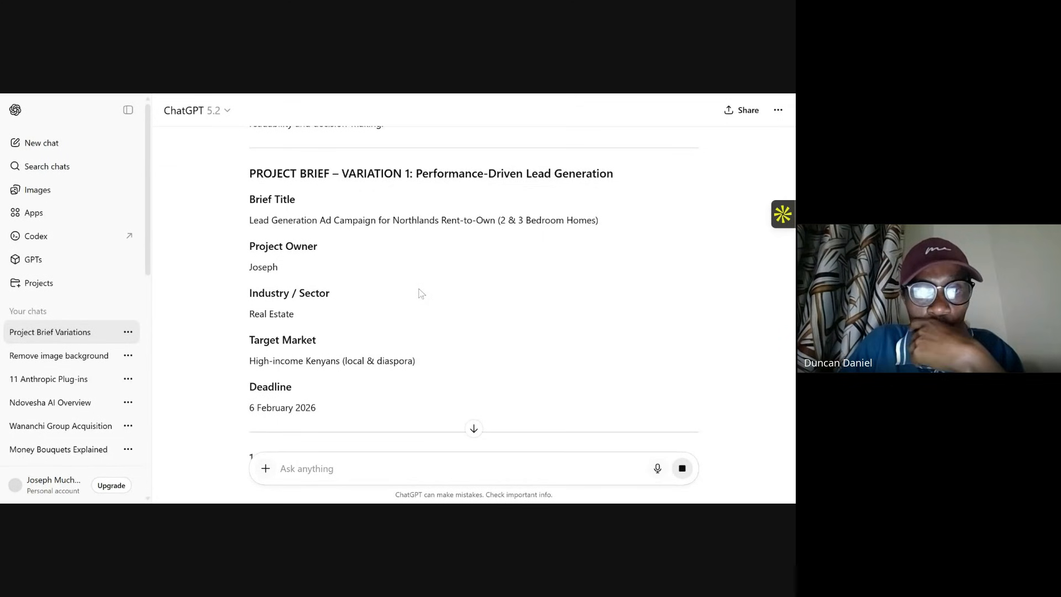
scroll(420, 293, "down", 3)
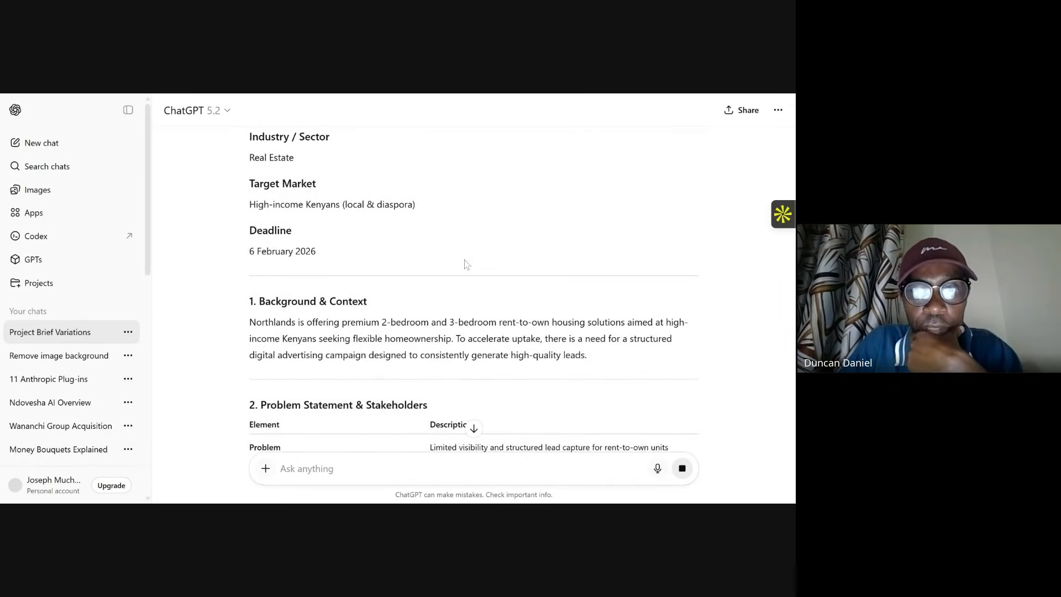
scroll(463, 265, "down", 3)
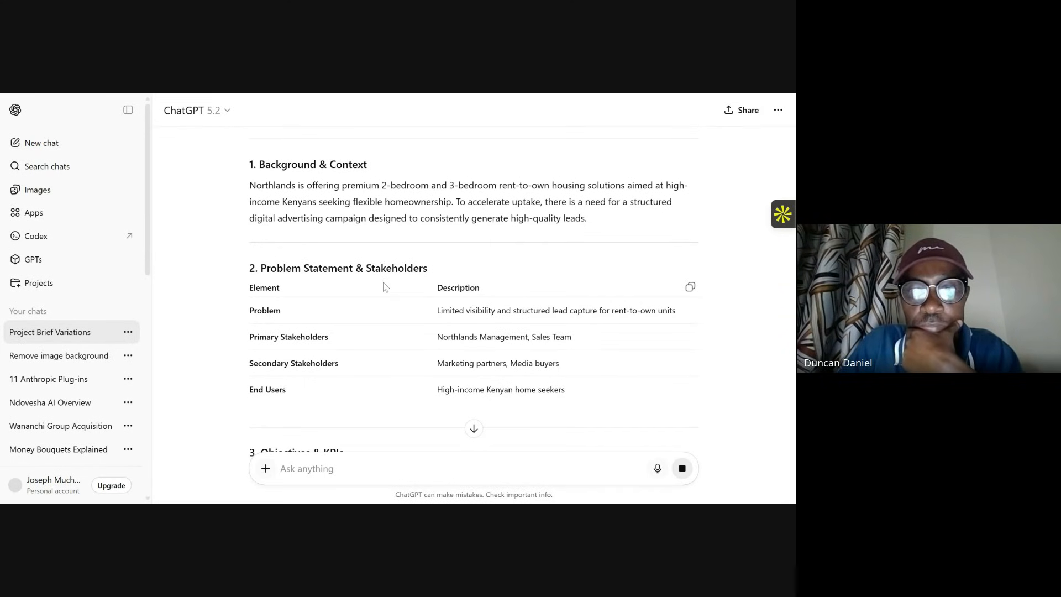
scroll(384, 285, "down", 2)
scroll(391, 280, "down", 2)
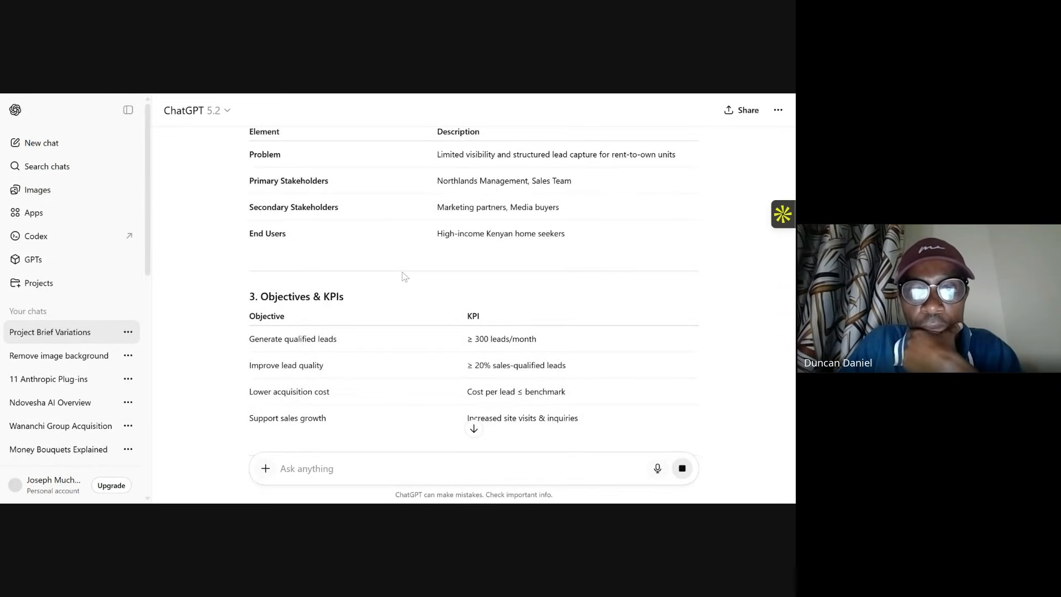
scroll(404, 276, "down", 2)
scroll(405, 277, "down", 2)
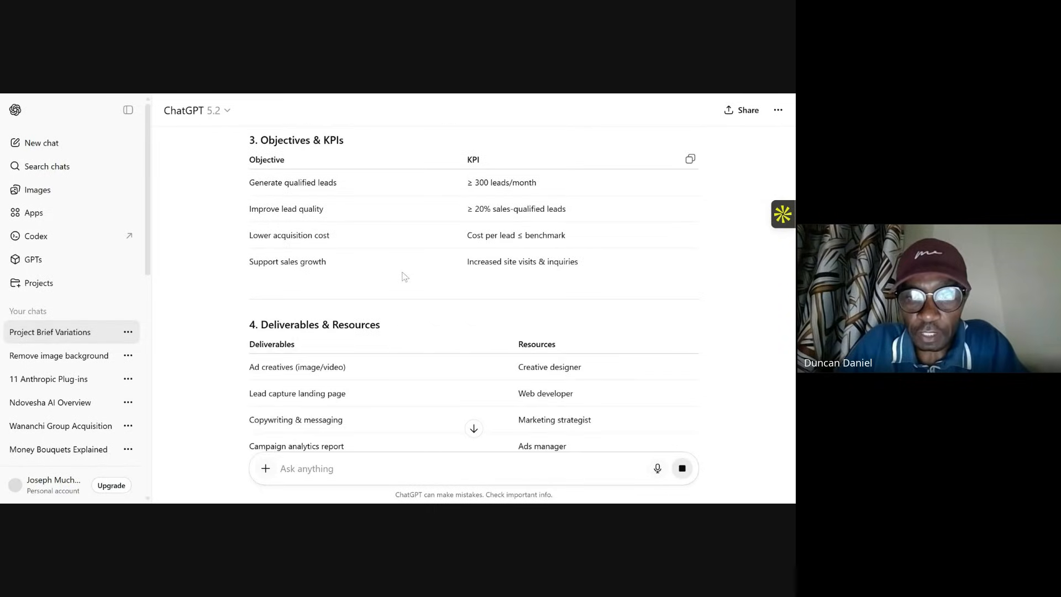
scroll(403, 275, "down", 2)
scroll(348, 266, "down", 3)
scroll(414, 280, "down", 7)
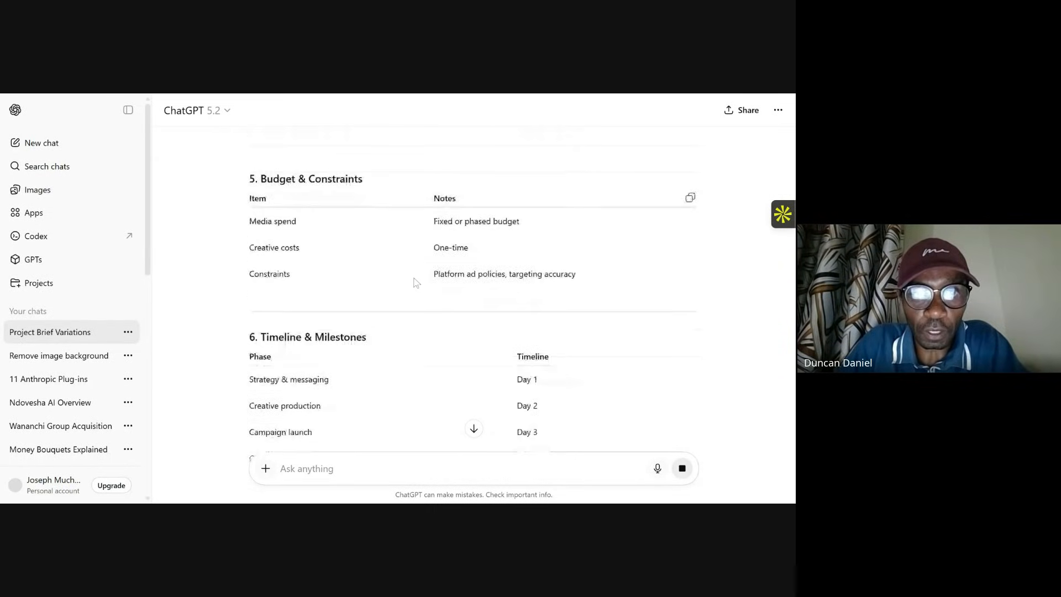
scroll(416, 283, "down", 5)
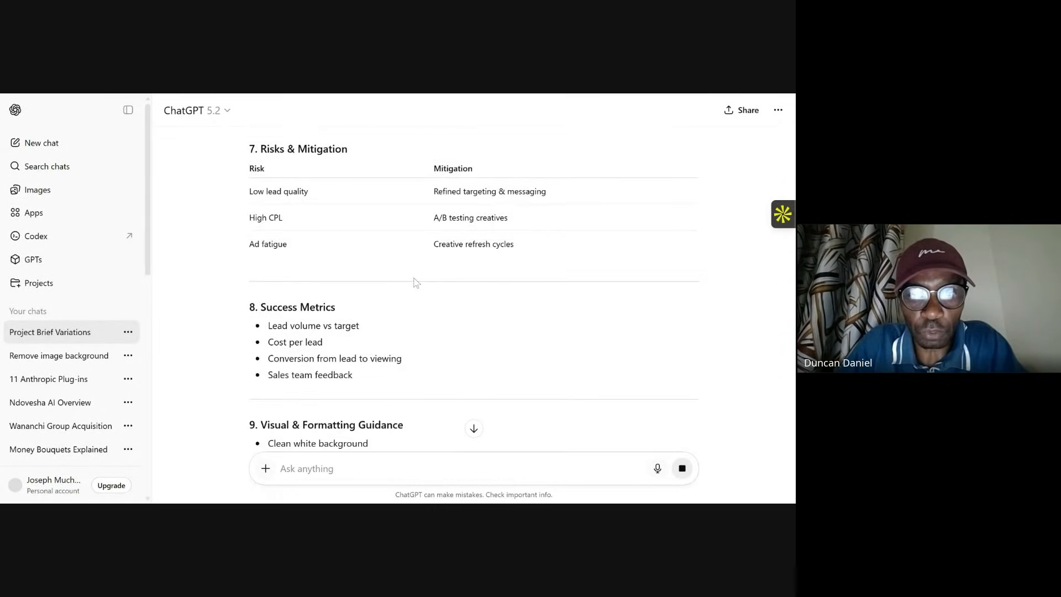
scroll(416, 282, "up", 12)
scroll(416, 282, "up", 10)
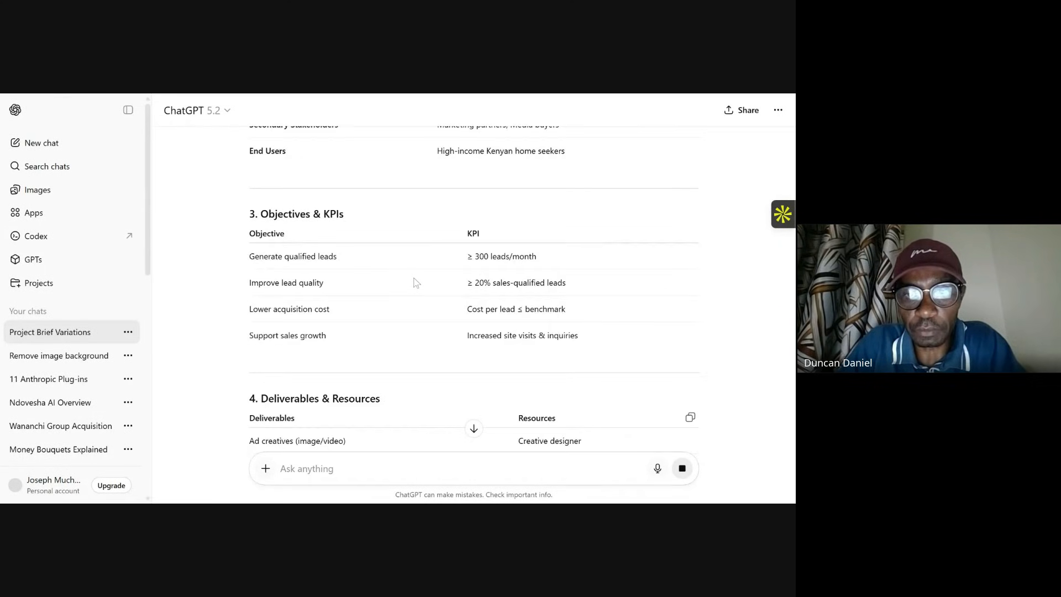
scroll(416, 283, "up", 8)
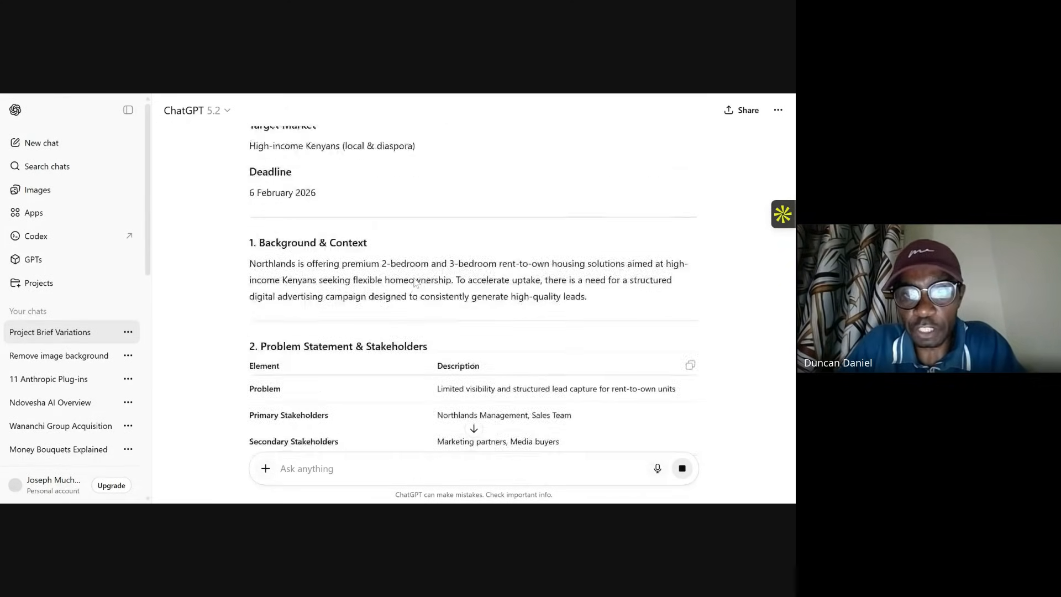
scroll(416, 282, "down", 2)
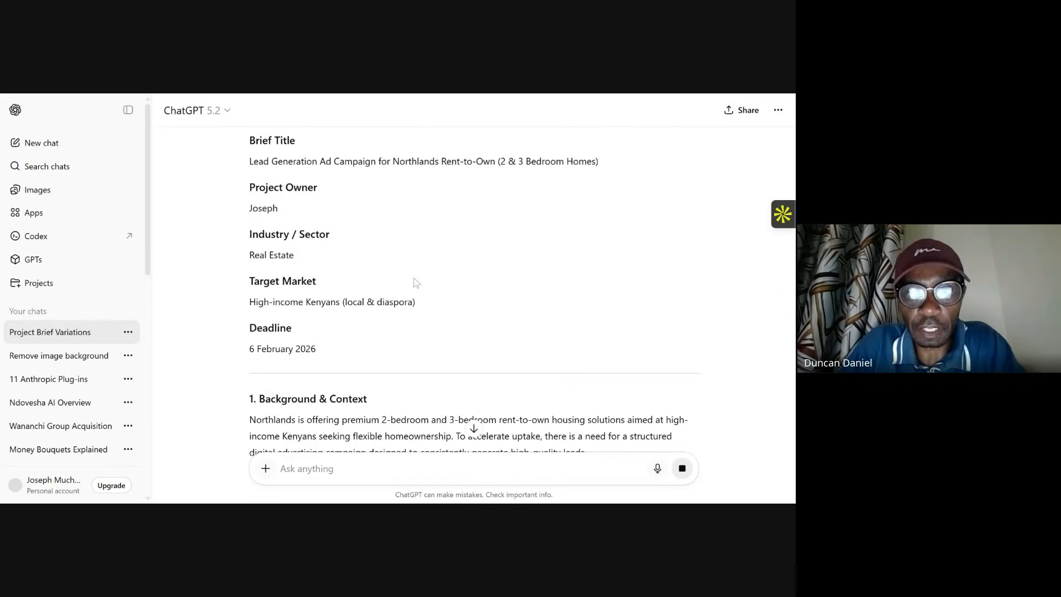
scroll(416, 283, "up", 2)
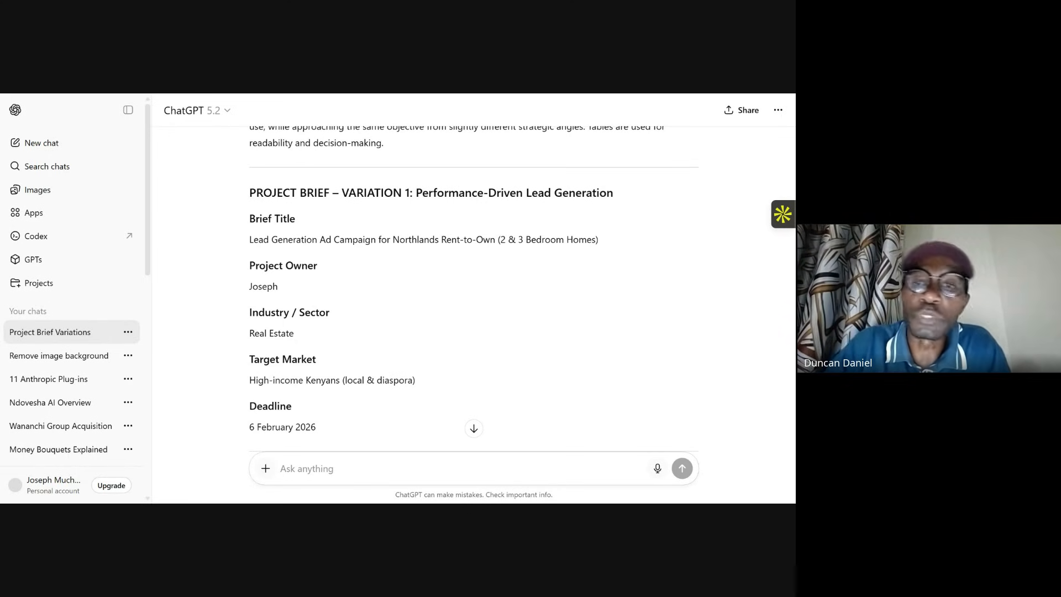
Step: Read through the second and third brief variations, highlighting the deliverables table of the third while reviewing
scroll(504, 264, "down", 10)
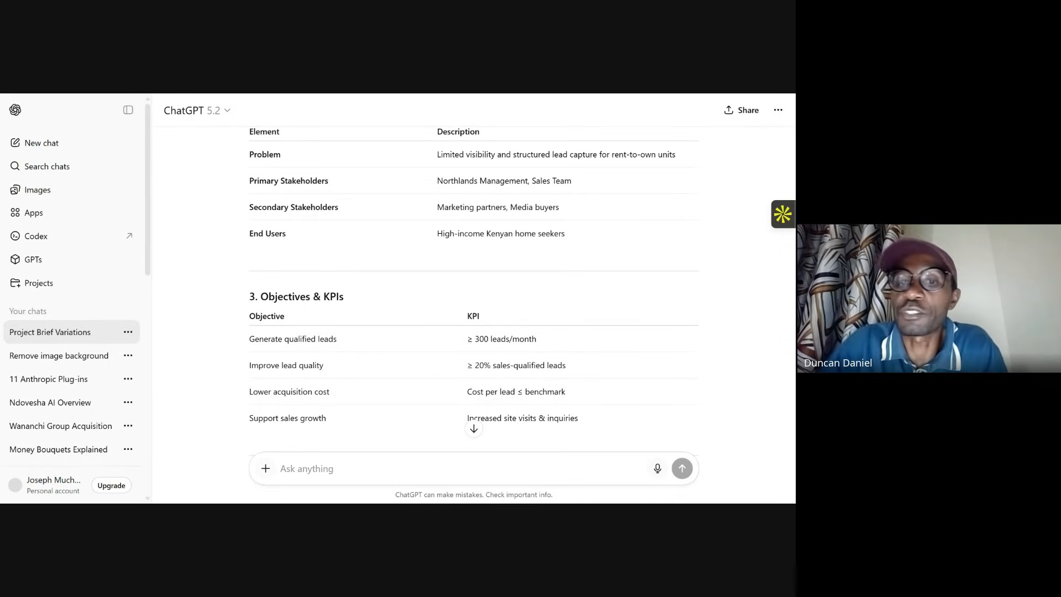
scroll(596, 217, "down", 15)
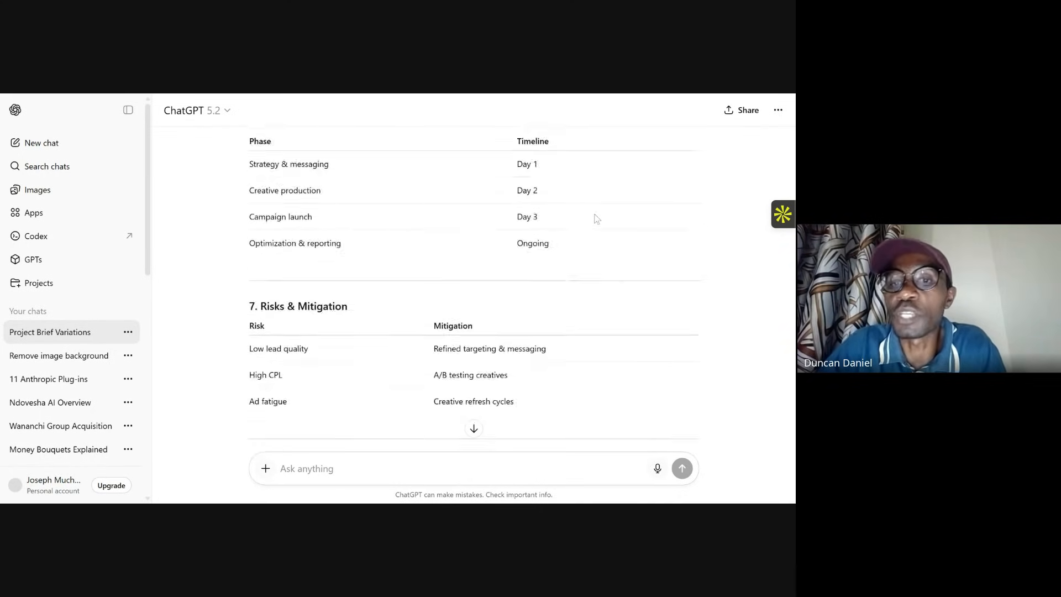
scroll(597, 218, "down", 10)
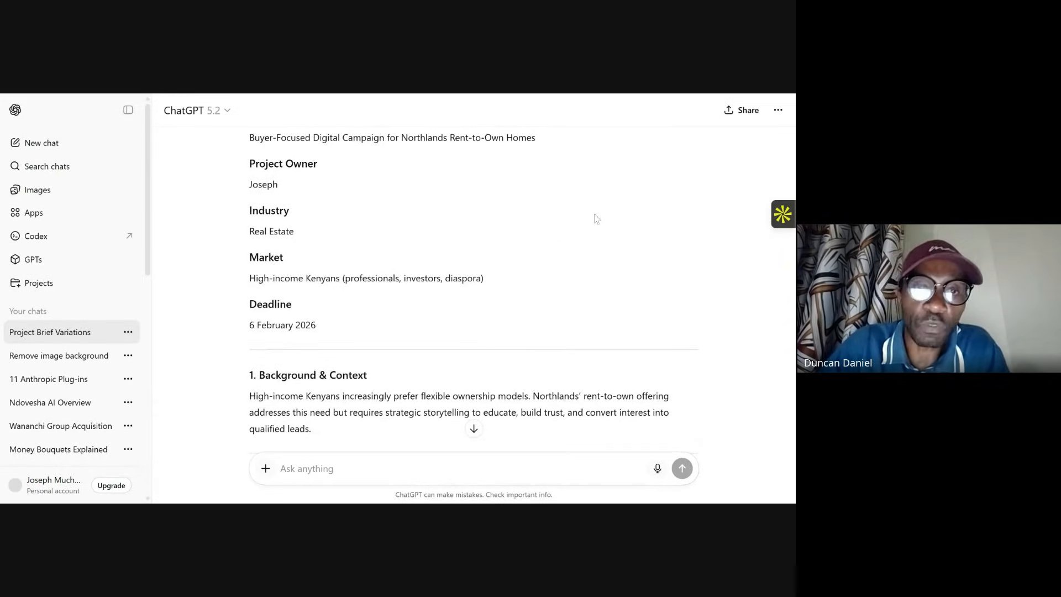
scroll(597, 219, "down", 10)
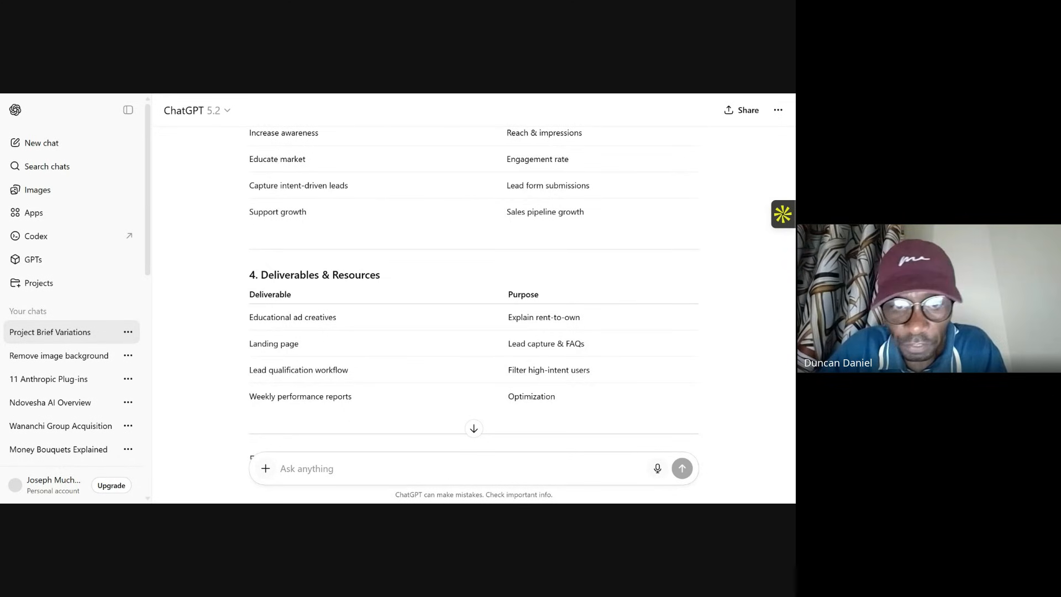
scroll(595, 230, "down", 10)
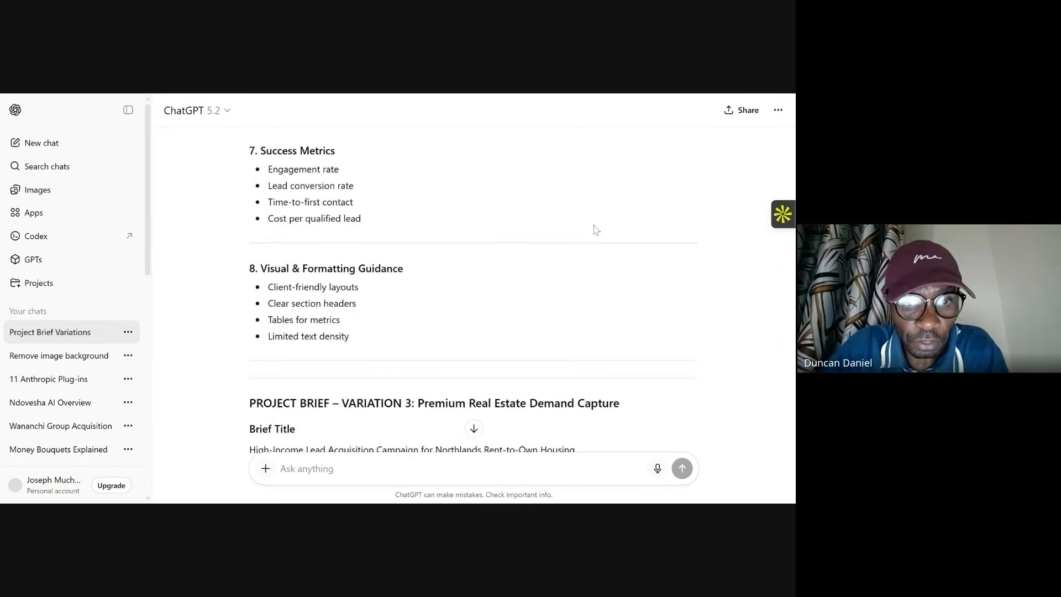
scroll(596, 230, "down", 6)
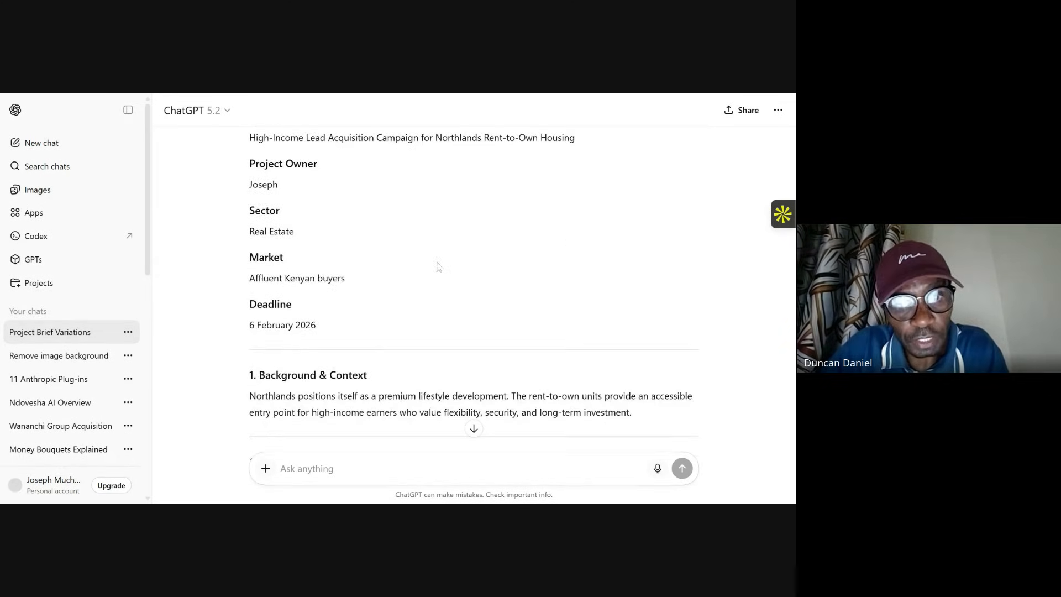
scroll(437, 267, "down", 3)
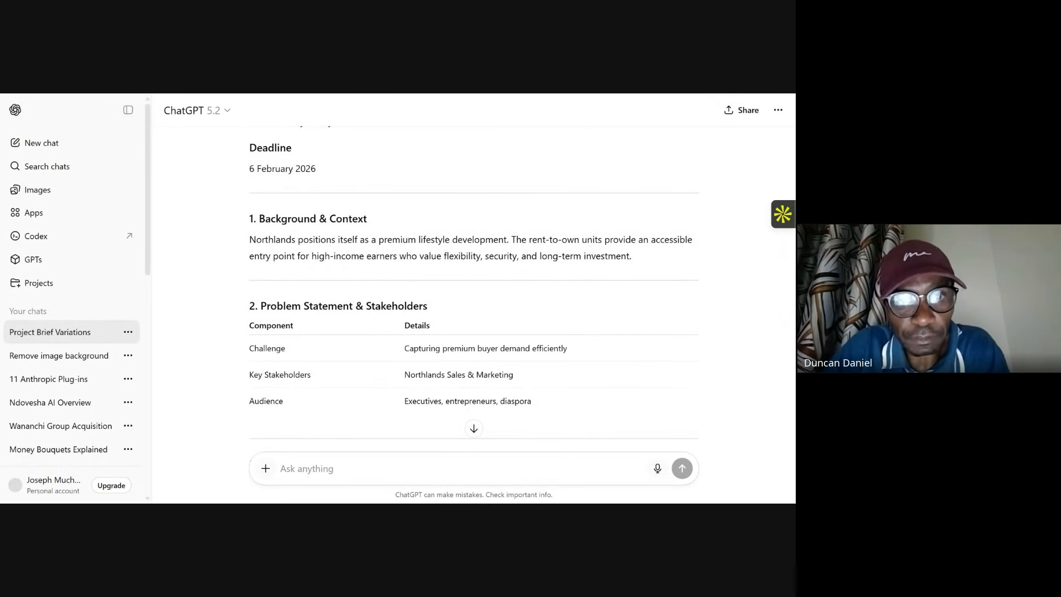
scroll(398, 326, "down", 2)
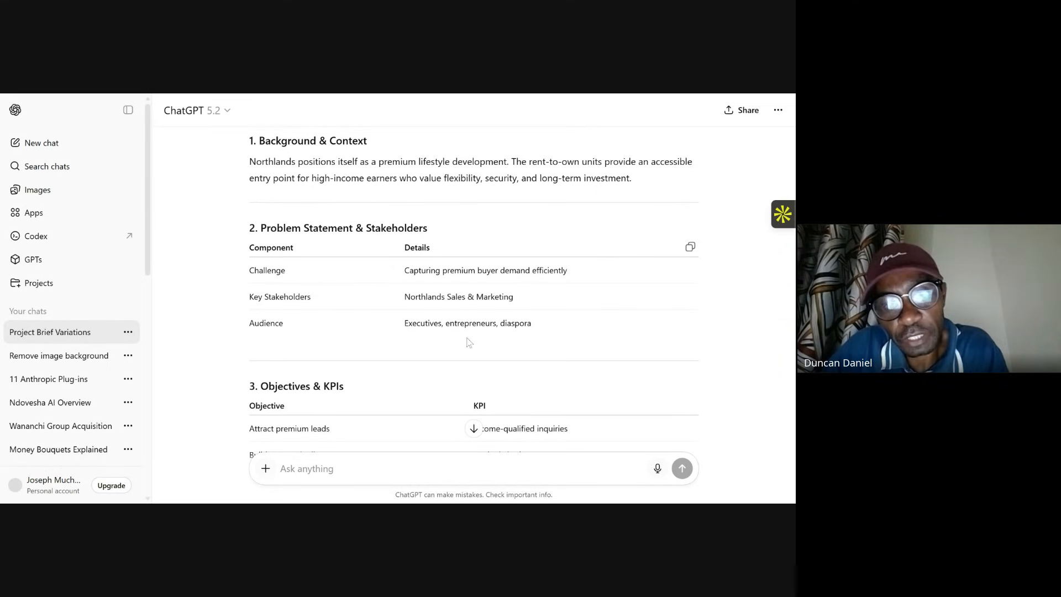
scroll(458, 338, "down", 2)
scroll(340, 339, "down", 2)
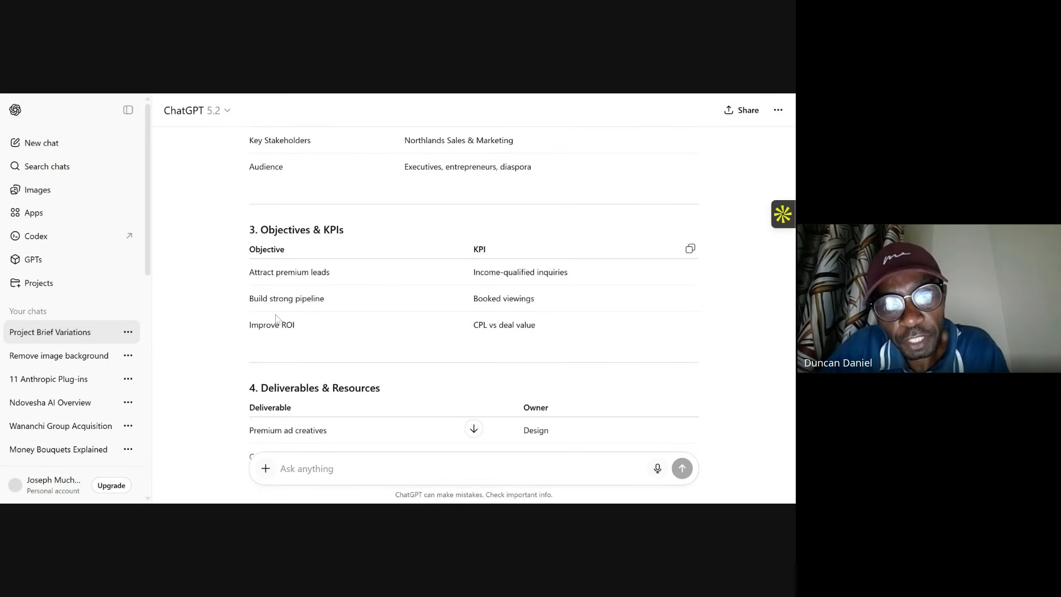
scroll(367, 318, "down", 2)
scroll(376, 346, "down", 2)
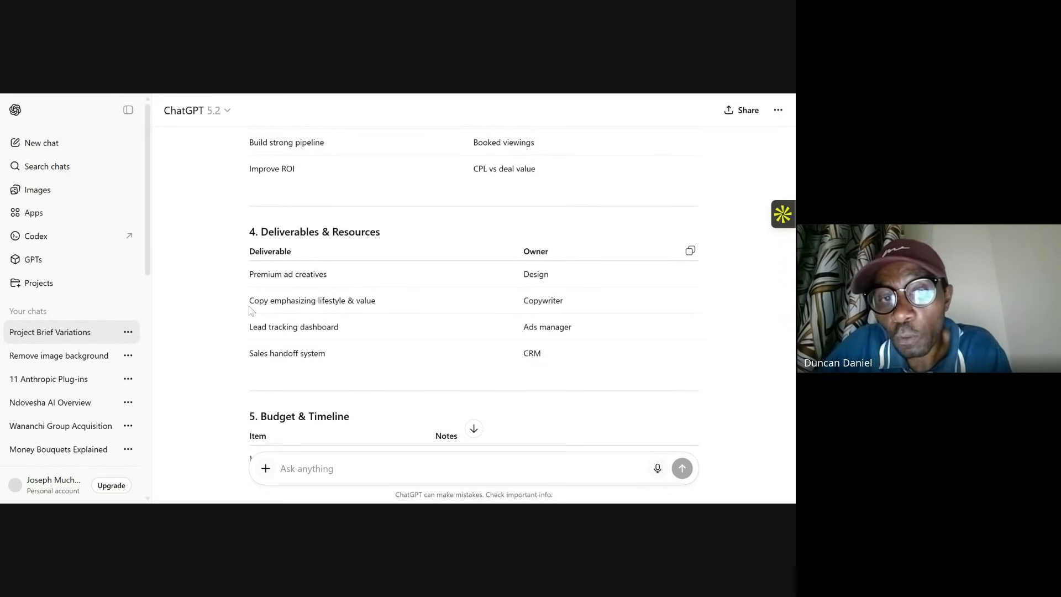
left_click_drag(248, 250, 568, 303)
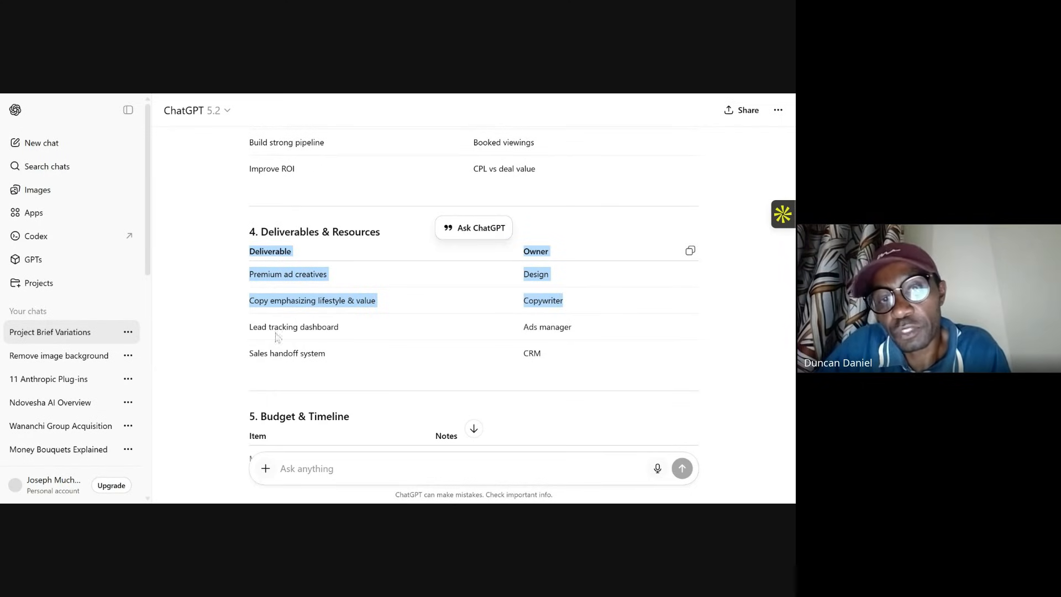
left_click(277, 312)
left_click_drag(390, 307, 270, 302)
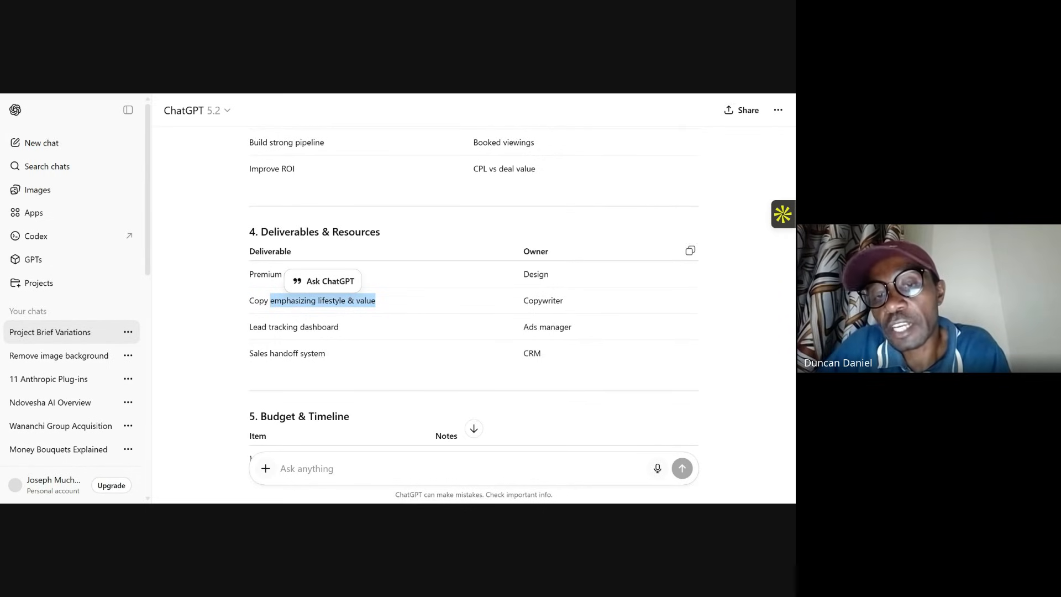
scroll(410, 322, "down", 4)
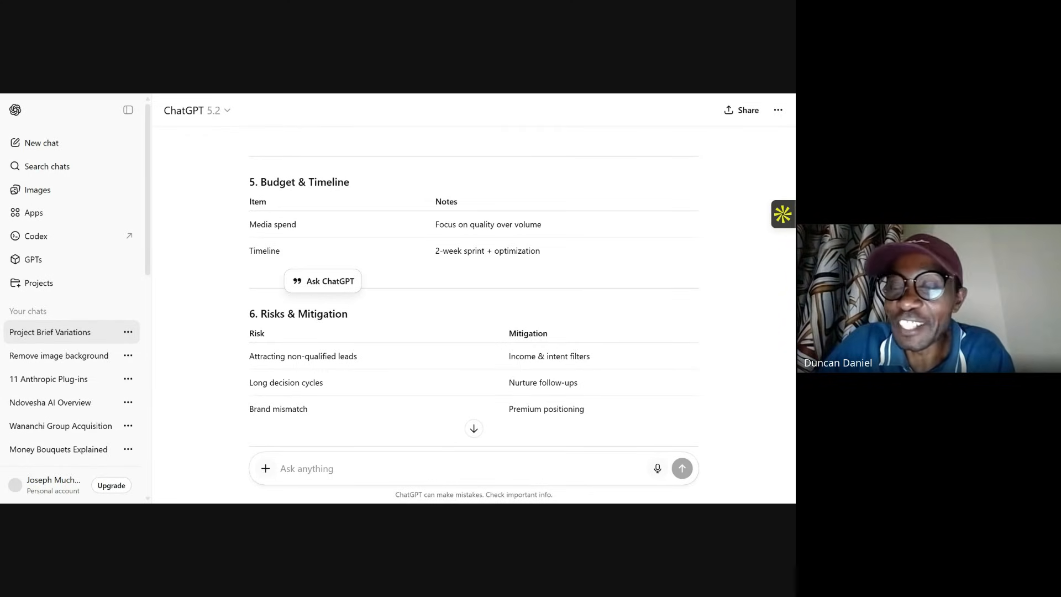
scroll(412, 322, "down", 4)
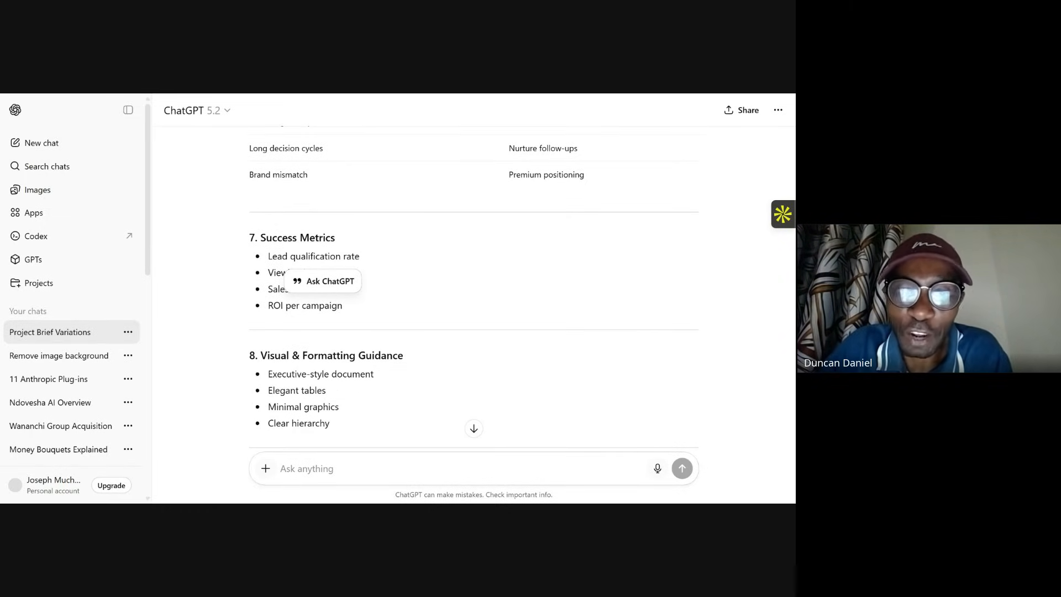
scroll(370, 331, "down", 1)
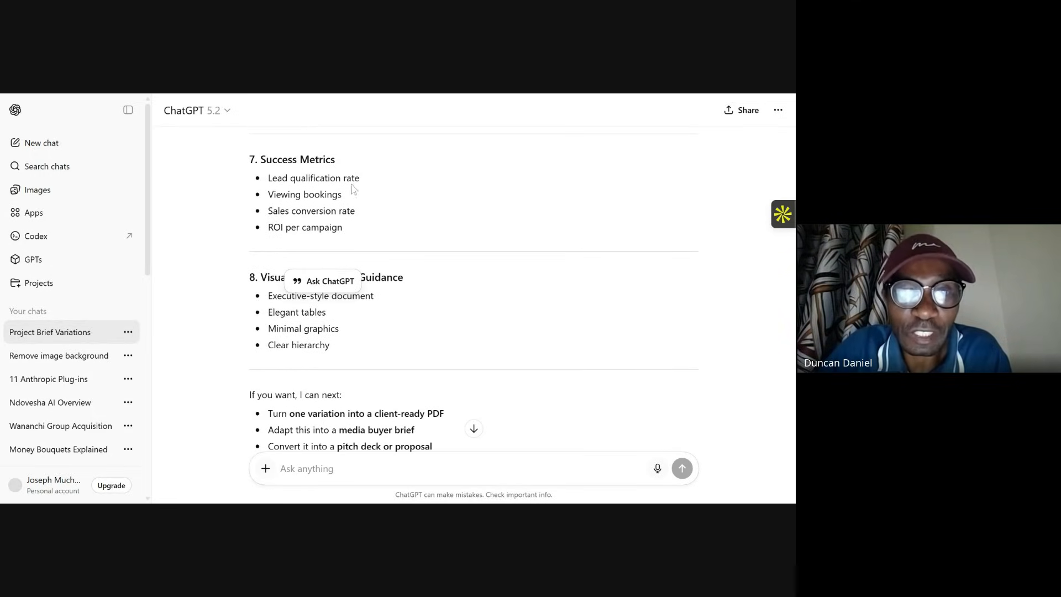
scroll(352, 185, "down", 2)
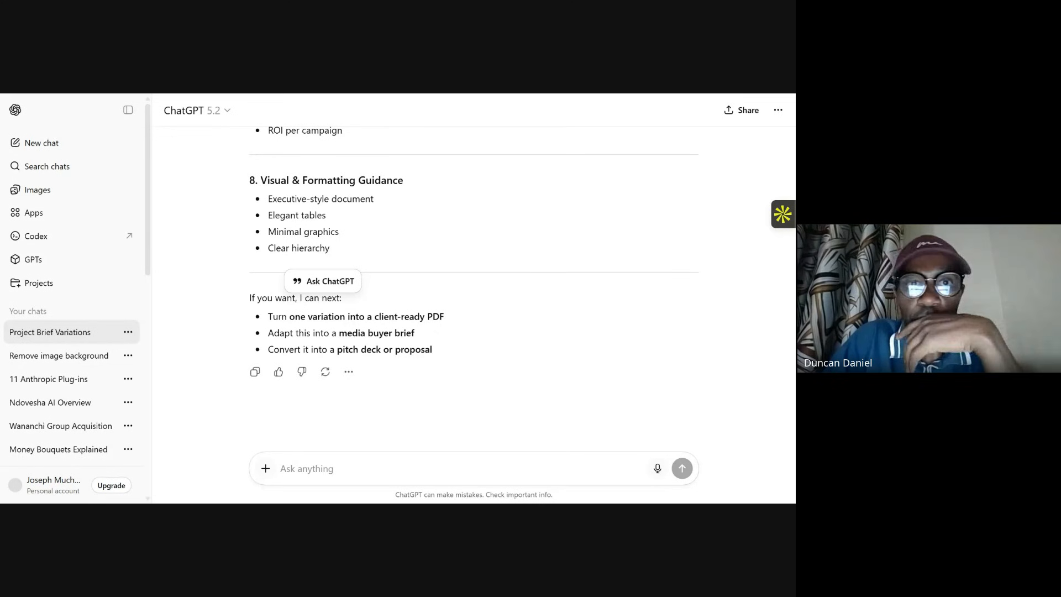
Step: Switch back to the Ndovesha tab, open AI Agents and select the Ad Image agent
key("ctrl+Tab")
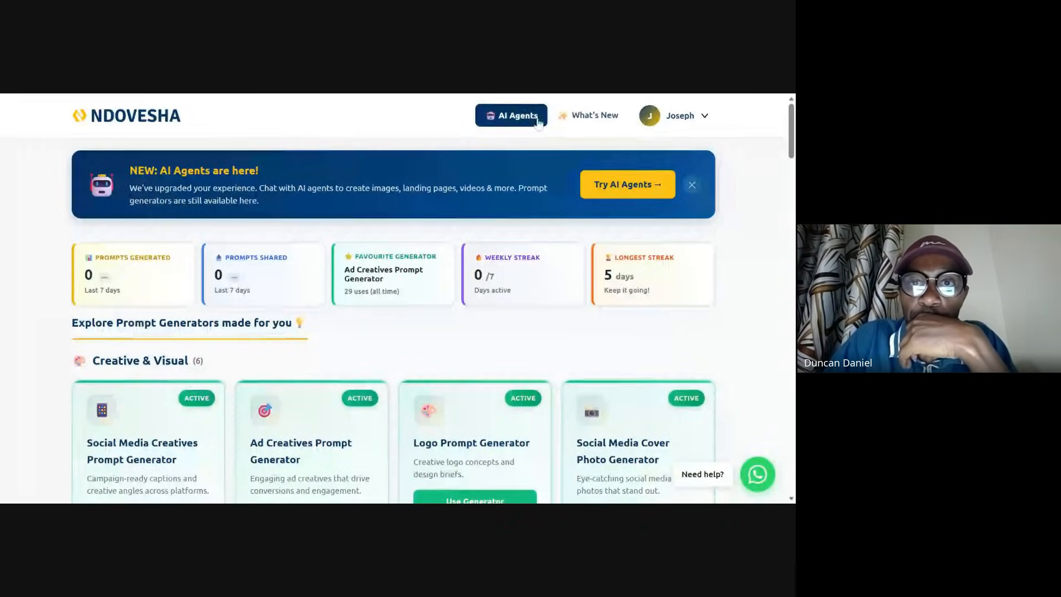
left_click(524, 116)
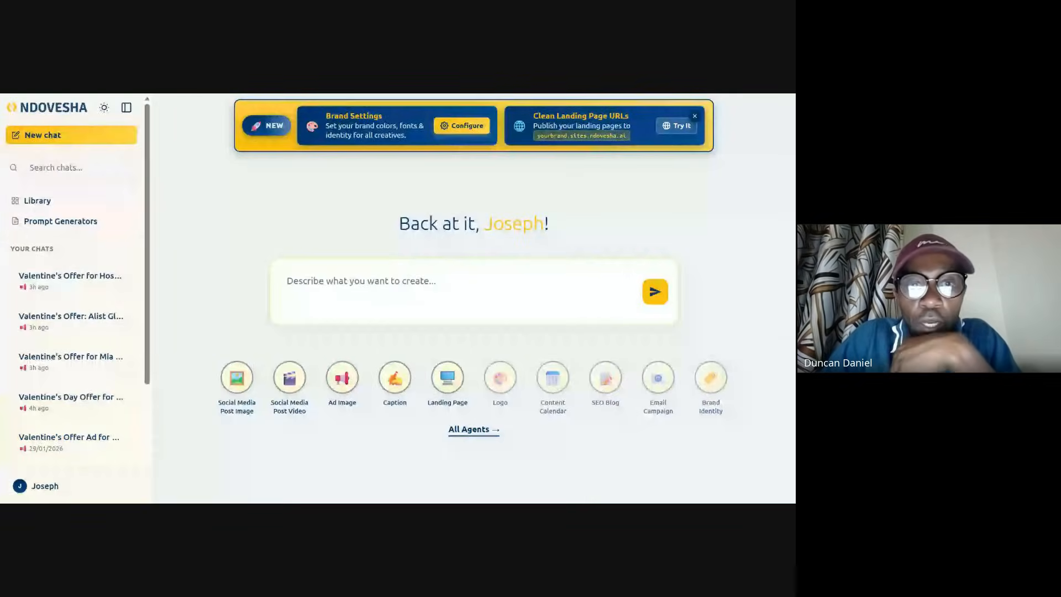
left_click(350, 383)
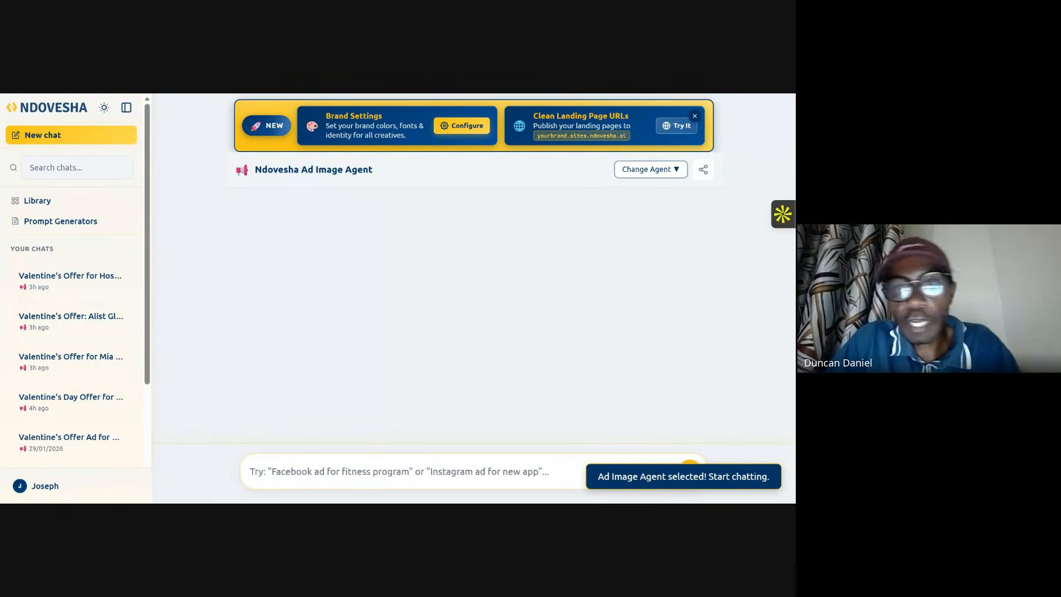
Step: Write a request for a high converting ad image for Northlands City, a real estate company selling premium 2 and three bedroom houses
type("Cr")
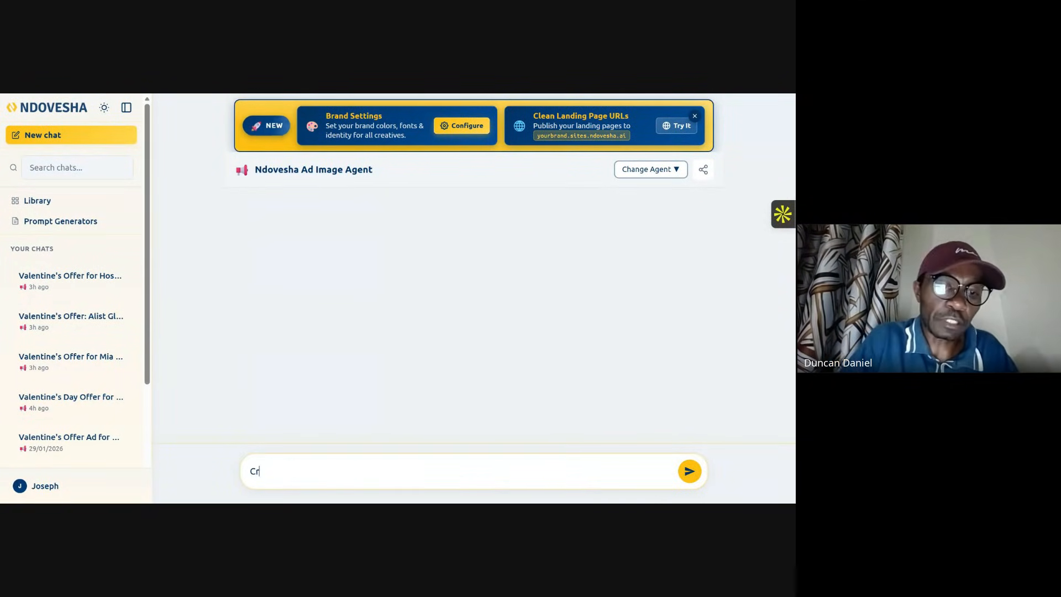
type("eate for")
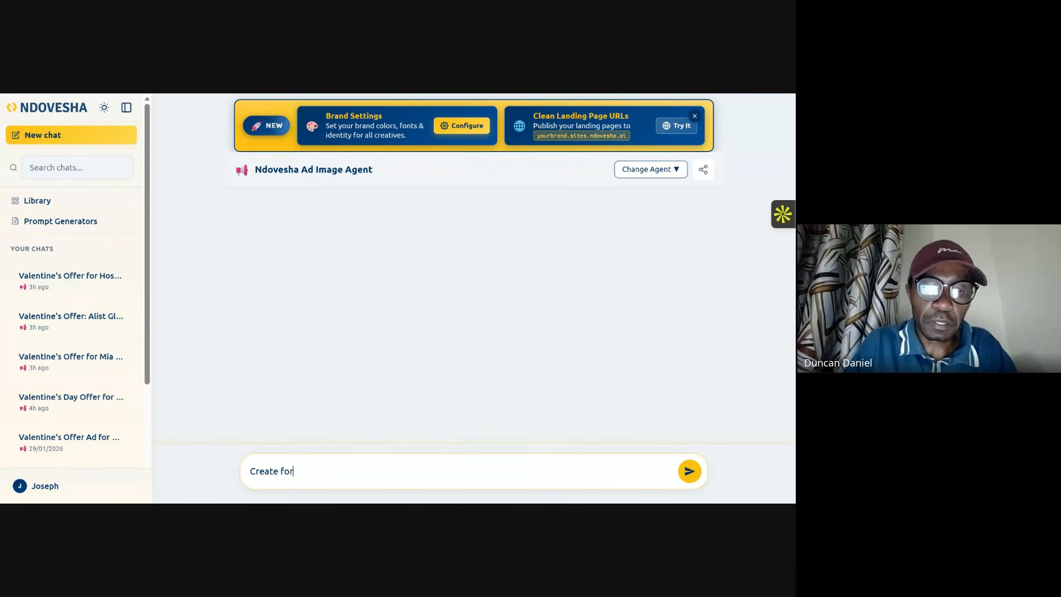
type(" me a high")
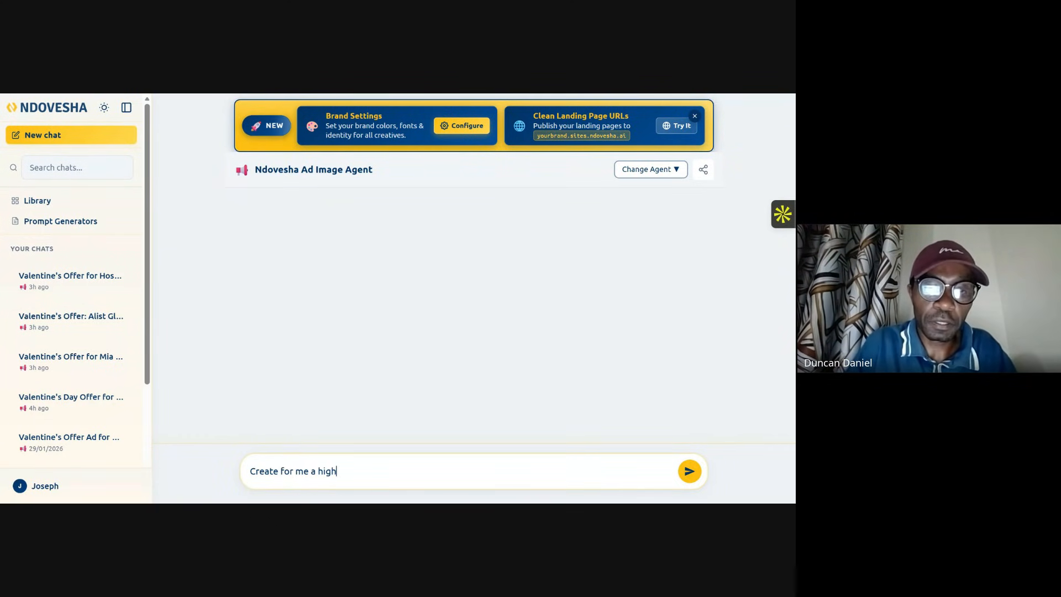
type(" conver")
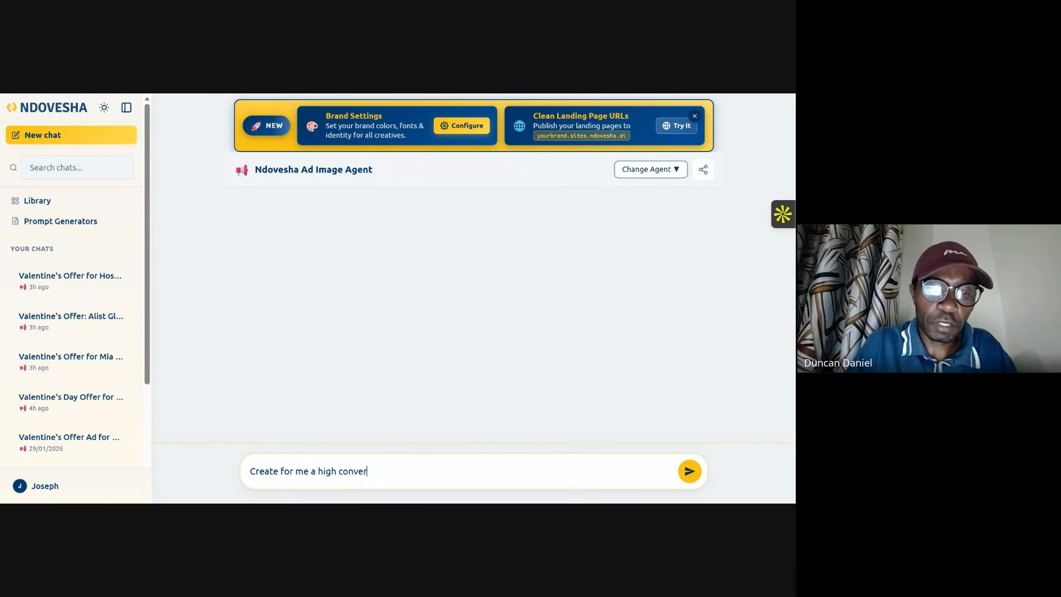
type("ting ad")
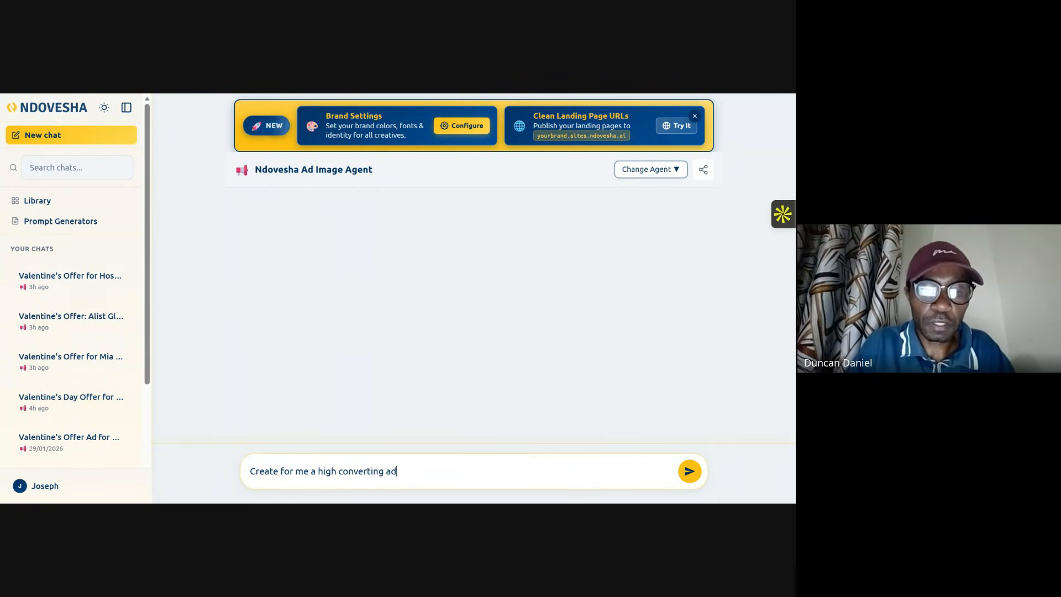
type(" a")
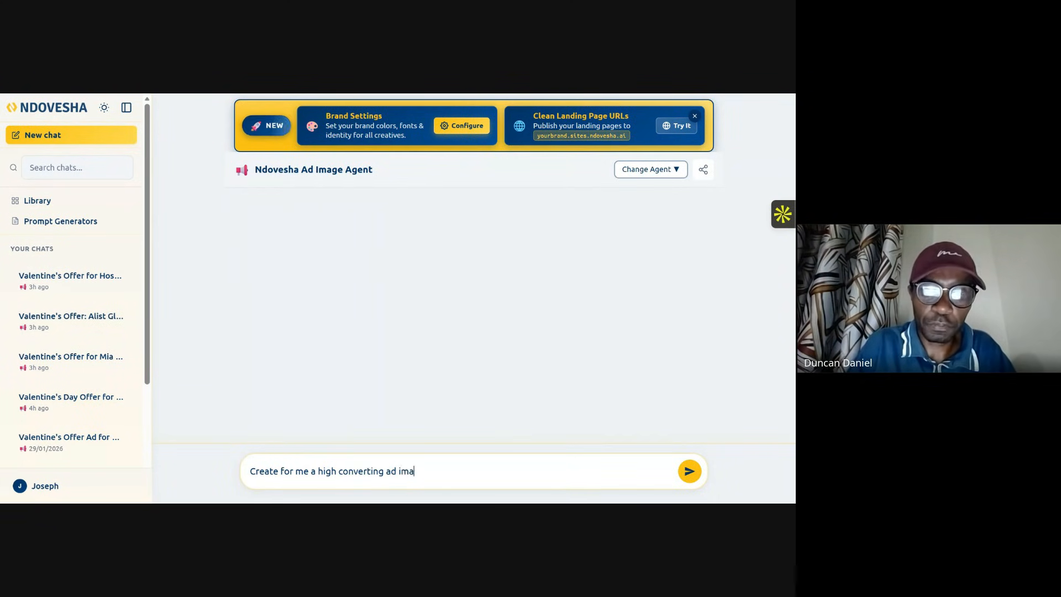
type("image for N")
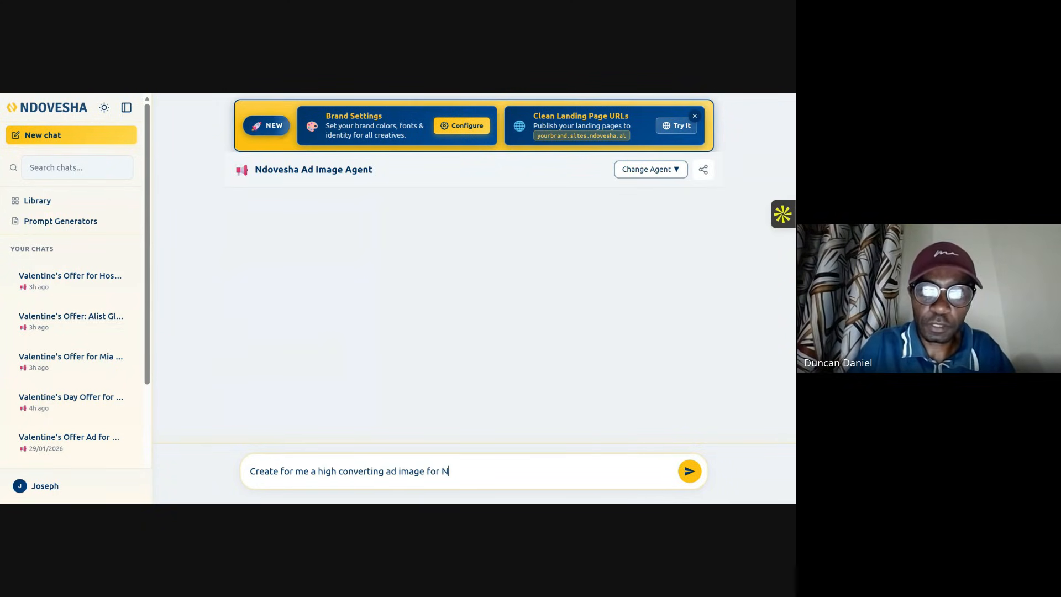
type("irtorthland")
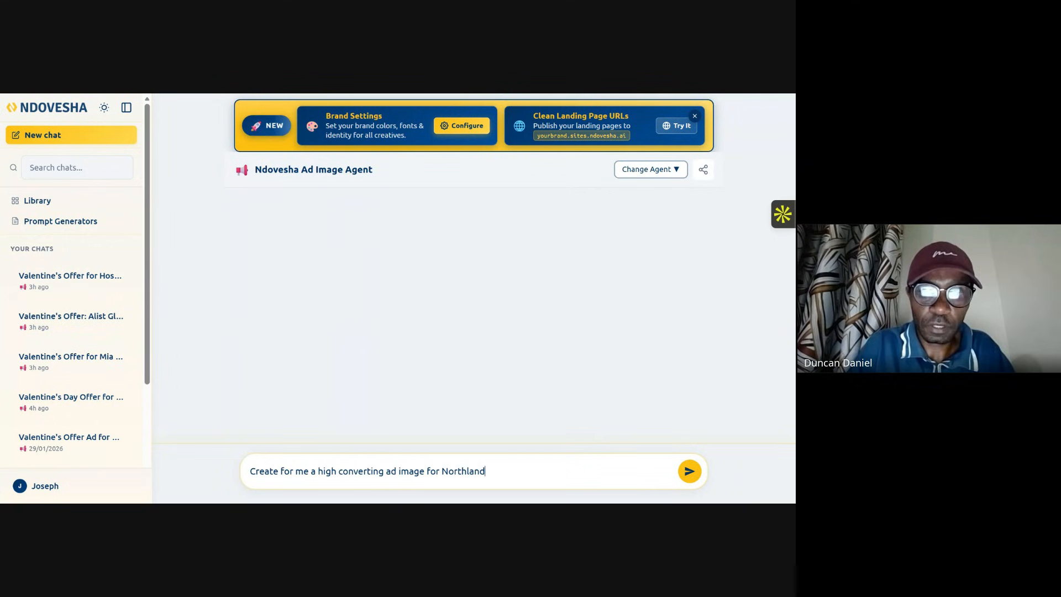
type("s City")
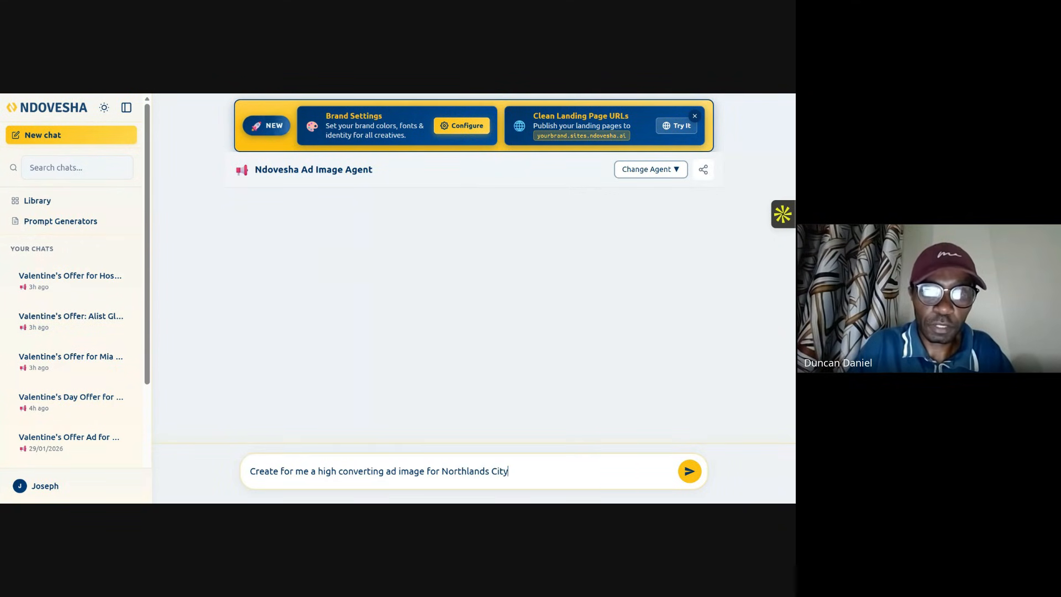
type(" which ")
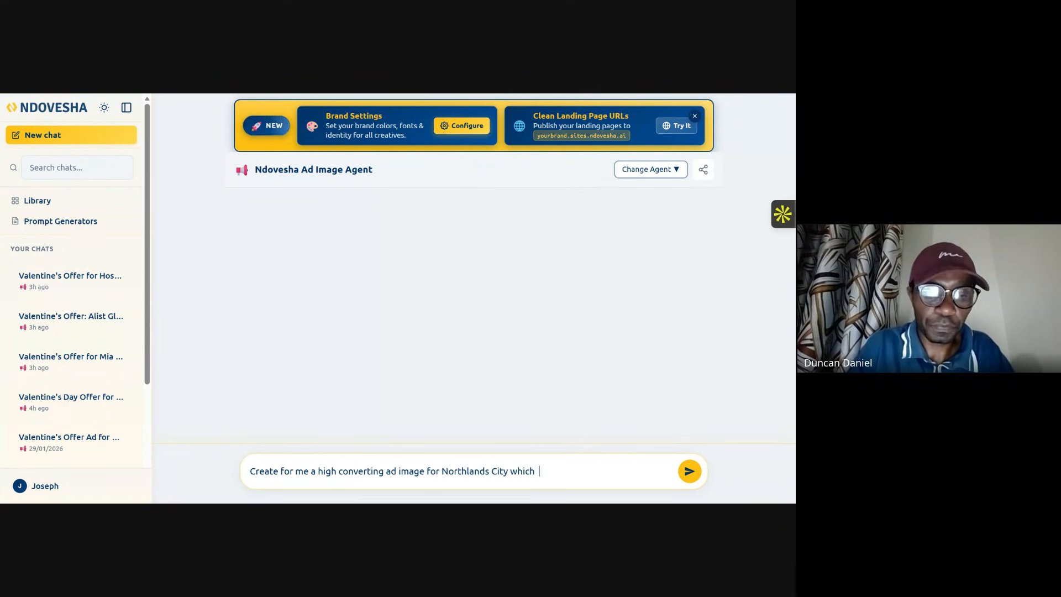
type("areal")
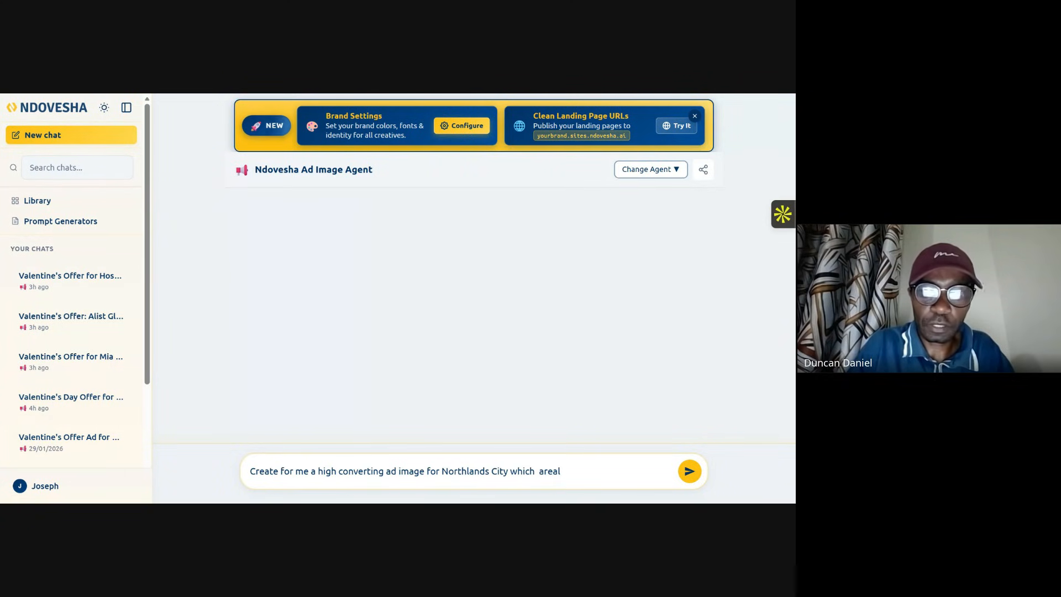
key("BackSpace")
key("BackSpace")
key("BackSpace")
type("a")
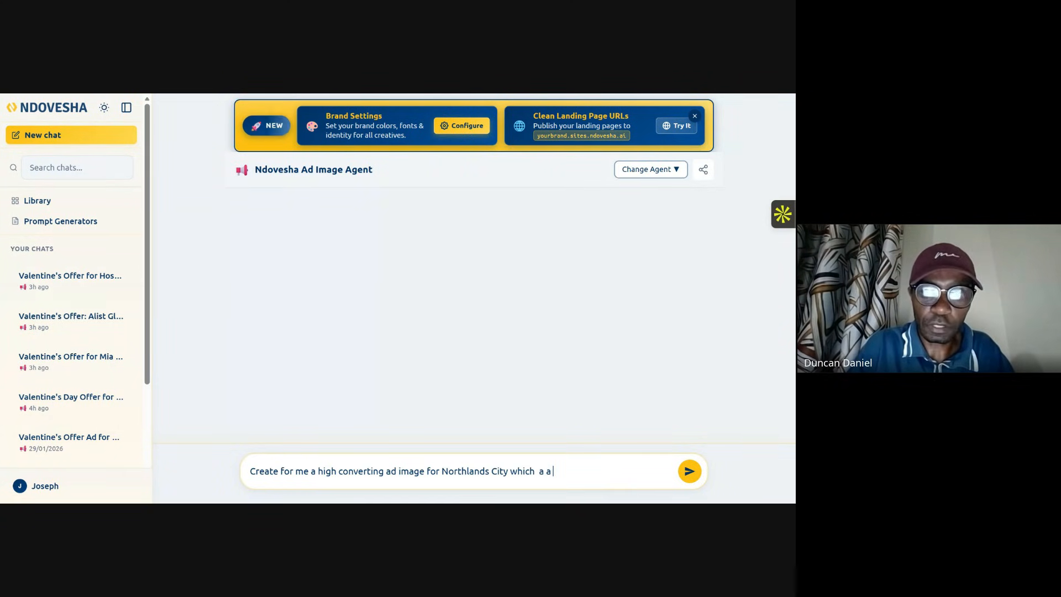
key("BackSpace")
type("reals")
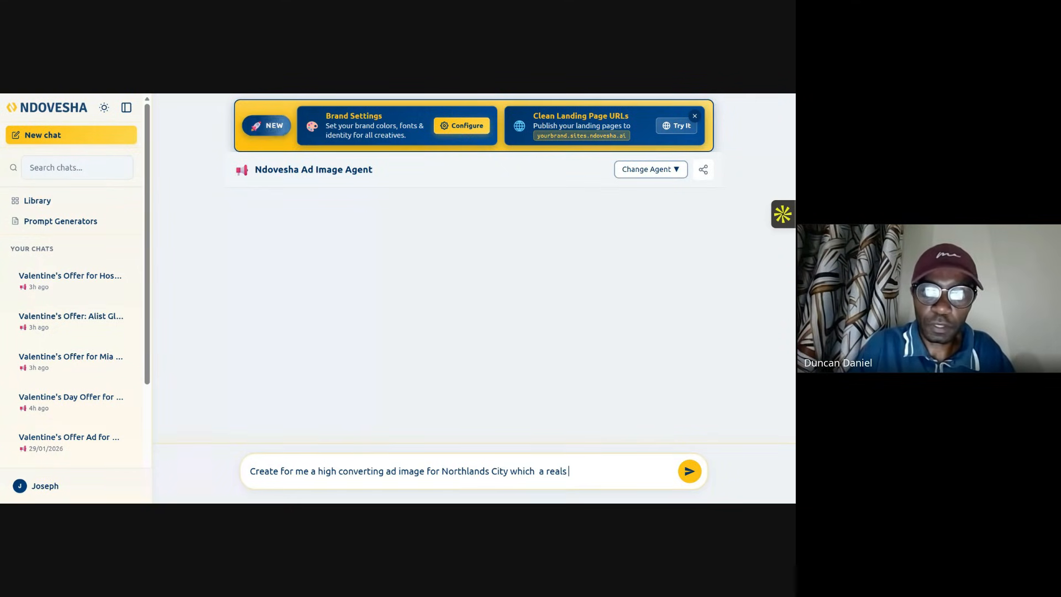
key("BackSpace")
type("estate ")
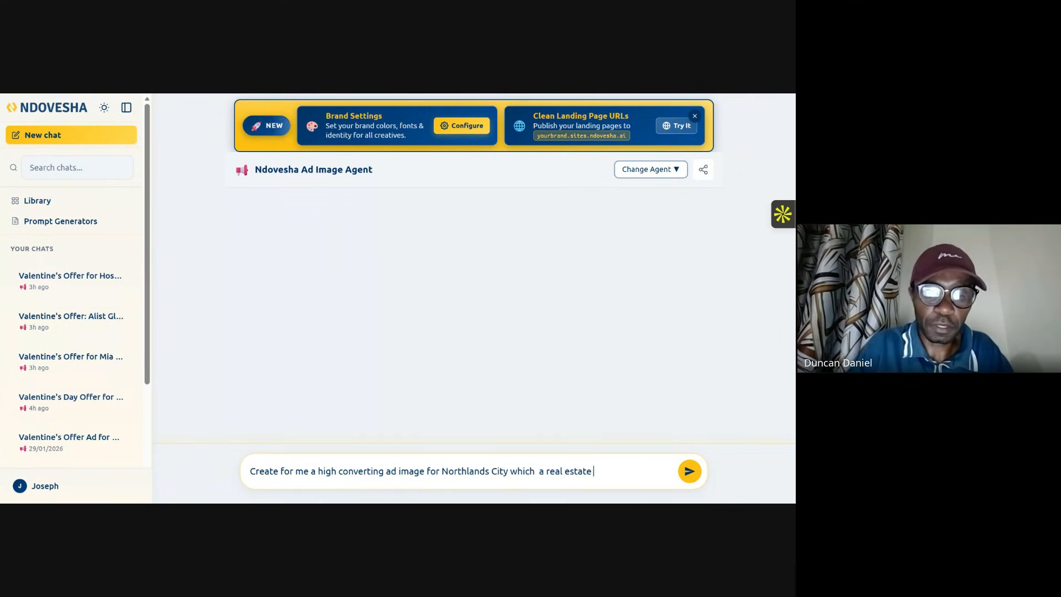
type("con")
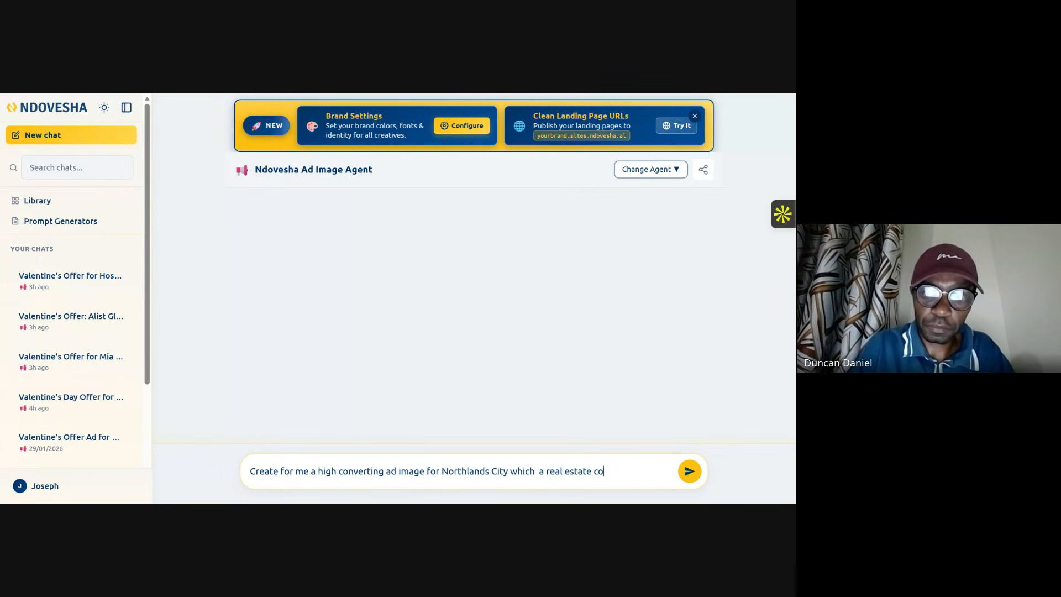
type("m")
type("apny")
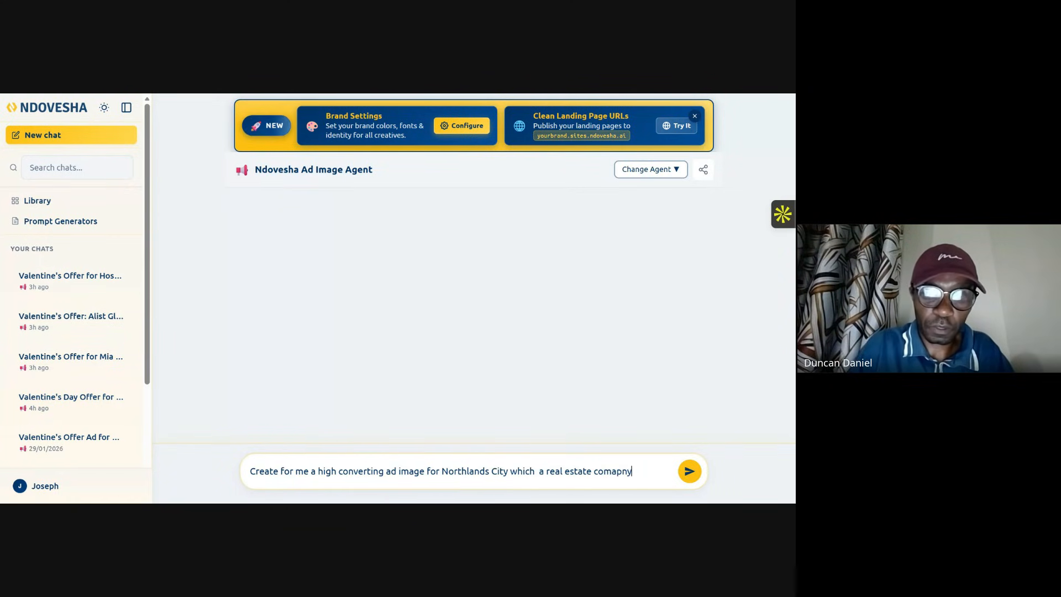
type(" selling p")
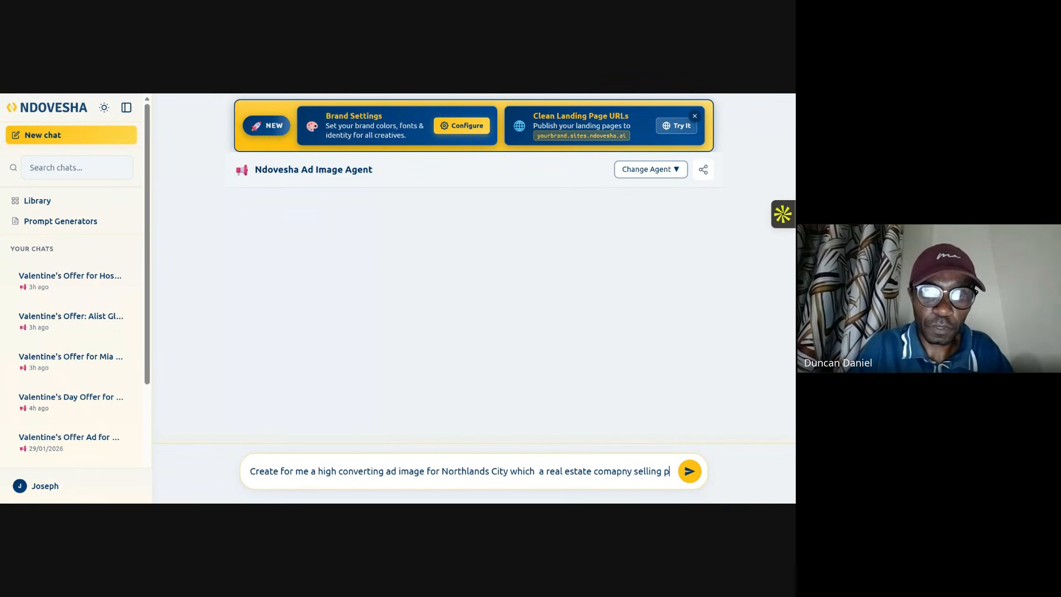
type("remium ")
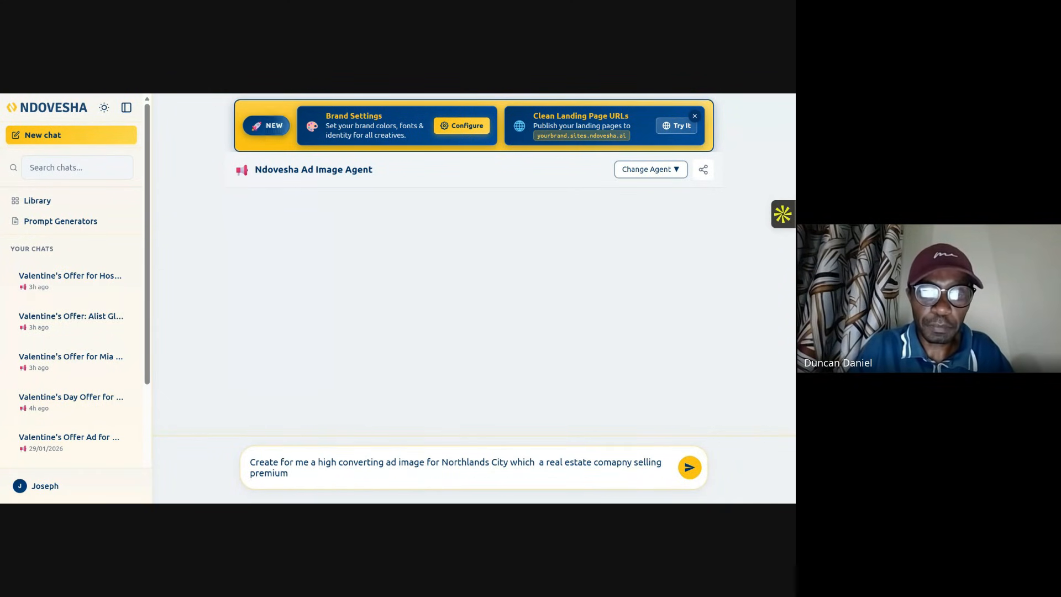
type("houses")
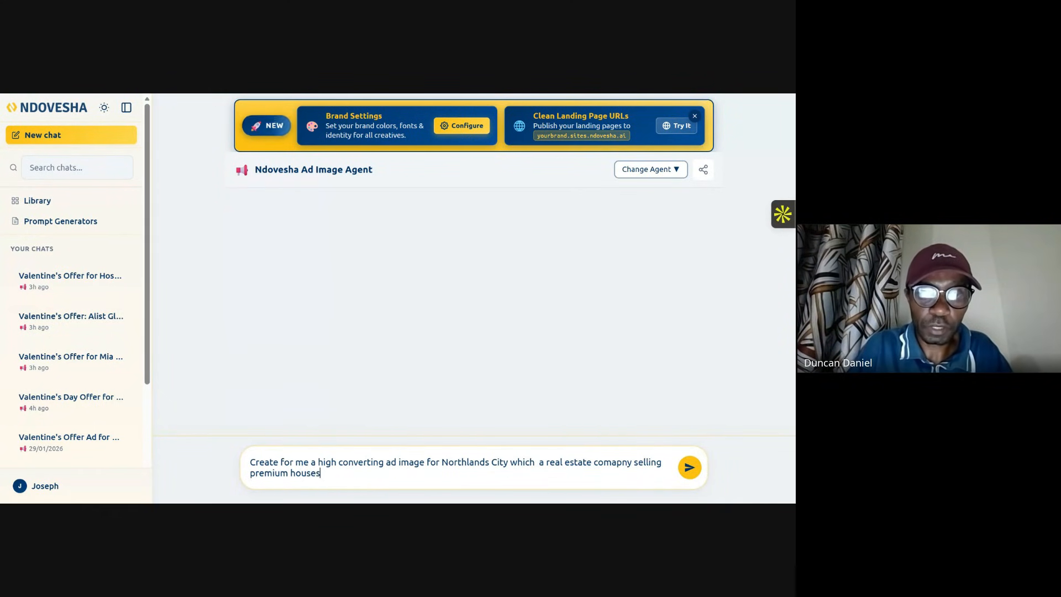
type("s wh")
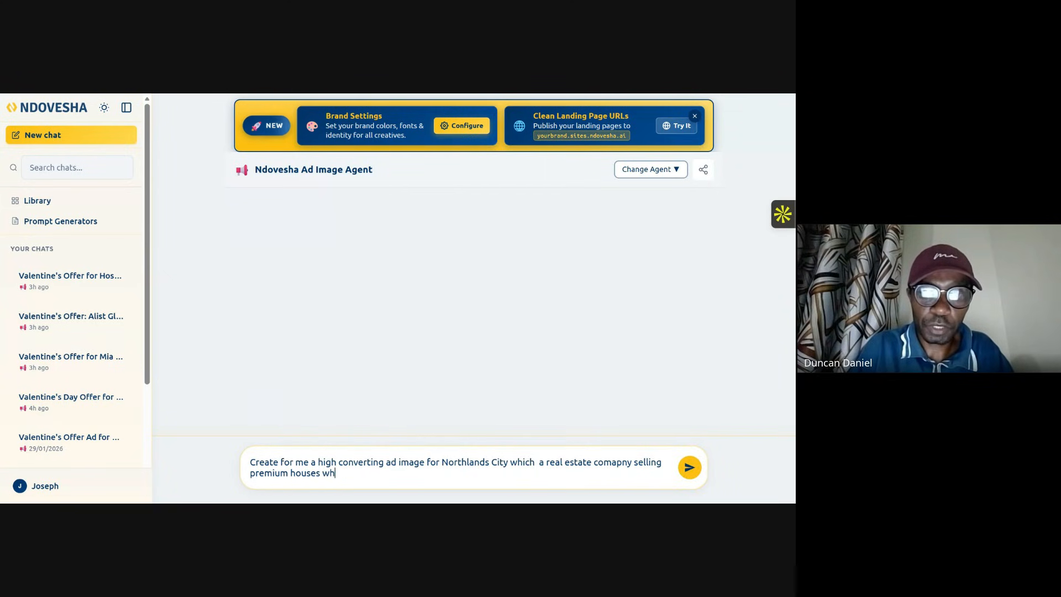
type("ich are ")
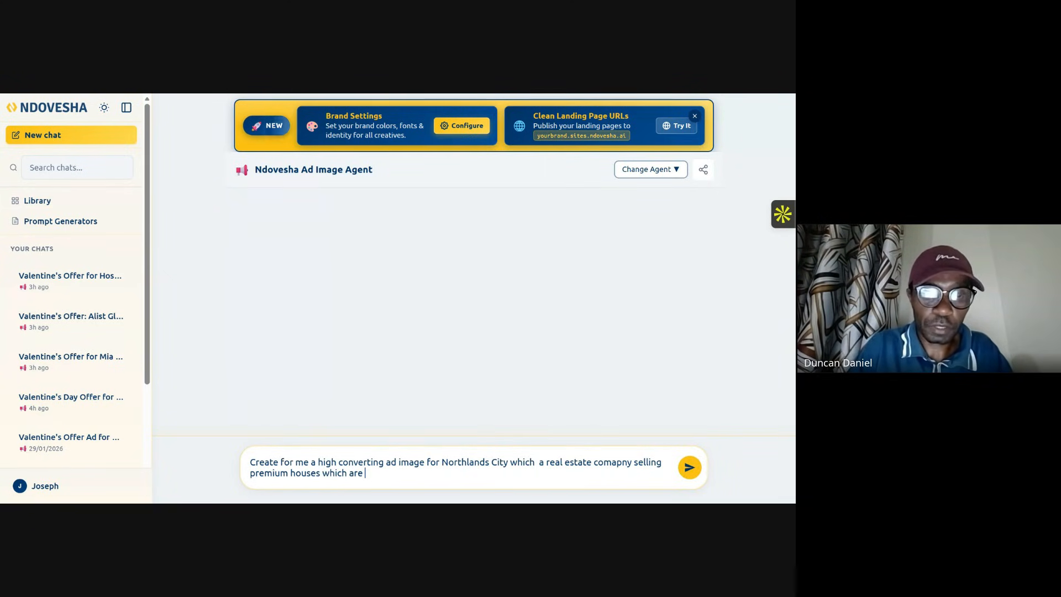
type("2 be")
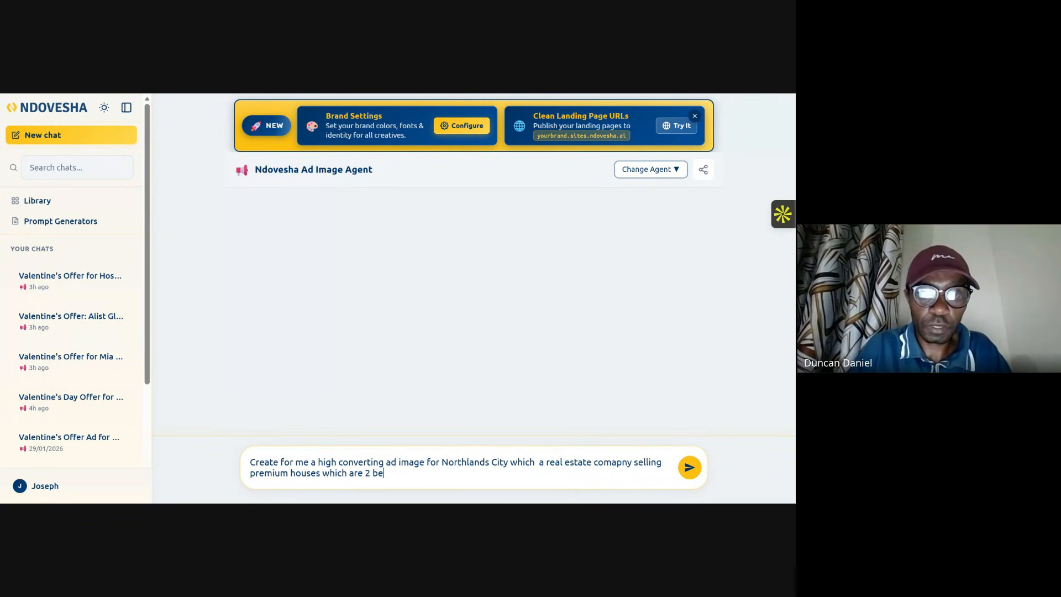
type("drooms and")
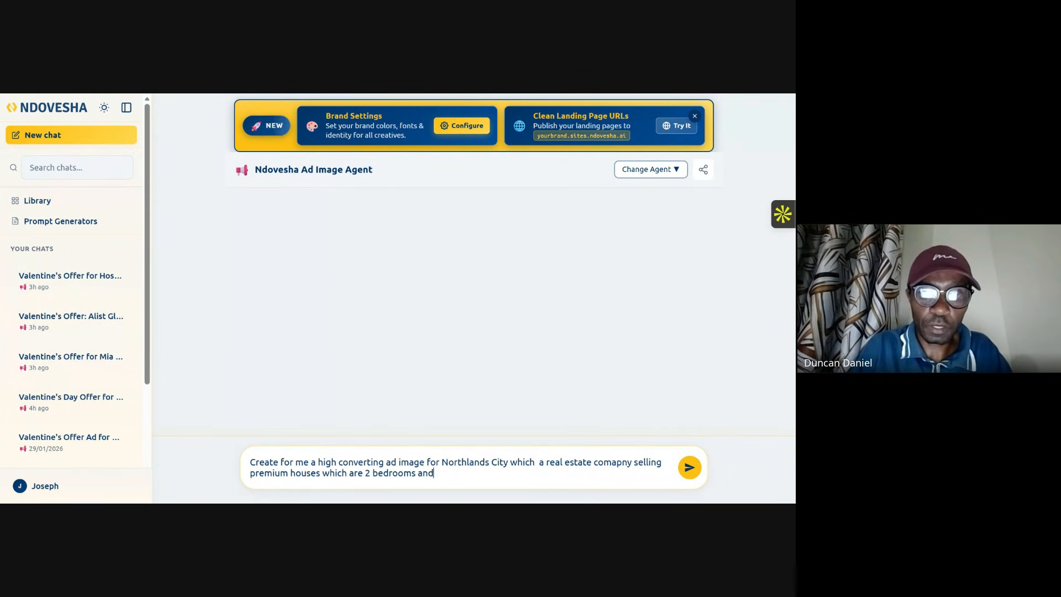
type(" thr")
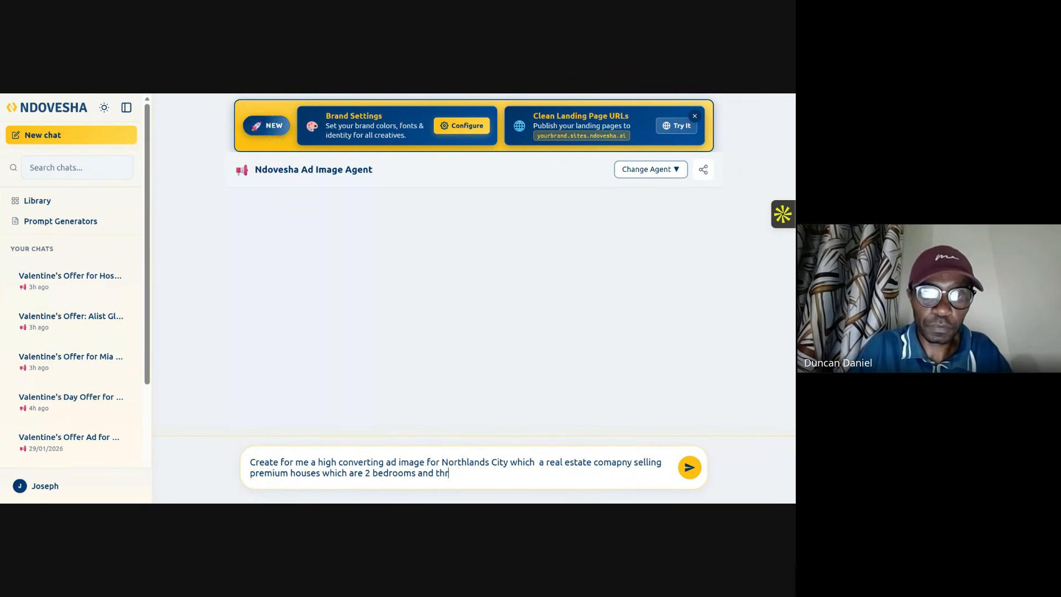
type("ee b")
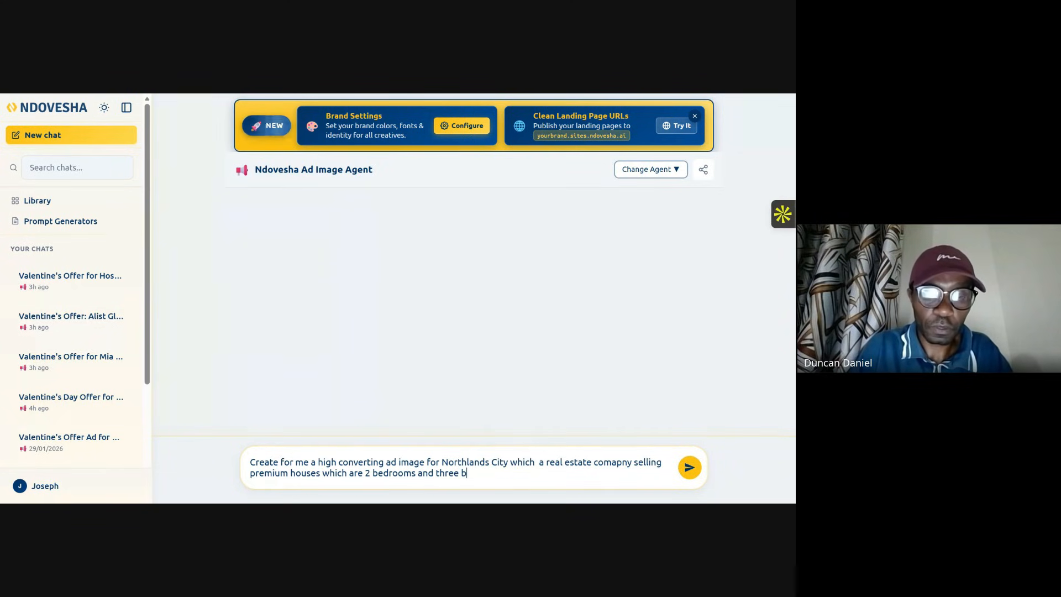
type("edrooms")
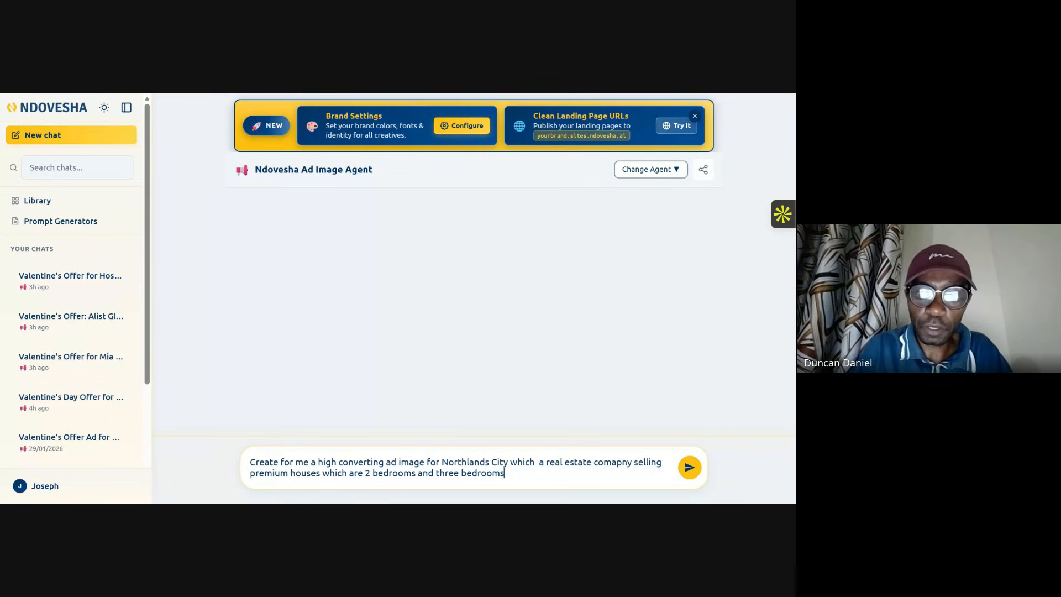
type(".")
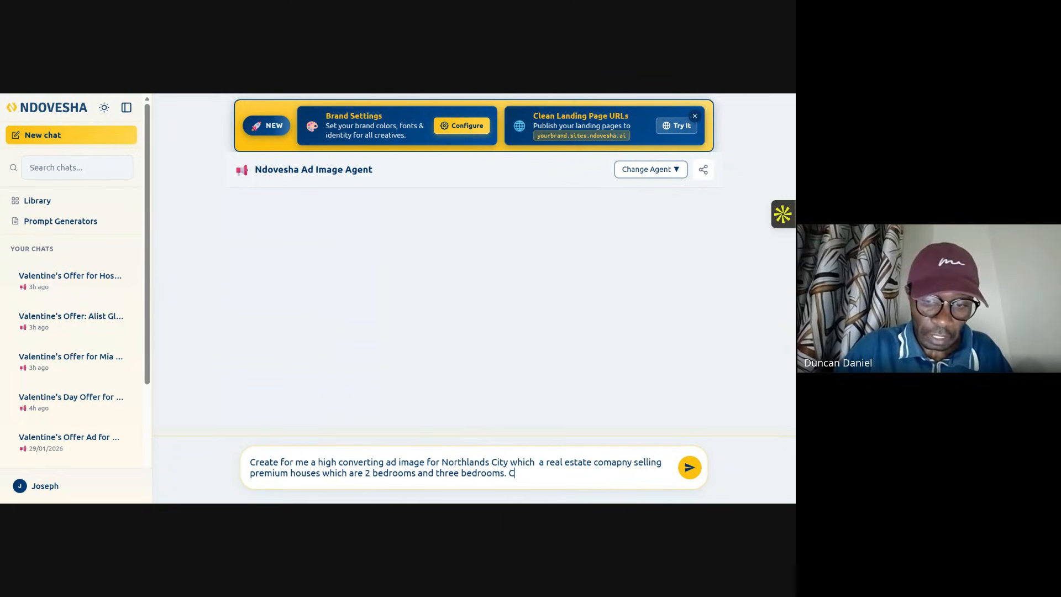
Step: Add "Colors is green brown. Font Ubuntu." to the request, send it, and review the generated ad image
type("Colors")
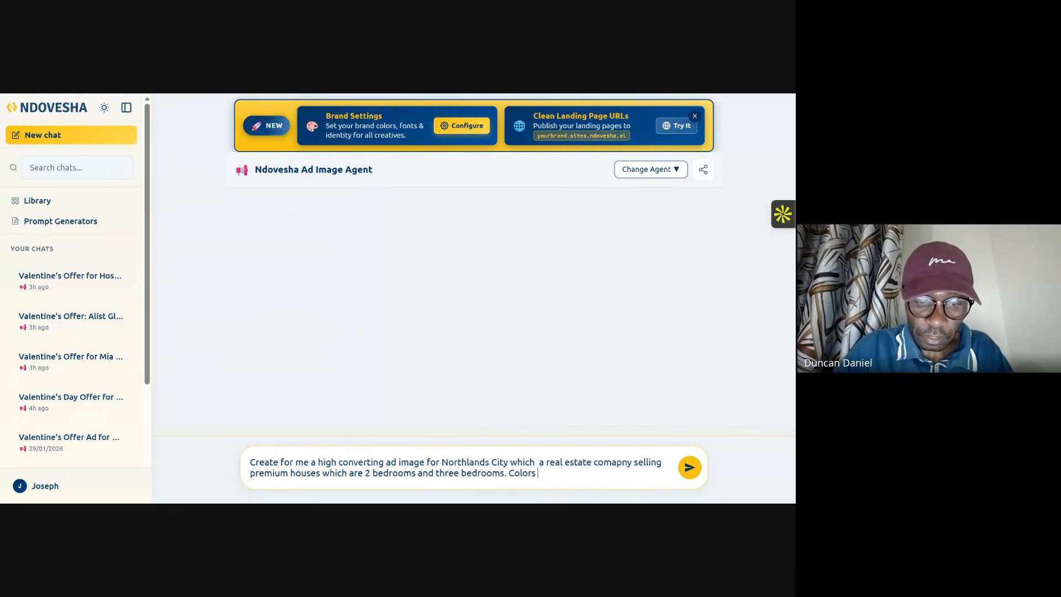
type(" is green")
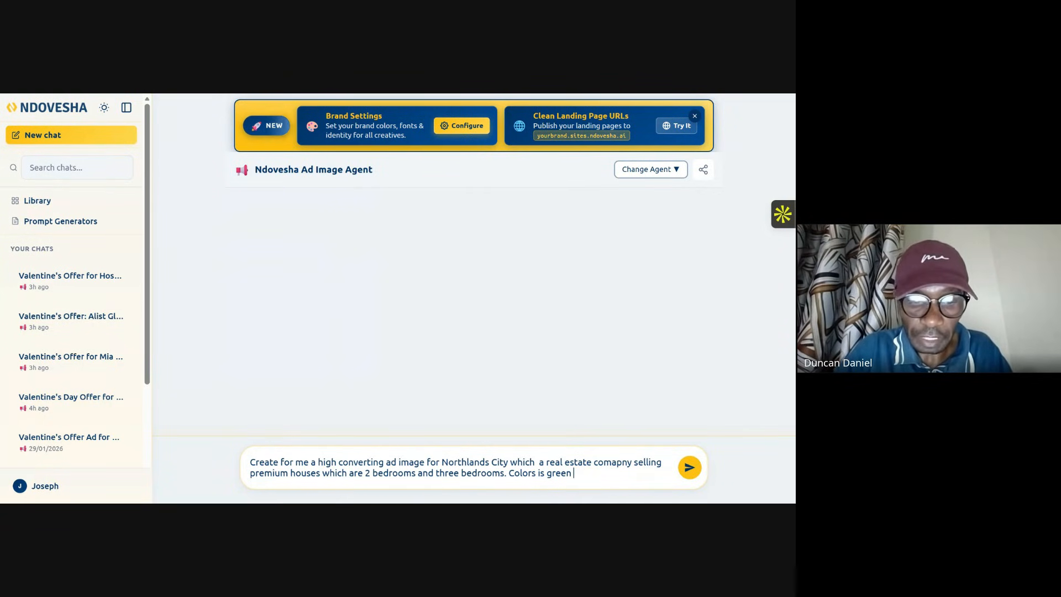
type("brown")
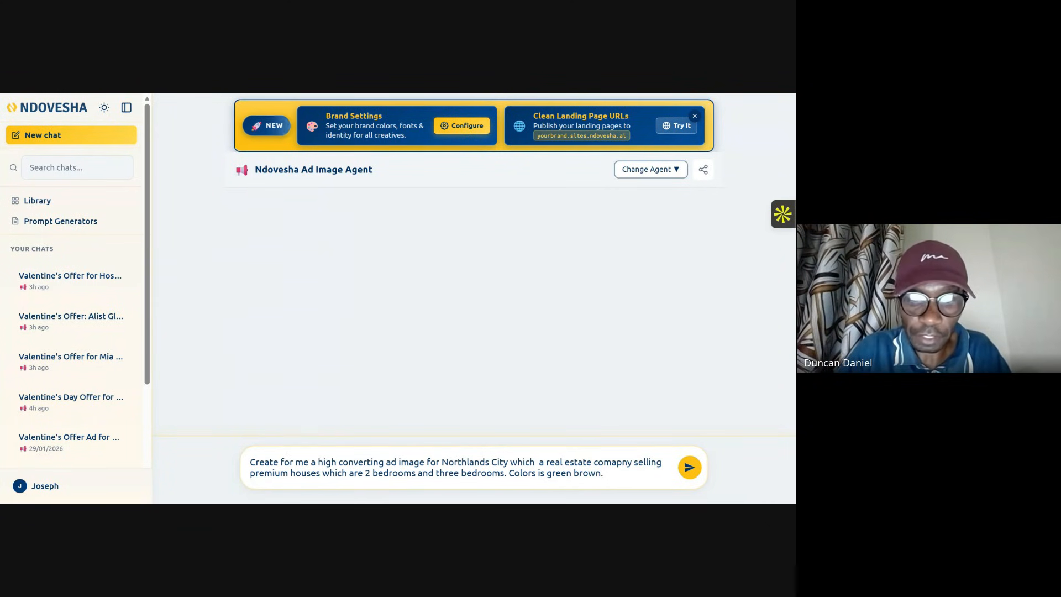
type(". Font ")
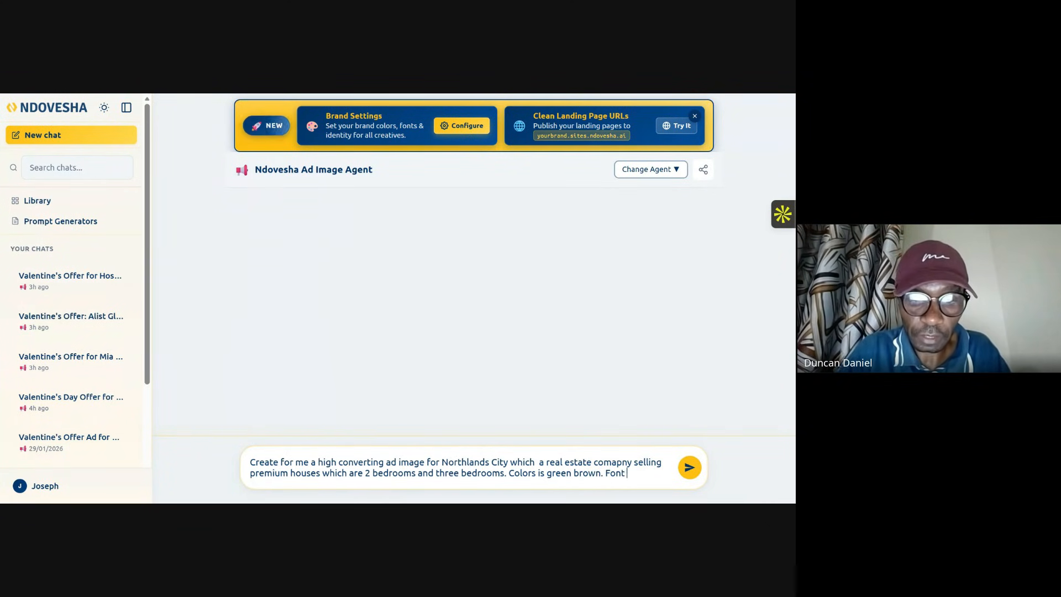
type("Ubuntu.")
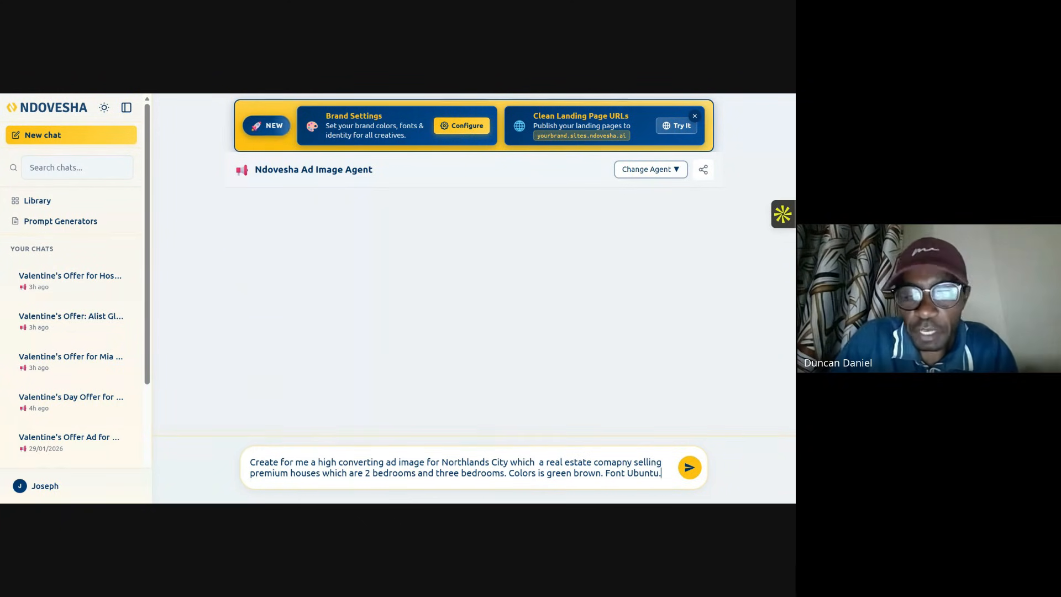
left_click(688, 469)
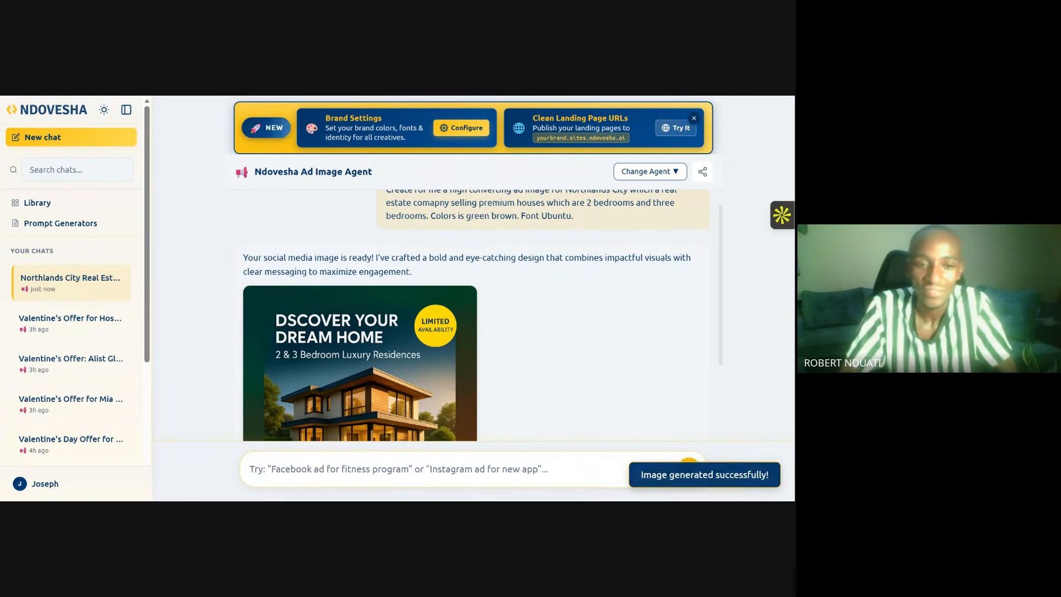
scroll(426, 317, "up", 2)
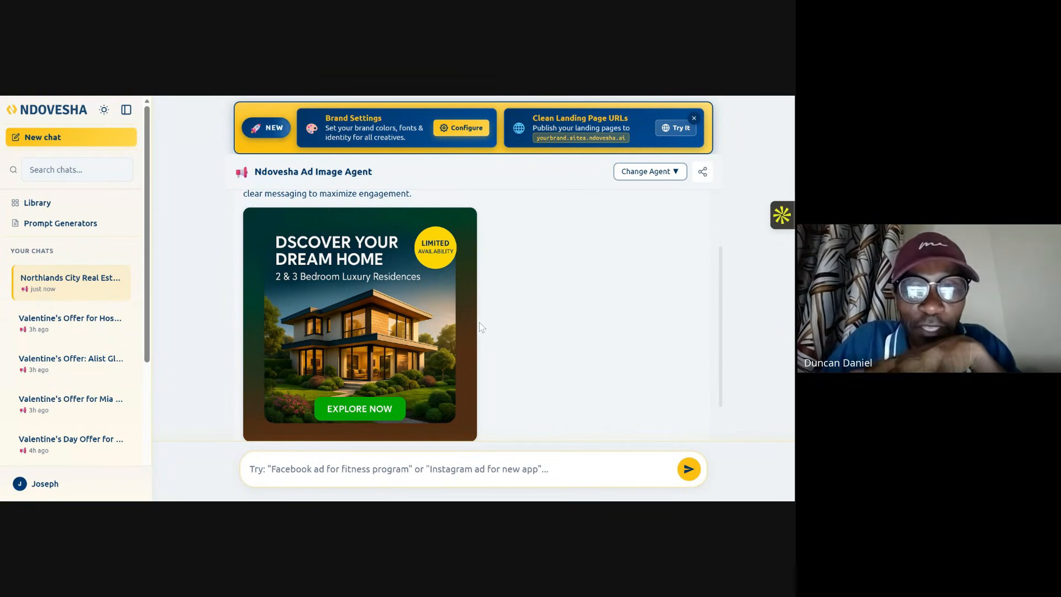
scroll(455, 334, "down", 2)
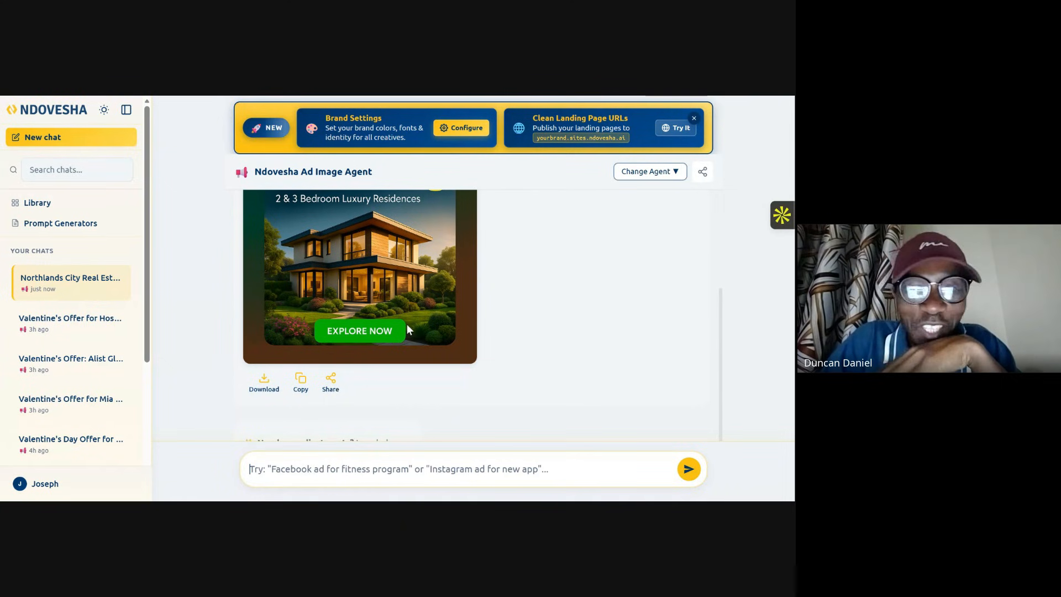
Step: Download the generated Northlands City ad image
scroll(357, 345, "up", 2)
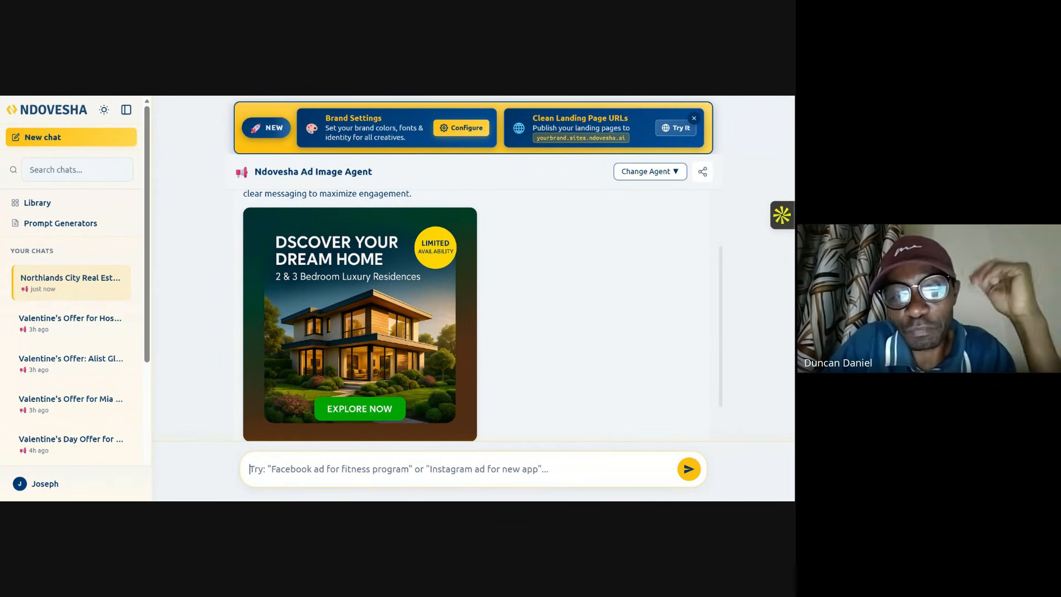
scroll(347, 360, "down", 1)
left_click(264, 383)
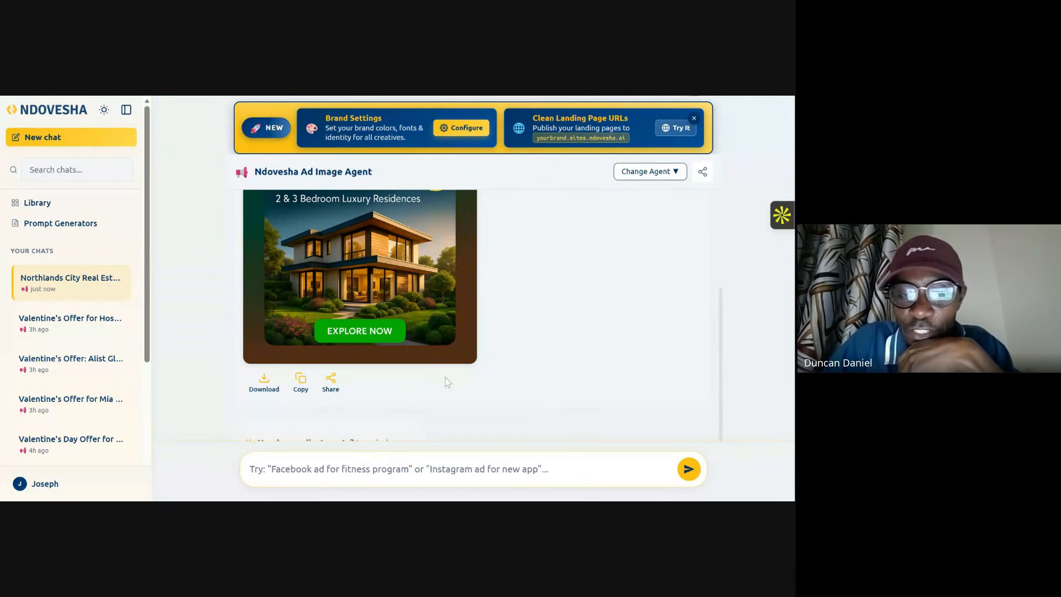
scroll(473, 382, "down", 1)
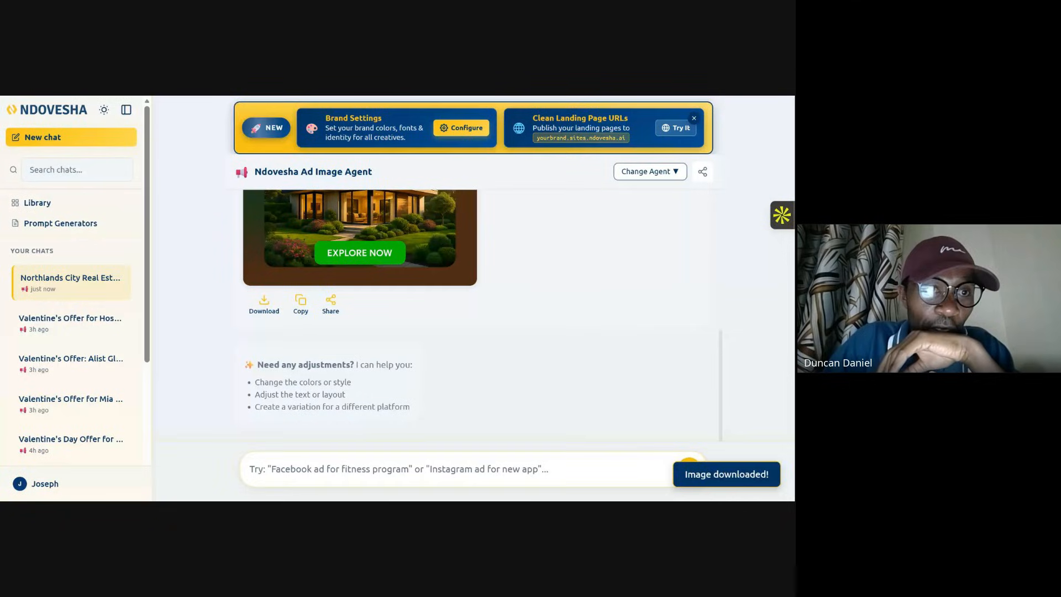
Step: Start a new chat with the Caption agent and request "Give a caption for a meta selling preium houses in Northlands City Kenya"
left_click(66, 138)
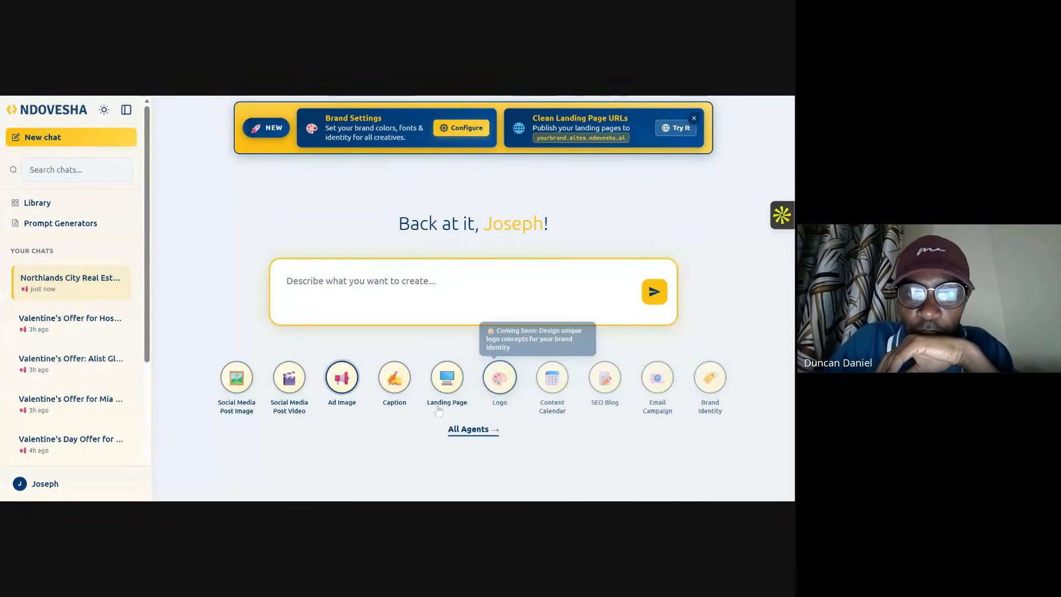
left_click(400, 383)
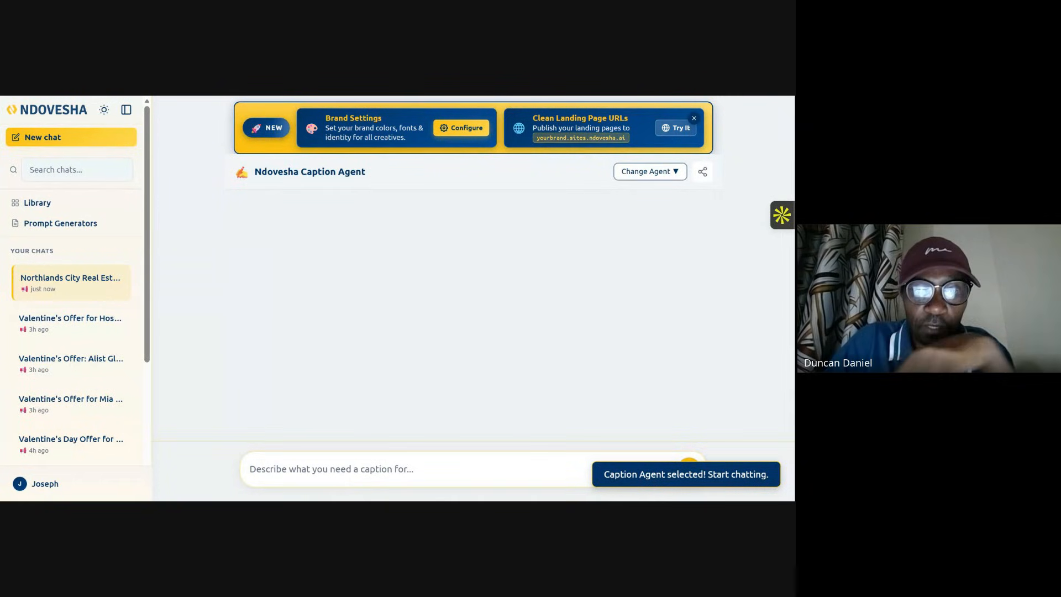
type("Give ")
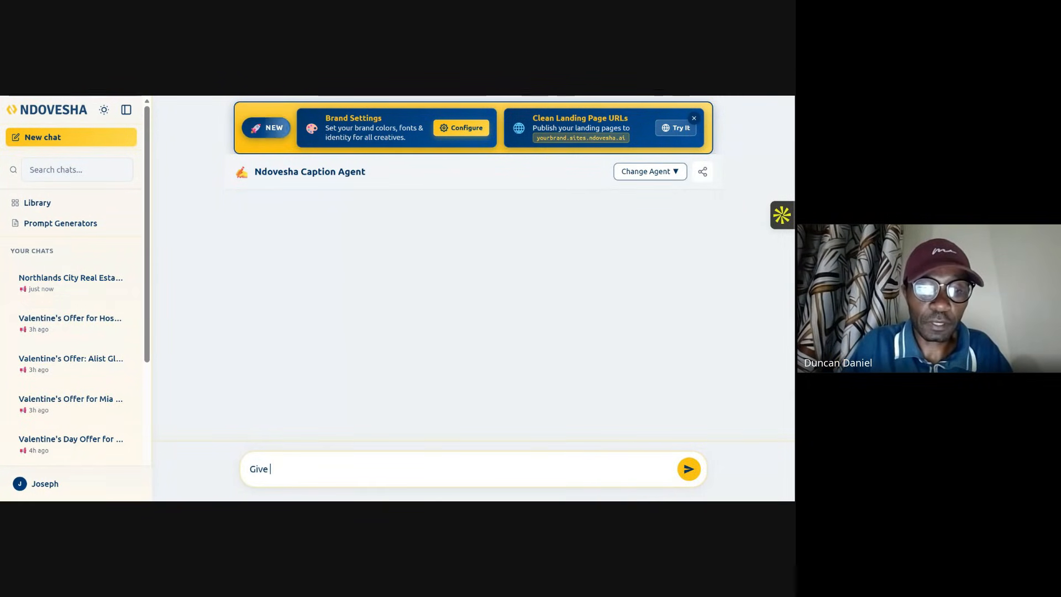
type("a cap")
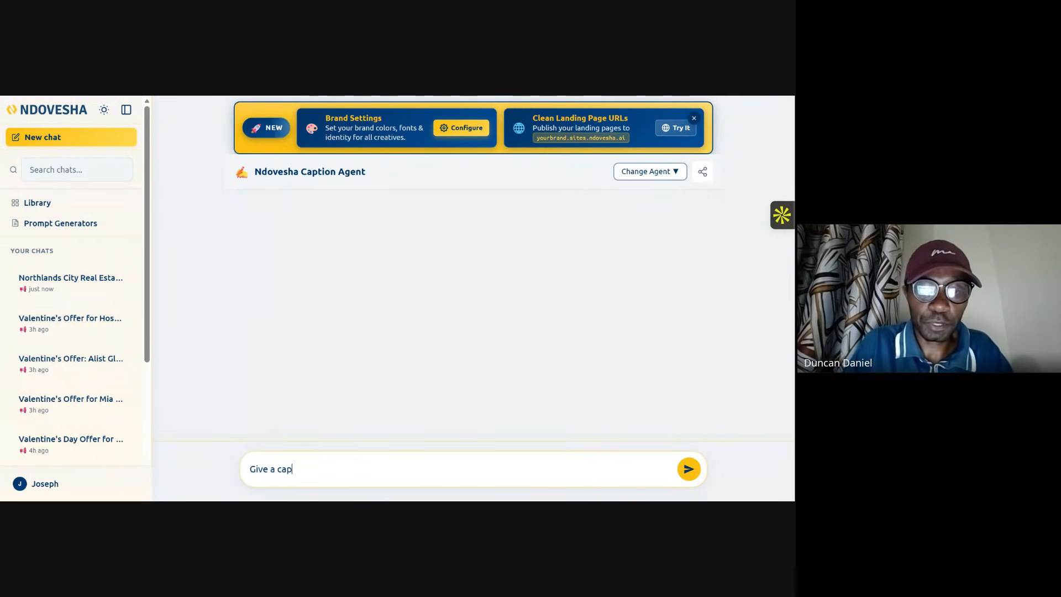
type("tion for a")
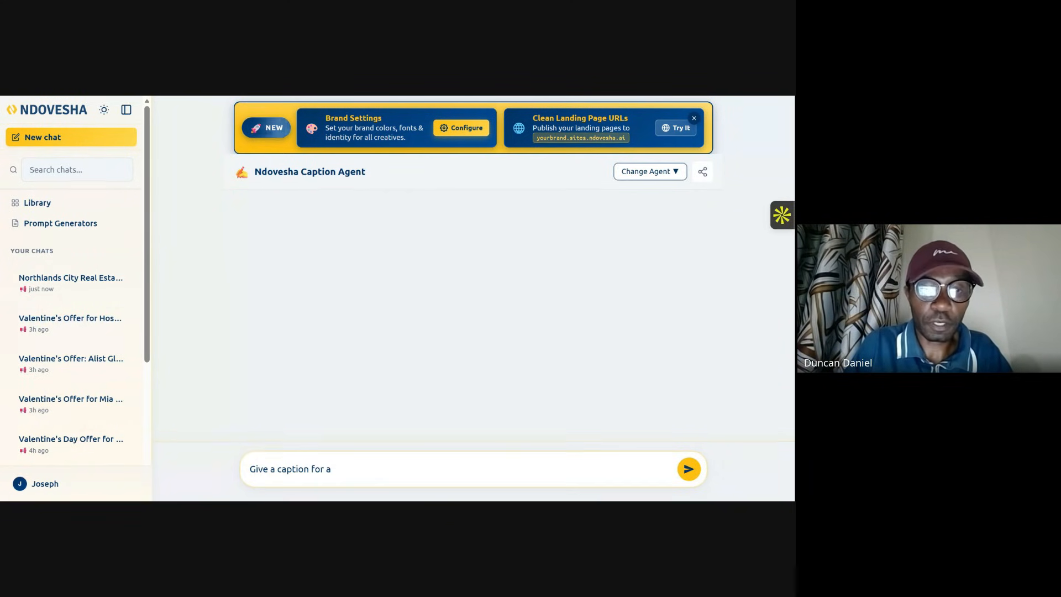
type(" meta sel")
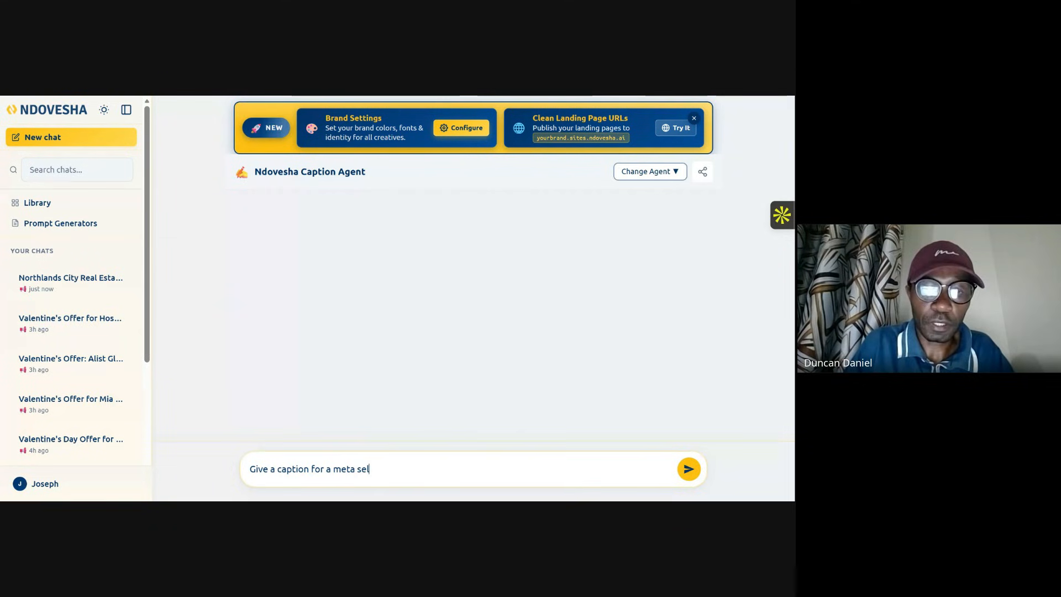
type("ling pre")
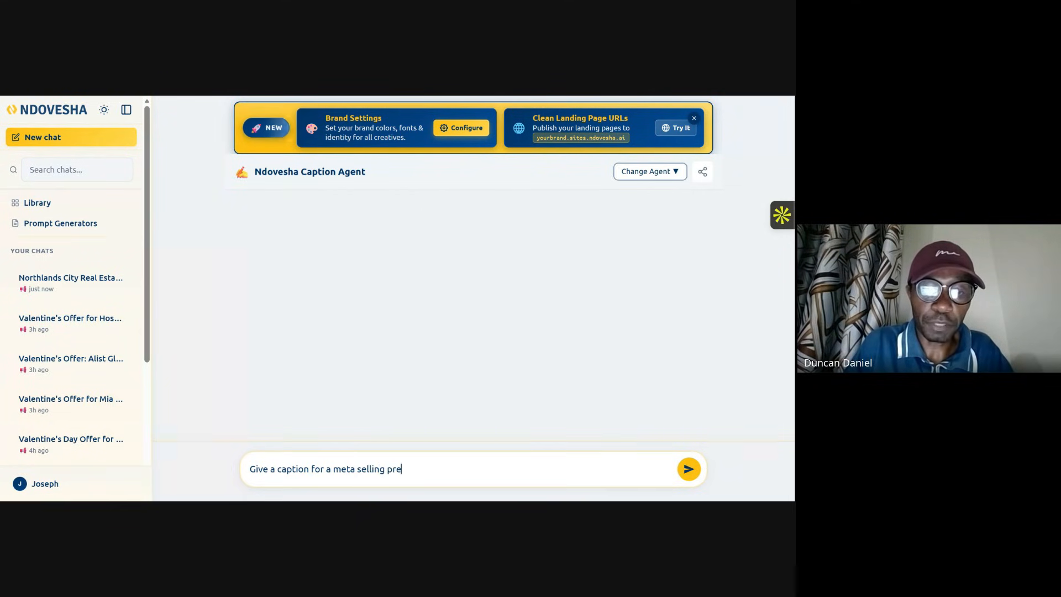
type("ium houses")
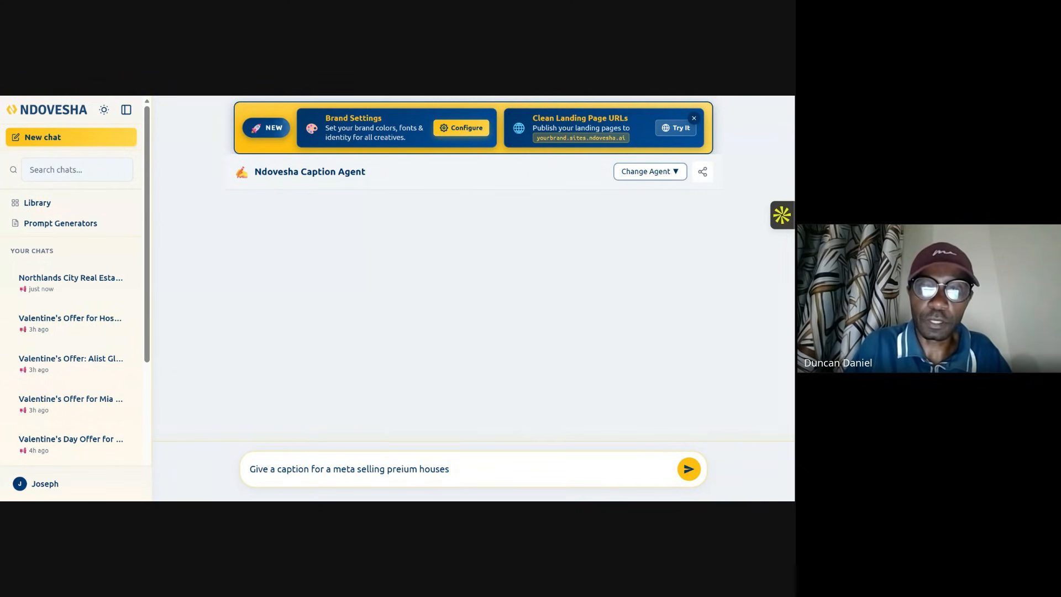
type(" in Nort")
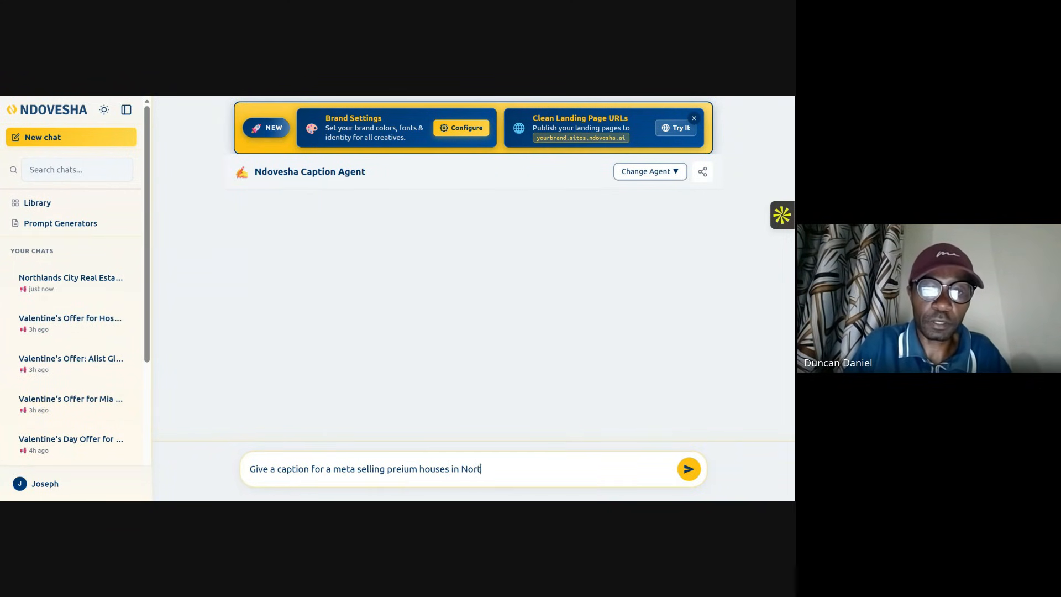
type("hlands ")
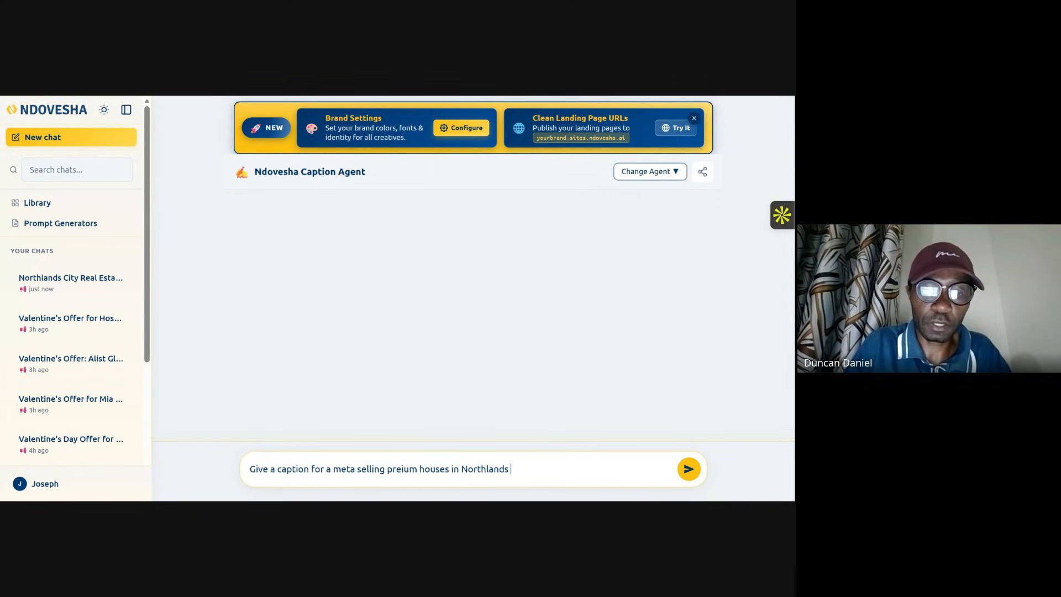
type("City K")
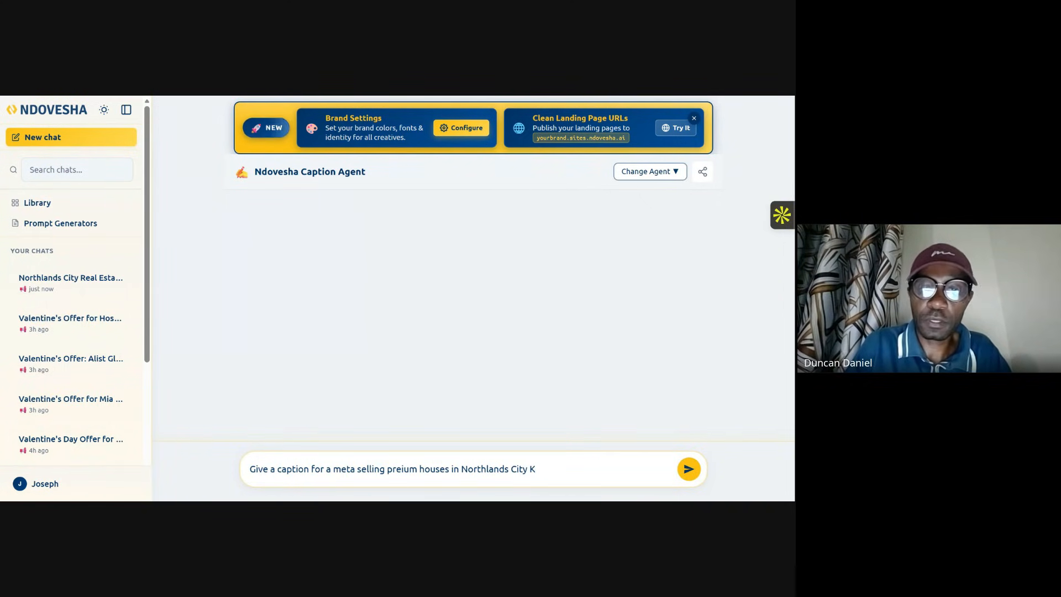
type("neyaya")
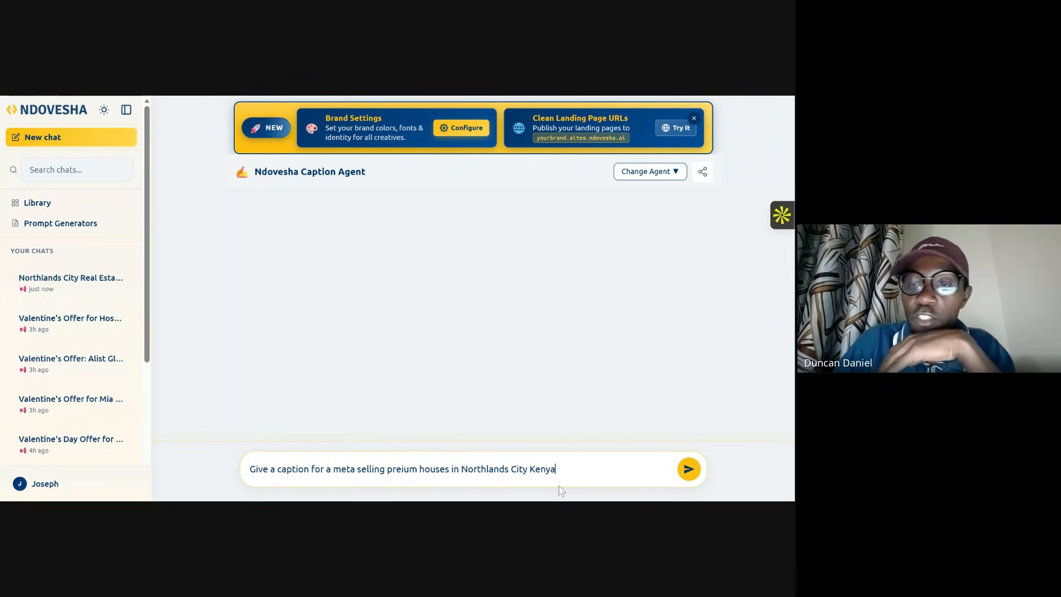
left_click(689, 469)
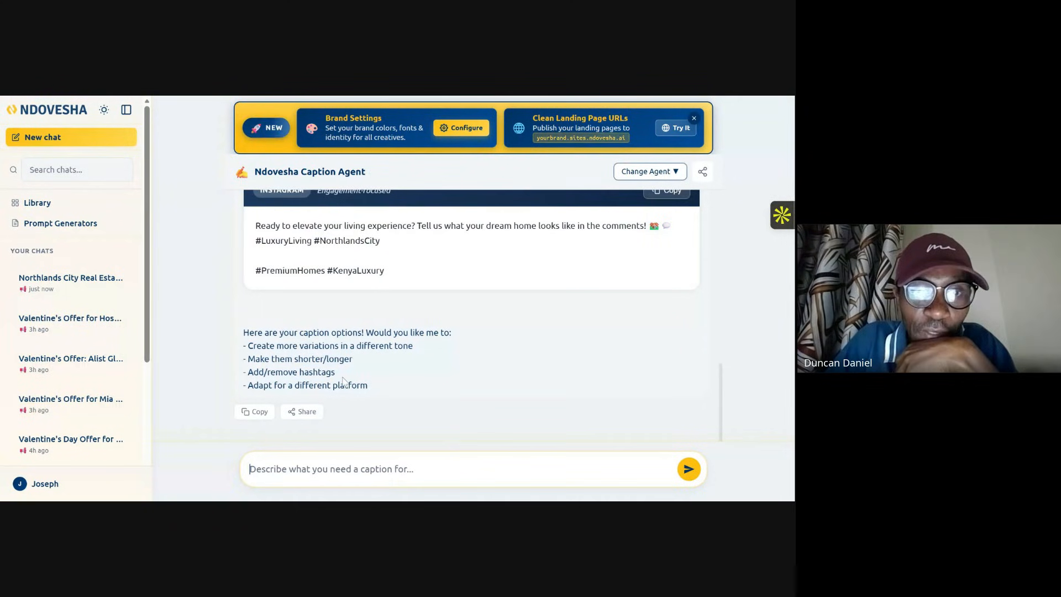
Step: Review the generated caption options and copy the Instagram storytelling caption
scroll(331, 393, "up", 2)
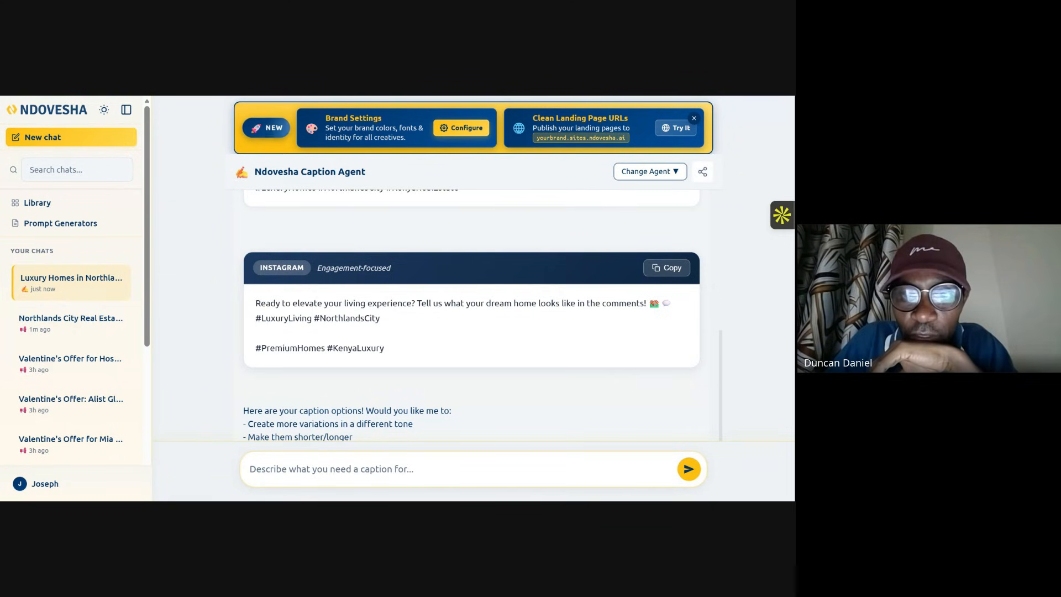
scroll(387, 332, "down", 2)
scroll(368, 332, "up", 6)
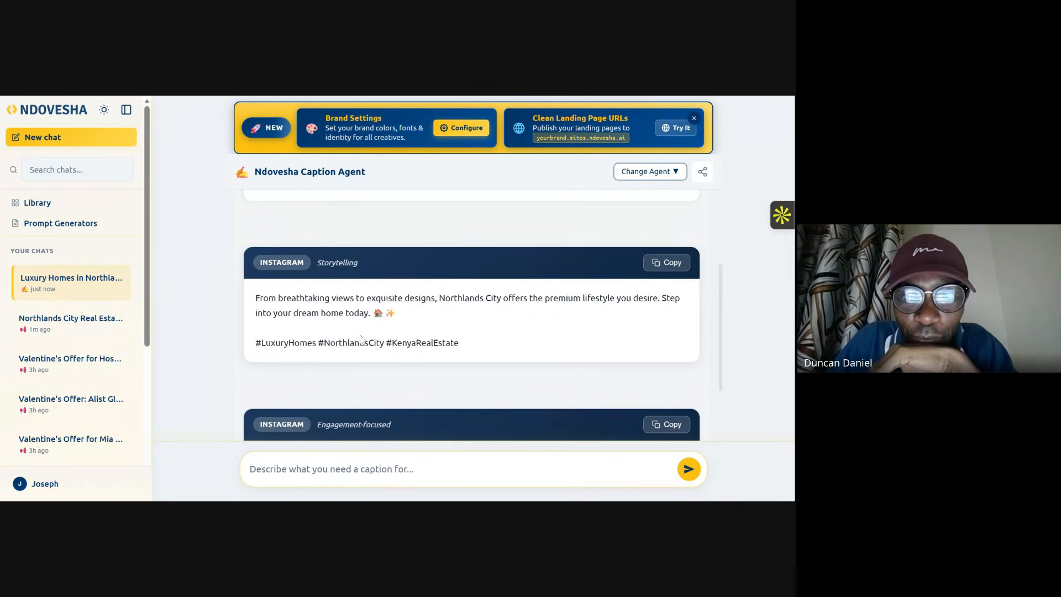
scroll(360, 338, "up", 2)
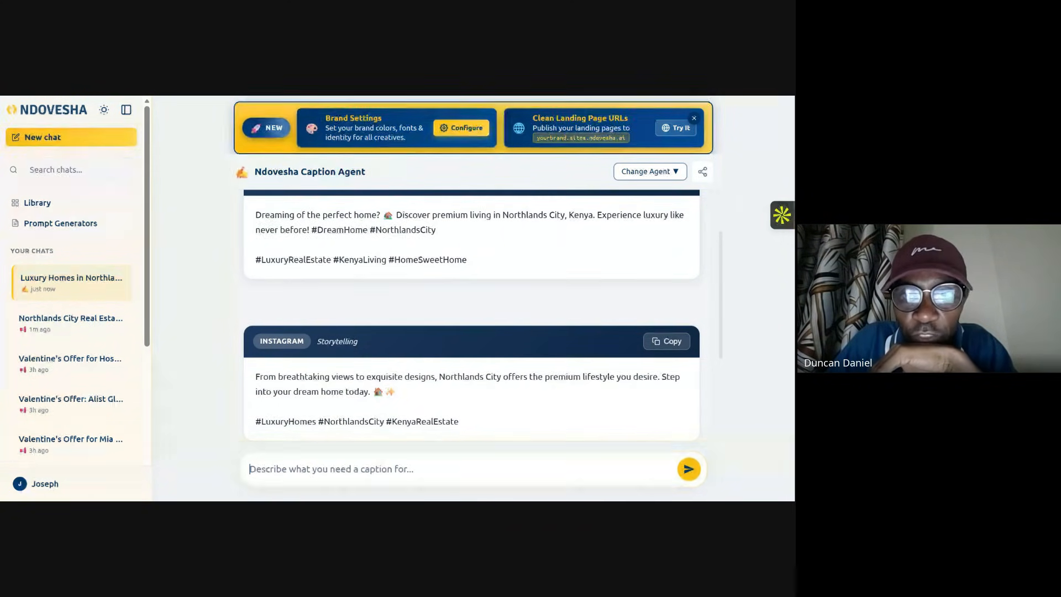
left_click(667, 342)
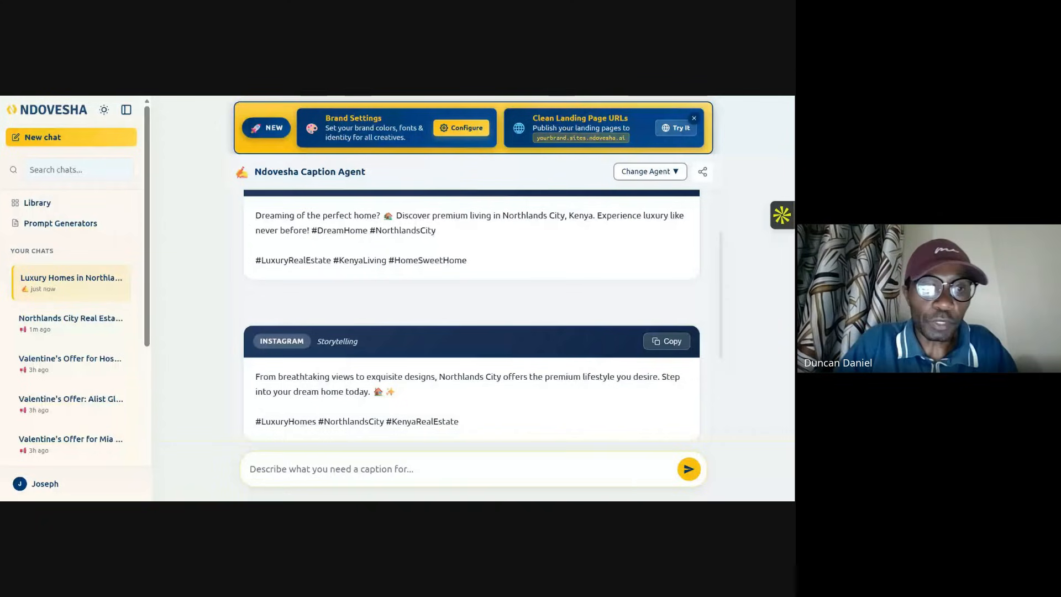
Step: Switch to the Facebook tab, open the Ndovesha page and switch into the page's profile
key("ctrl+Tab")
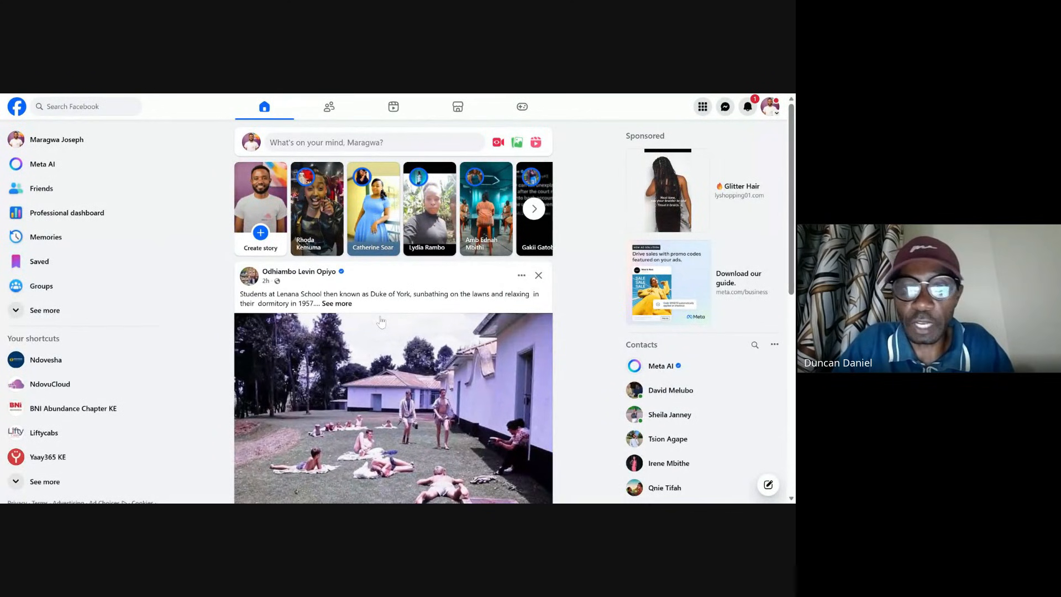
left_click(80, 365)
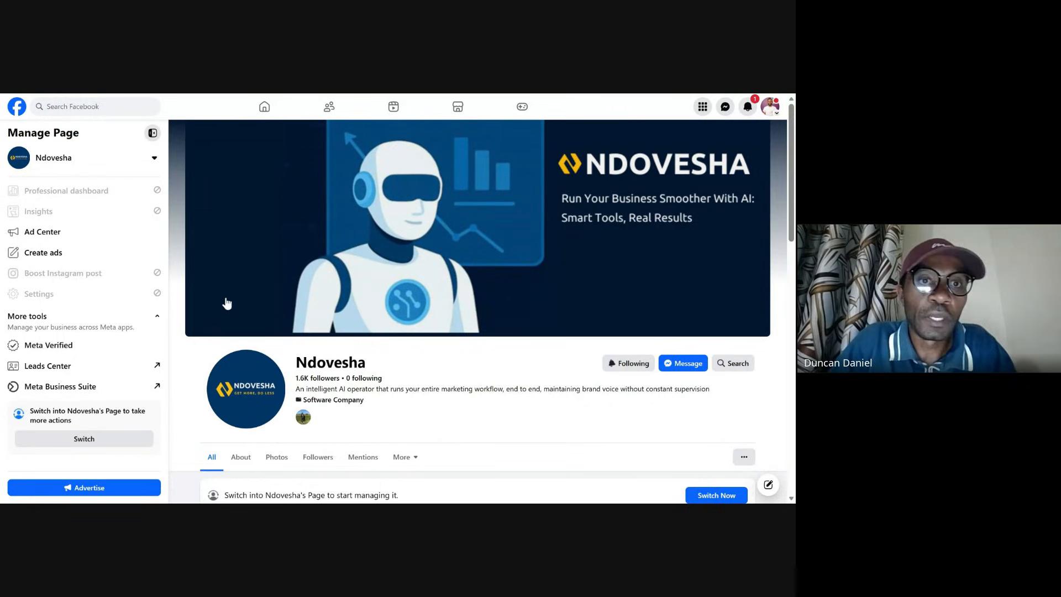
left_click(84, 439)
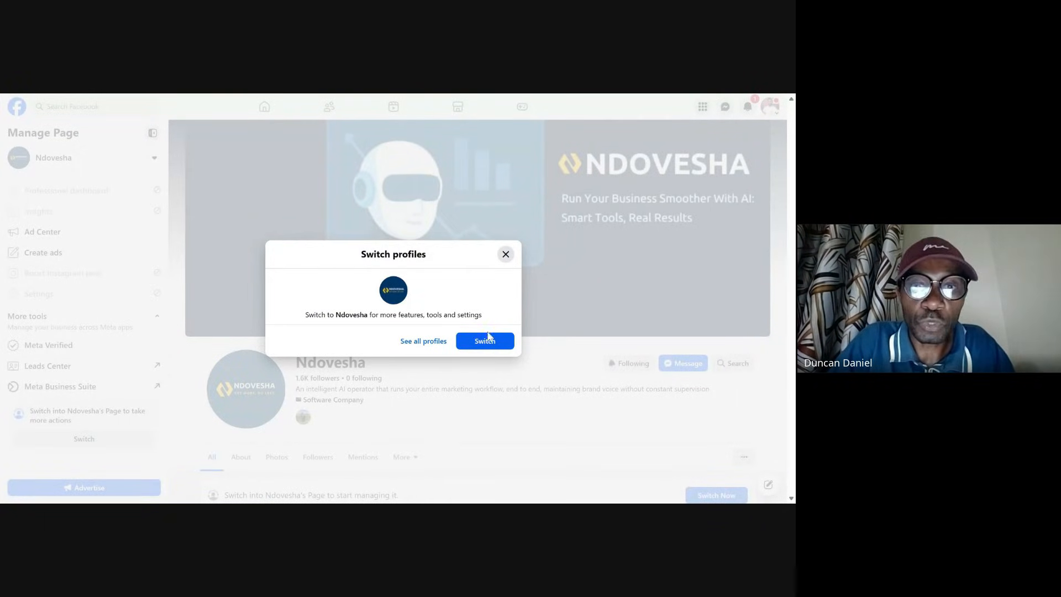
left_click(486, 341)
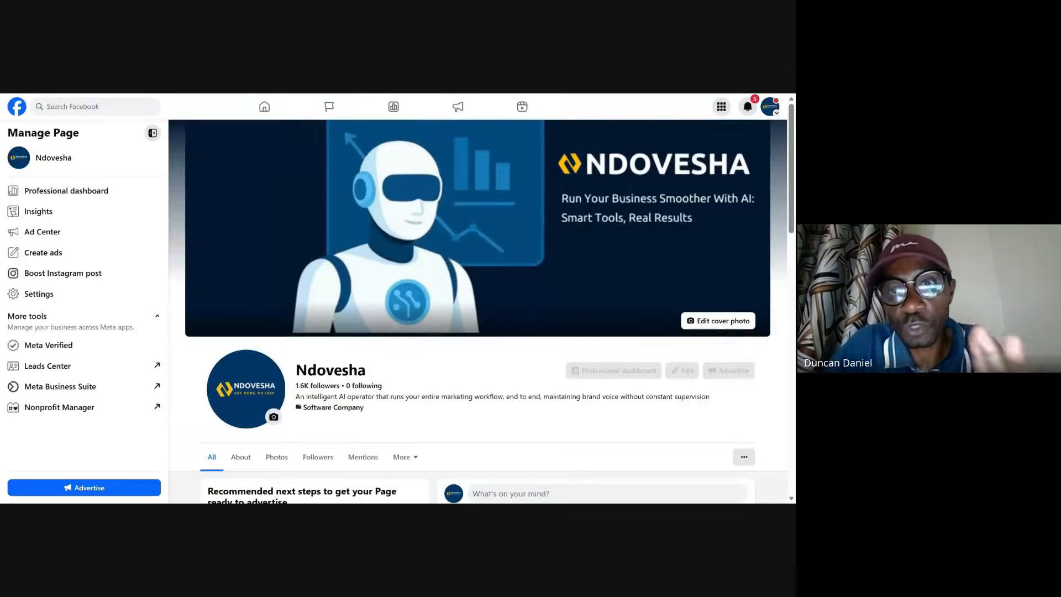
Step: Open the Ads section in Meta Business Suite and go to the Ads Manager campaigns view
scroll(478, 309, "down", 3)
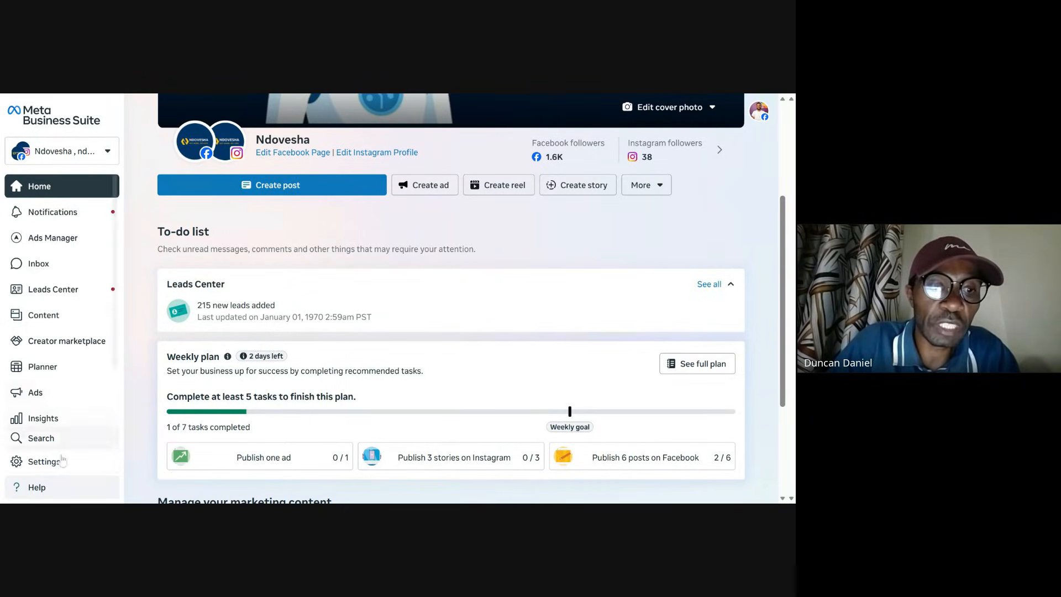
left_click(52, 397)
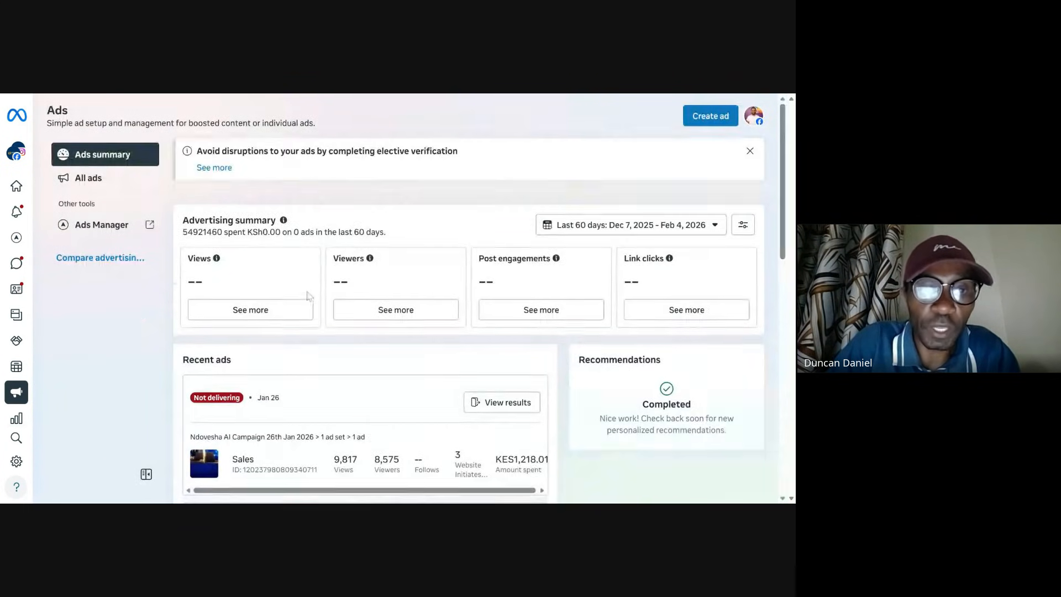
mouse_move(19, 451)
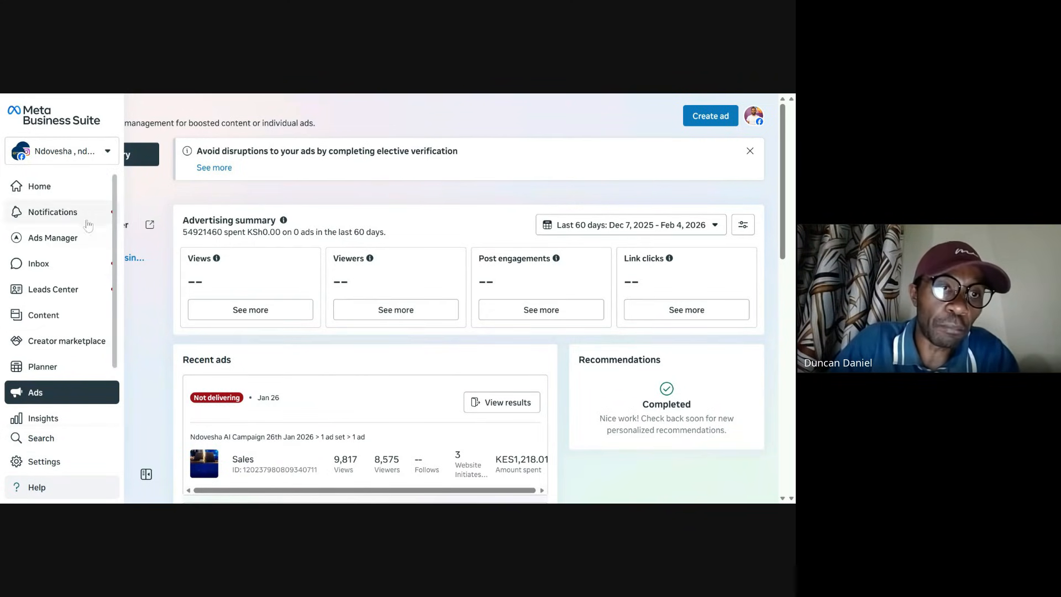
mouse_move(83, 243)
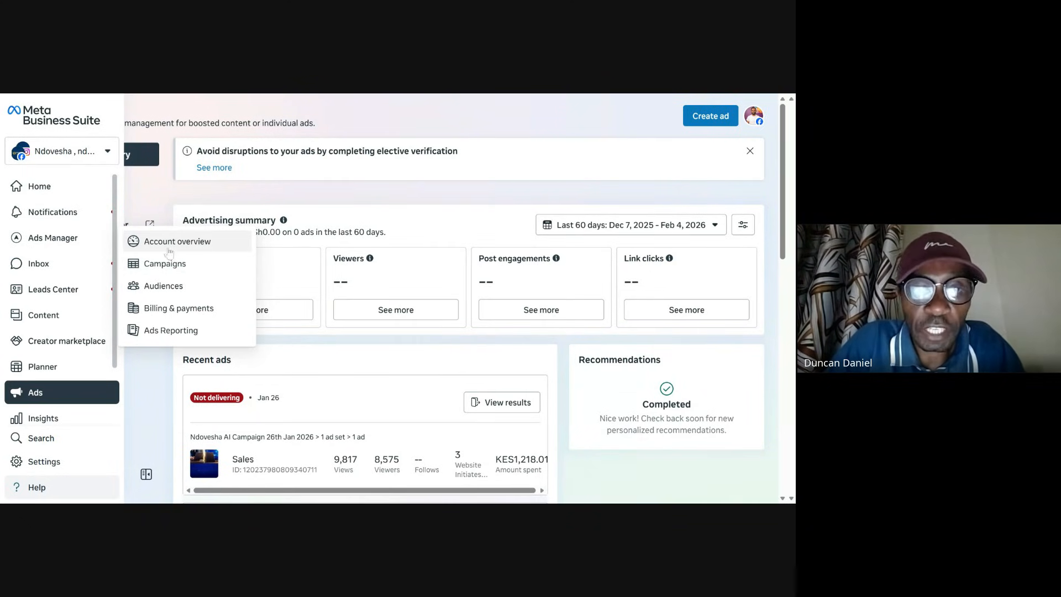
left_click(188, 270)
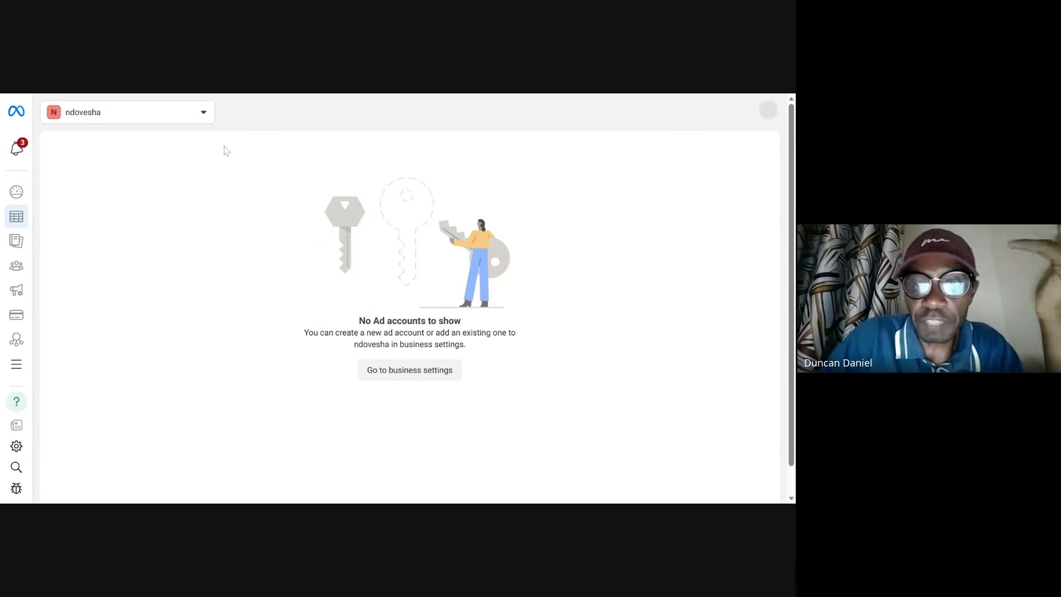
Step: Switch the ad account to Ndovucloud New Ads under the Ndovucloud Solutions business portfolio
left_click(172, 121)
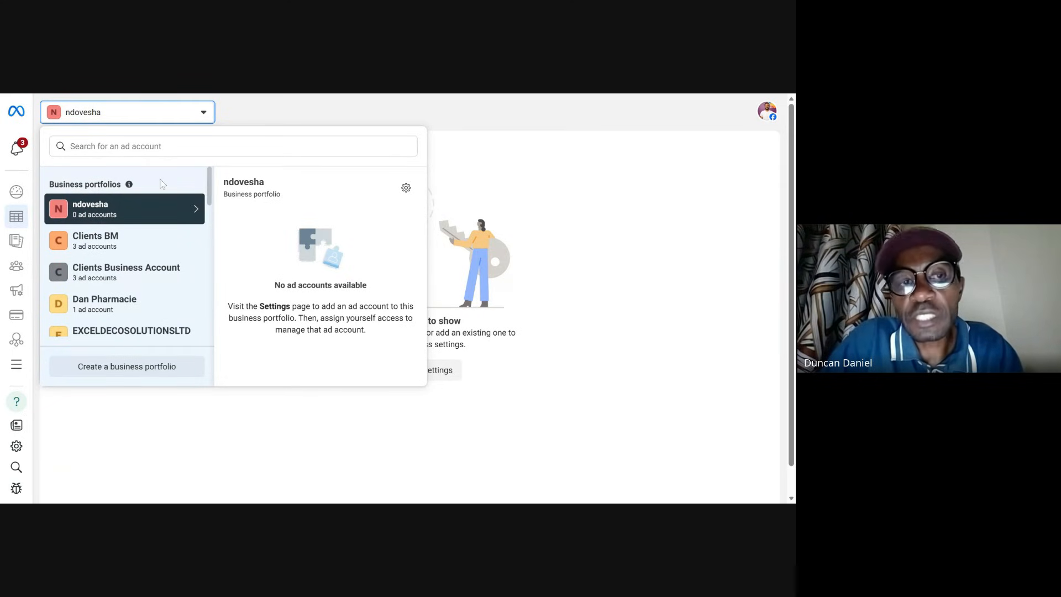
mouse_move(131, 189)
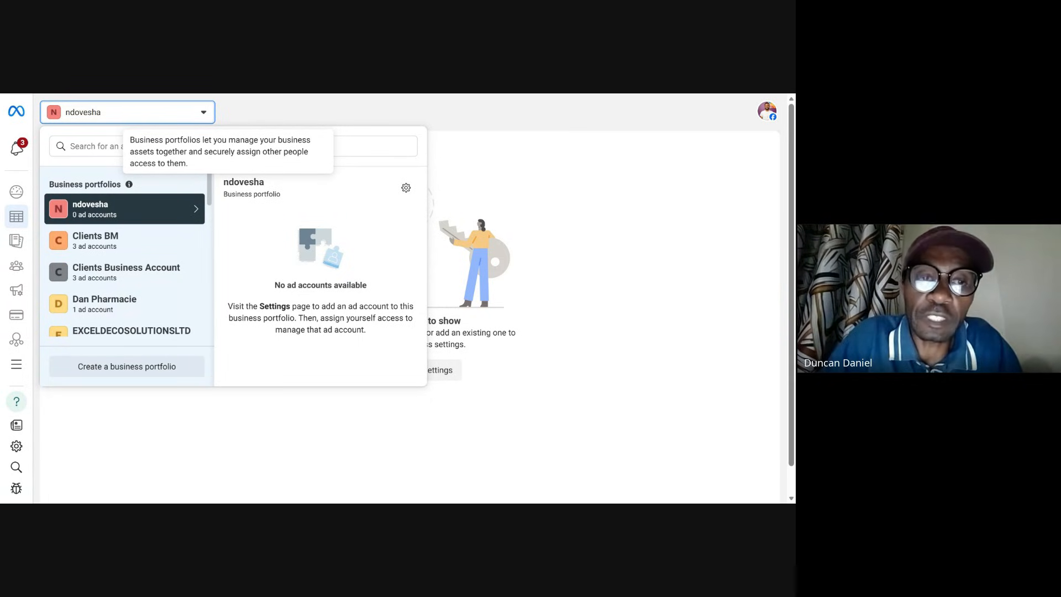
scroll(133, 259, "down", 1)
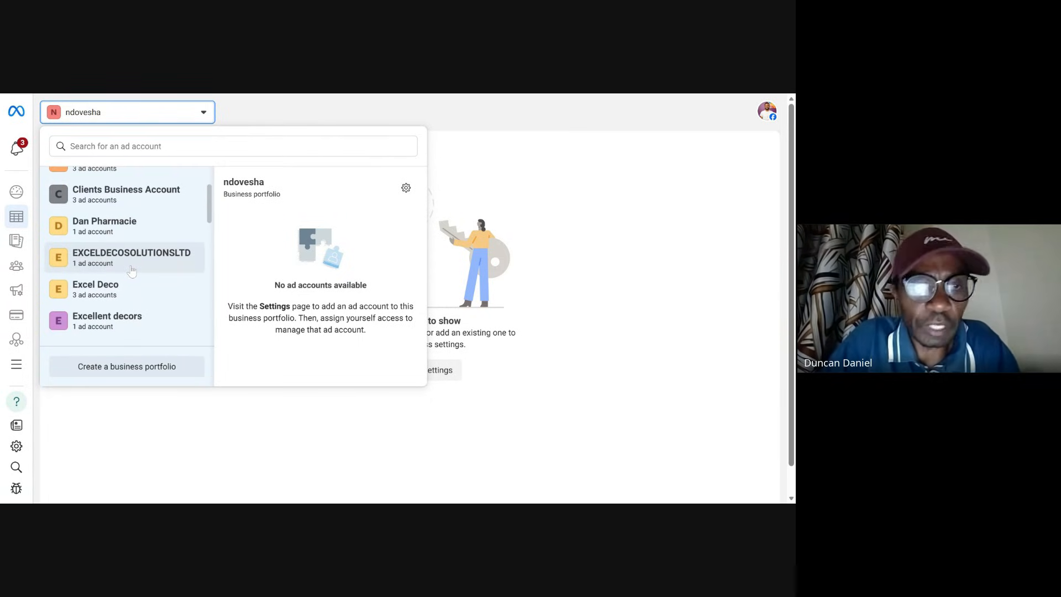
scroll(132, 270, "down", 4)
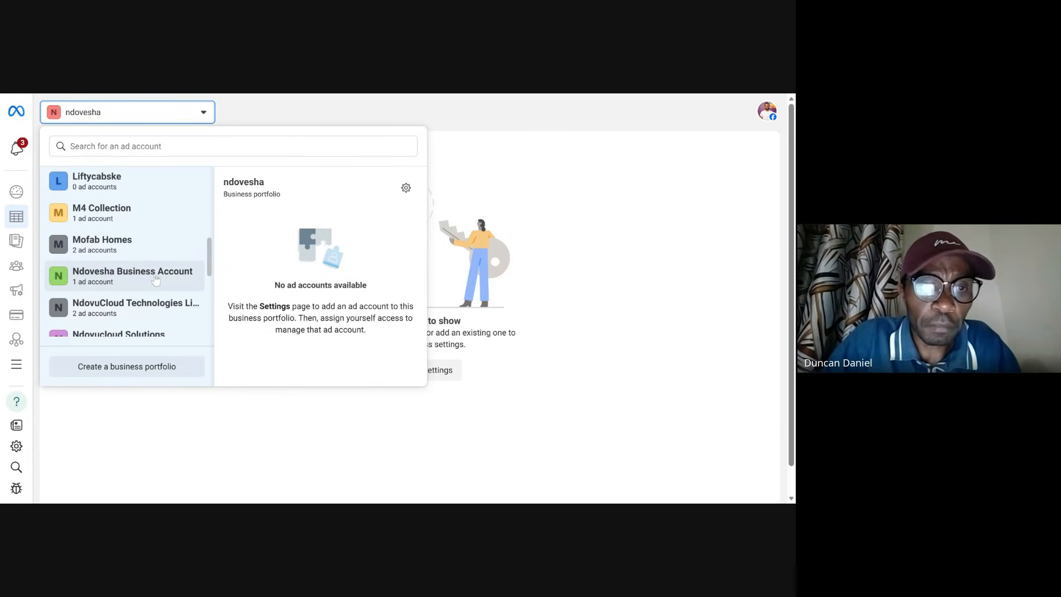
scroll(157, 271, "up", 5)
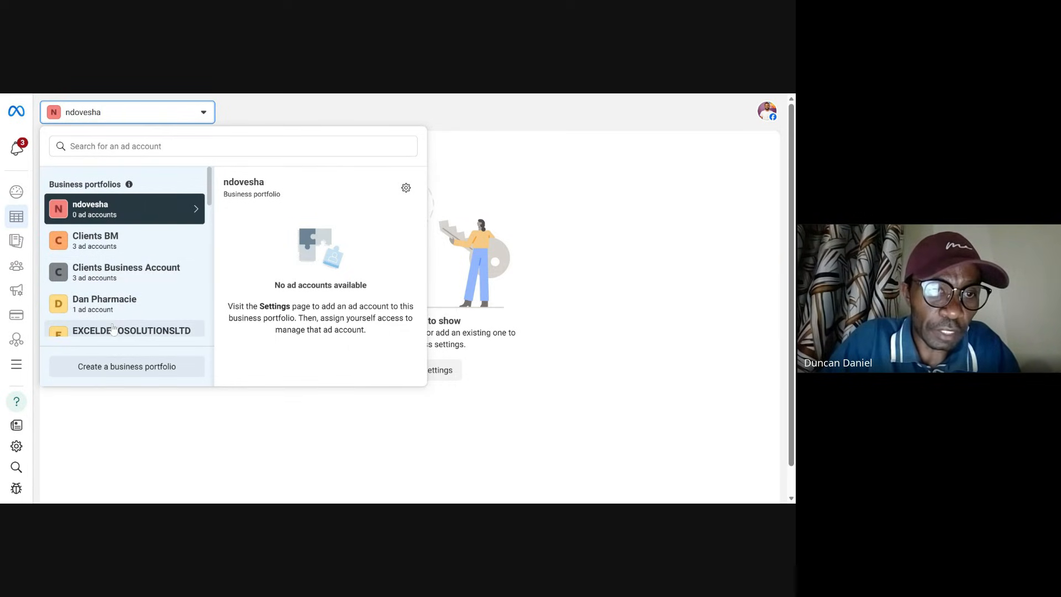
scroll(149, 316, "down", 3)
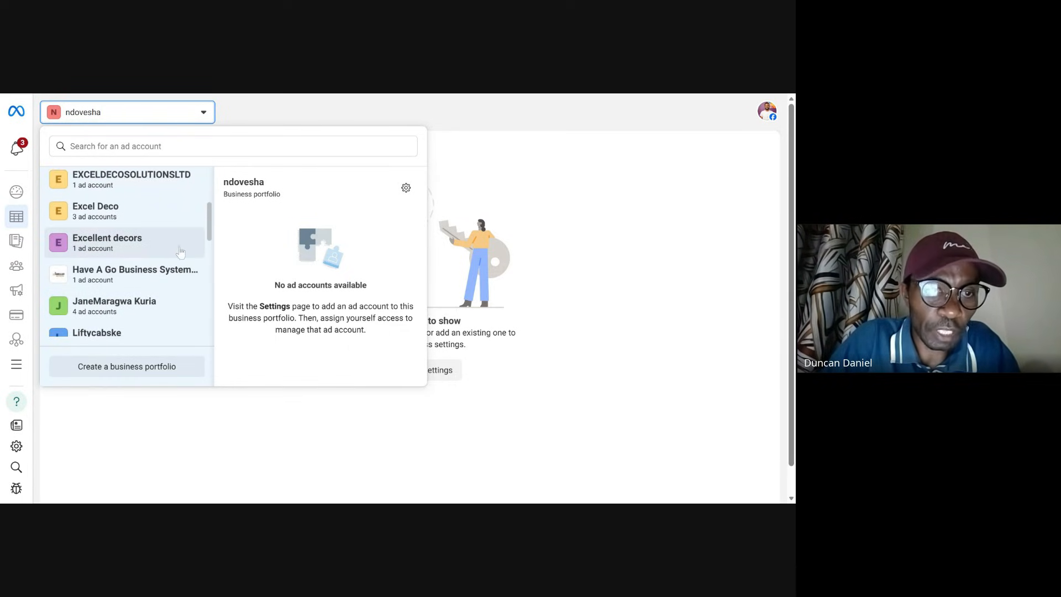
scroll(176, 306, "down", 2)
scroll(176, 306, "down", 2)
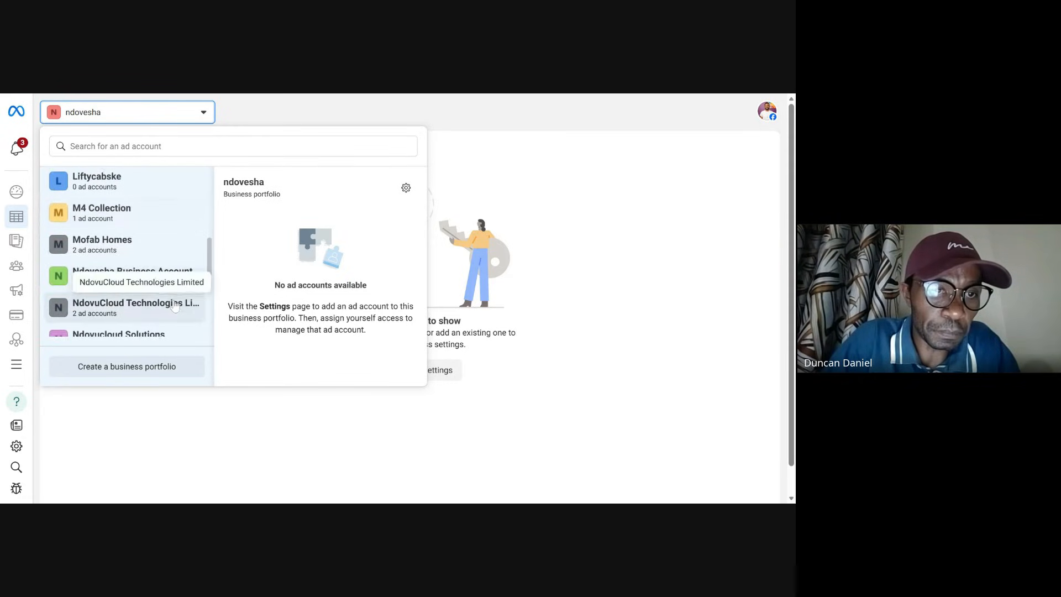
scroll(160, 330, "down", 2)
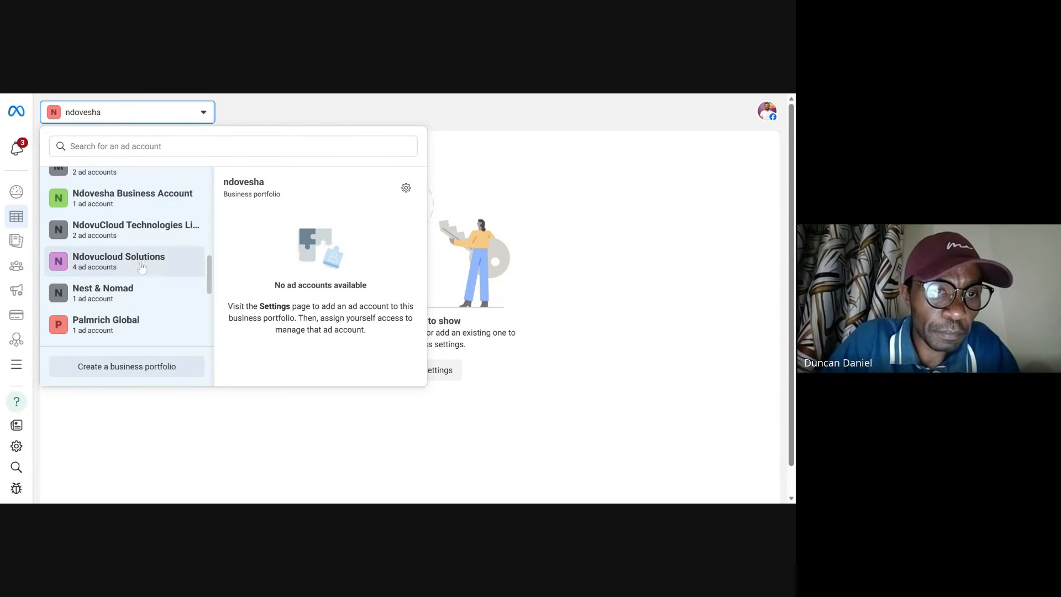
left_click(122, 264)
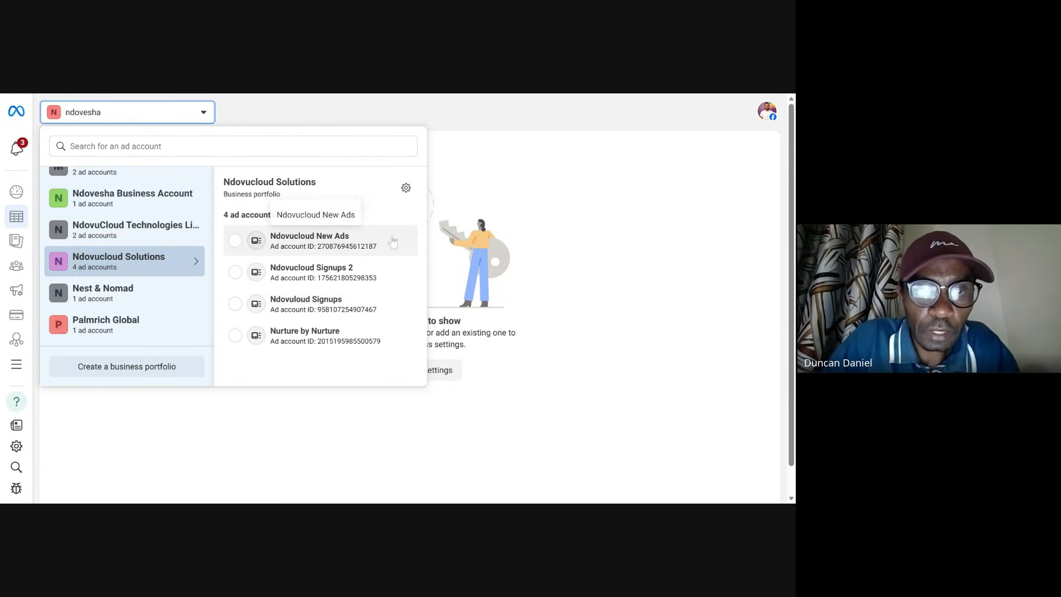
left_click(342, 238)
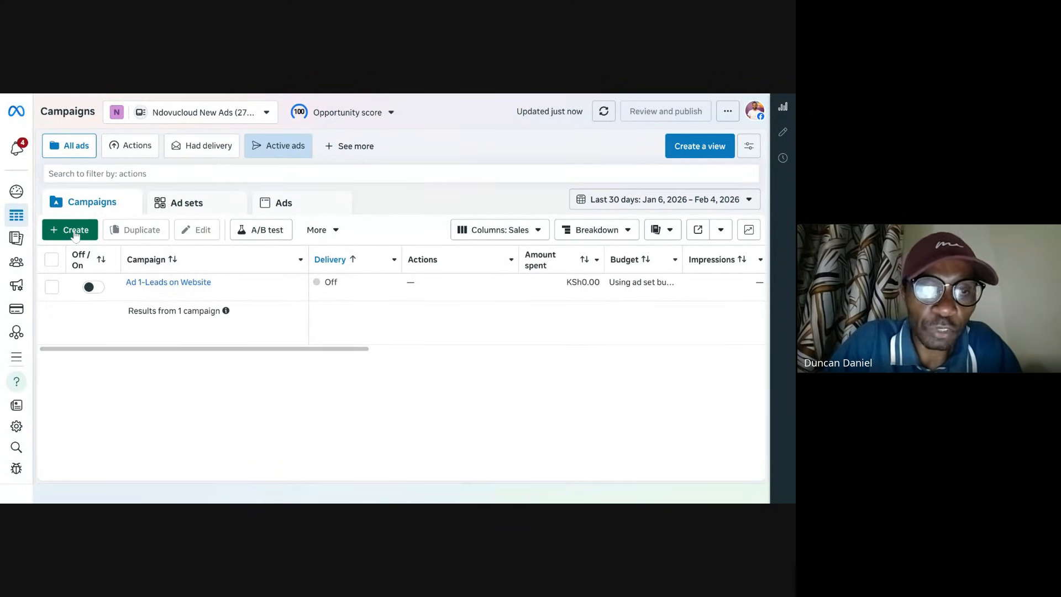
mouse_move(17, 309)
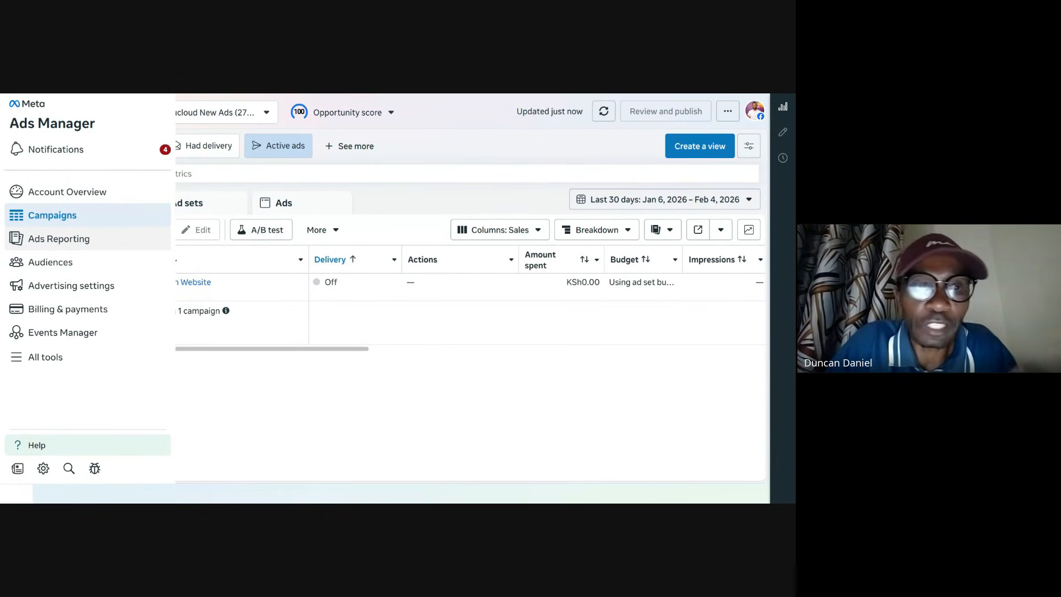
left_click_drag(459, 140, 457, 130)
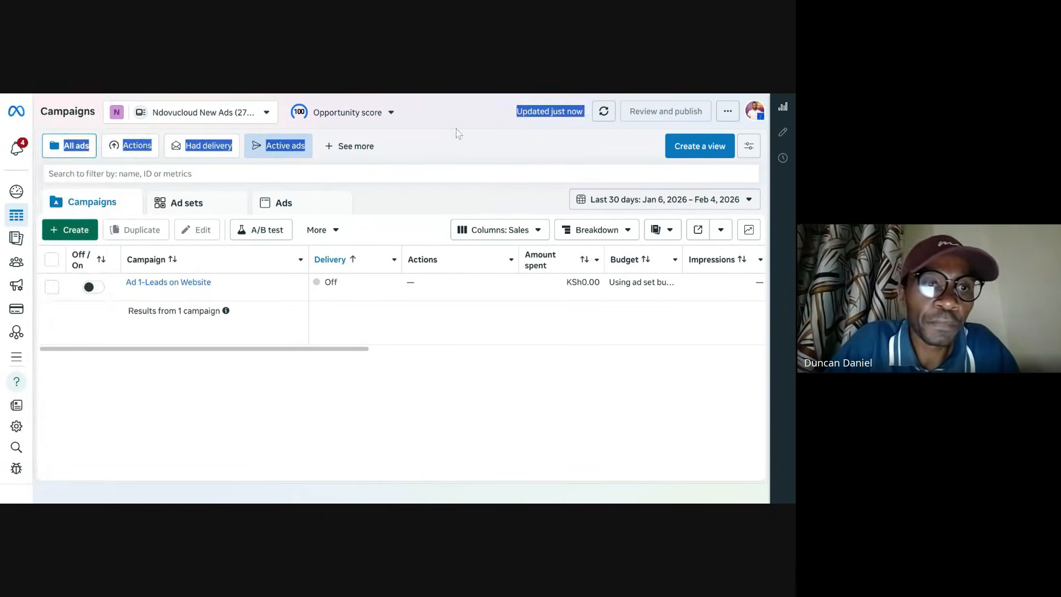
left_click(481, 396)
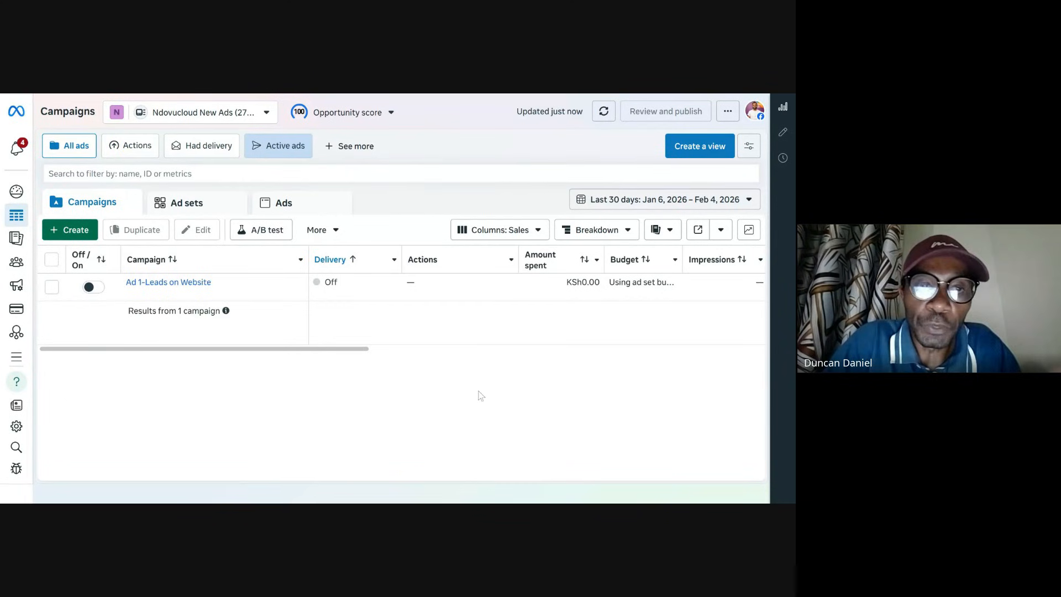
Step: Create a new campaign with the Auction buying type and the Sales objective
left_click(83, 239)
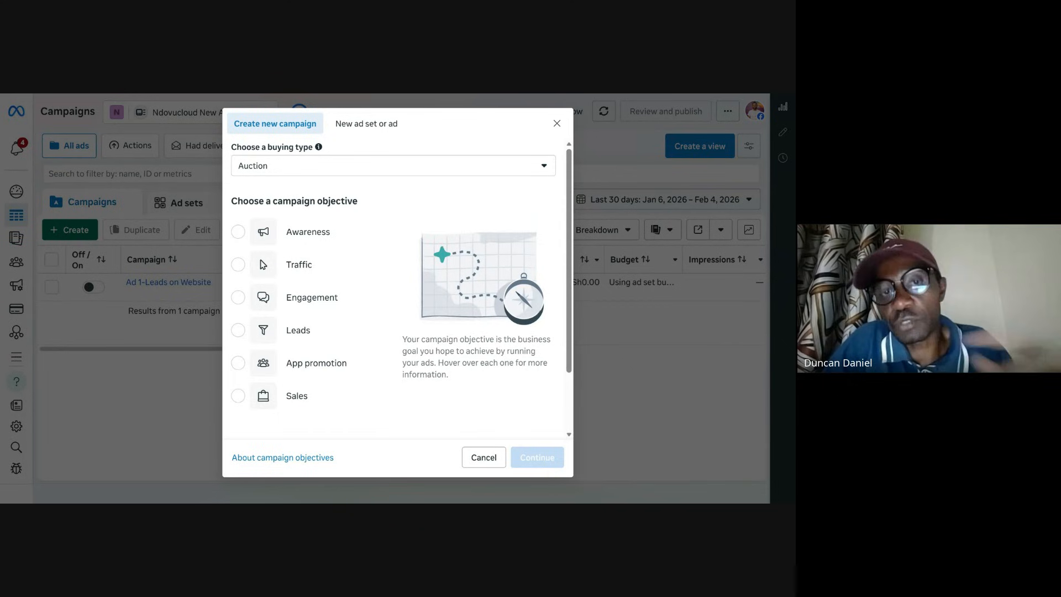
mouse_move(297, 249)
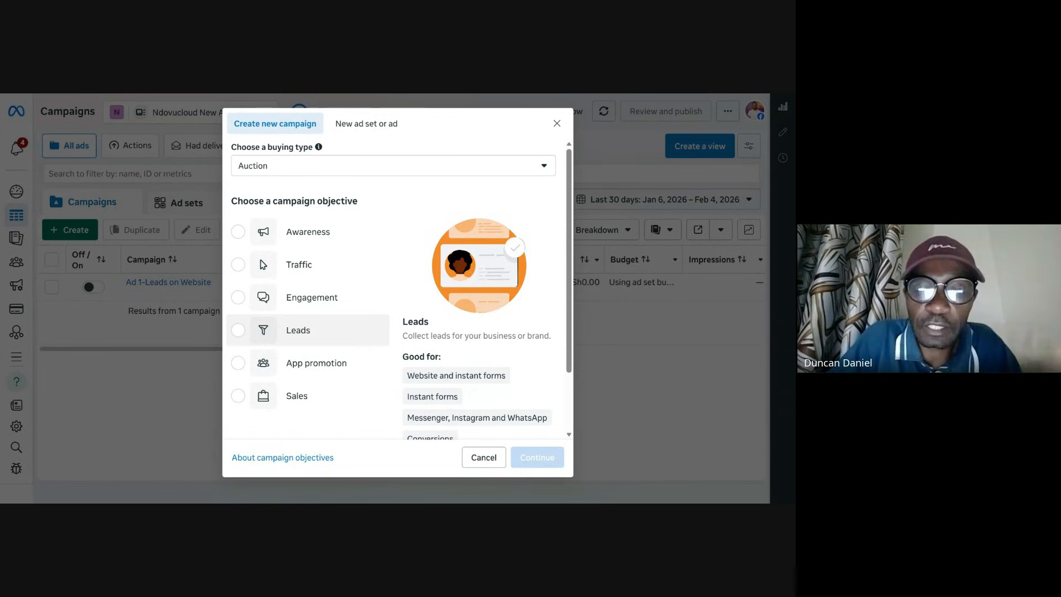
left_click(323, 400)
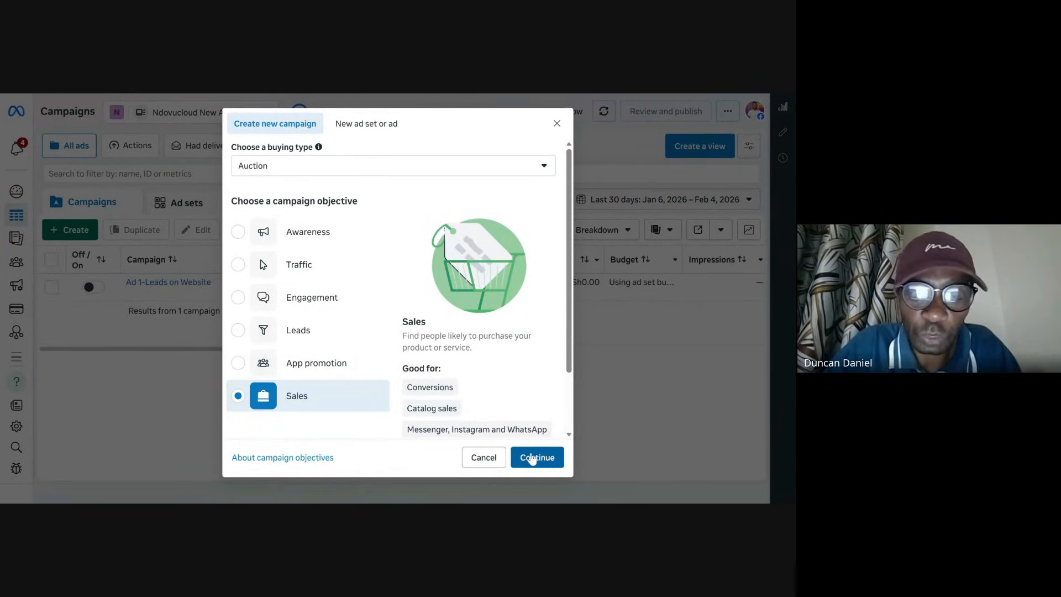
left_click(541, 466)
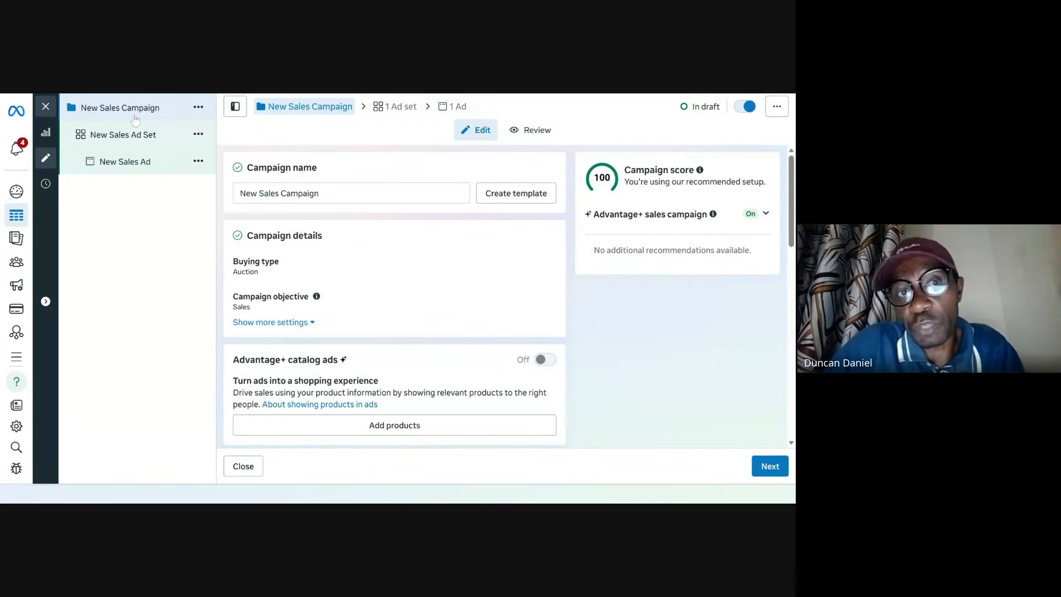
Step: Rename the draft campaign to Test 0
left_click(90, 135)
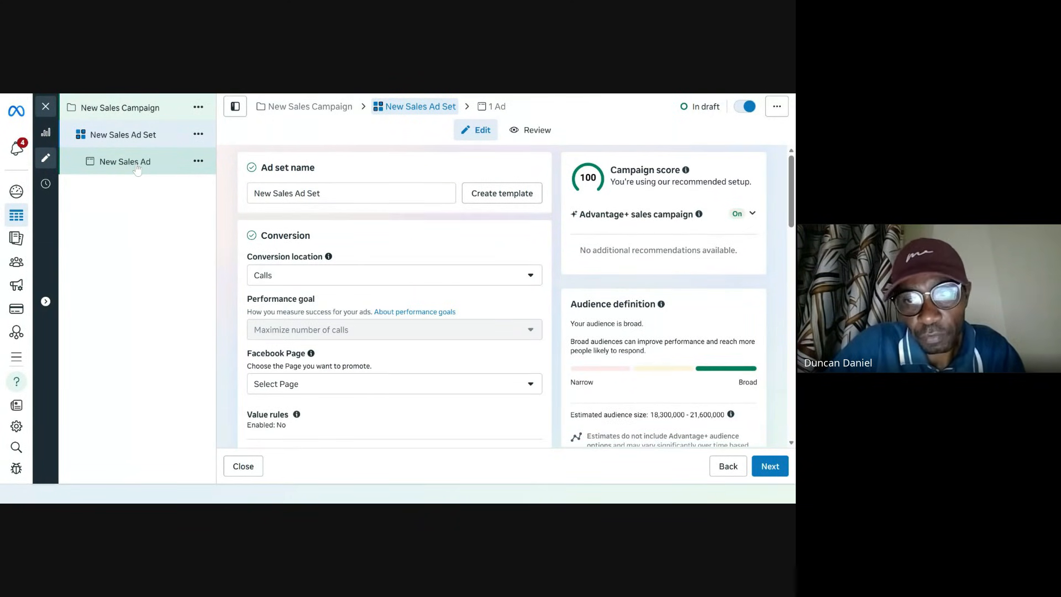
left_click(138, 164)
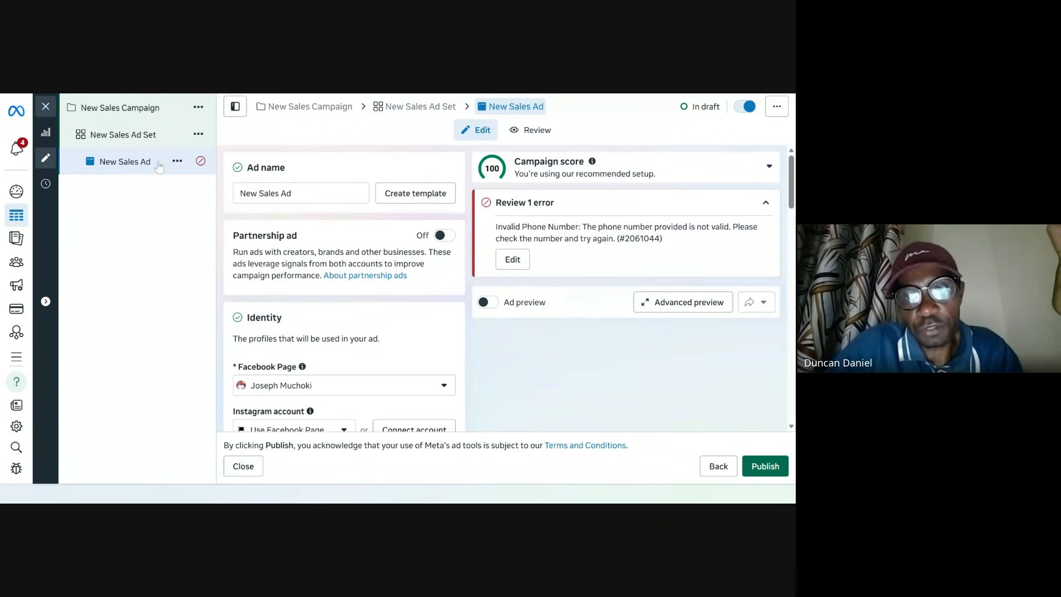
left_click(148, 114)
scroll(390, 246, "down", 2)
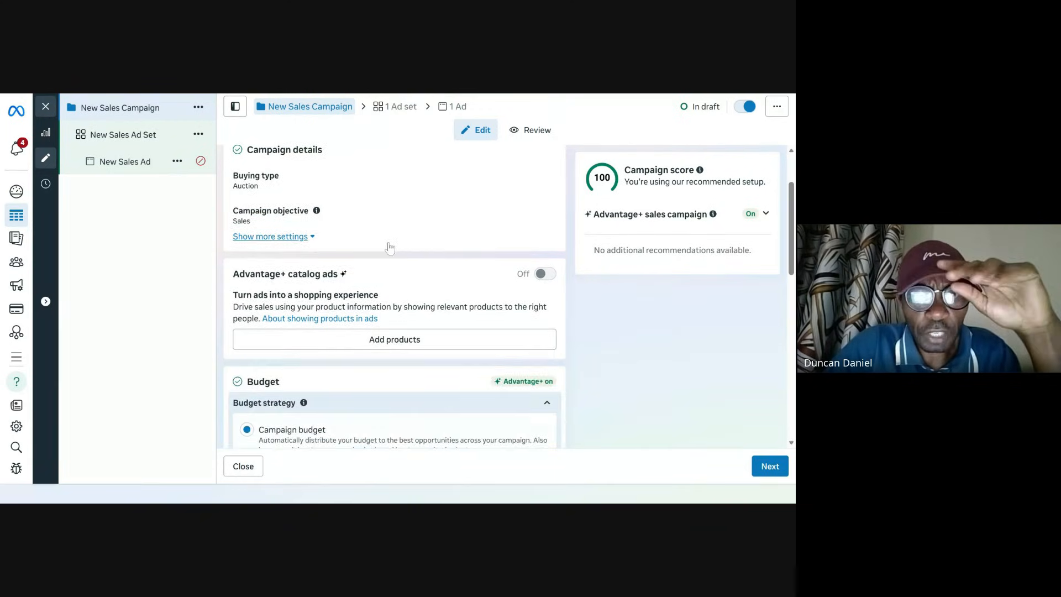
scroll(390, 247, "up", 2)
triple_click(304, 199)
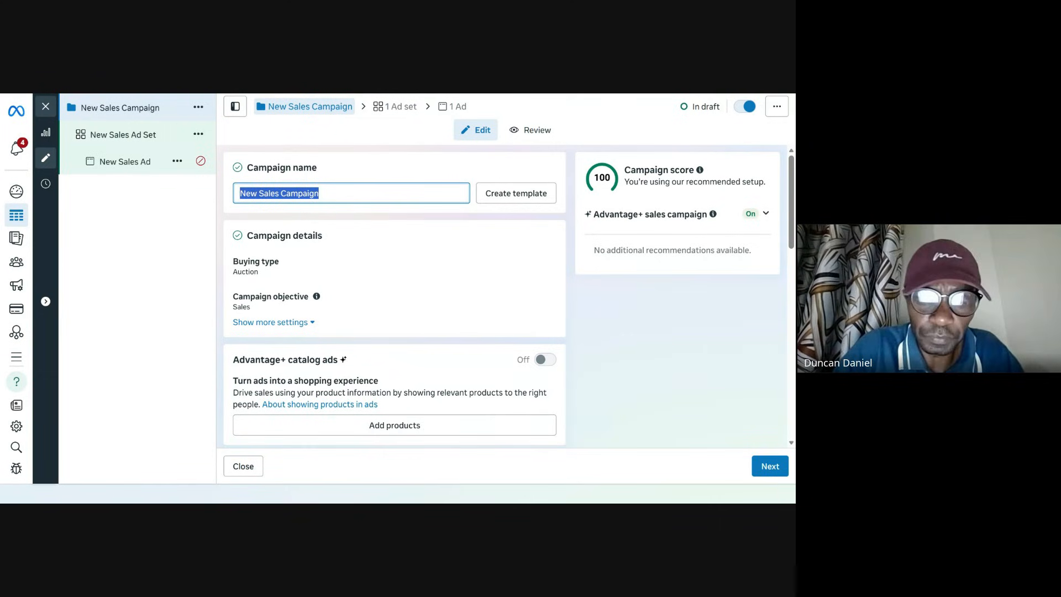
type("Test 0")
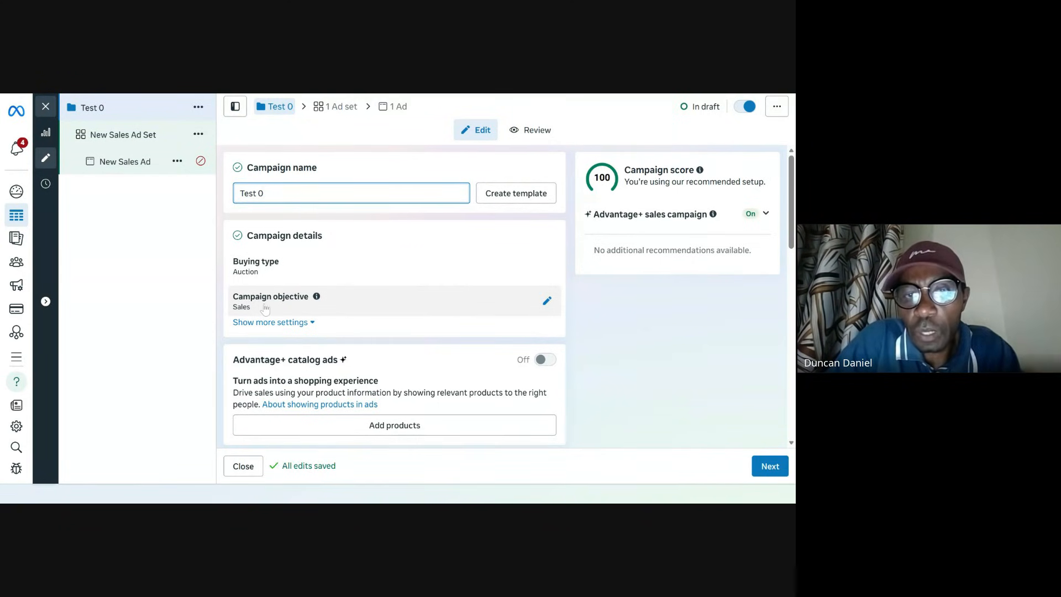
Step: Change the campaign's budget strategy to Ad set budget and continue to the ad set level
scroll(494, 312, "down", 2)
scroll(493, 314, "down", 4)
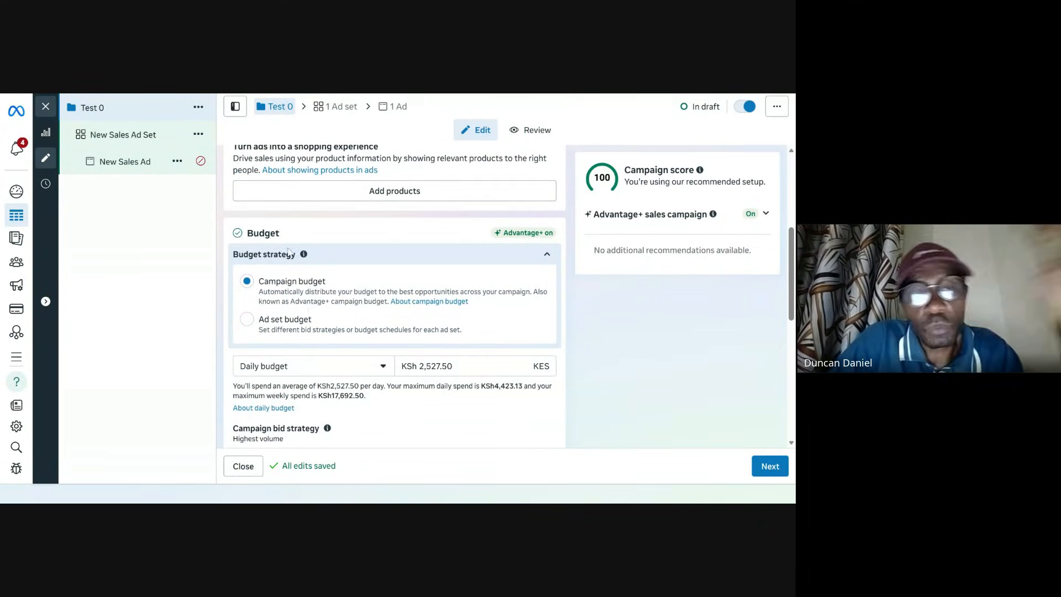
scroll(312, 306, "up", 6)
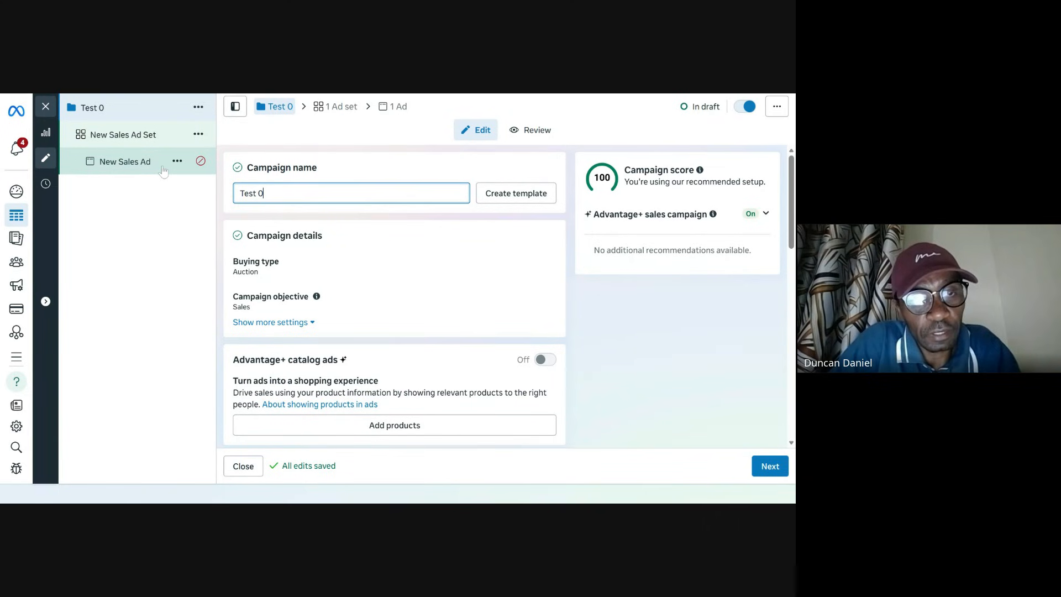
scroll(336, 300, "down", 3)
scroll(337, 300, "down", 3)
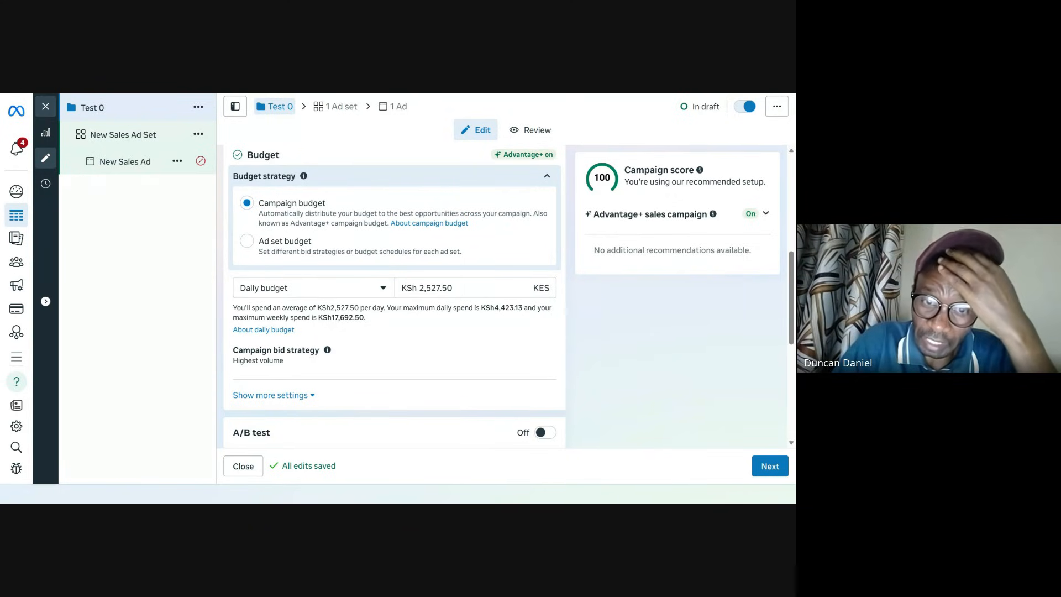
left_click(312, 247)
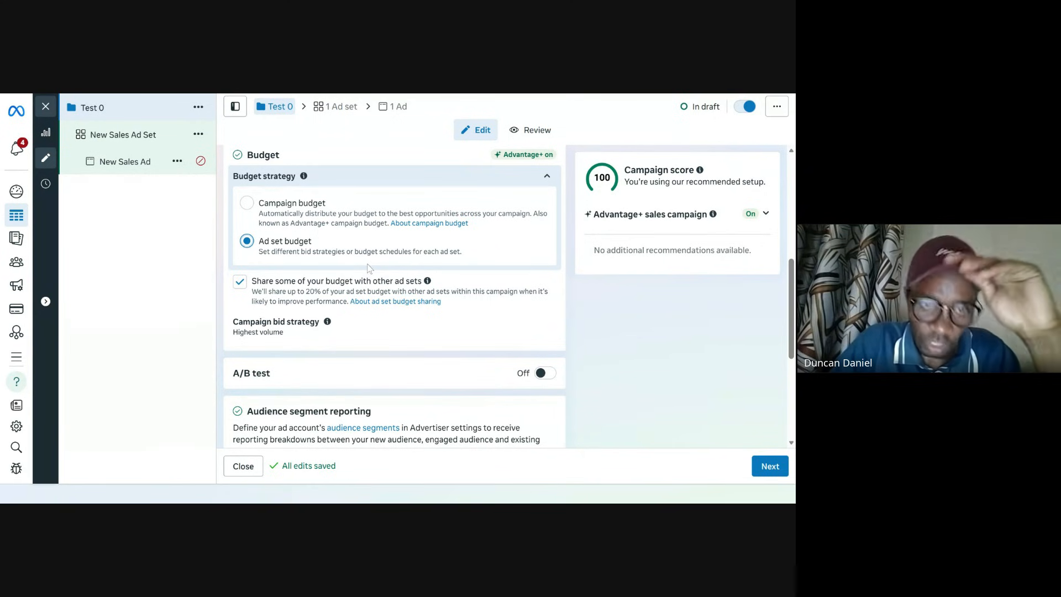
scroll(373, 270, "down", 4)
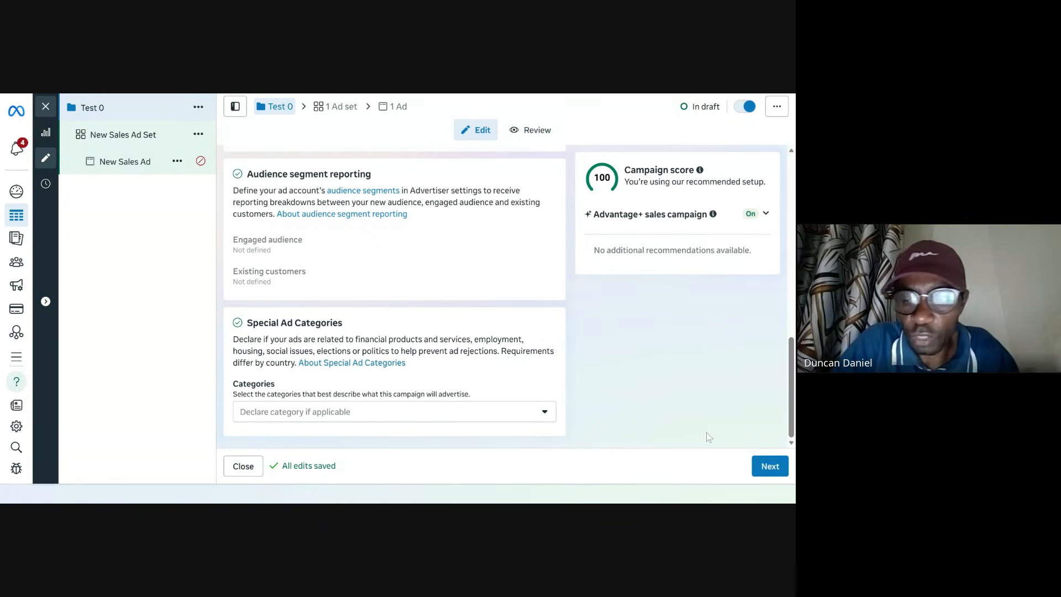
left_click(770, 467)
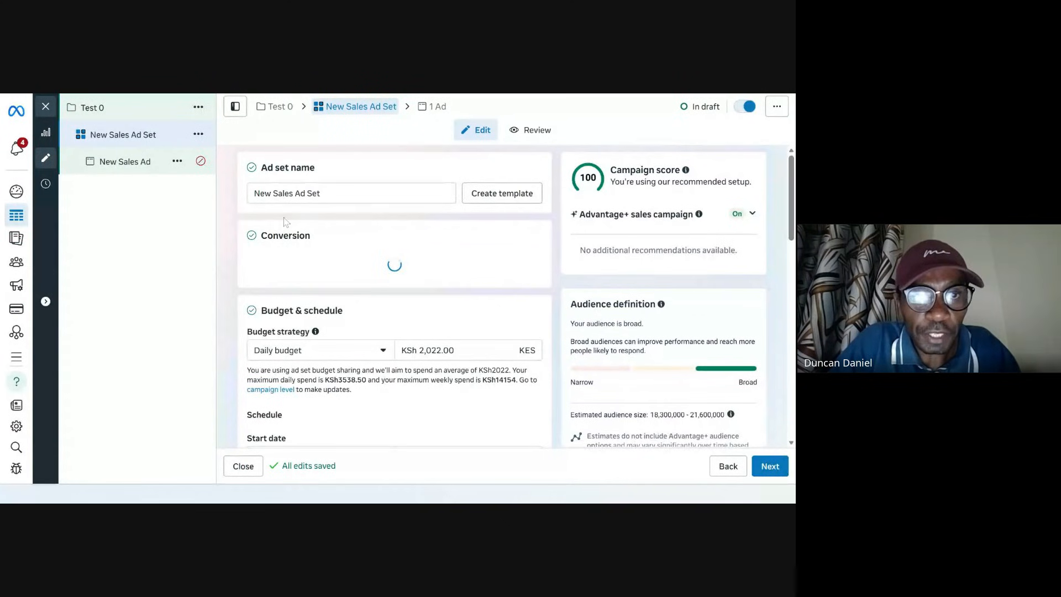
Step: Name the ad set Test 0 and set its conversion location to App
triple_click(313, 193)
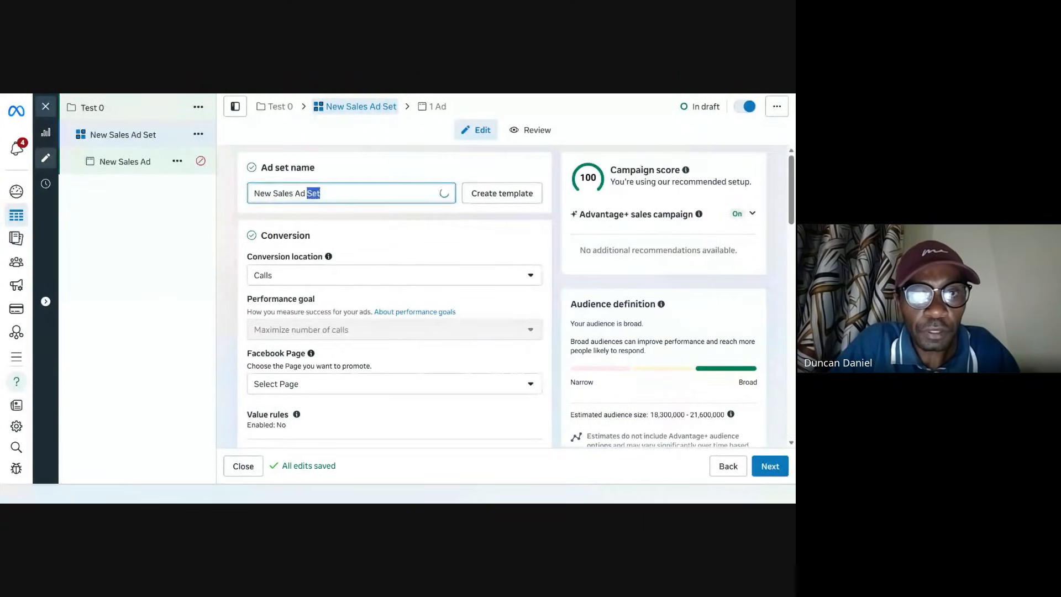
type("Test")
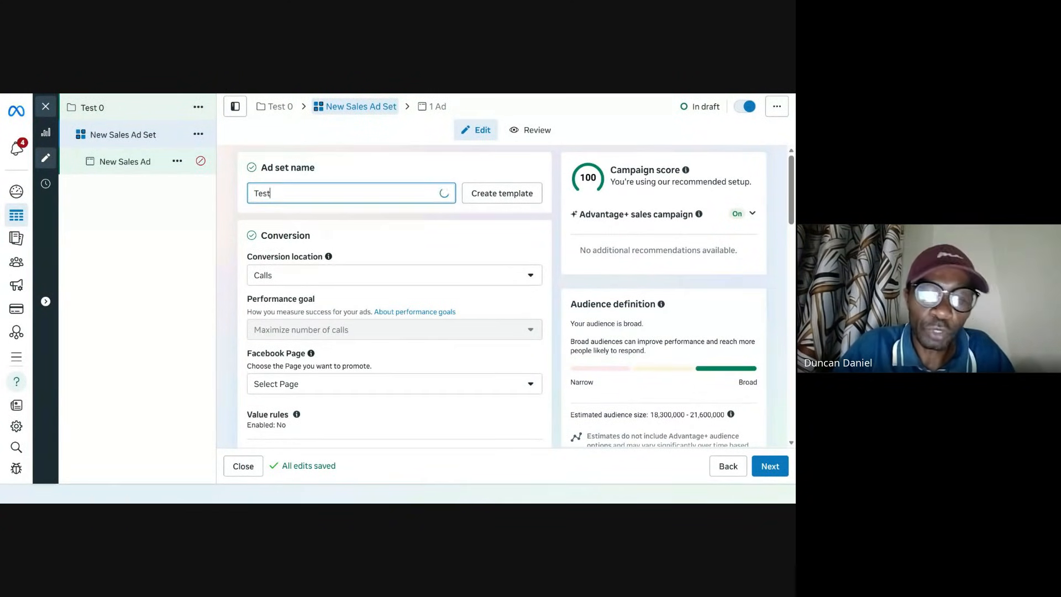
type(" 0")
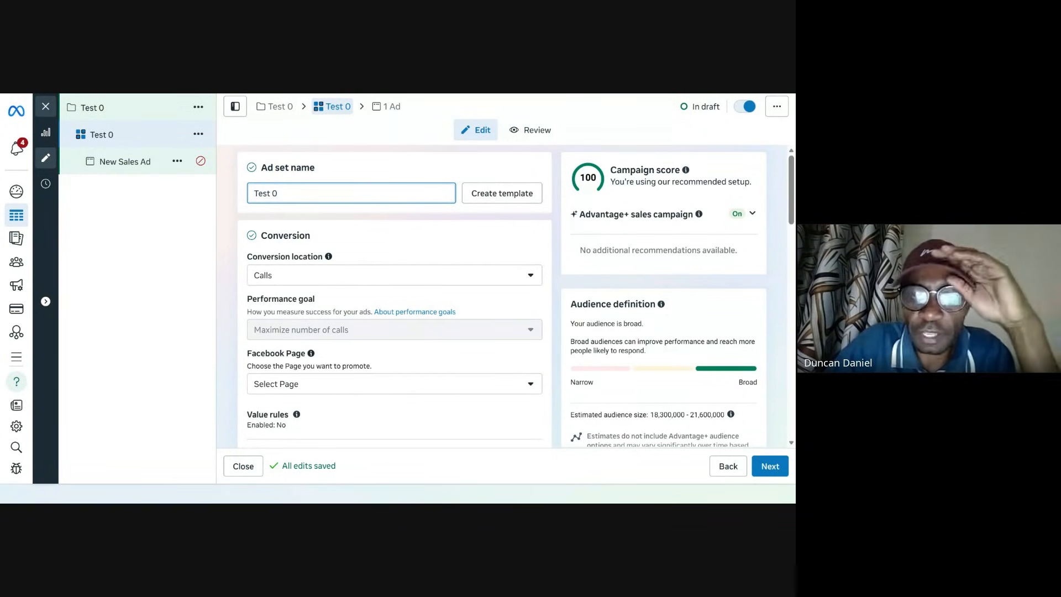
left_click(329, 279)
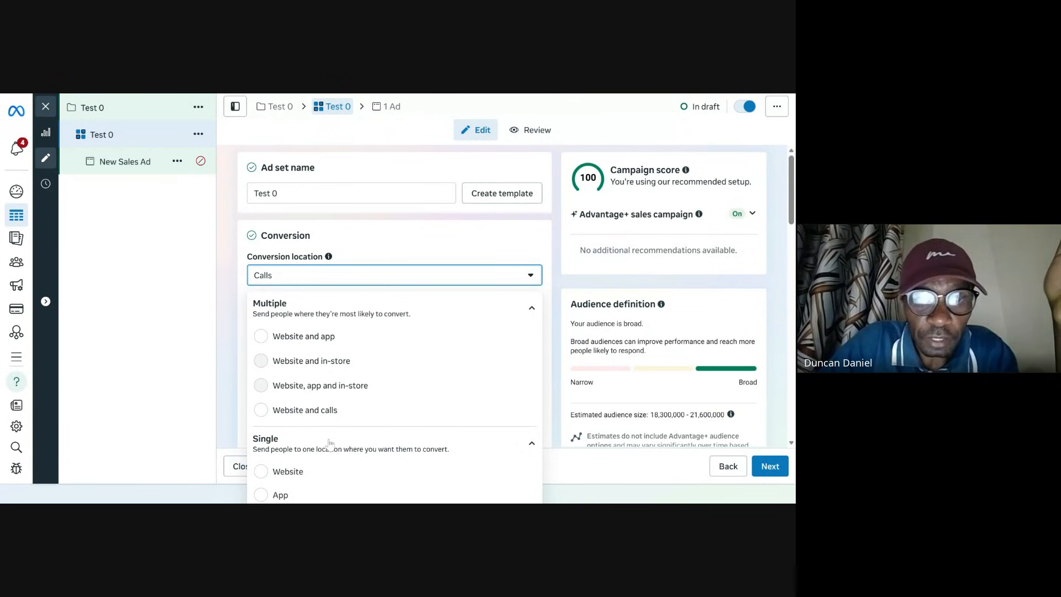
left_click(313, 495)
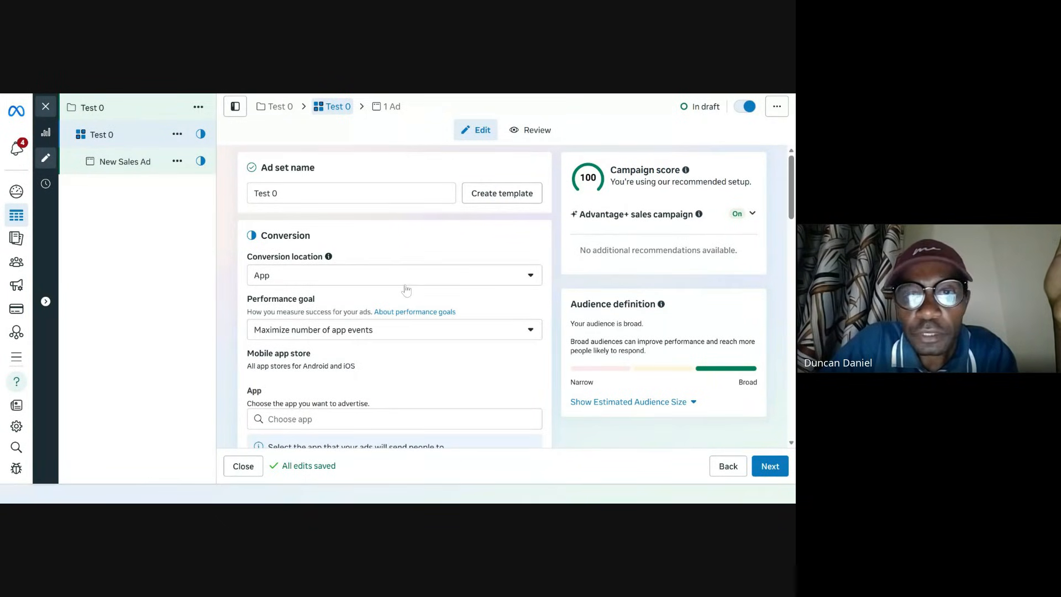
left_click(428, 279)
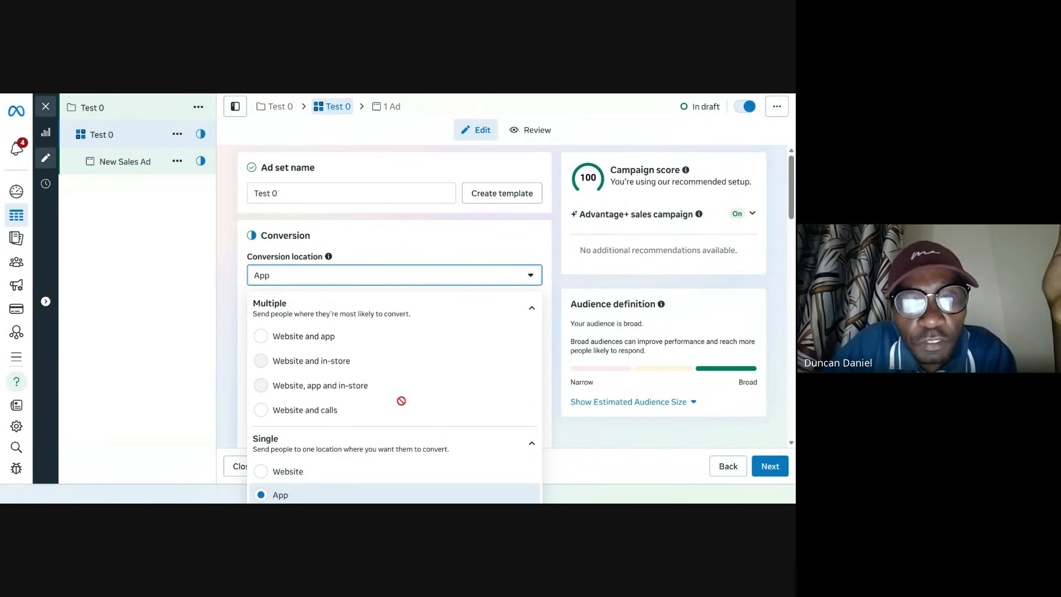
scroll(551, 402, "down", 1)
scroll(553, 401, "down", 3)
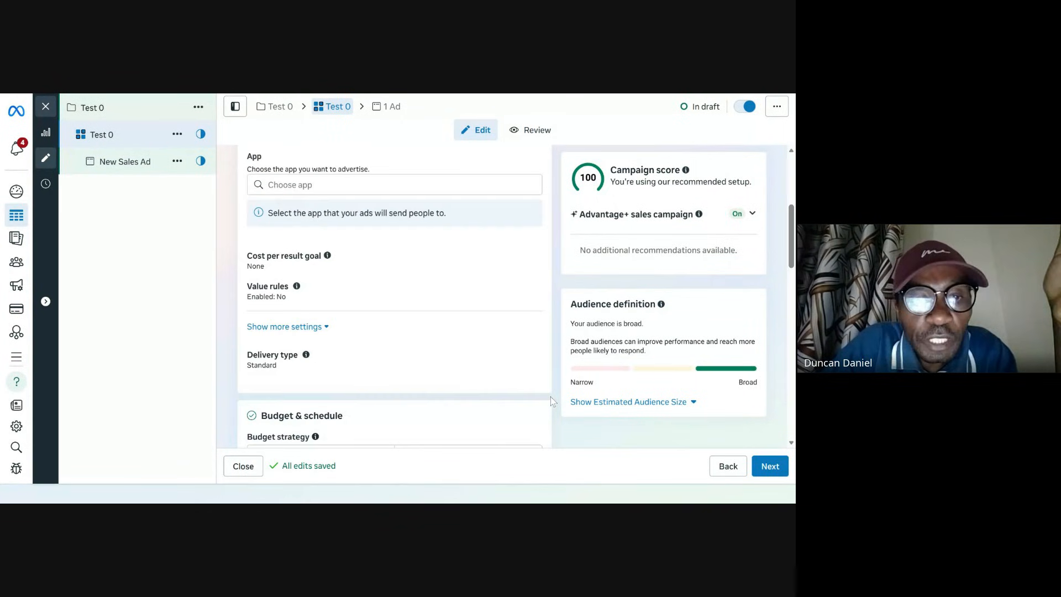
Step: Review the conversion location options and the rest of the ad set settings
scroll(316, 339, "up", 4)
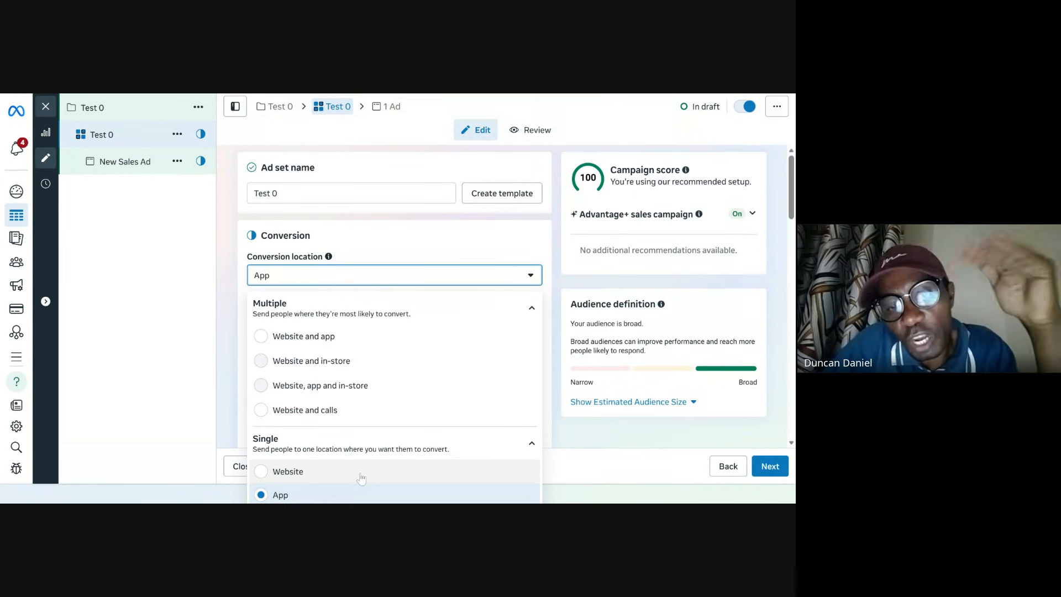
left_click(332, 494)
scroll(415, 385, "down", 6)
scroll(359, 348, "up", 3)
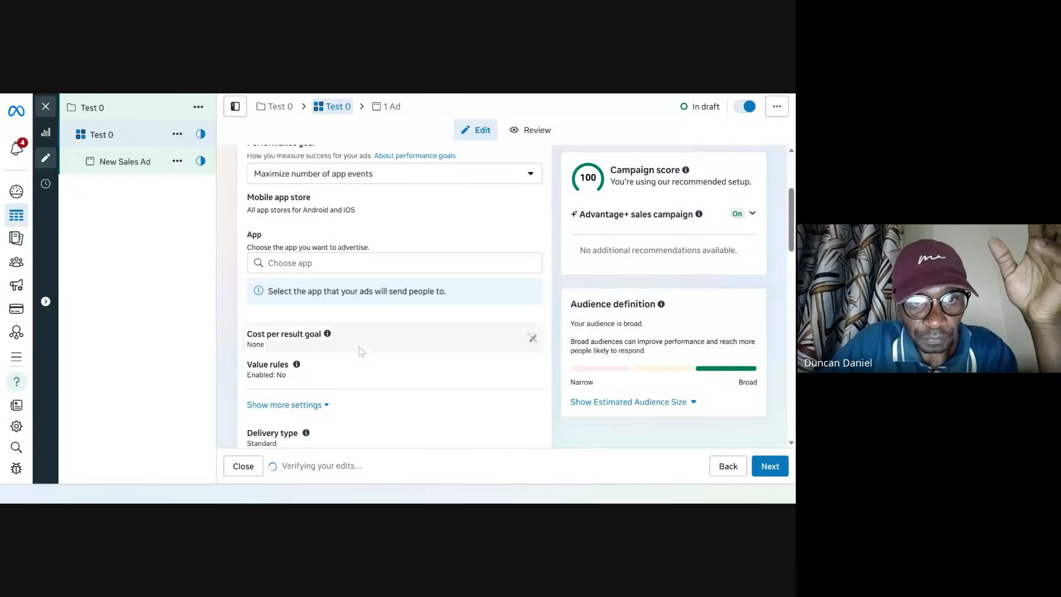
scroll(317, 287, "up", 3)
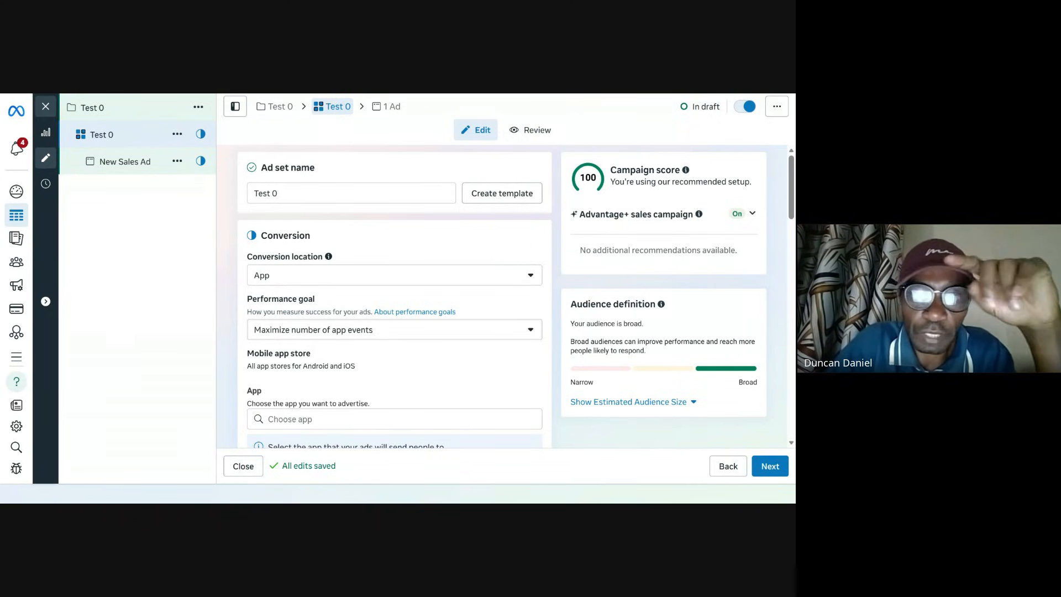
left_click(337, 279)
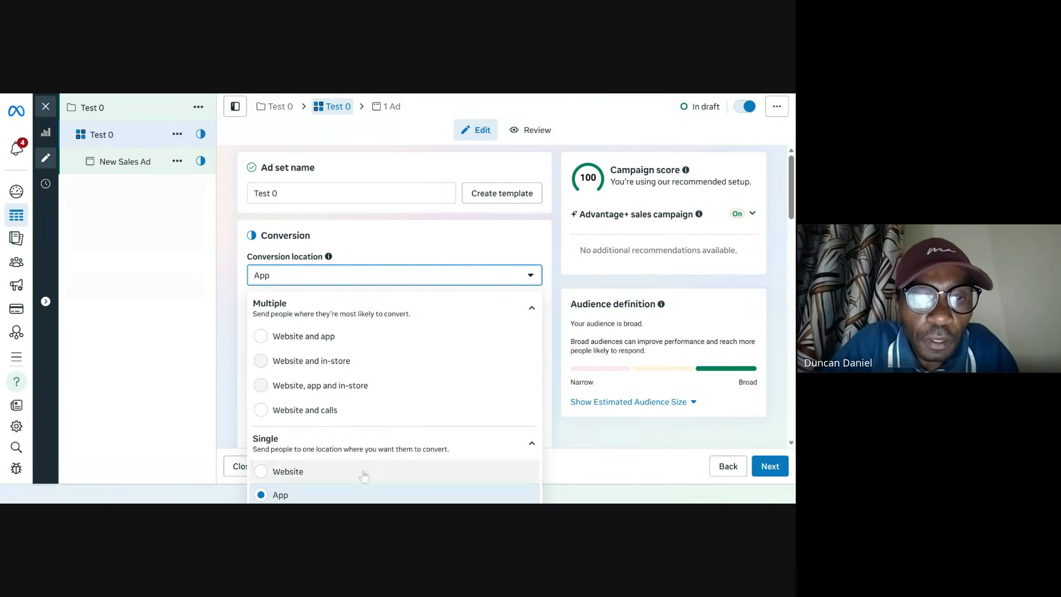
left_click(188, 327)
scroll(394, 376, "down", 7)
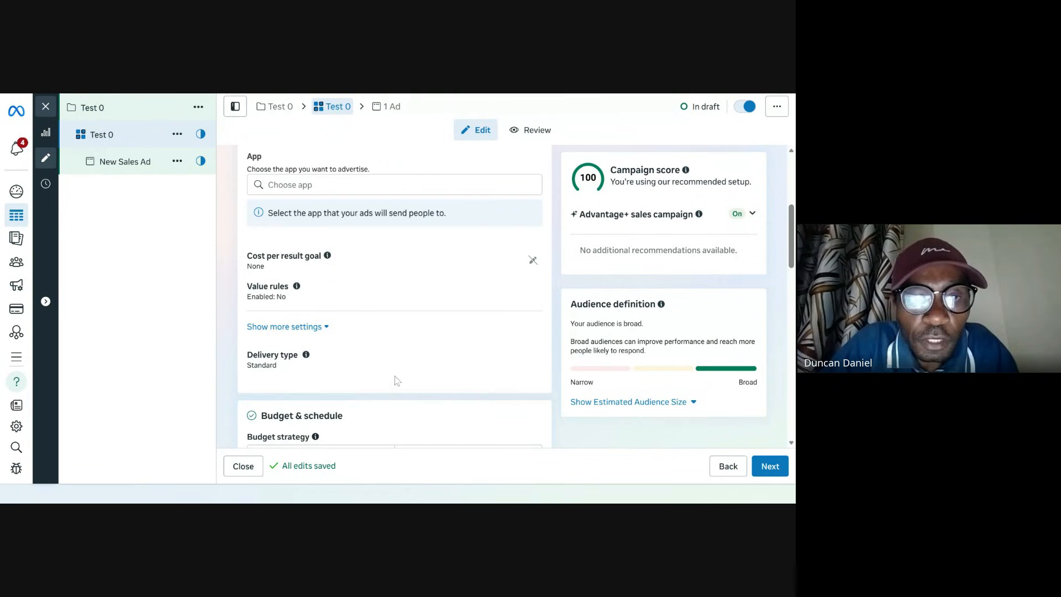
scroll(394, 380, "down", 4)
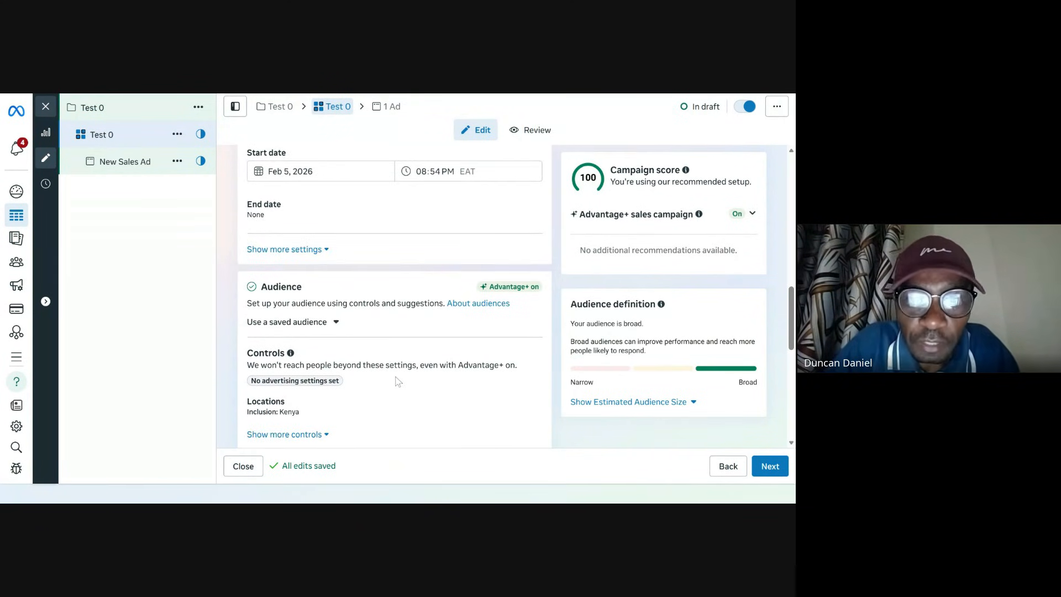
scroll(399, 386, "up", 5)
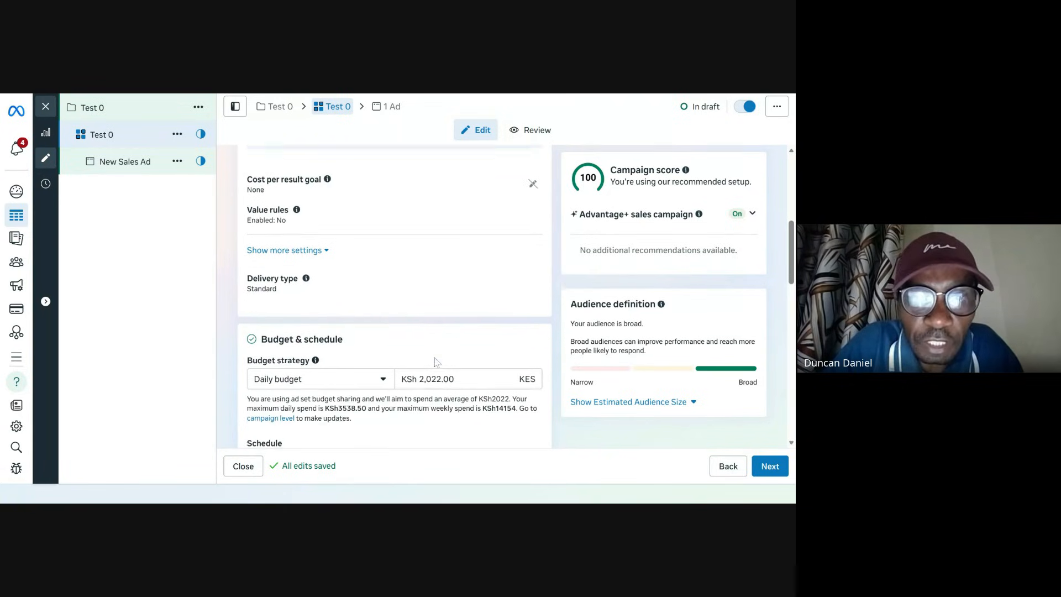
scroll(433, 360, "up", 5)
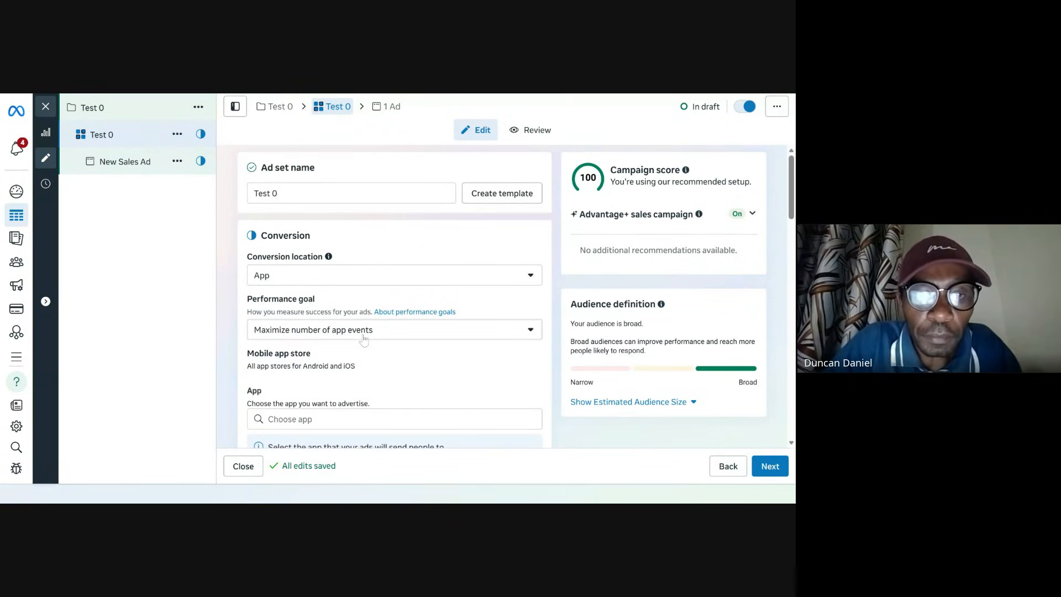
Step: Change the conversion location to Website and check the available datasets
left_click(399, 282)
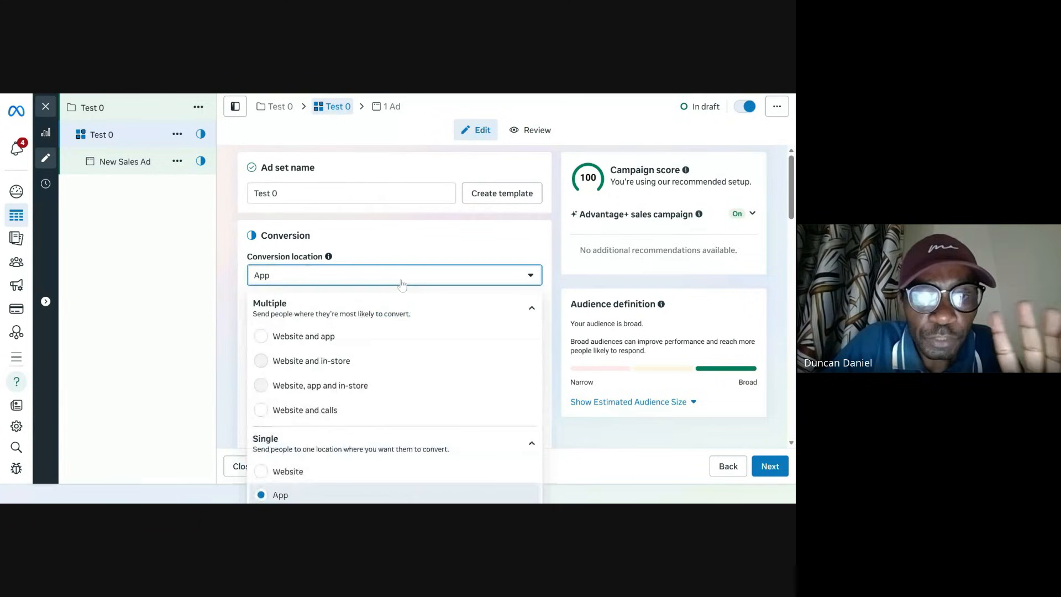
left_click(341, 473)
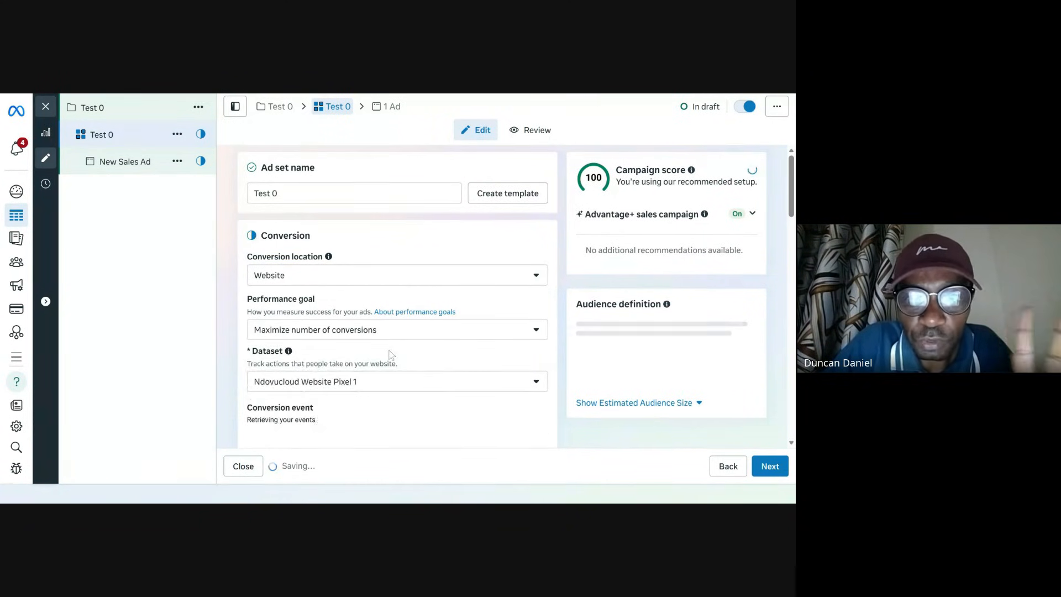
scroll(416, 346, "down", 3)
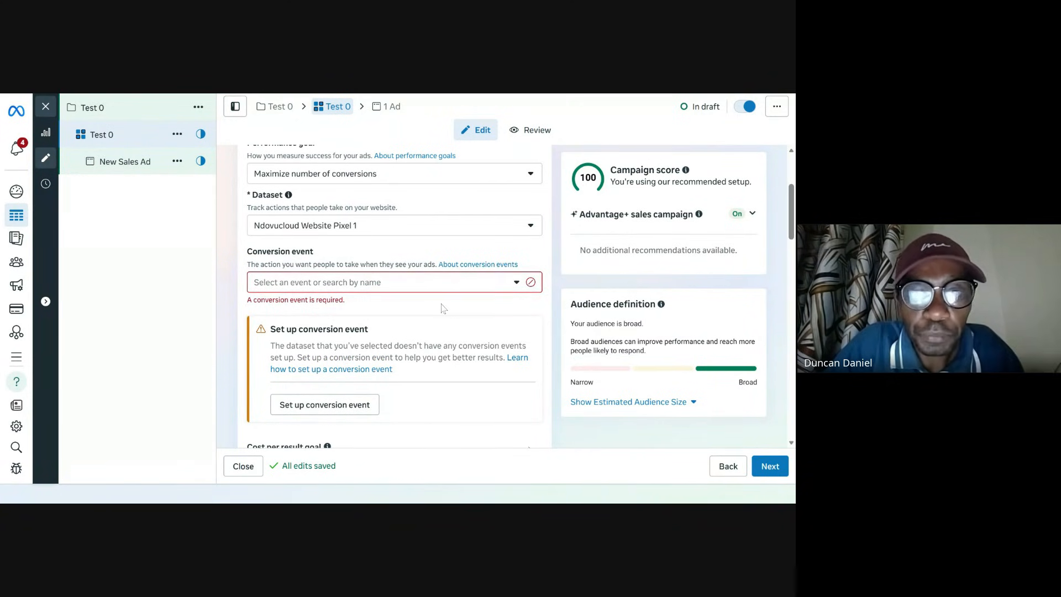
scroll(440, 306, "up", 3)
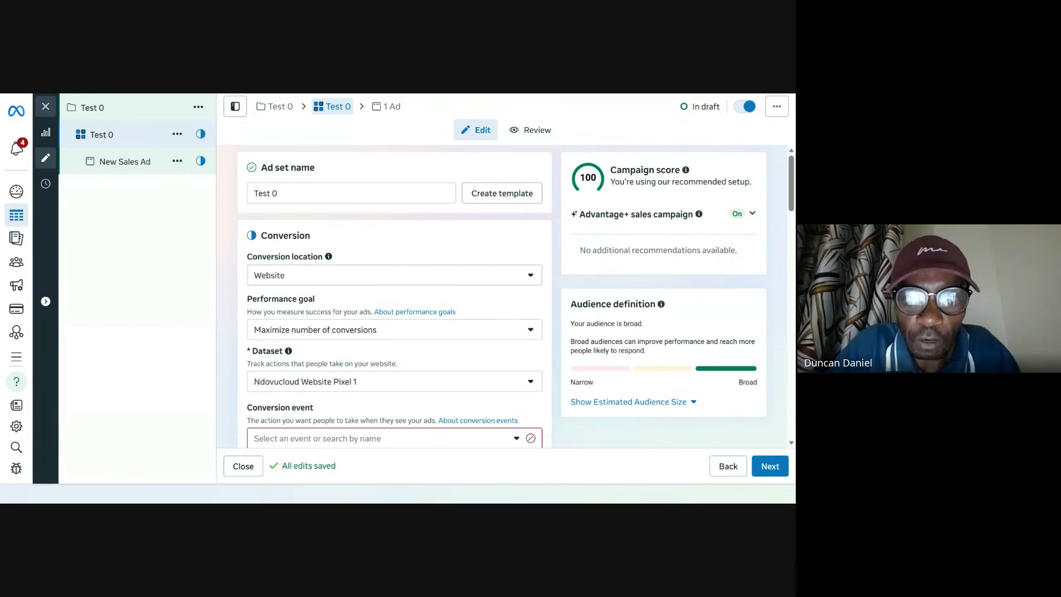
left_click(428, 382)
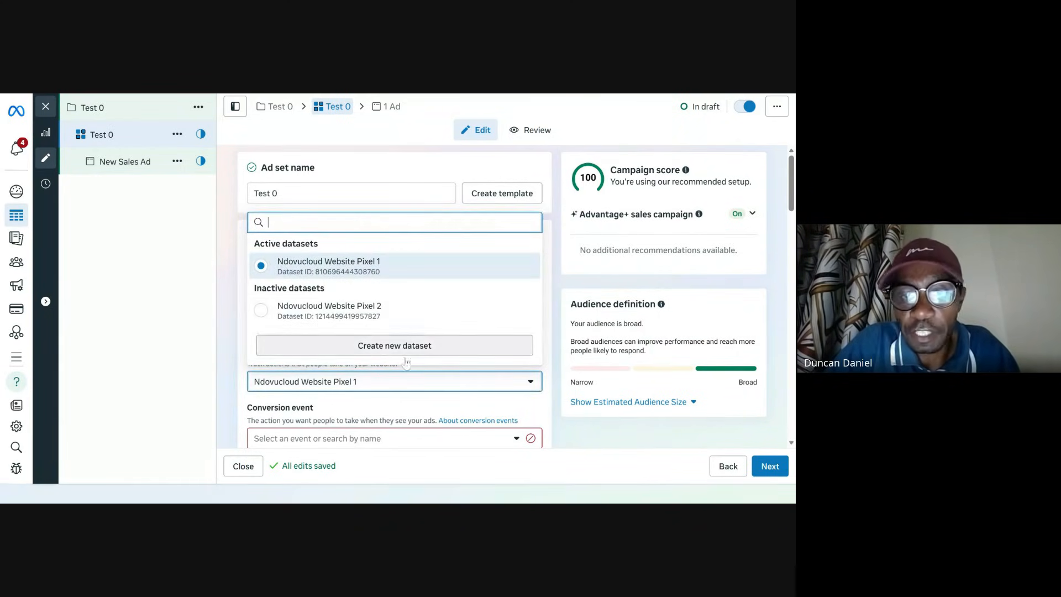
left_click(416, 406)
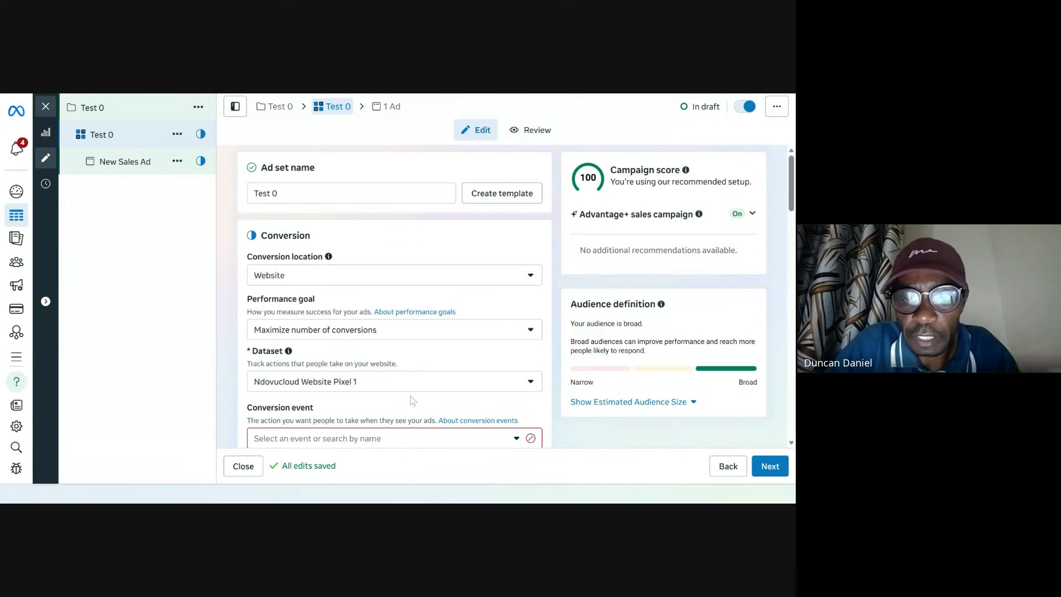
Step: Set the conversion event to Purchase
scroll(413, 388, "down", 2)
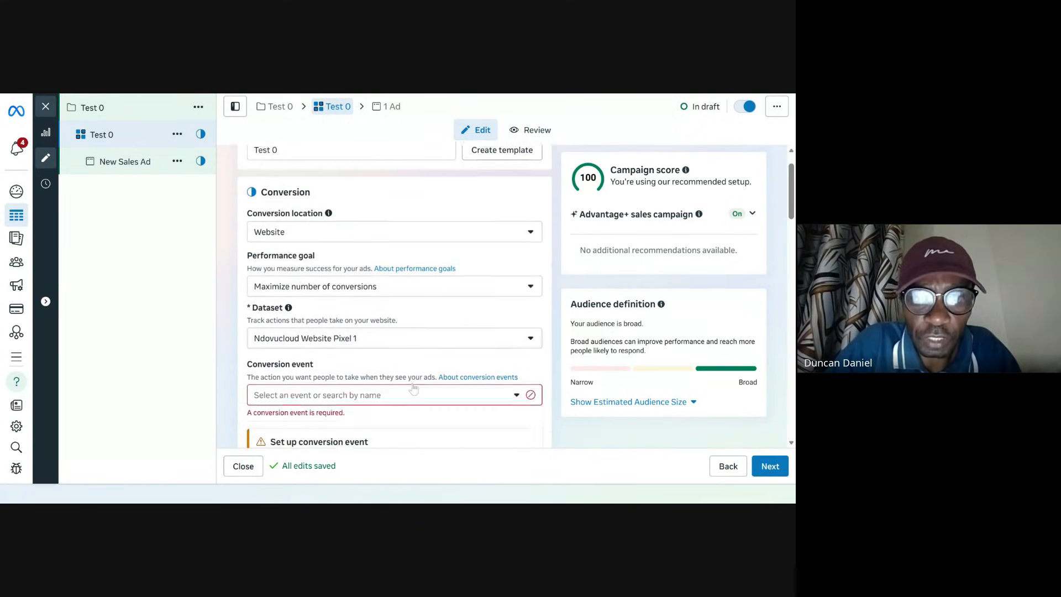
left_click(439, 366)
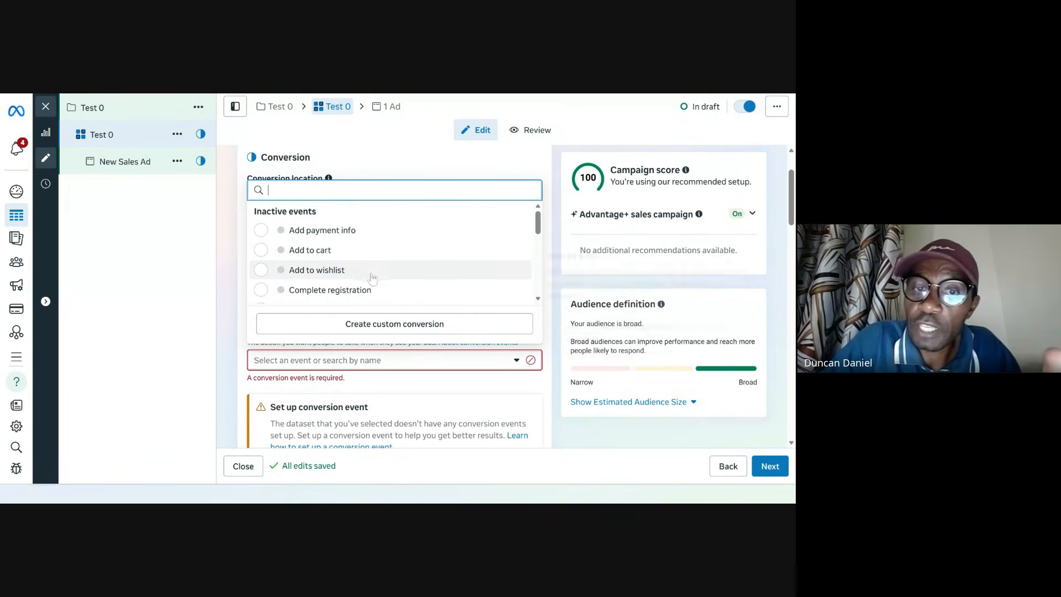
scroll(375, 292, "down", 5)
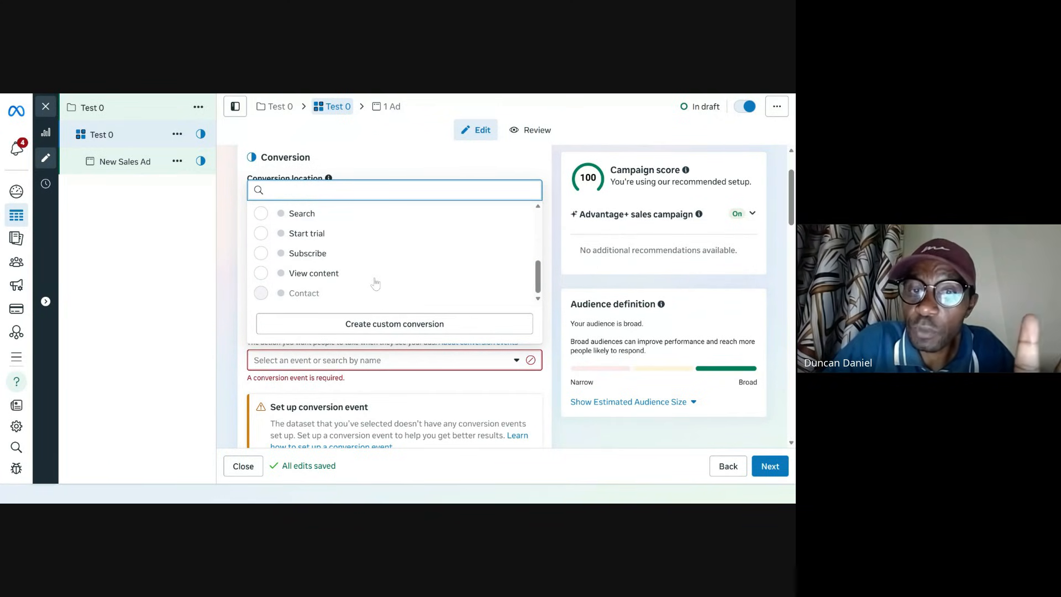
scroll(375, 282, "down", 3)
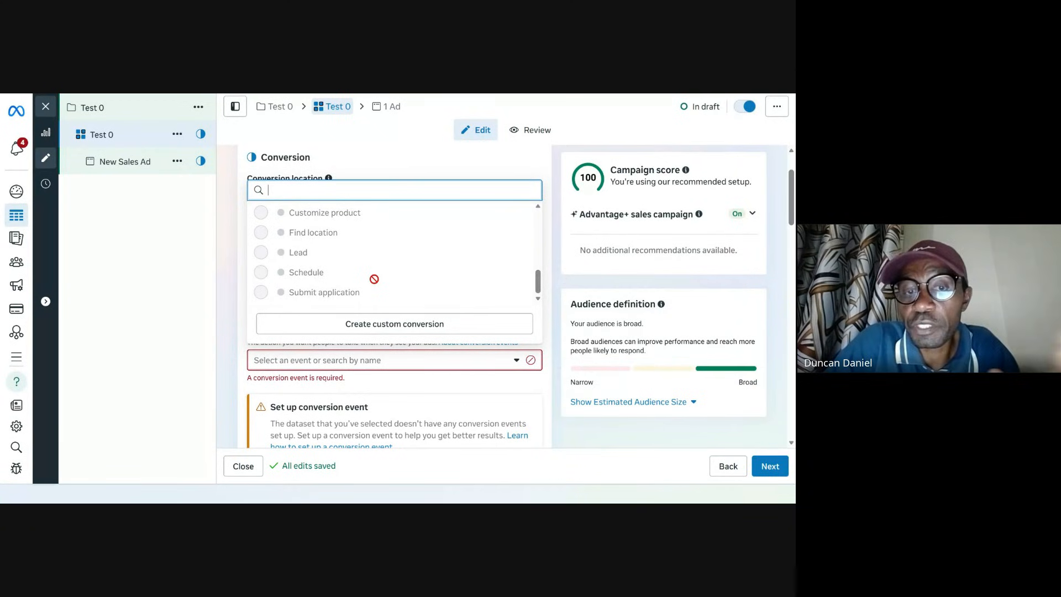
scroll(374, 279, "up", 5)
scroll(365, 265, "down", 2)
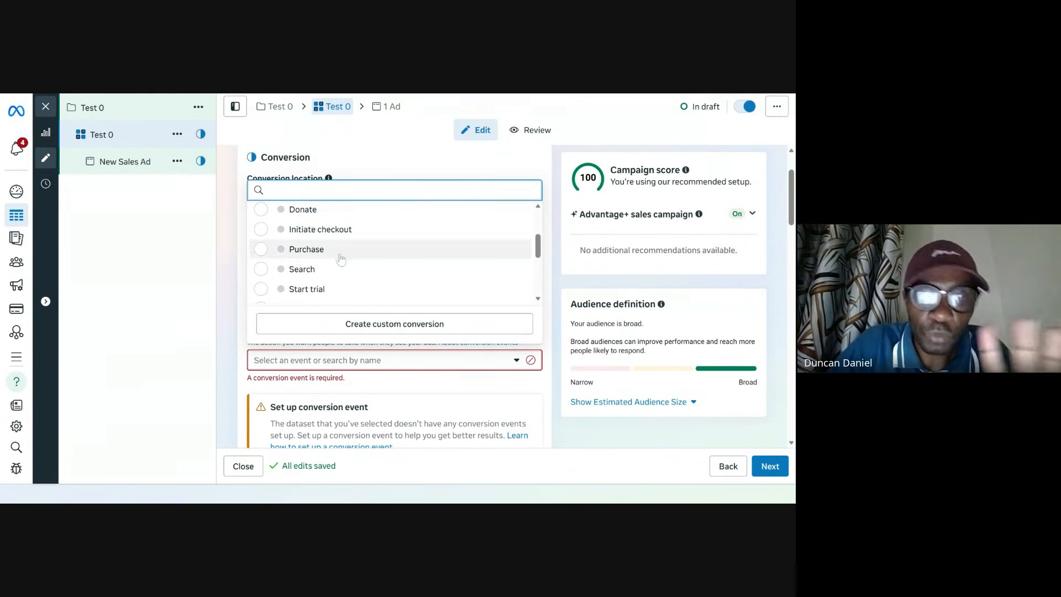
mouse_move(341, 257)
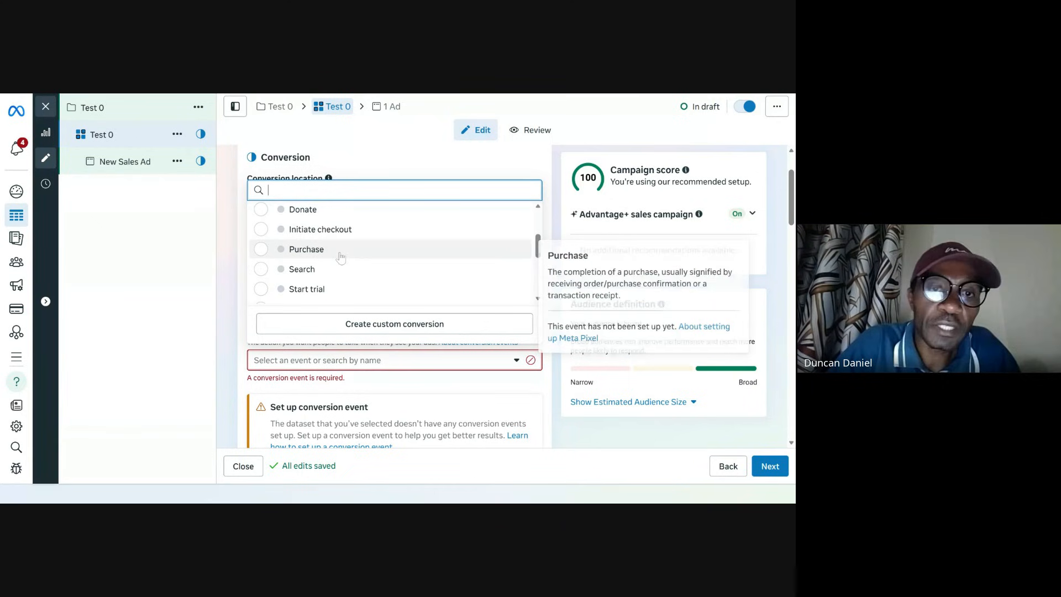
left_click(390, 260)
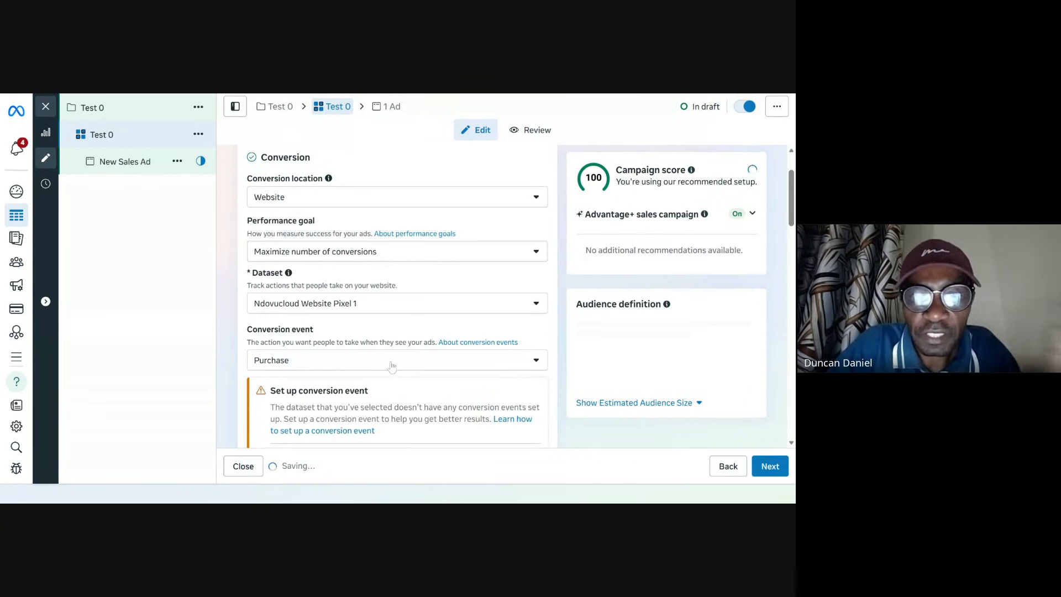
Step: Review the attribution, budget and schedule settings of the ad set
scroll(384, 370, "down", 3)
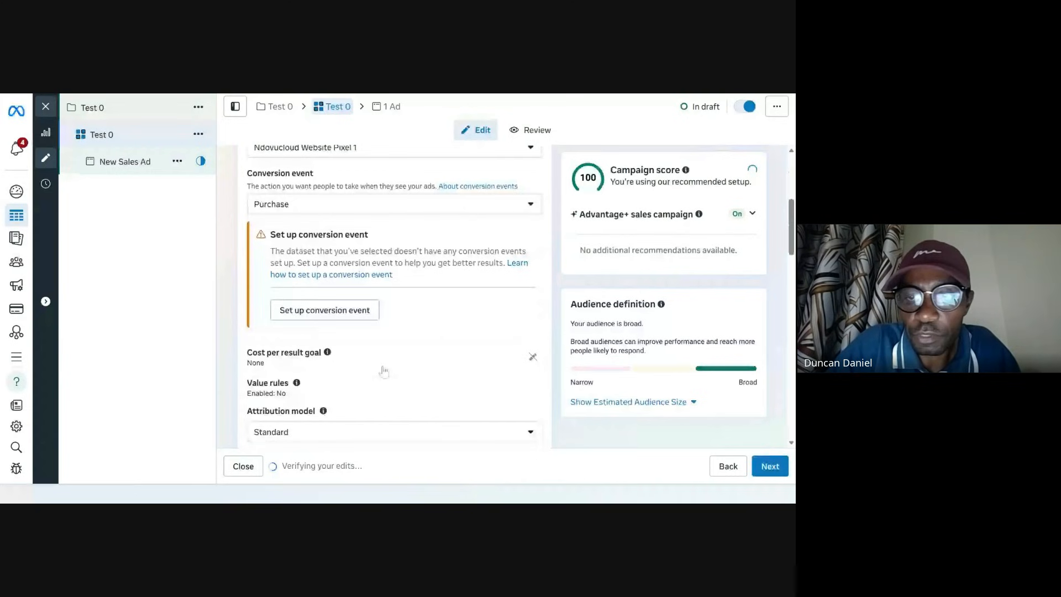
scroll(365, 376, "down", 2)
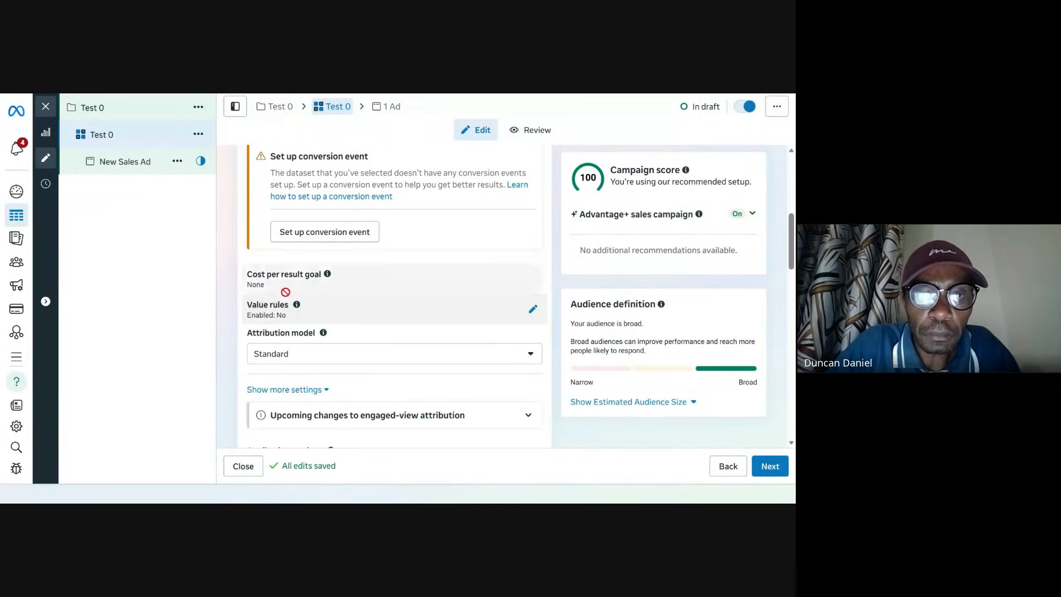
scroll(349, 357, "down", 4)
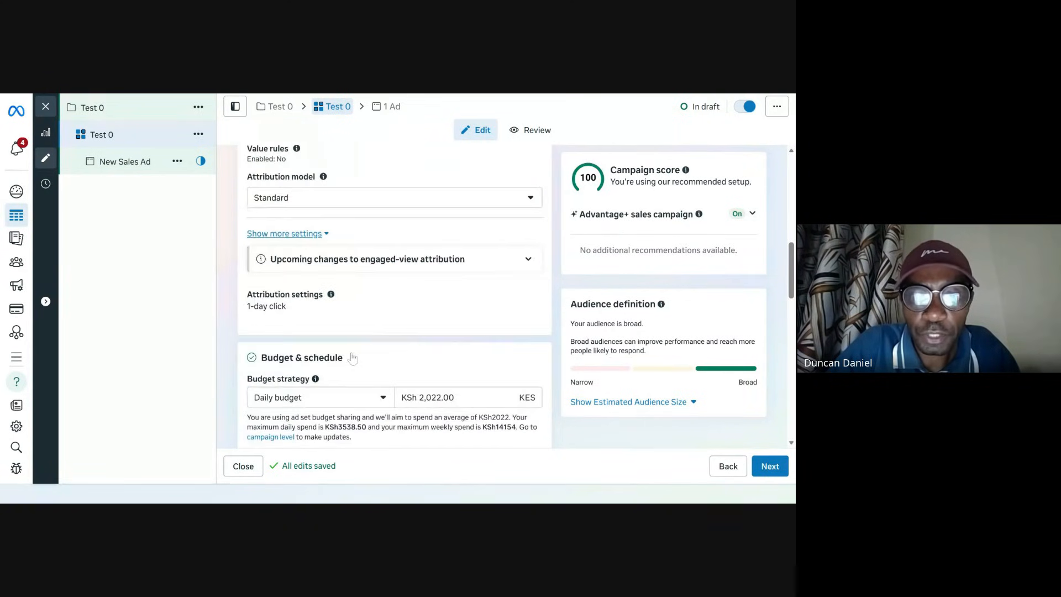
scroll(373, 340, "down", 5)
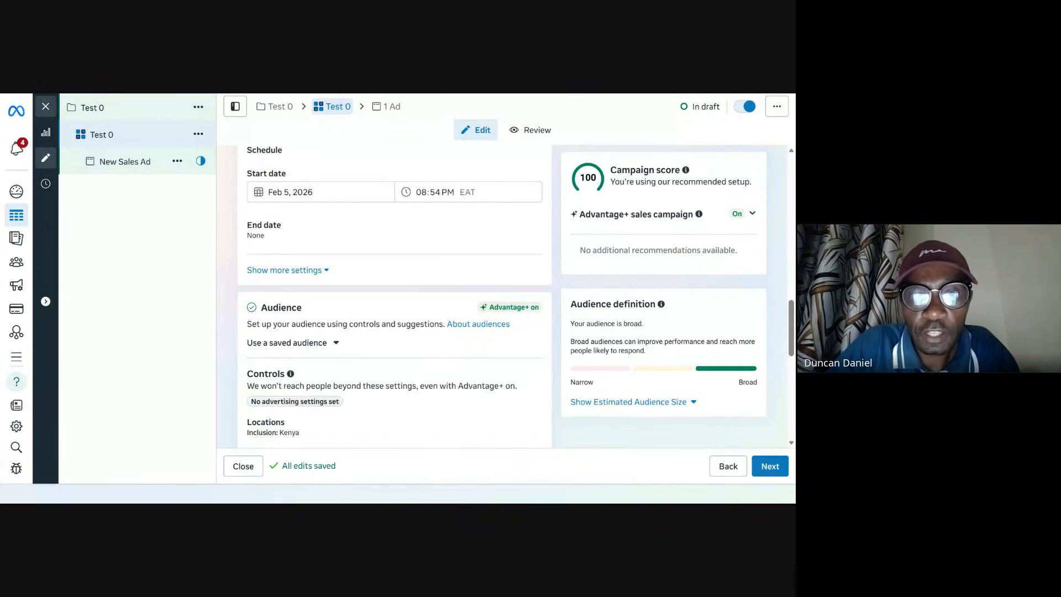
scroll(374, 341, "up", 3)
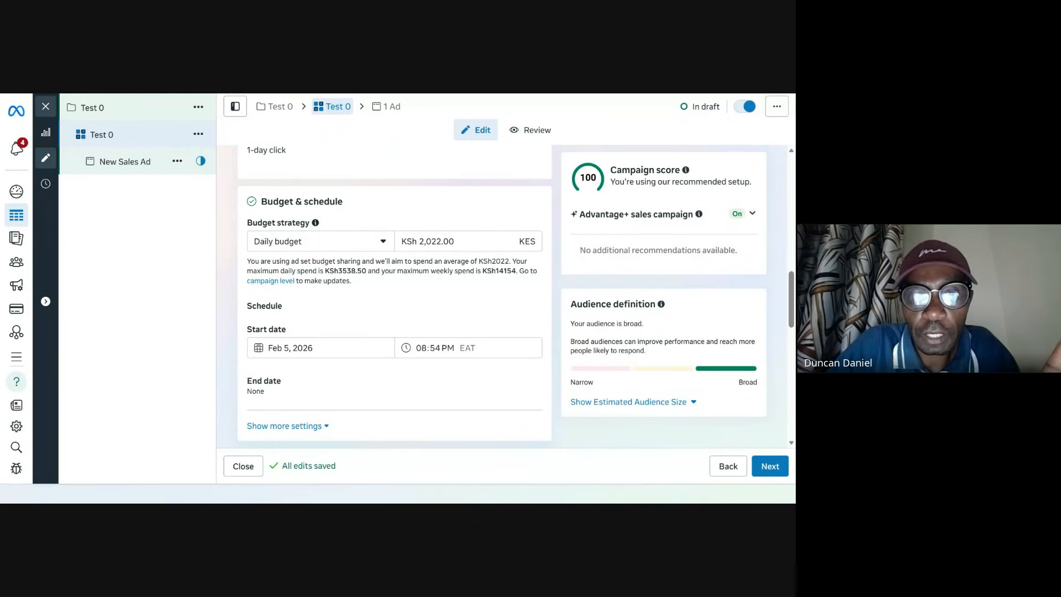
scroll(379, 315, "up", 5)
scroll(380, 323, "up", 2)
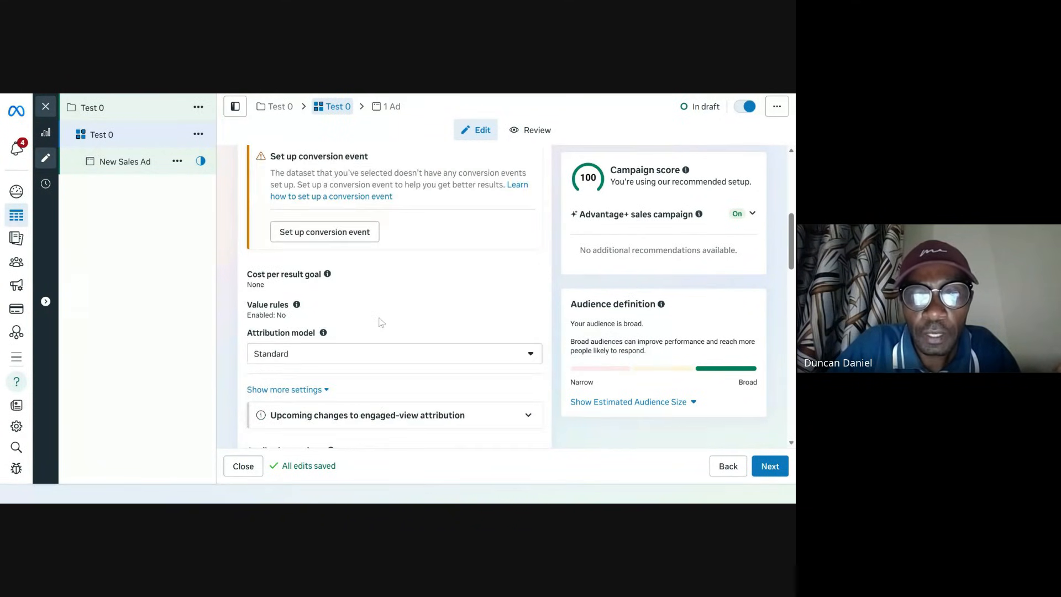
scroll(380, 322, "down", 2)
scroll(380, 322, "down", 3)
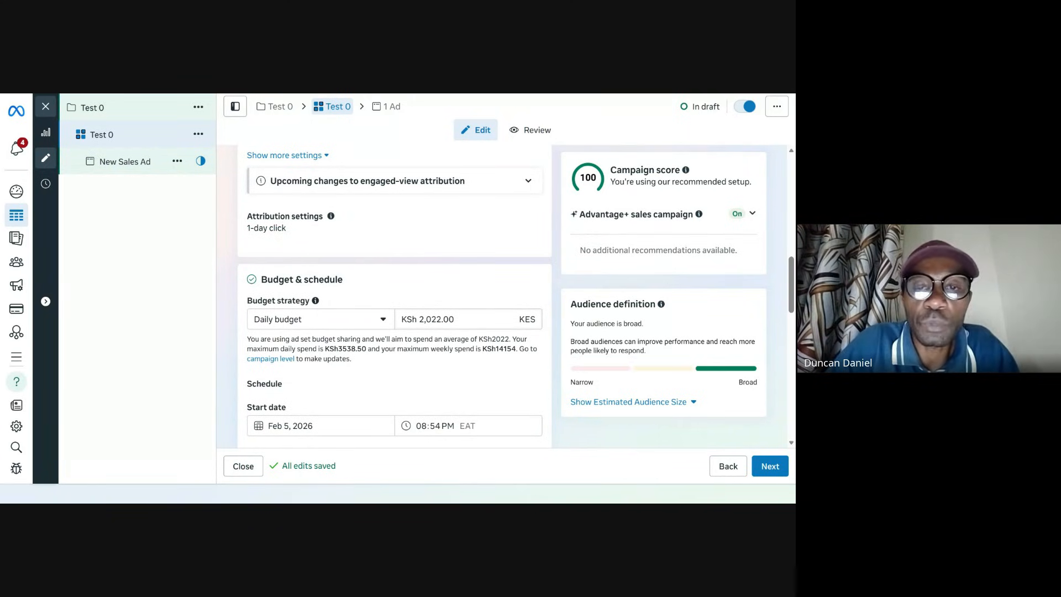
Step: Set the ad set's daily budget to KSh 130
left_click(442, 319)
double_click(434, 320)
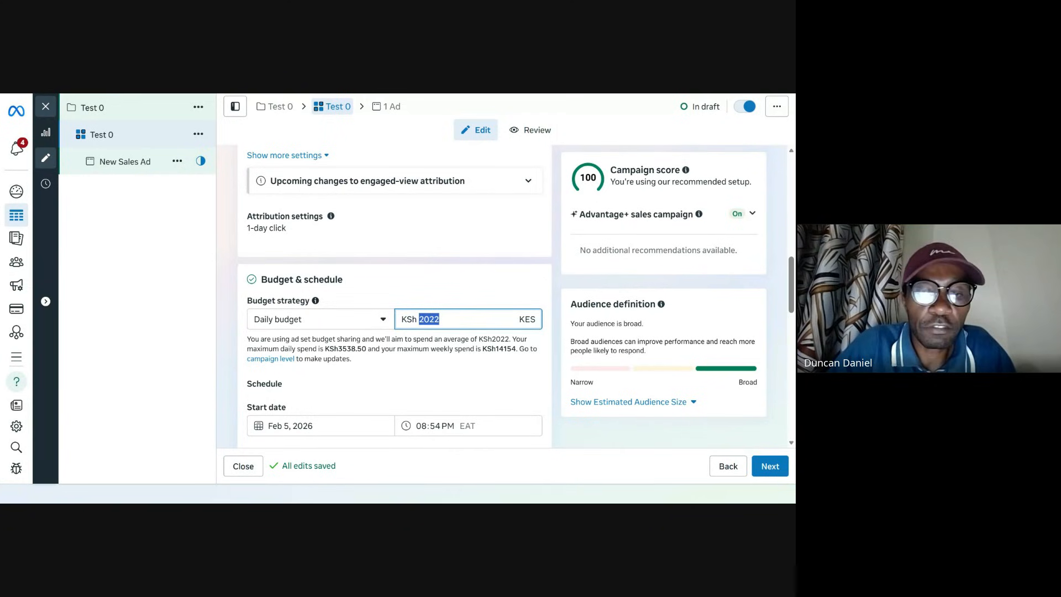
type("1000")
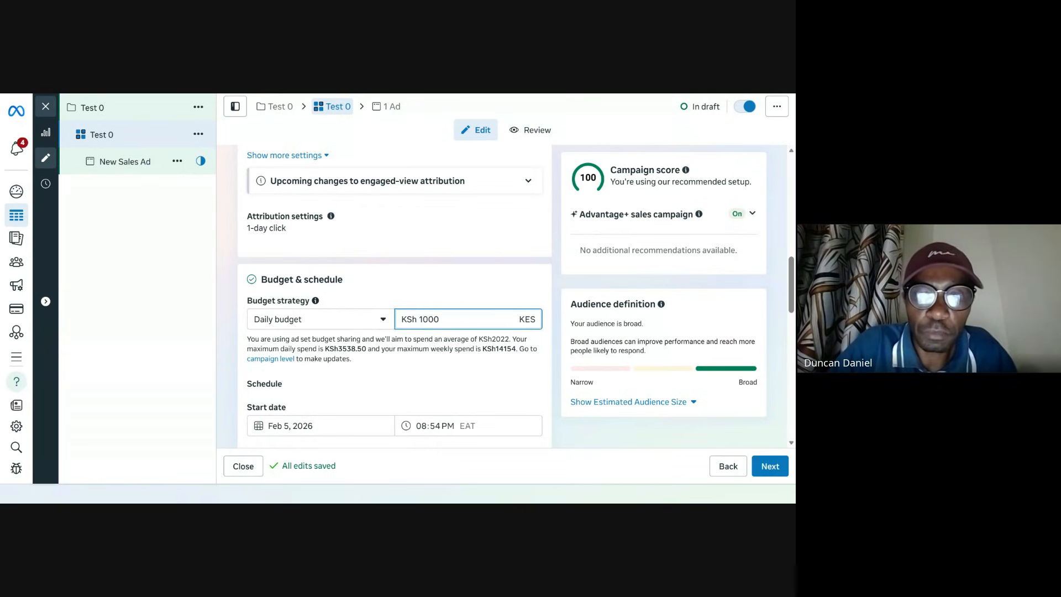
key("ctrl+a")
type("1")
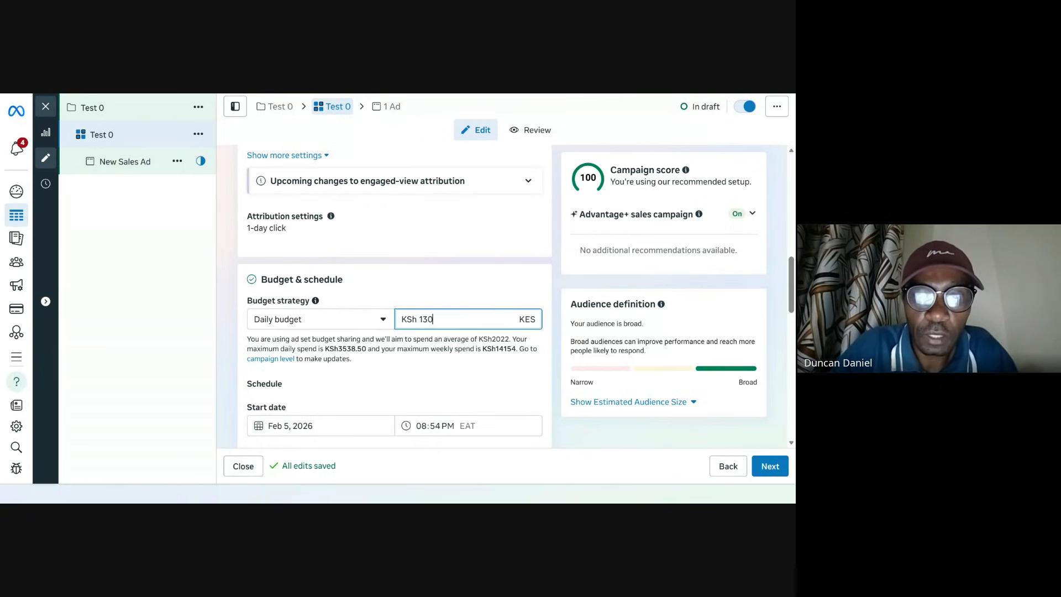
left_click(489, 387)
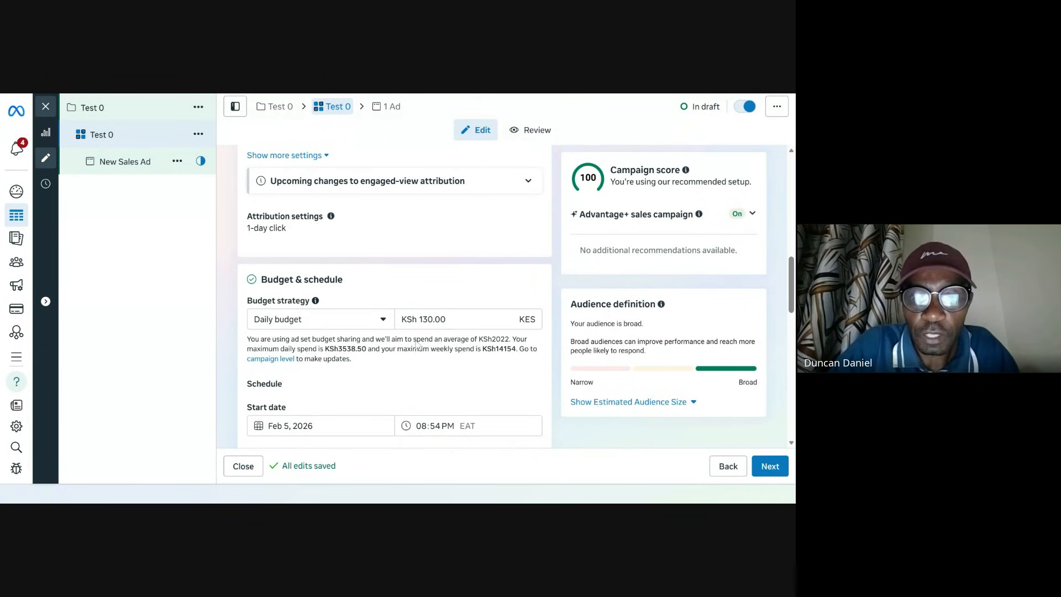
Step: Set the ad set's daily budget to KSh 4000
scroll(501, 315, "down", 2)
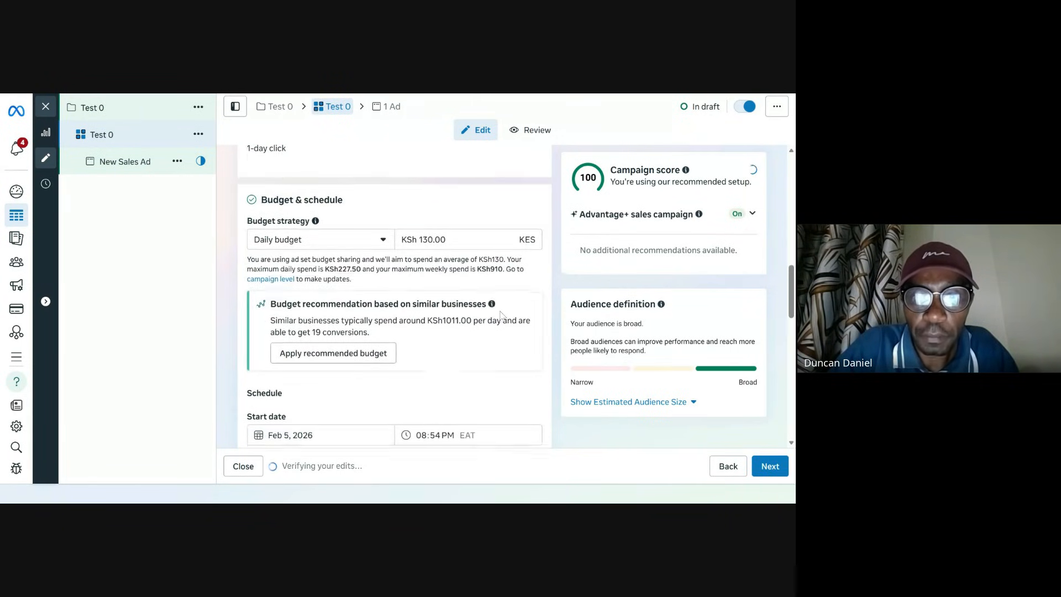
double_click(434, 242)
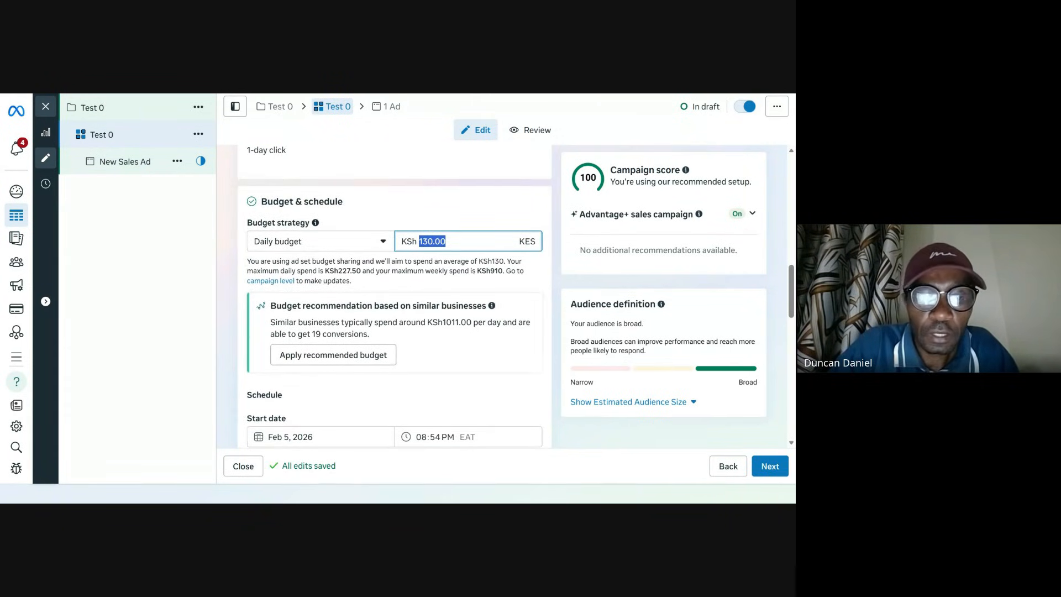
type("4000")
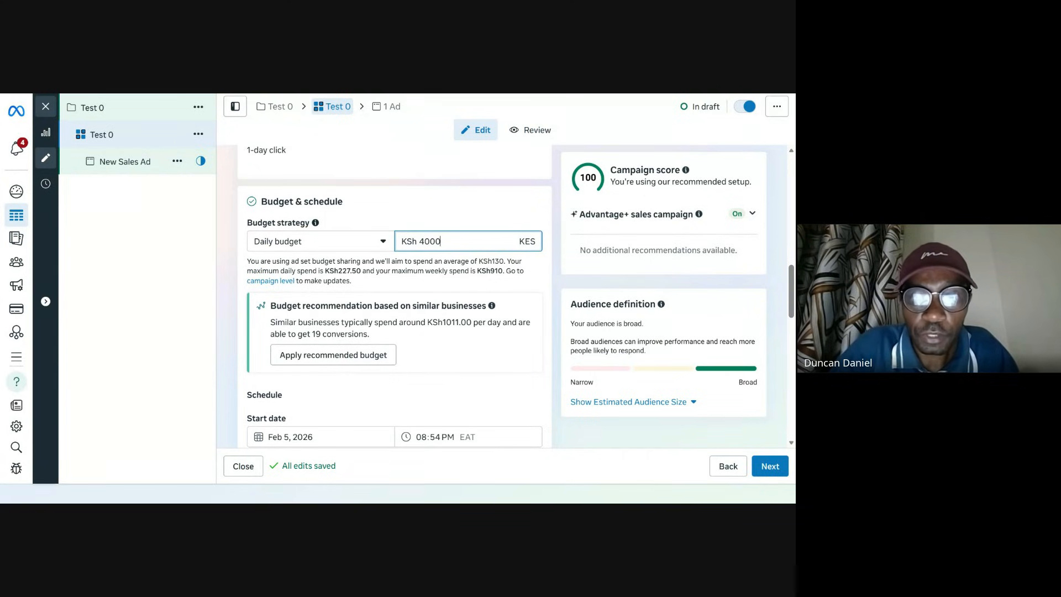
Step: Set the ad set's daily budget to KSh 100
left_click(443, 220)
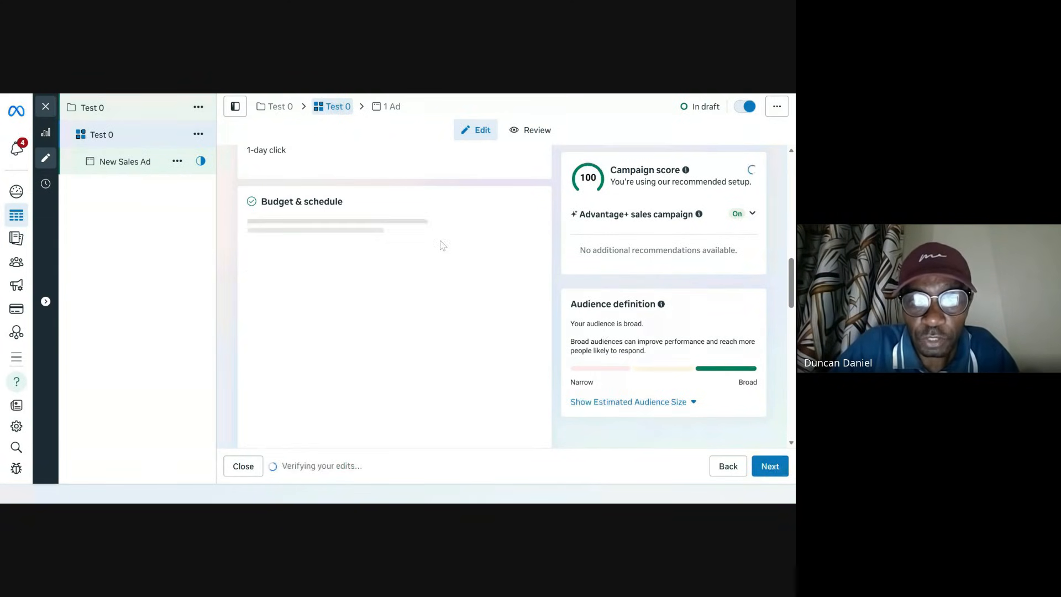
double_click(433, 242)
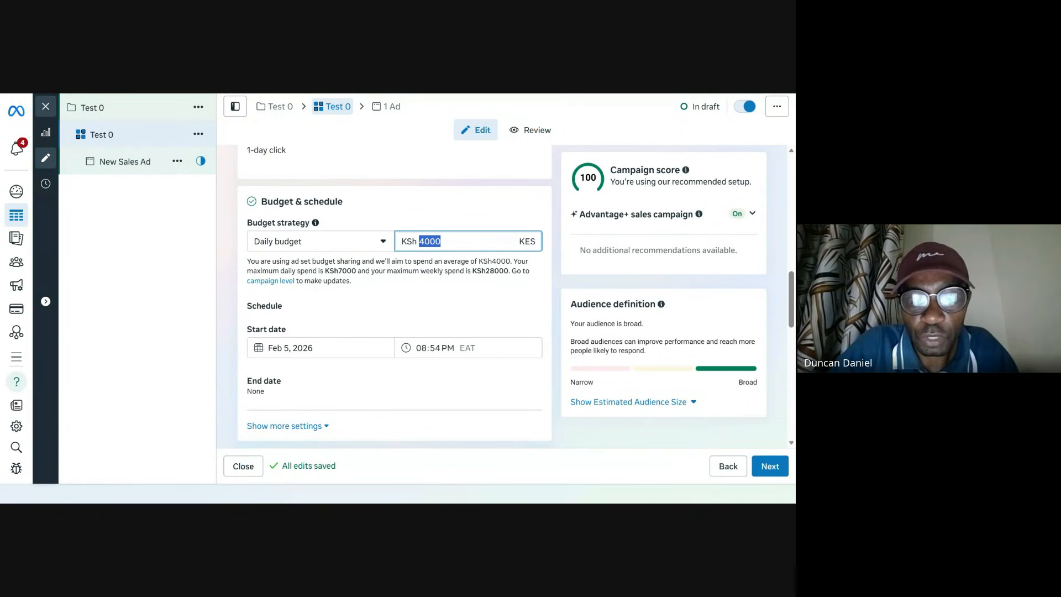
type("100")
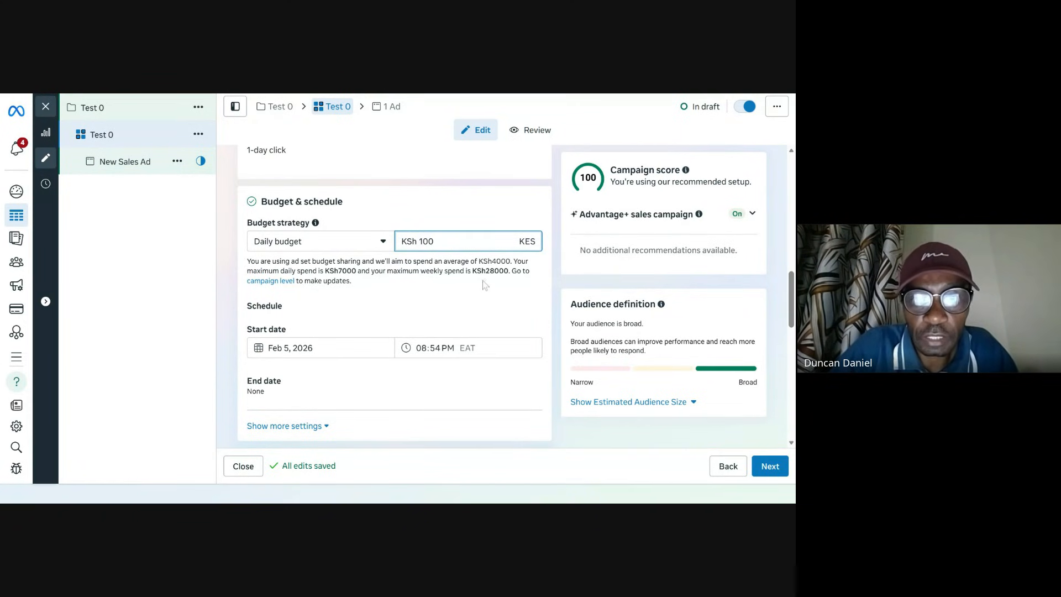
left_click(483, 298)
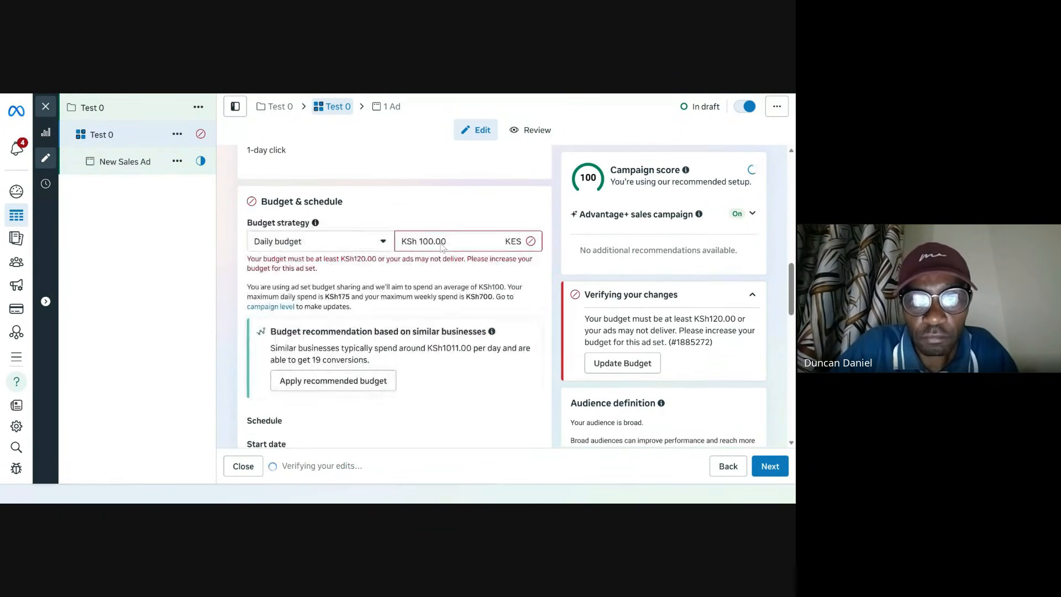
Step: Review the schedule and audience controls of the ad set
double_click(434, 241)
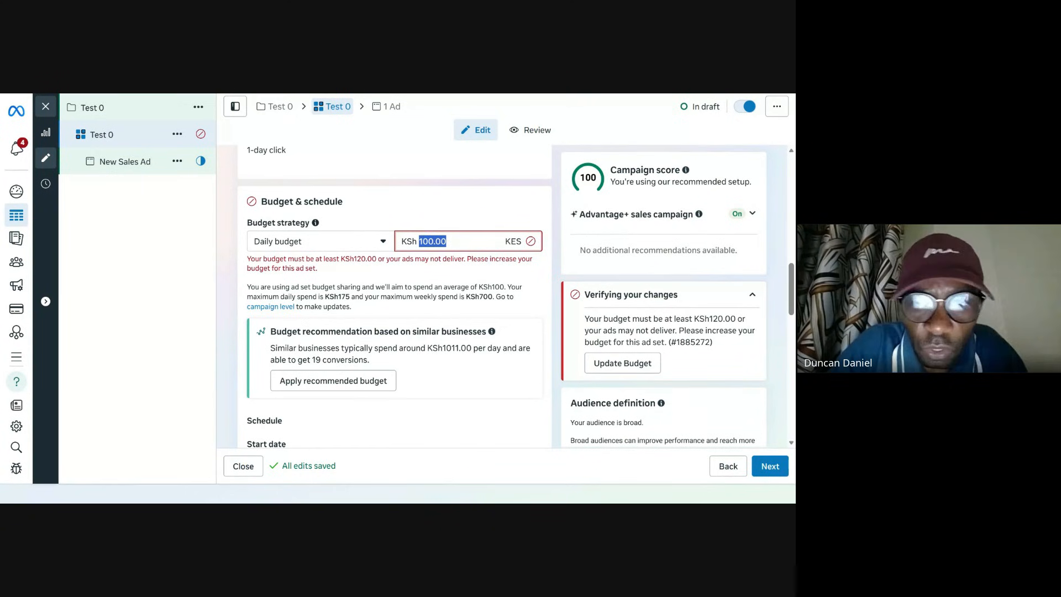
scroll(425, 346, "down", 2)
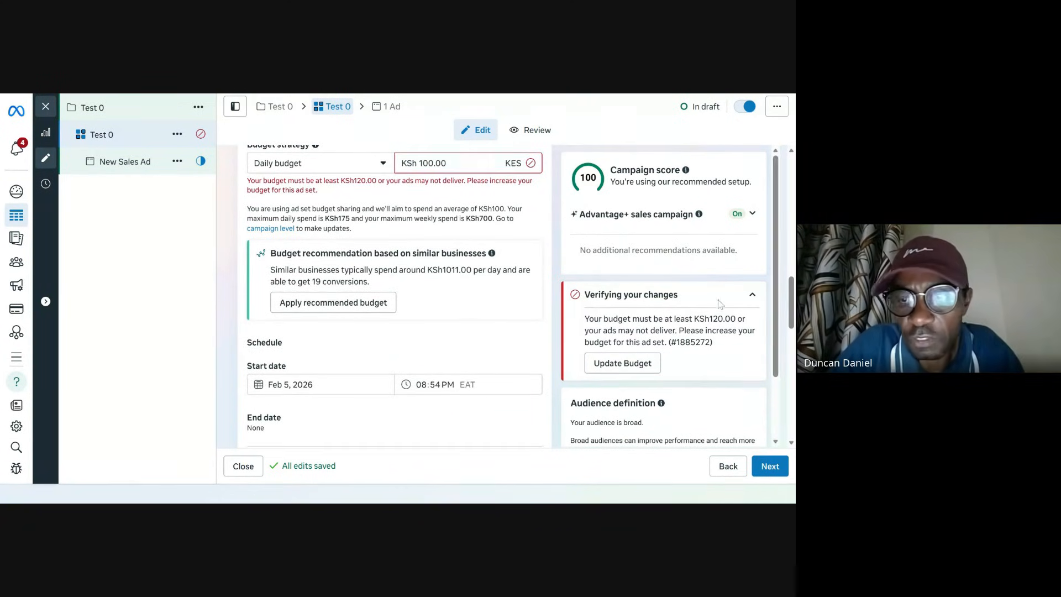
scroll(480, 307, "down", 3)
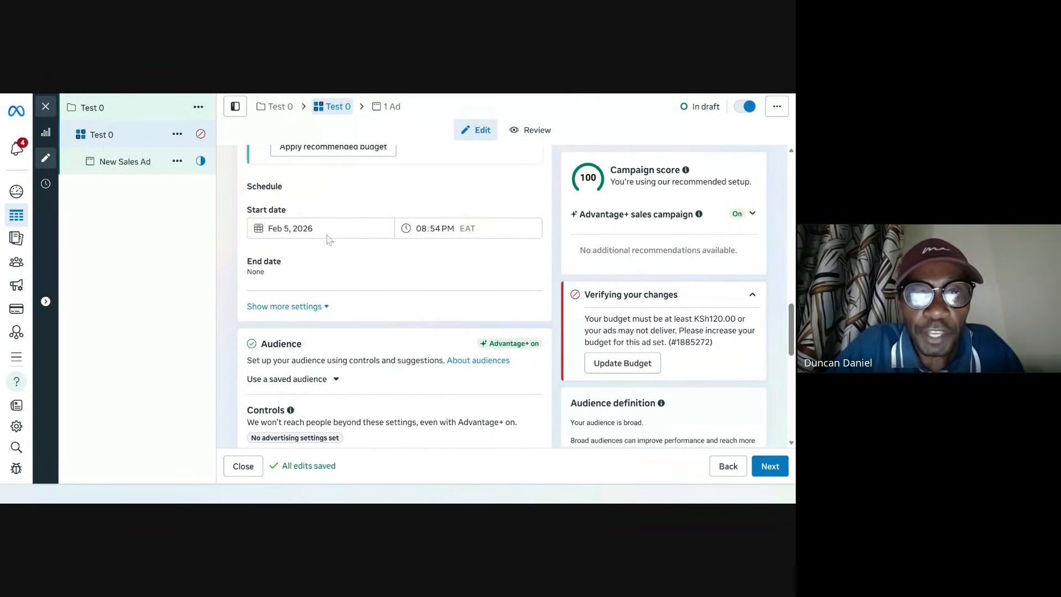
scroll(328, 339, "down", 3)
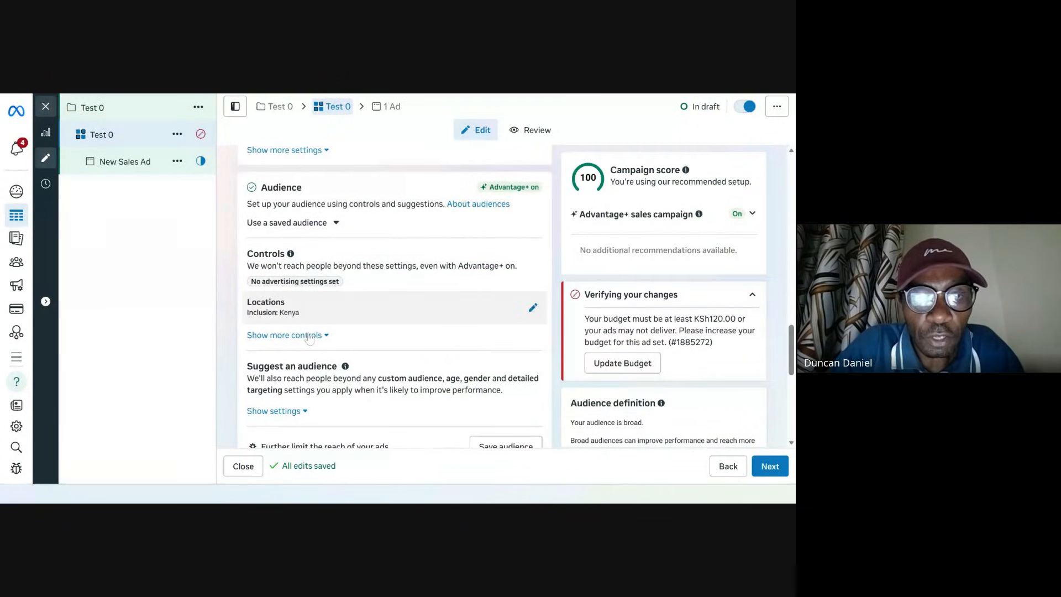
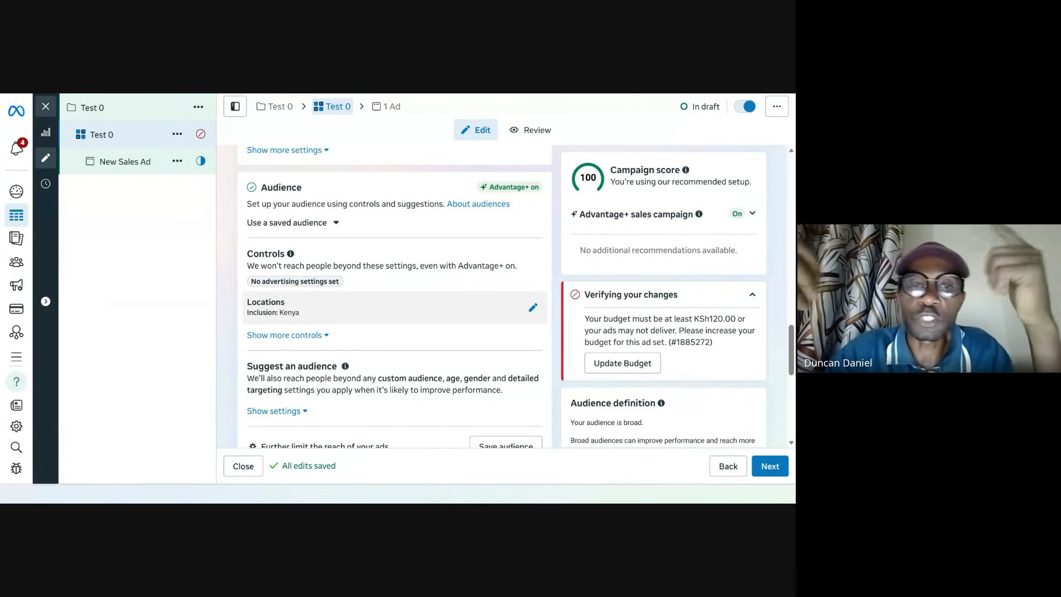
Step: Expand the ad set's additional audience controls and review the remaining audience, transparency and placement settings
scroll(406, 334, "down", 3)
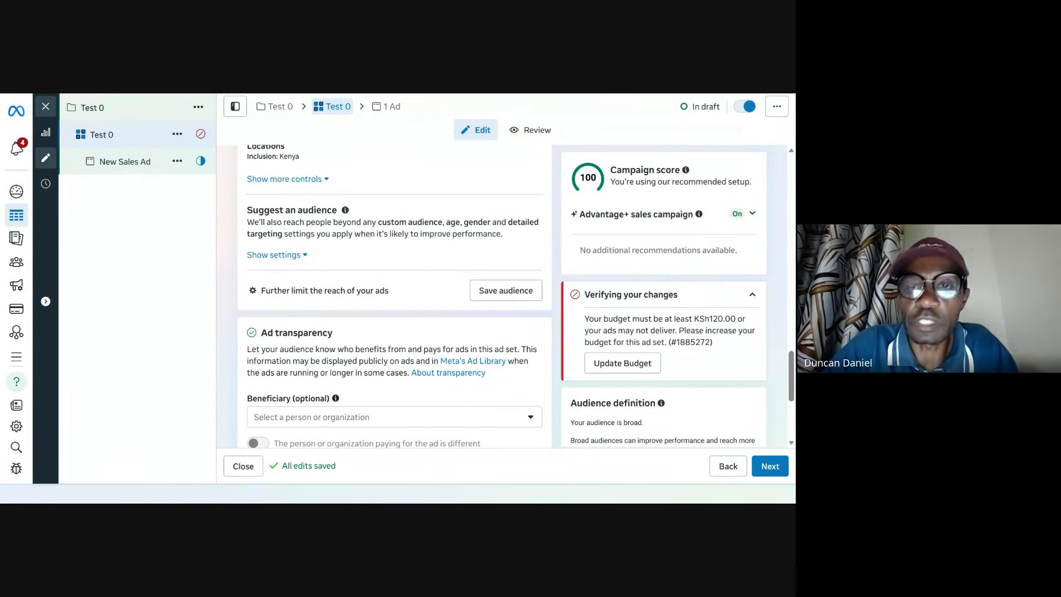
scroll(406, 334, "up", 3)
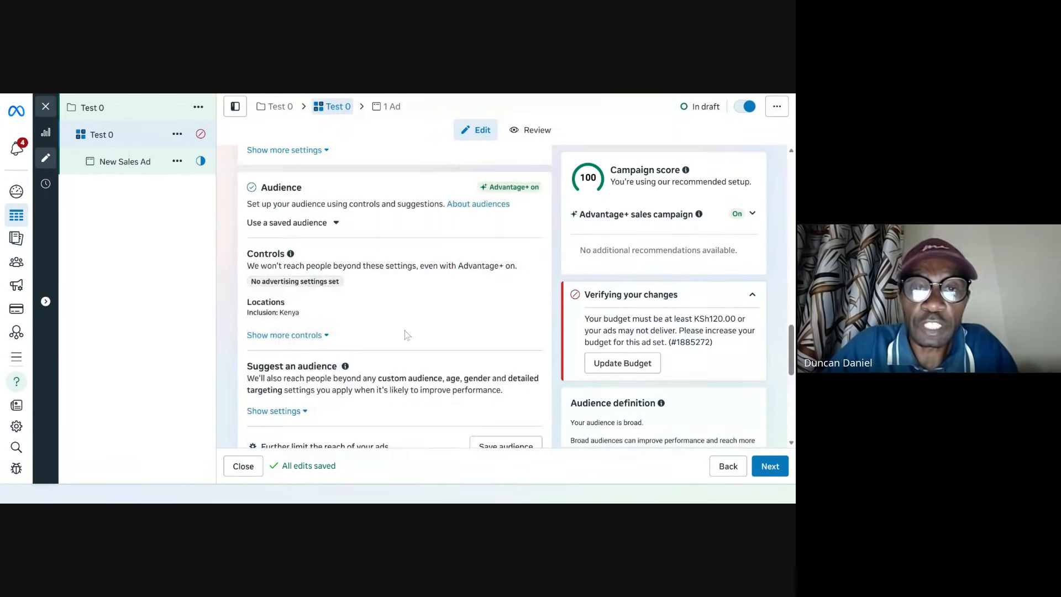
scroll(407, 334, "down", 3)
scroll(406, 334, "up", 2)
scroll(407, 334, "up", 3)
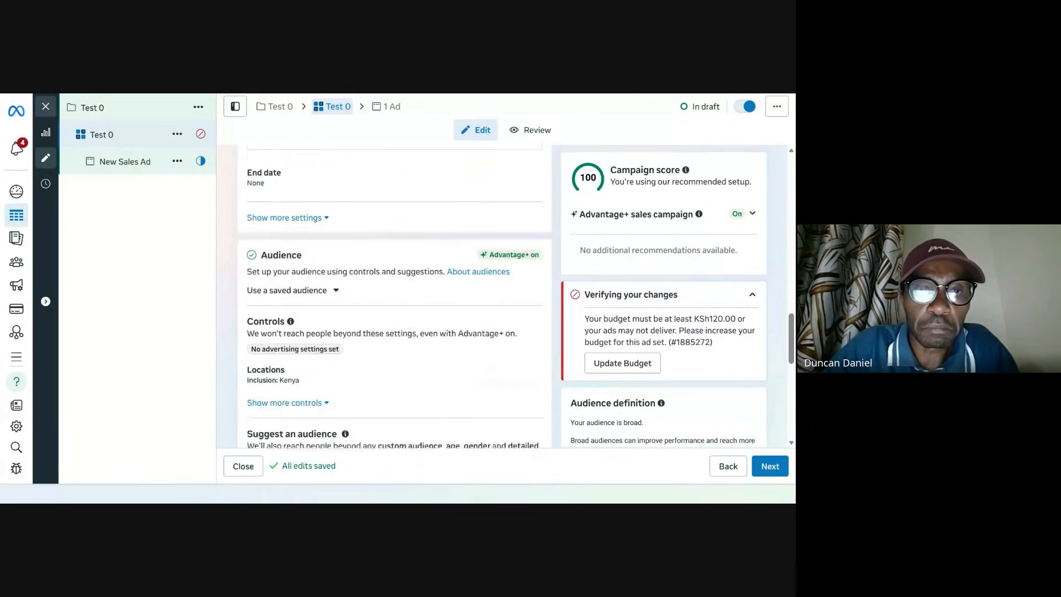
scroll(357, 386, "down", 5)
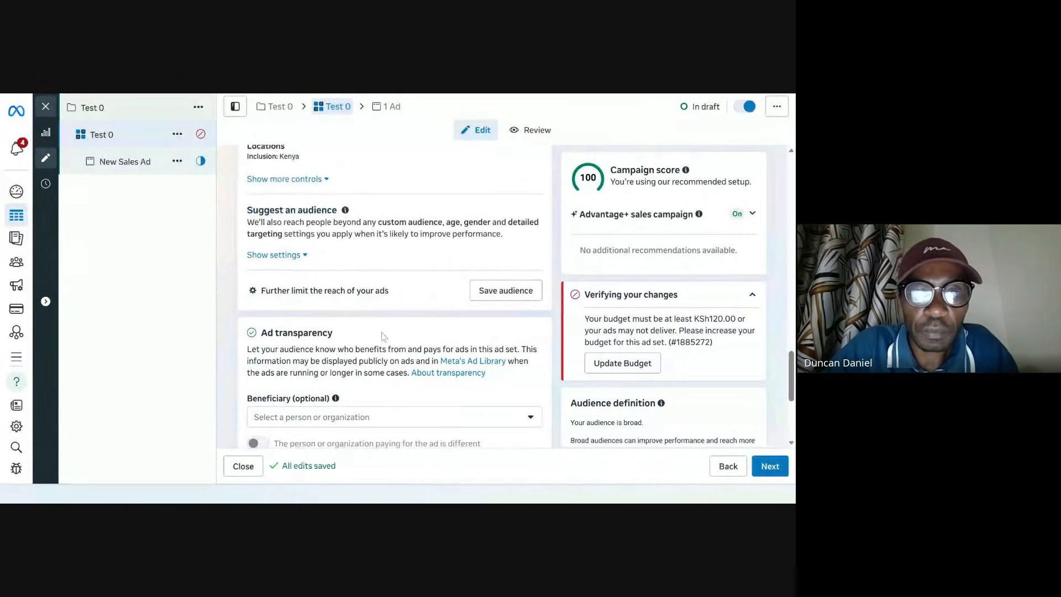
scroll(369, 282, "up", 2)
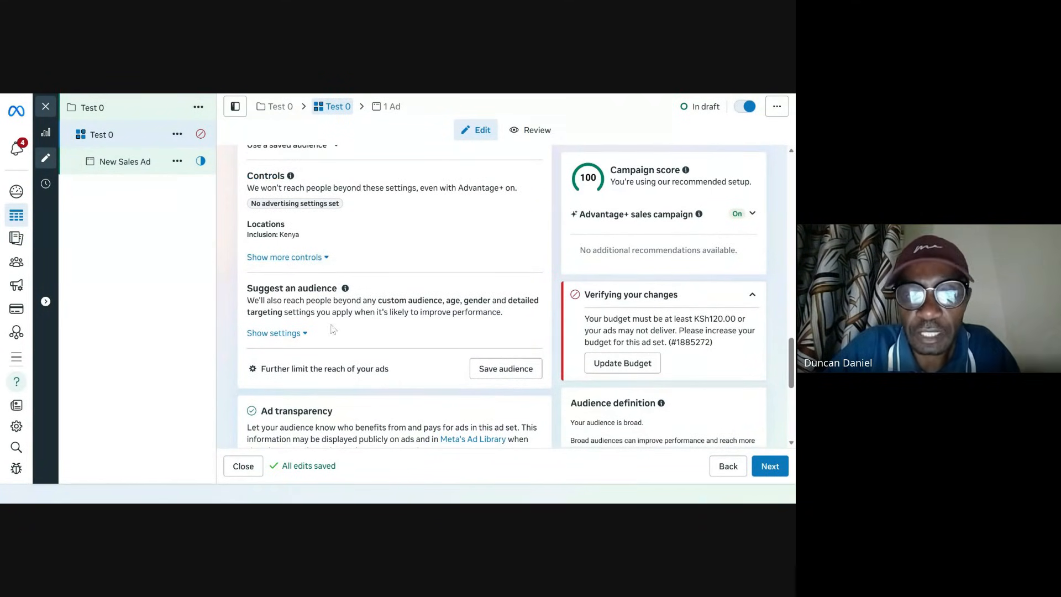
left_click(285, 256)
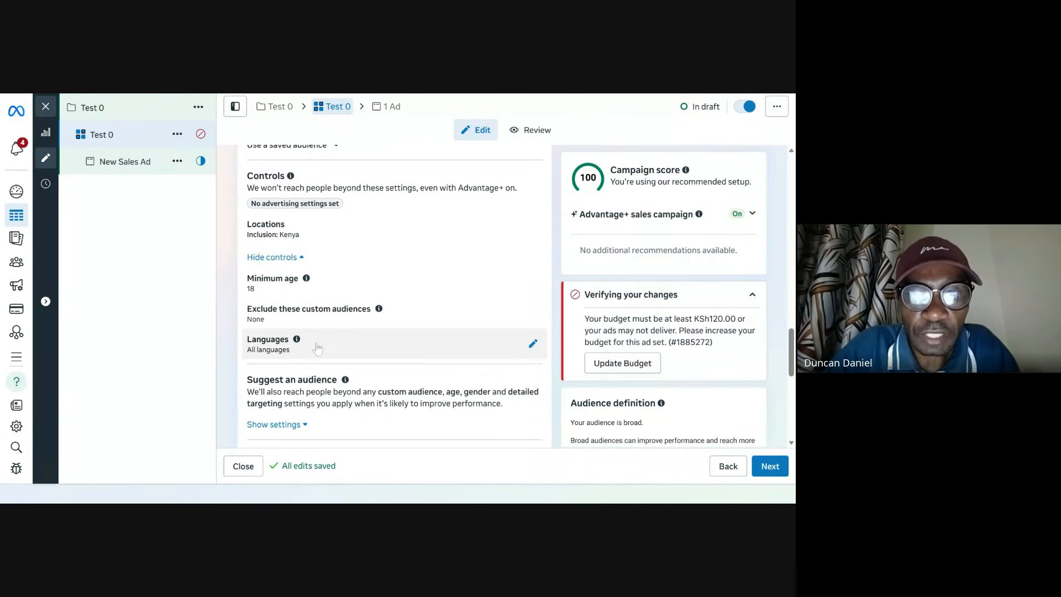
scroll(317, 344, "down", 3)
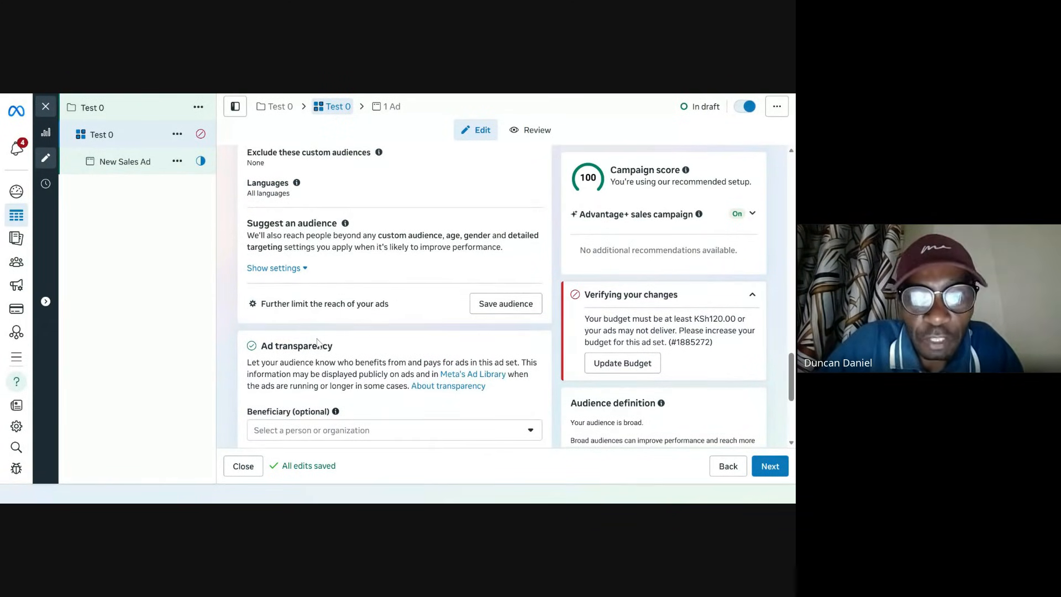
scroll(318, 343, "down", 3)
scroll(318, 343, "down", 1)
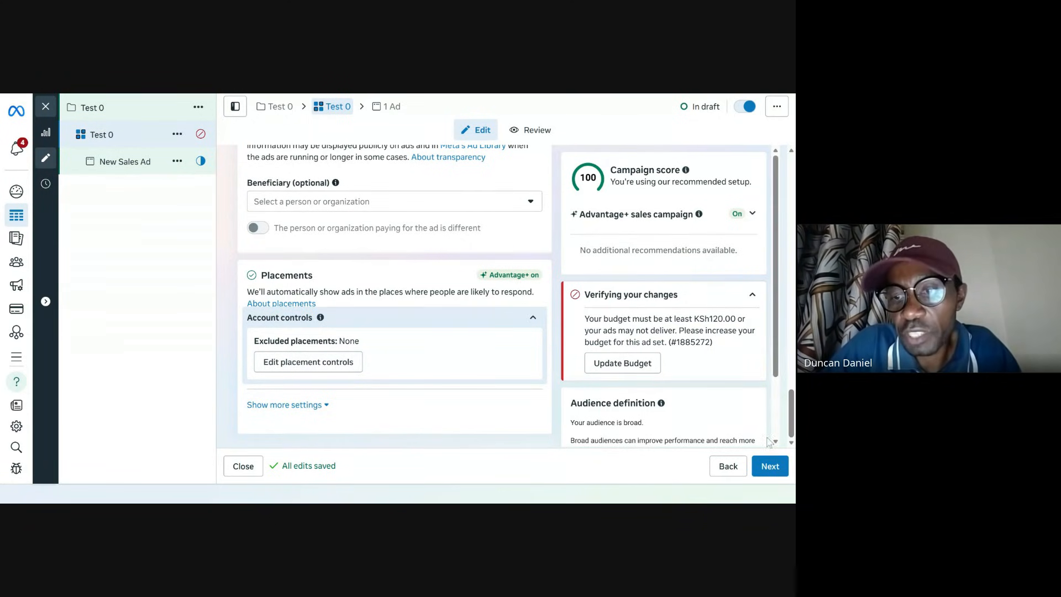
Step: Continue to the ad level and rename the ad as Test 0
left_click(773, 467)
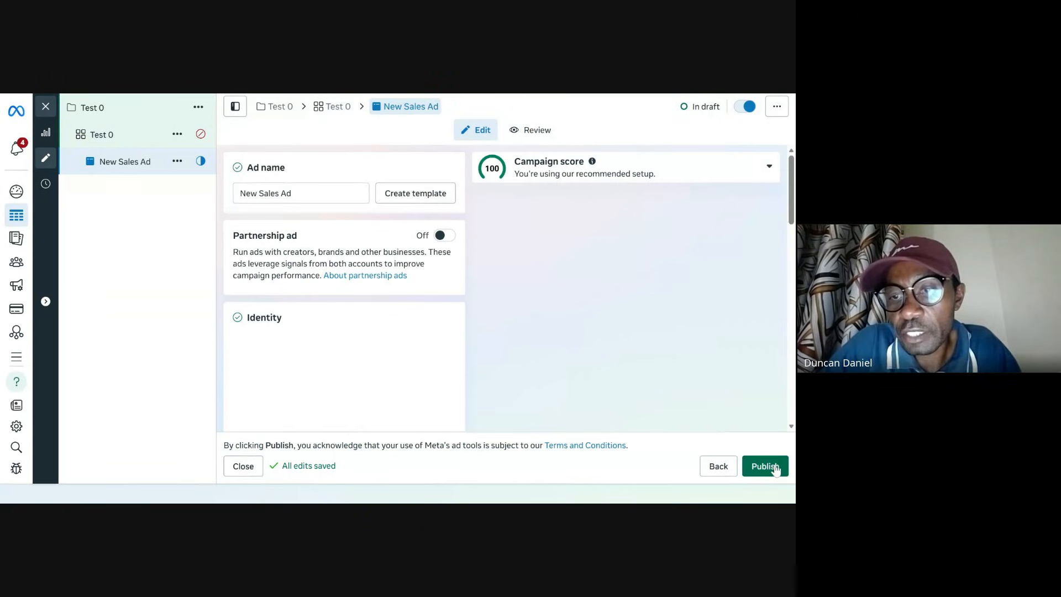
triple_click(293, 196)
type("Tes")
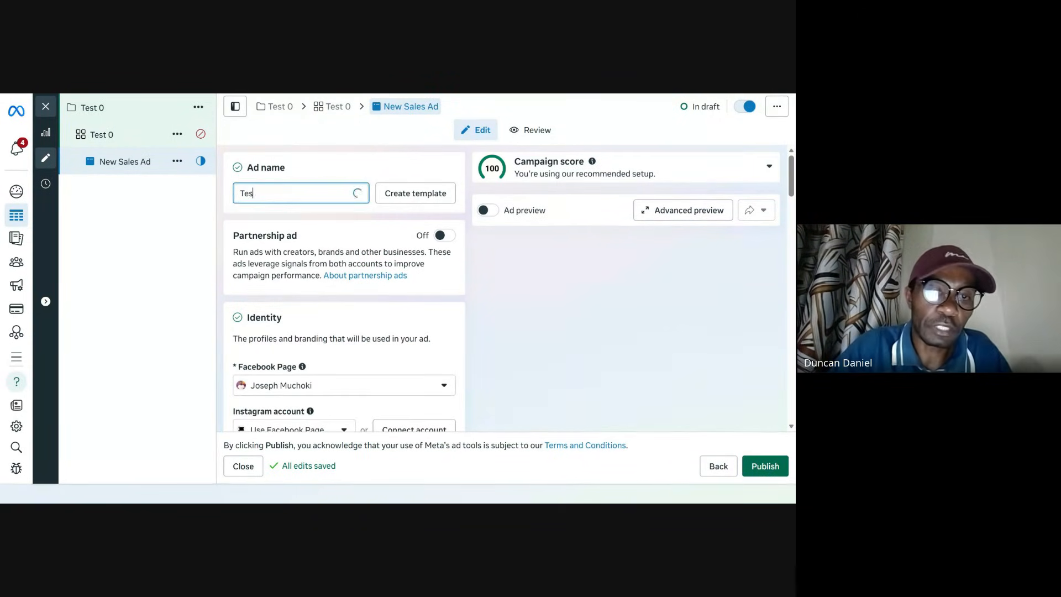
type("t 0")
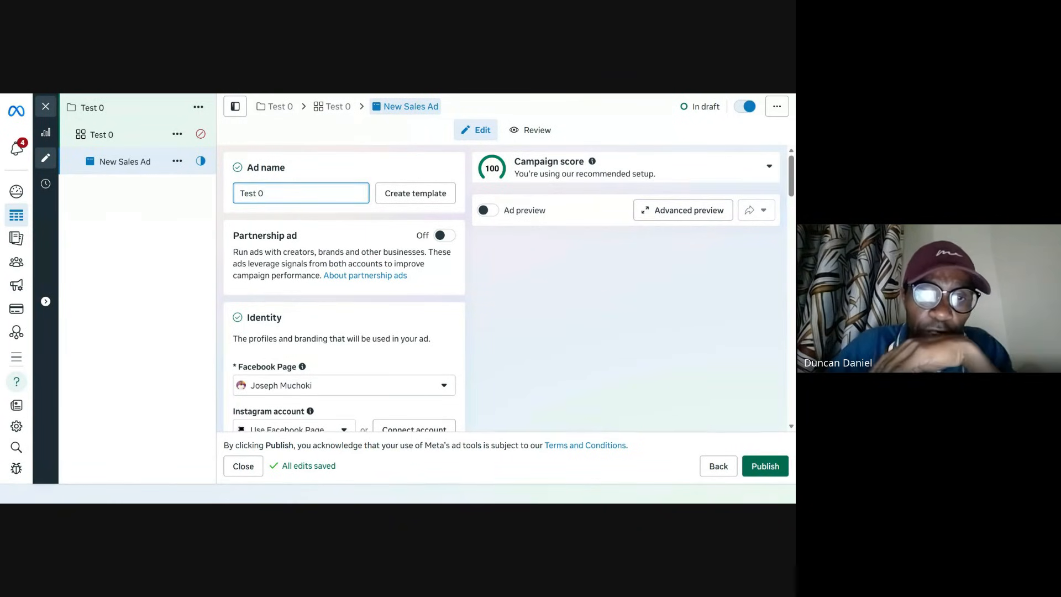
Step: Review the ad's Facebook Page identity and the ad setup options
scroll(344, 287, "down", 2)
scroll(319, 234, "down", 2)
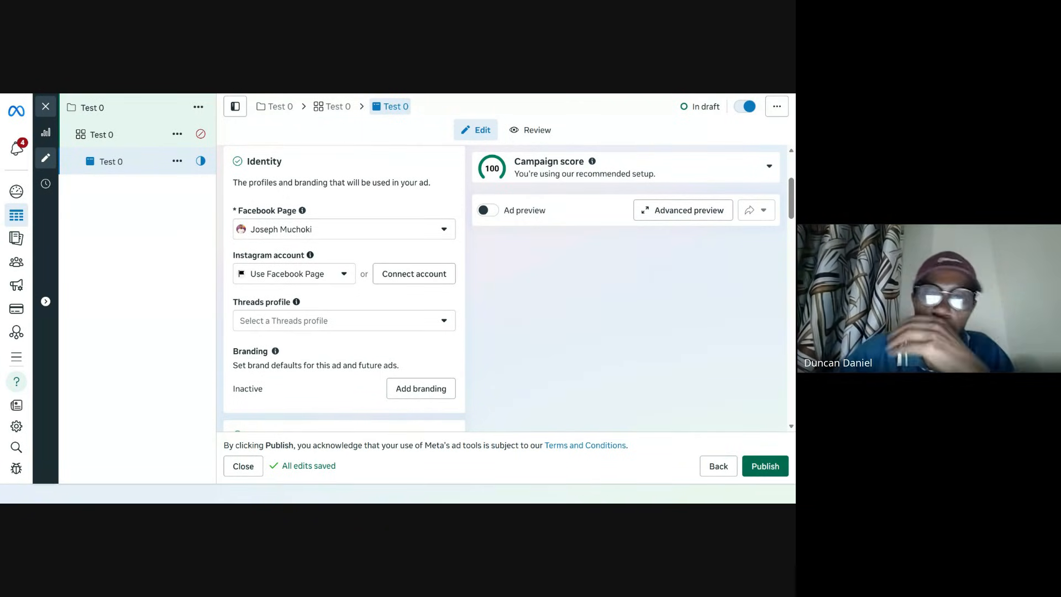
left_click(376, 236)
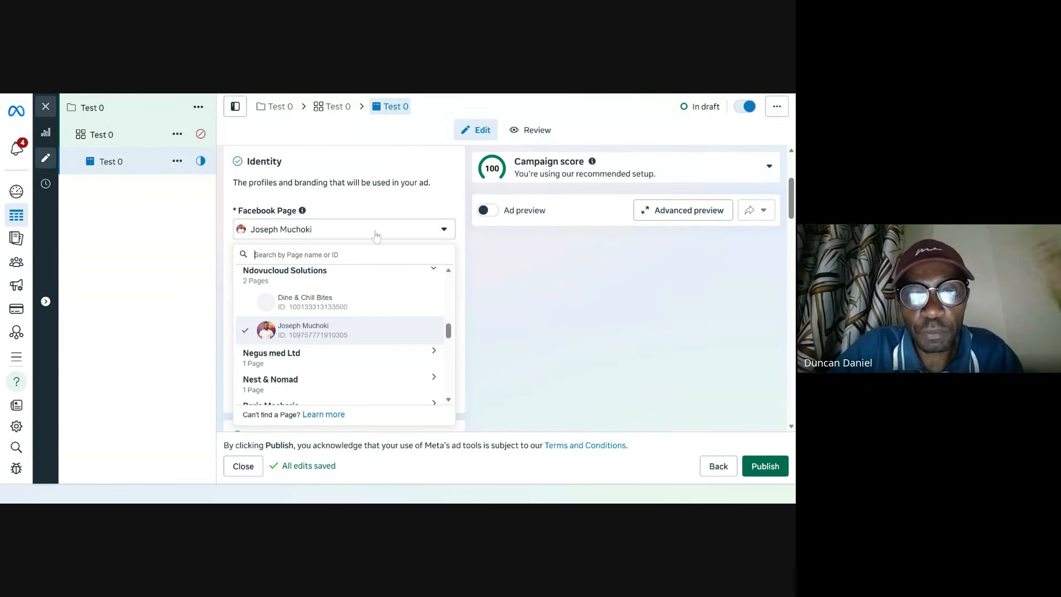
left_click(387, 236)
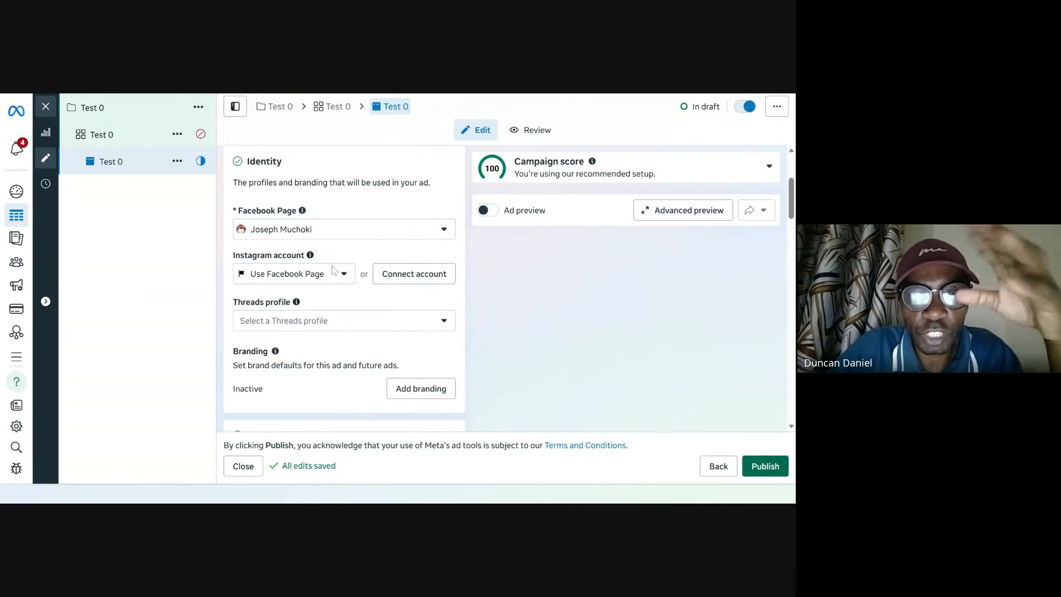
scroll(336, 271, "down", 2)
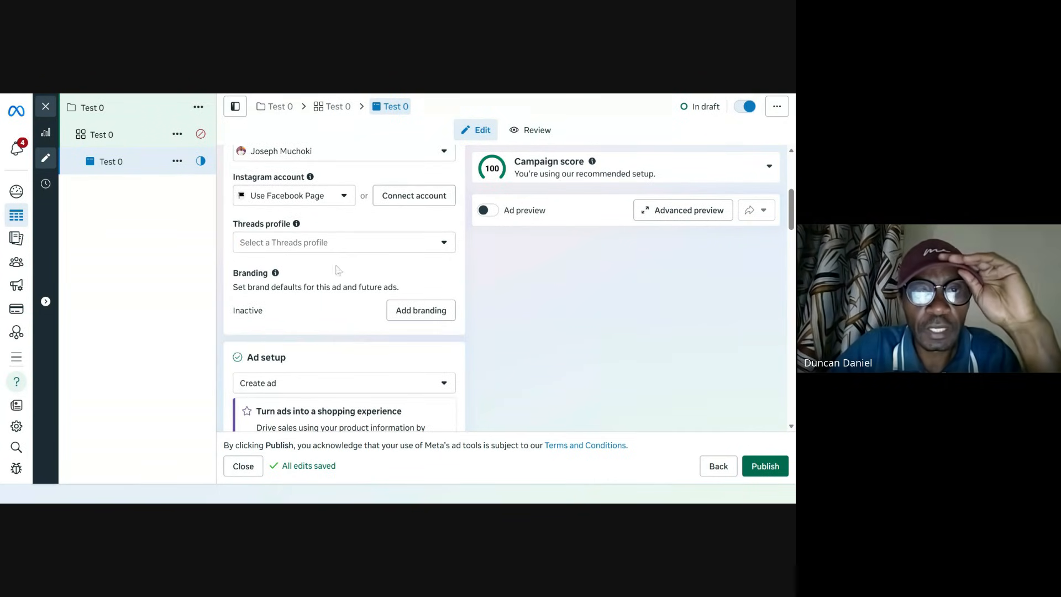
scroll(352, 251, "down", 2)
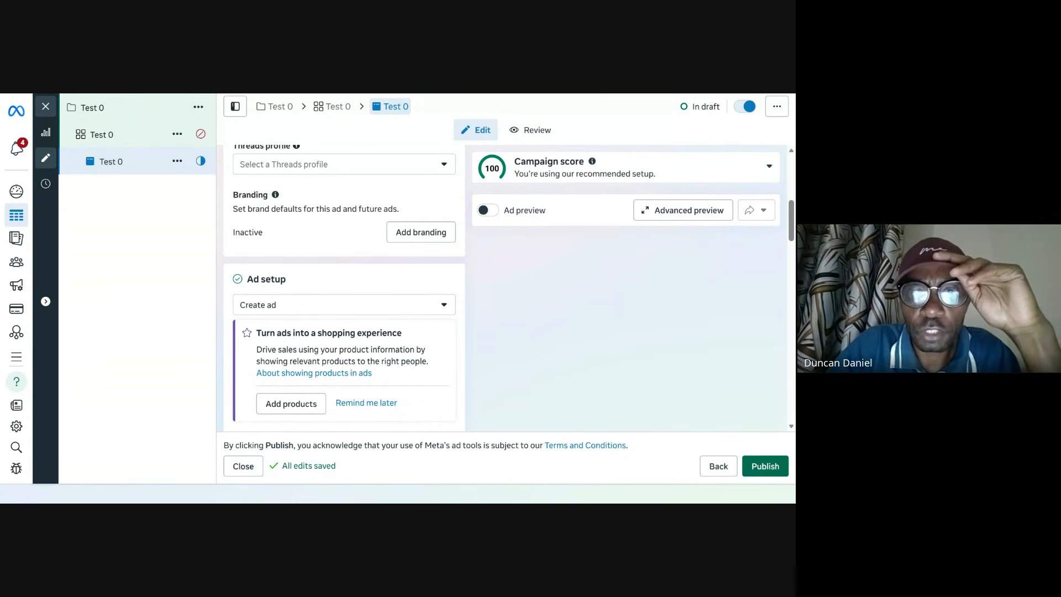
scroll(375, 267, "down", 5)
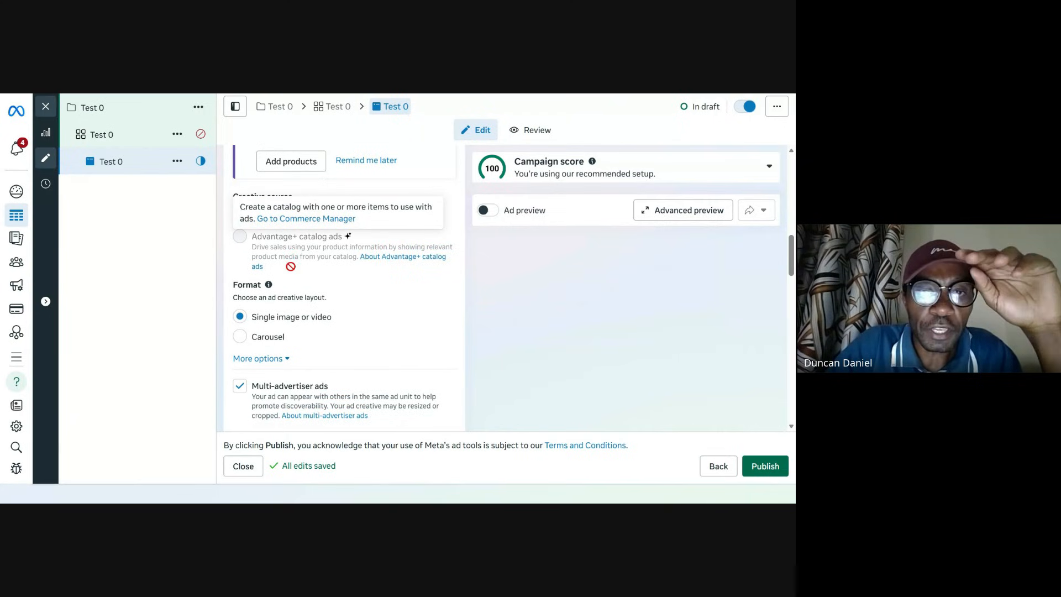
scroll(379, 275, "up", 2)
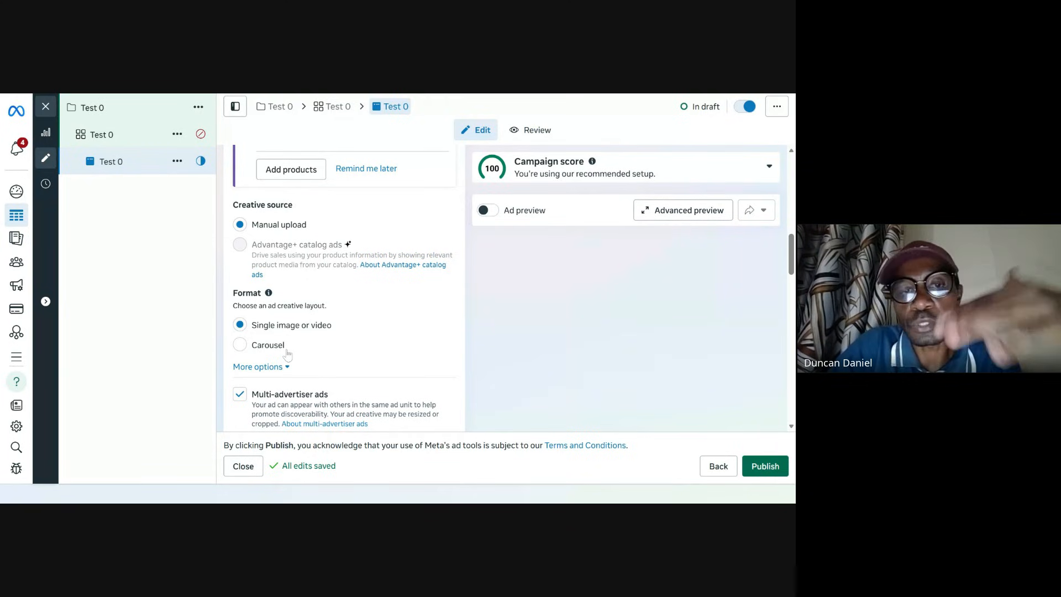
Step: Show more ad format options and review the destination and ad creative sections
left_click(287, 368)
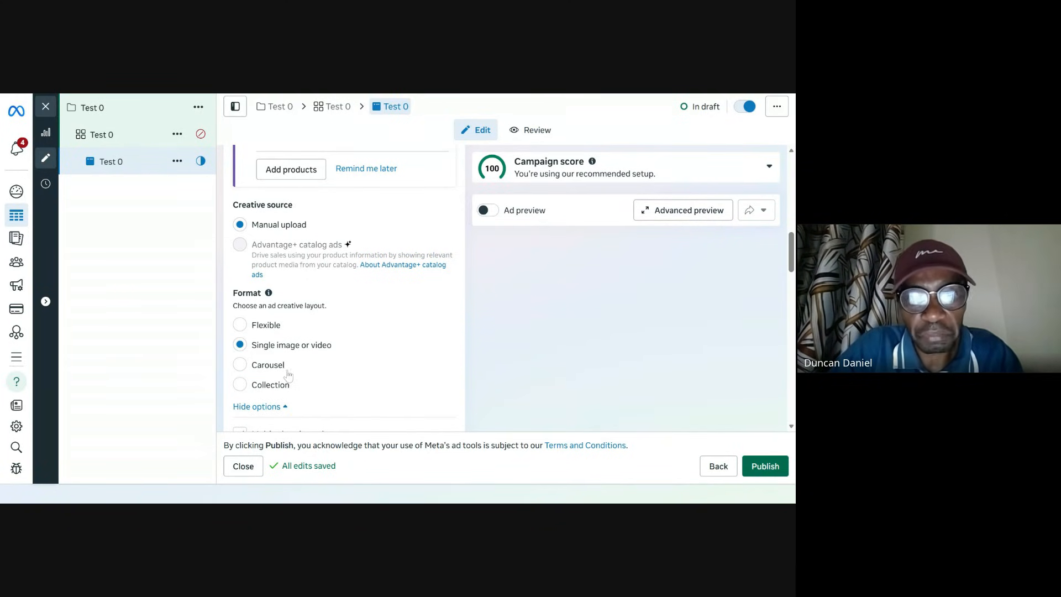
scroll(328, 373, "down", 1)
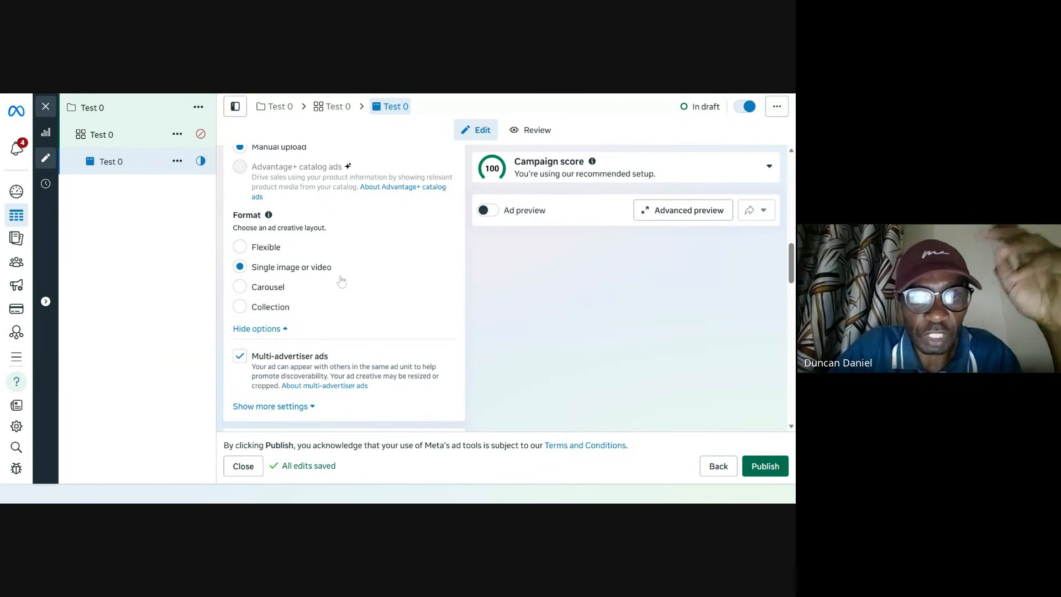
scroll(342, 282, "down", 3)
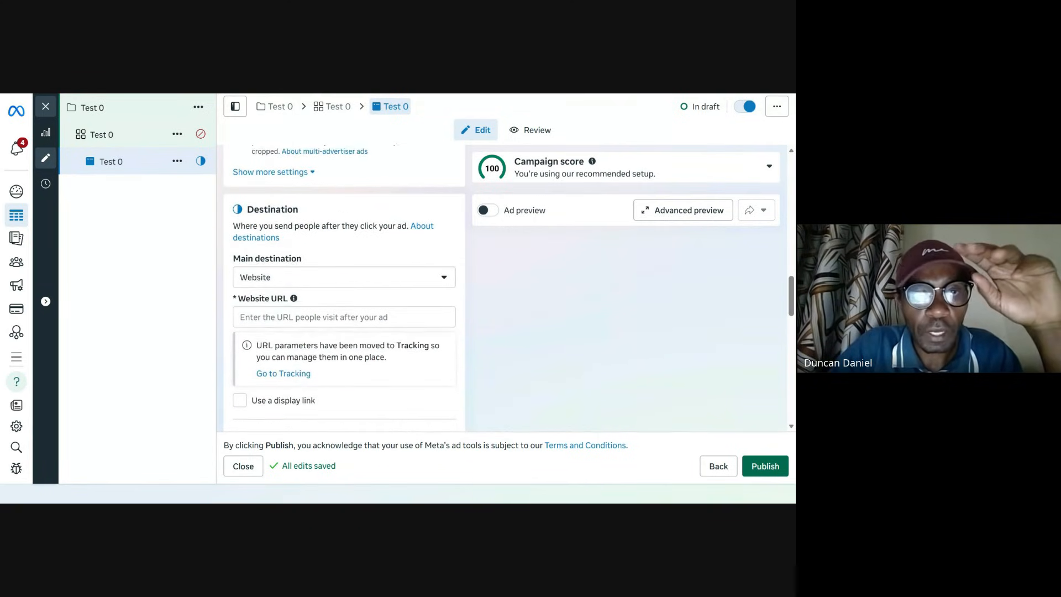
scroll(398, 254, "up", 2)
scroll(398, 255, "down", 1)
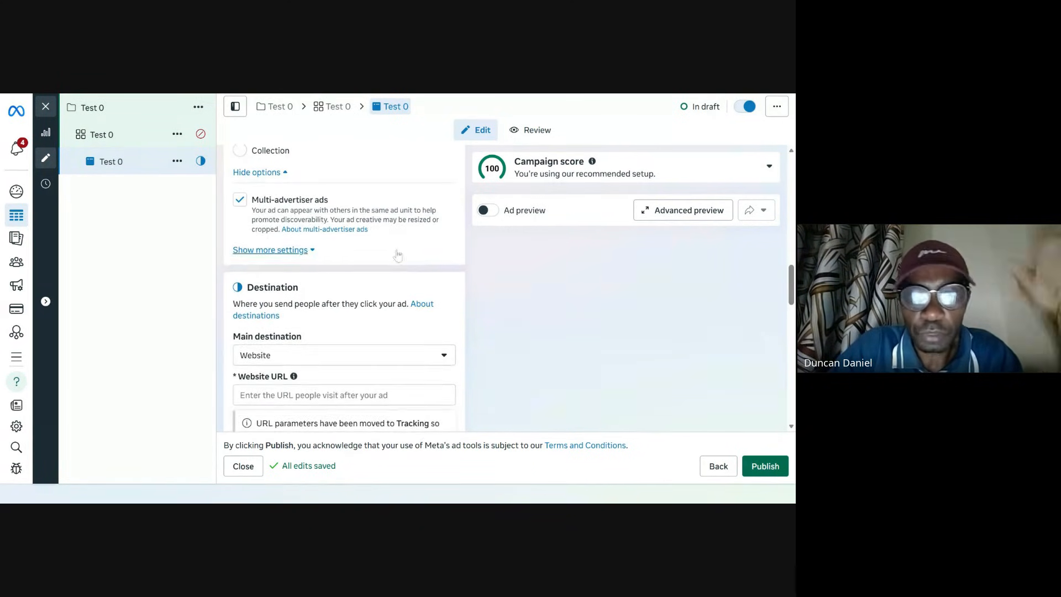
scroll(398, 255, "down", 3)
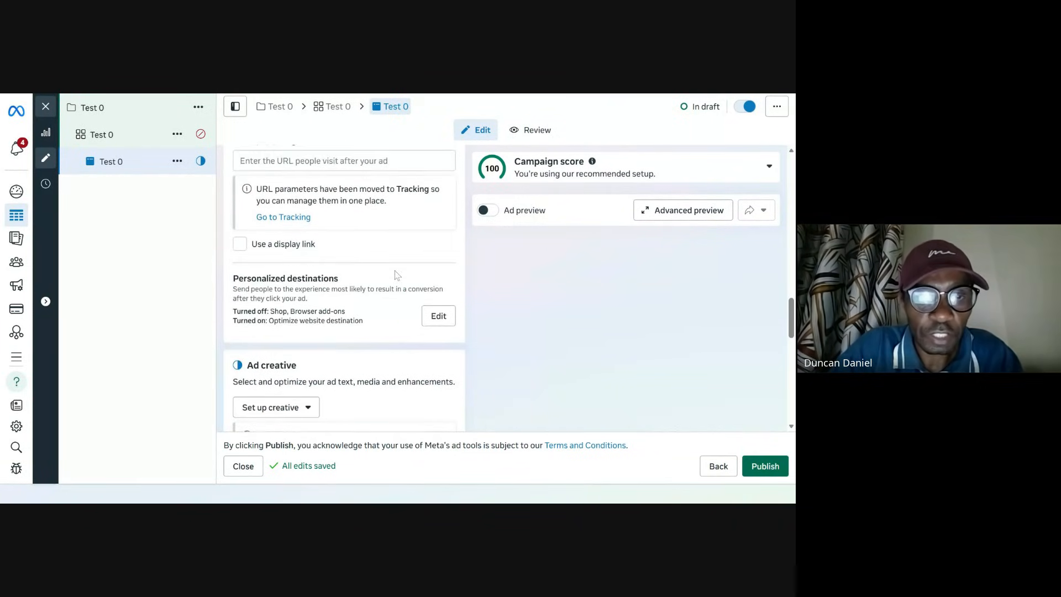
scroll(397, 275, "down", 1)
scroll(303, 265, "down", 1)
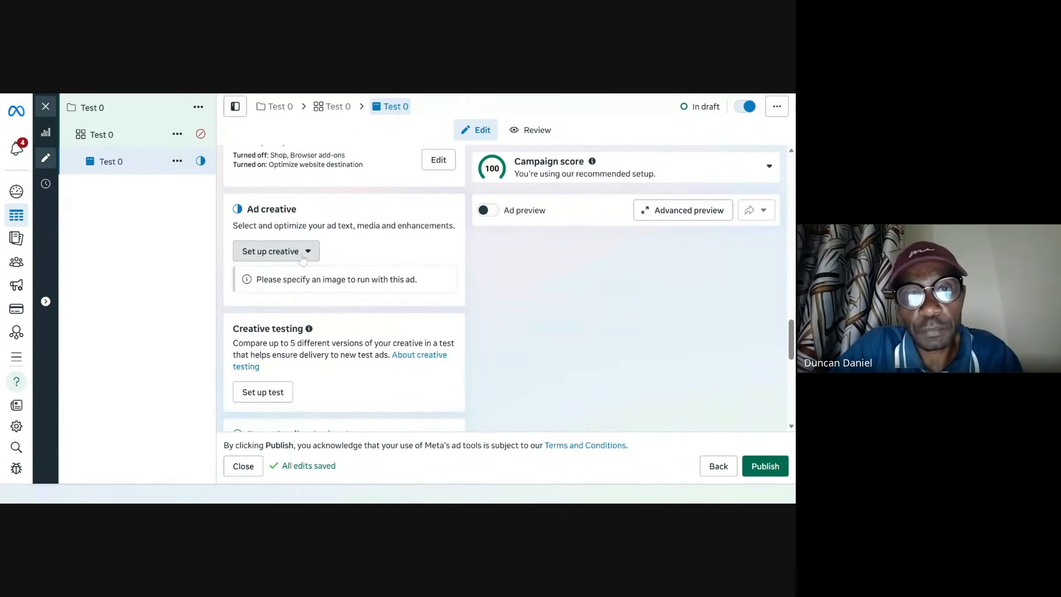
Step: Set up an image or video creative and confirm the selected creative image as the ad's media
left_click(303, 252)
left_click(287, 283)
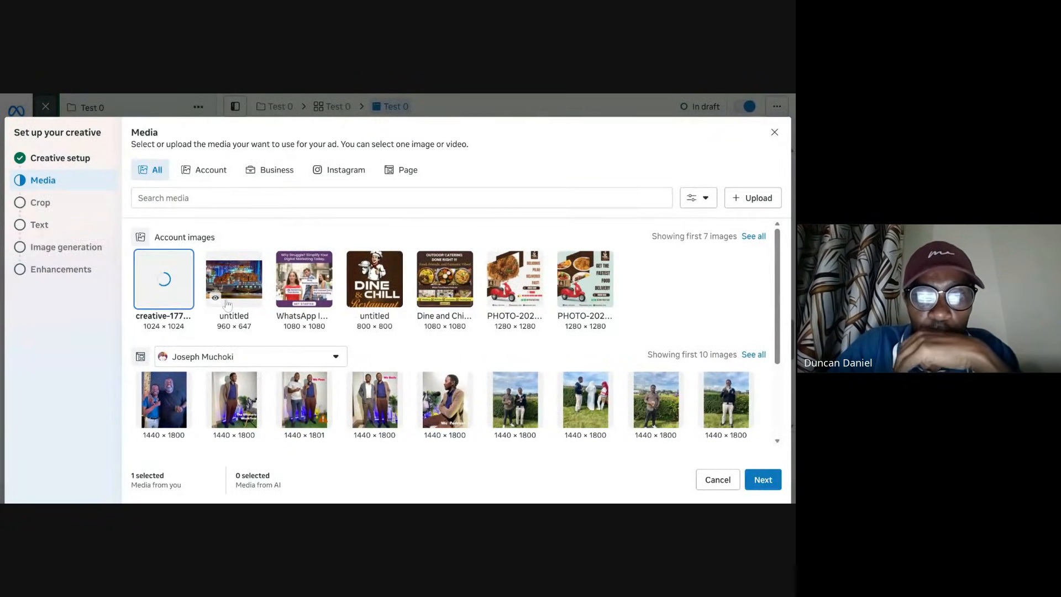
left_click(761, 484)
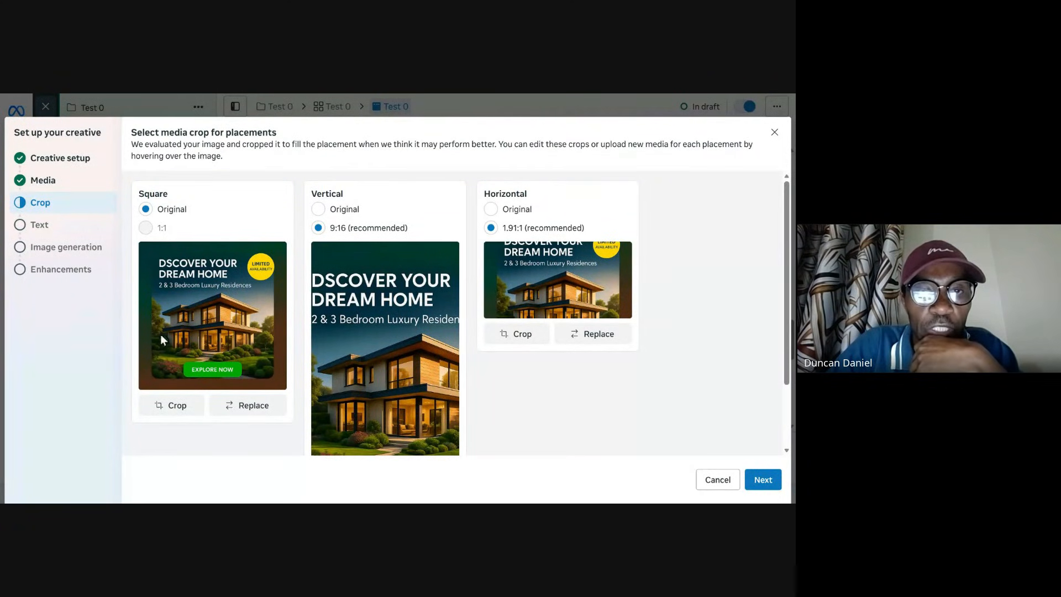
Step: Set the vertical and horizontal placement crops to Original and continue to the text step
scroll(363, 277, "down", 2)
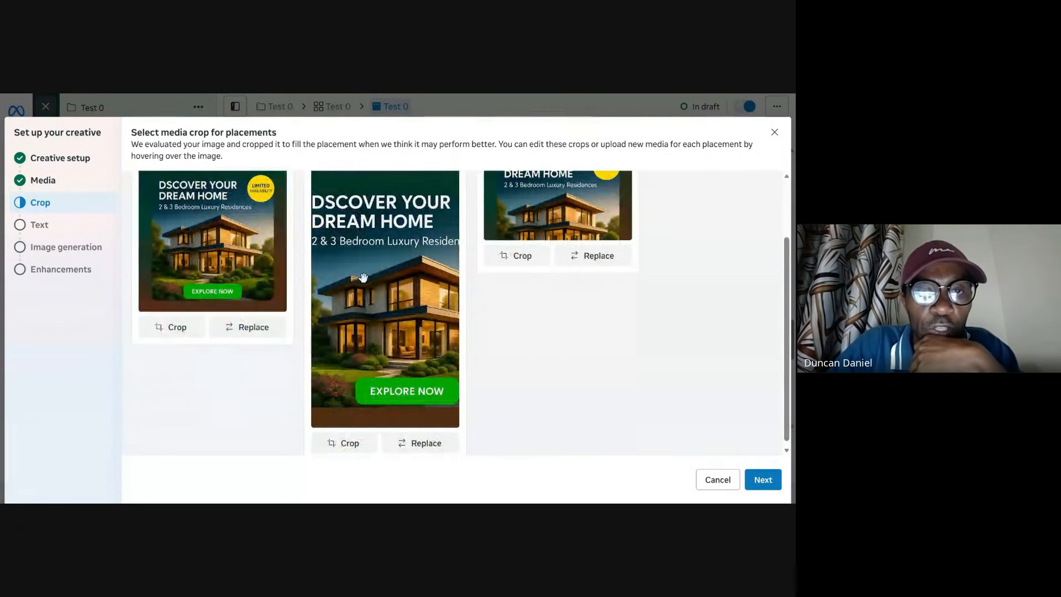
scroll(362, 270, "up", 2)
scroll(359, 259, "down", 1)
scroll(355, 252, "up", 1)
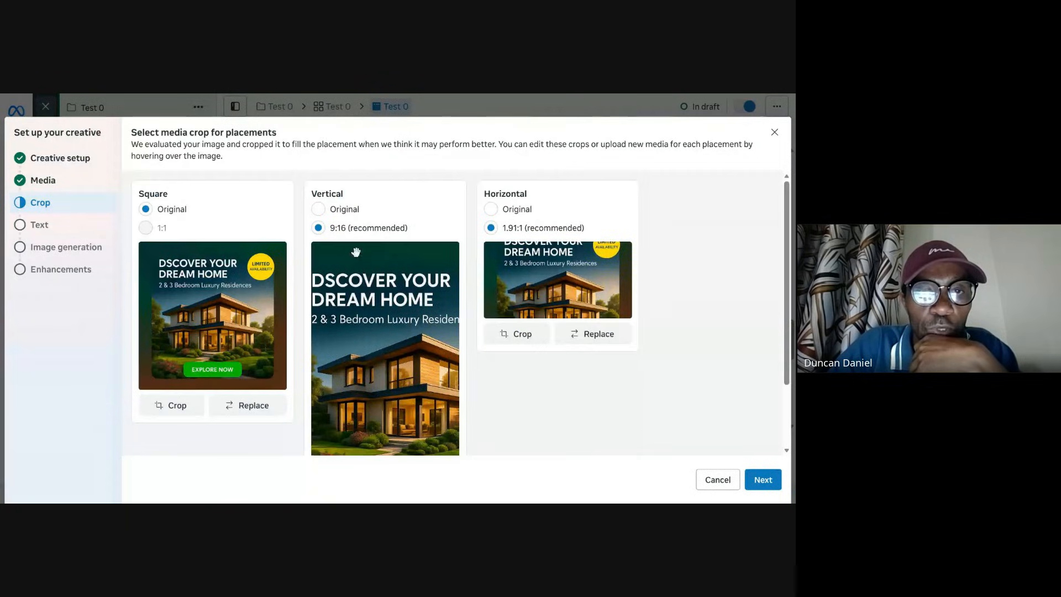
left_click(338, 212)
scroll(395, 355, "down", 3)
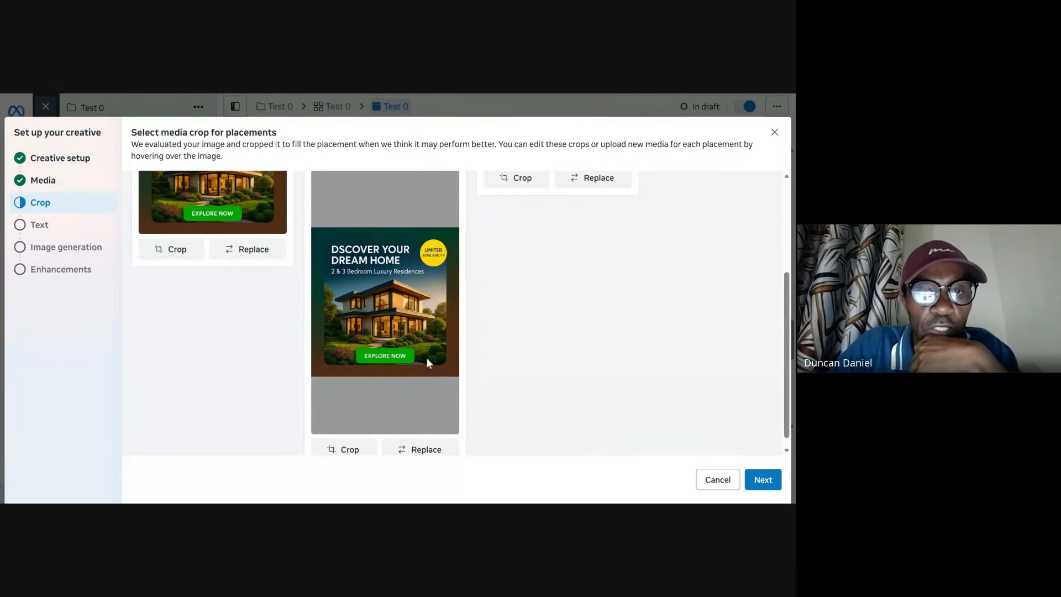
scroll(405, 320, "up", 3)
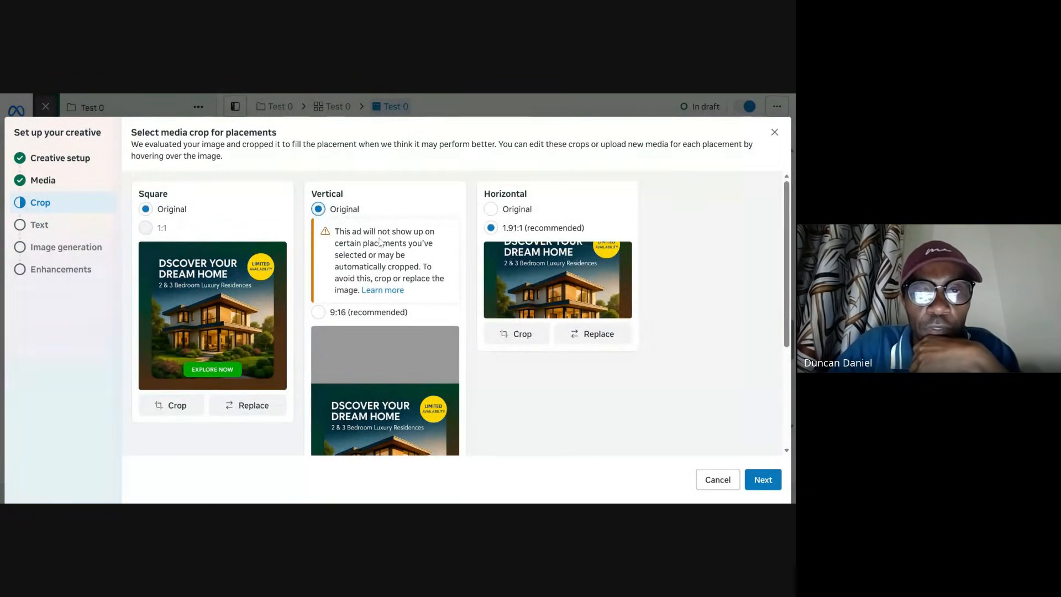
left_click(491, 210)
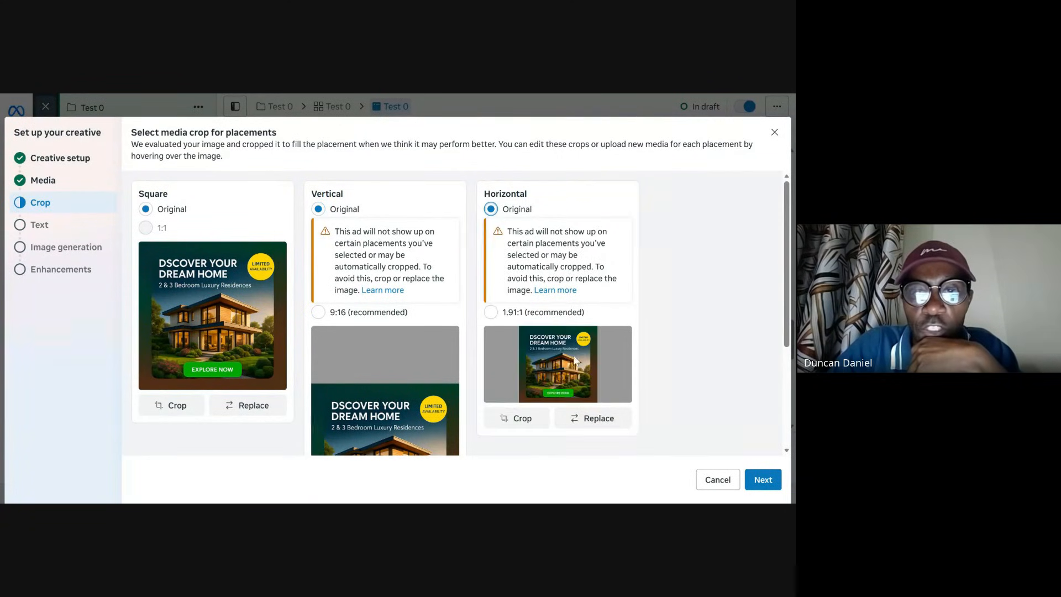
scroll(587, 391, "down", 2)
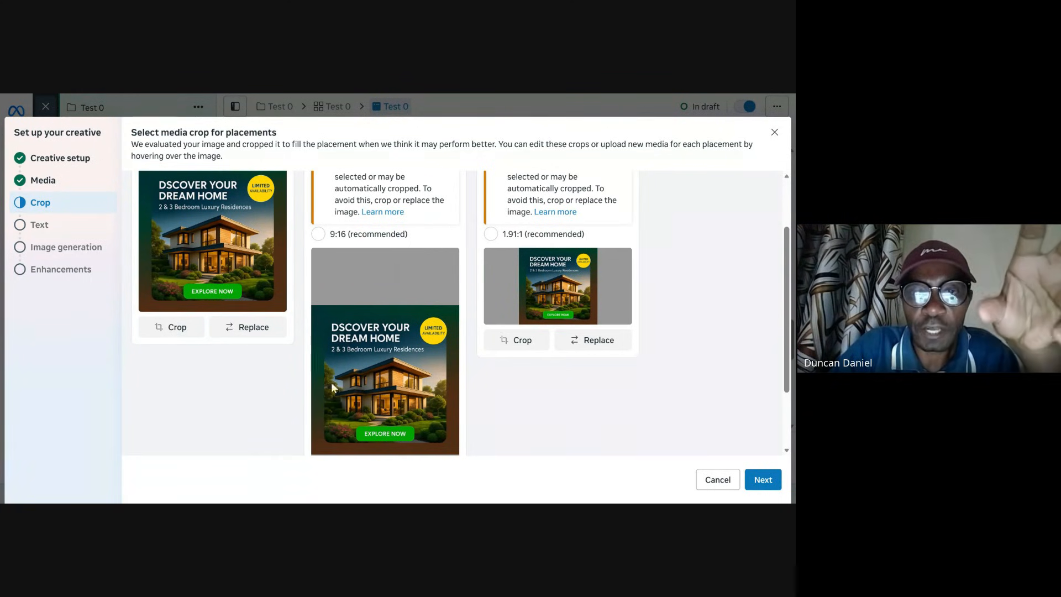
scroll(340, 340, "up", 2)
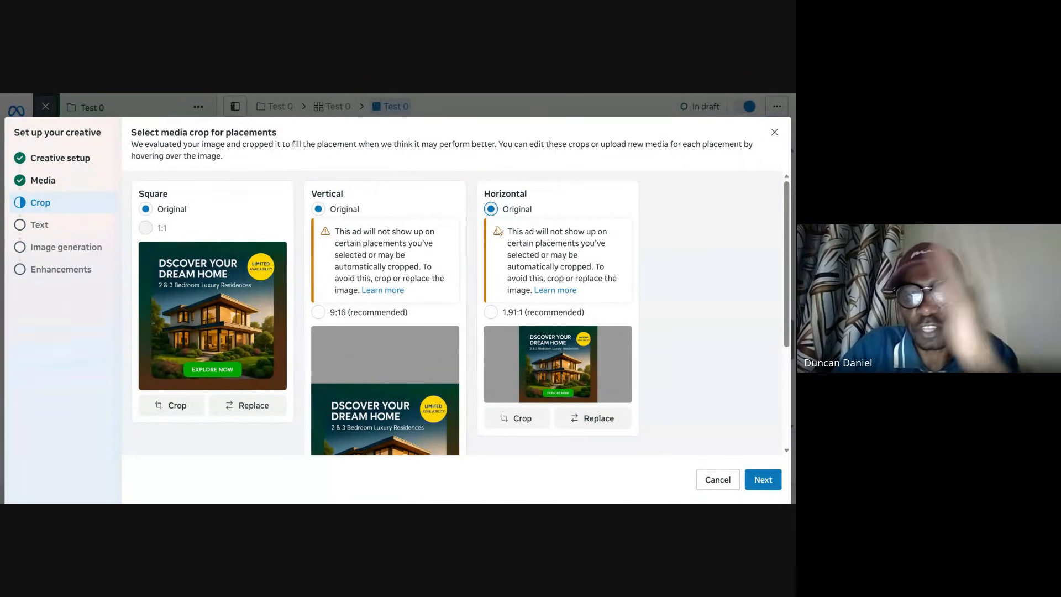
scroll(497, 228, "down", 3)
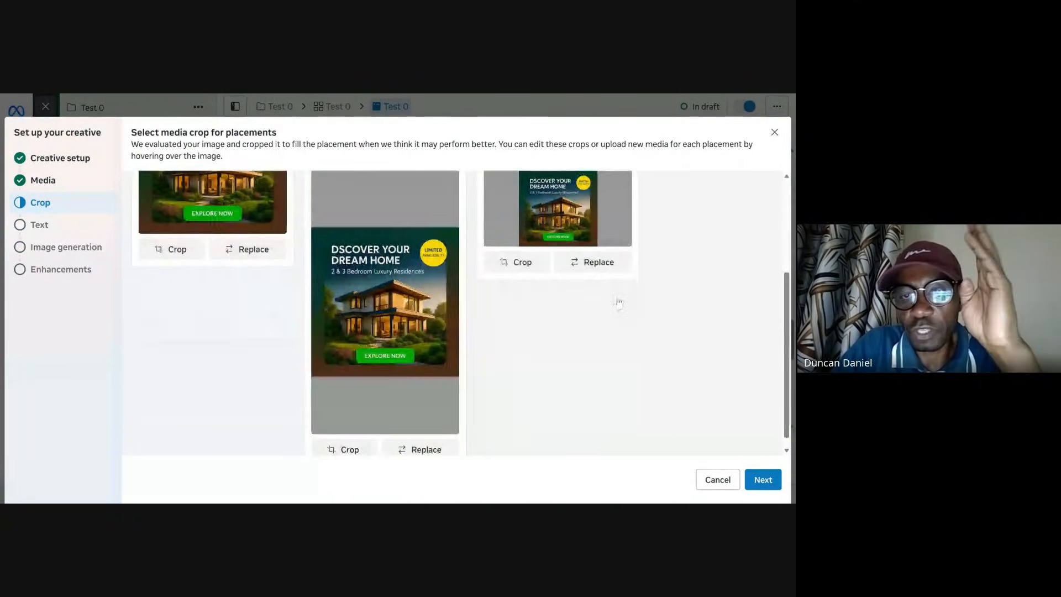
left_click(761, 481)
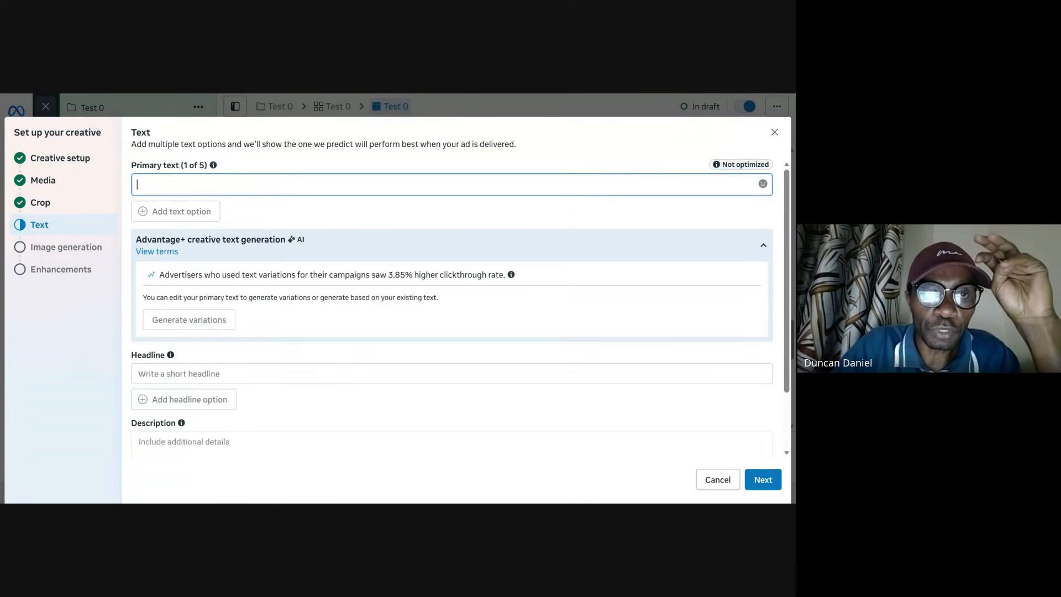
Step: Paste the Northlands City caption with hashtags as primary text, generate persona-tailored text variations, and continue
type("From breathtaking views to exquisite designs, Northlands City offers the premium lifestyle you desire. Step into your dream home today. 🏠✨  #LuxuryHomes #NorthlandsCity #KenyaRealEstate")
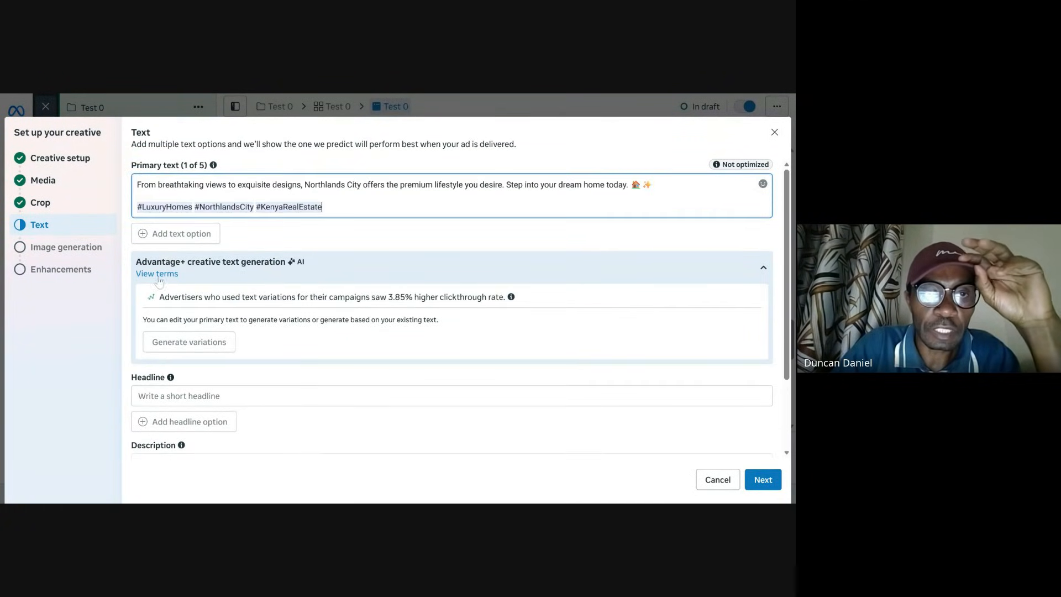
left_click(188, 341)
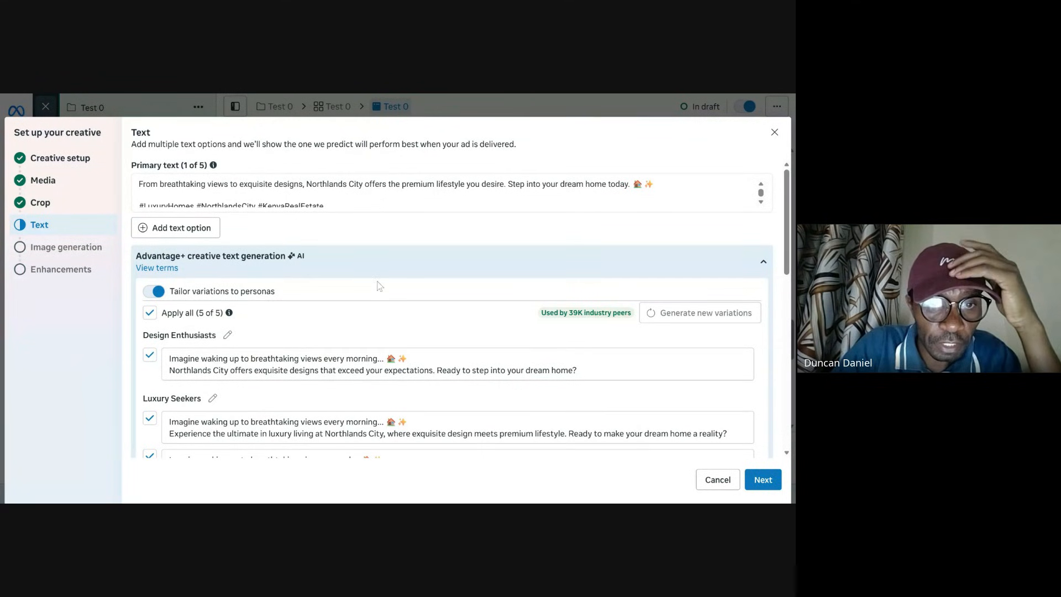
scroll(394, 323, "down", 5)
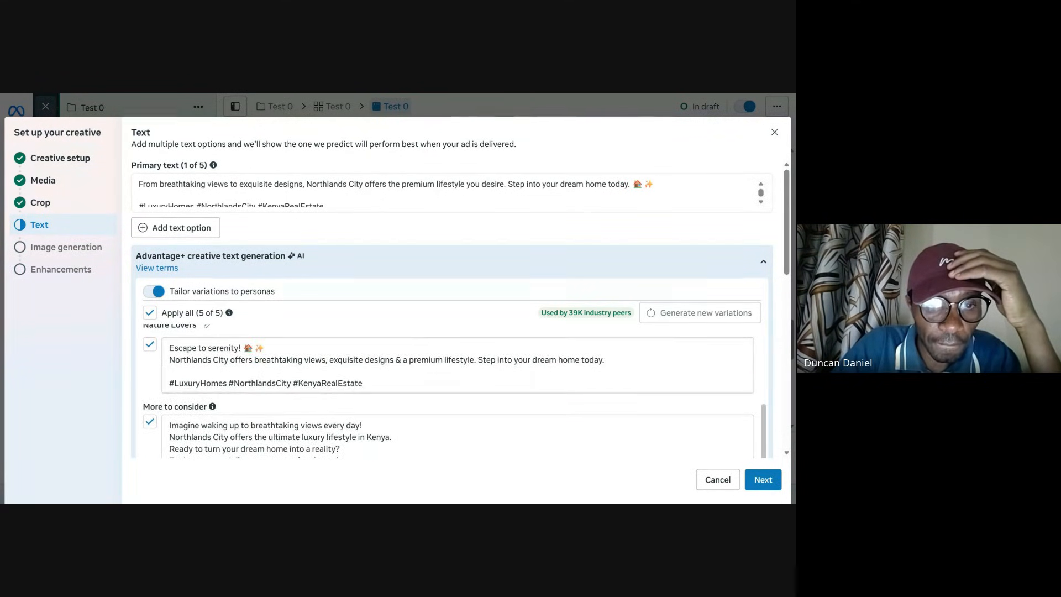
scroll(282, 317, "down", 10)
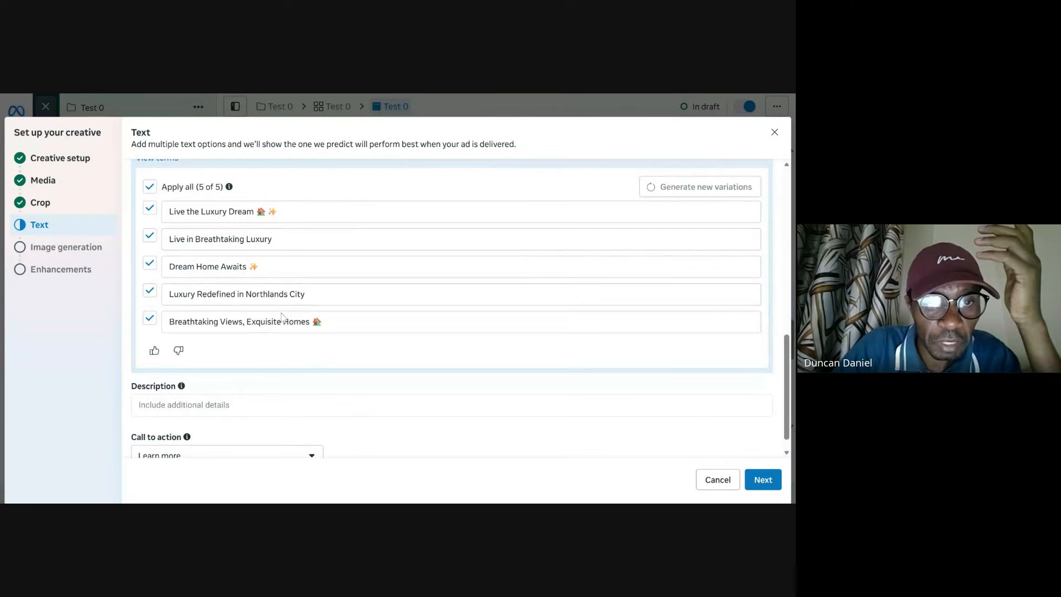
scroll(467, 338, "down", 1)
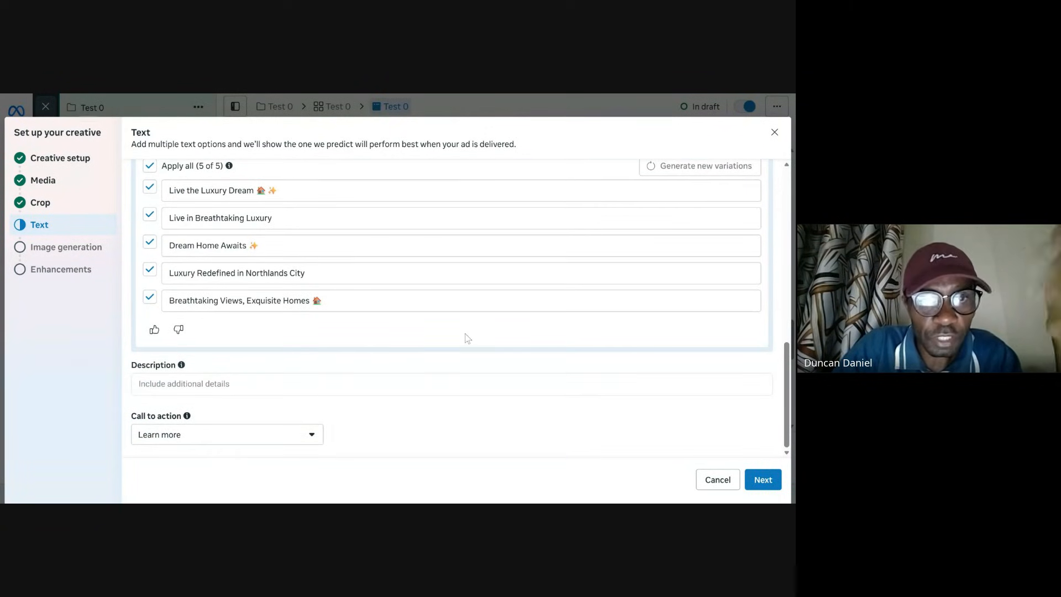
scroll(467, 337, "up", 10)
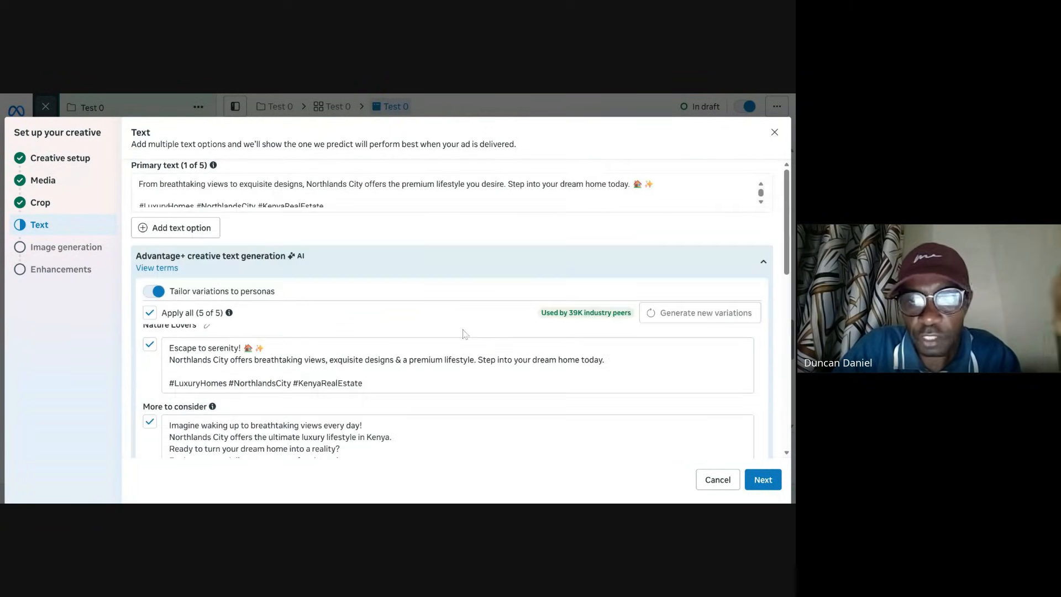
left_click(771, 482)
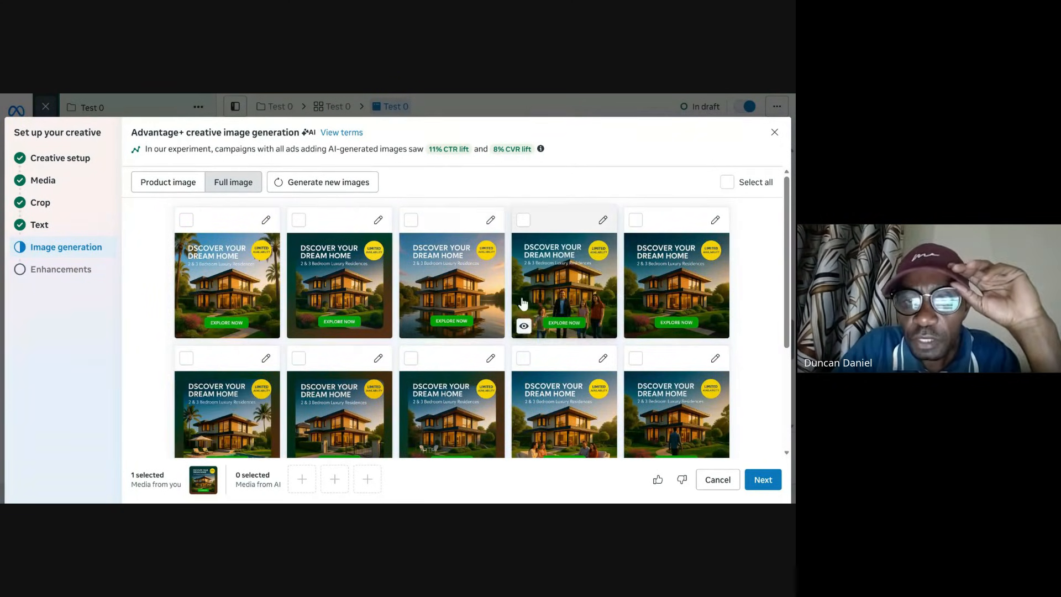
Step: Skip the AI-generated images and accept the default creative enhancements to finish the creative setup
scroll(455, 313, "down", 3)
scroll(452, 320, "up", 3)
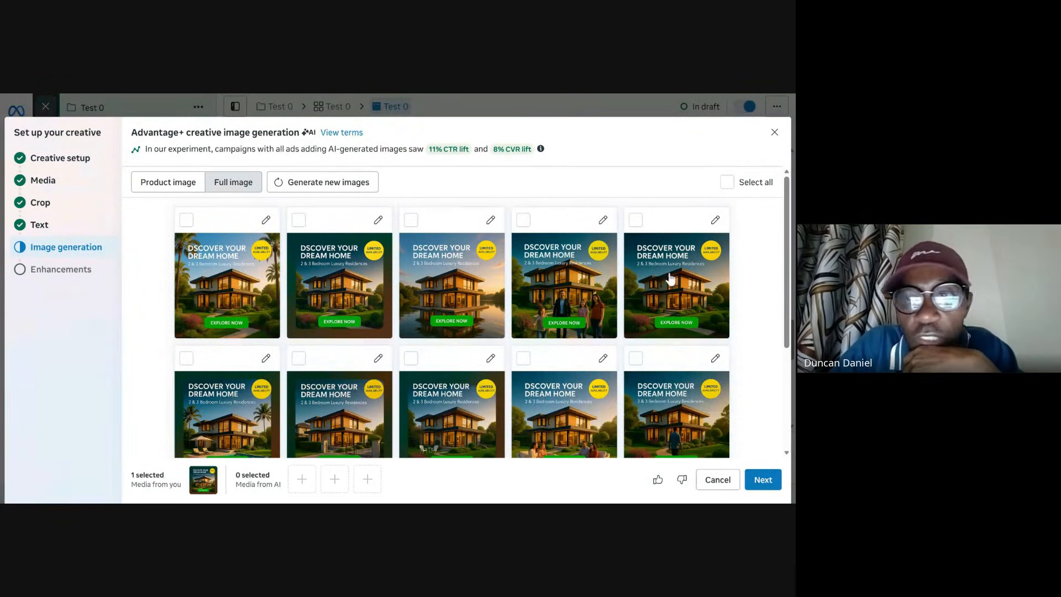
left_click(761, 485)
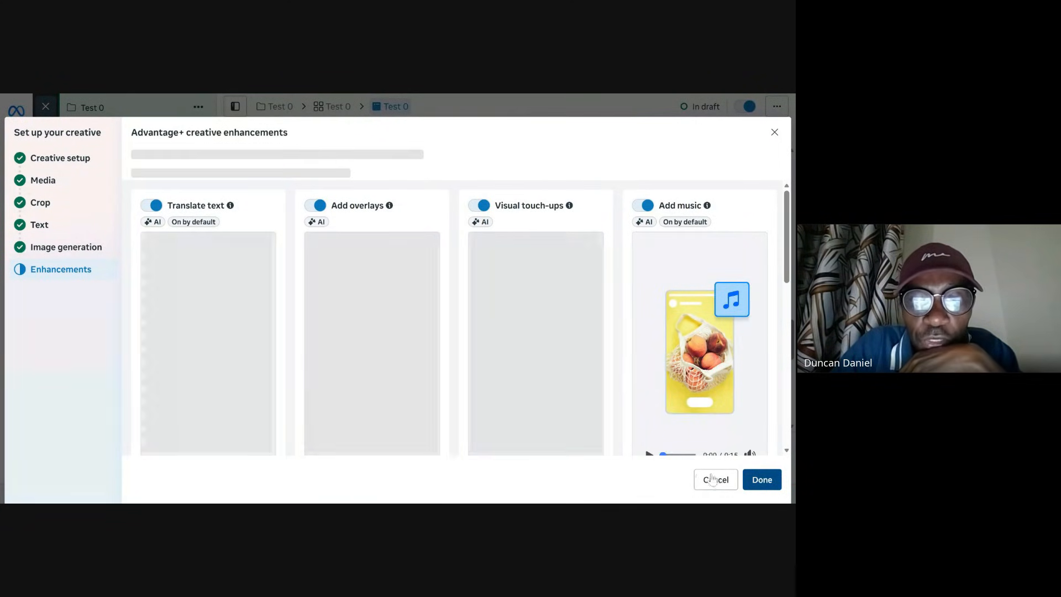
left_click(757, 476)
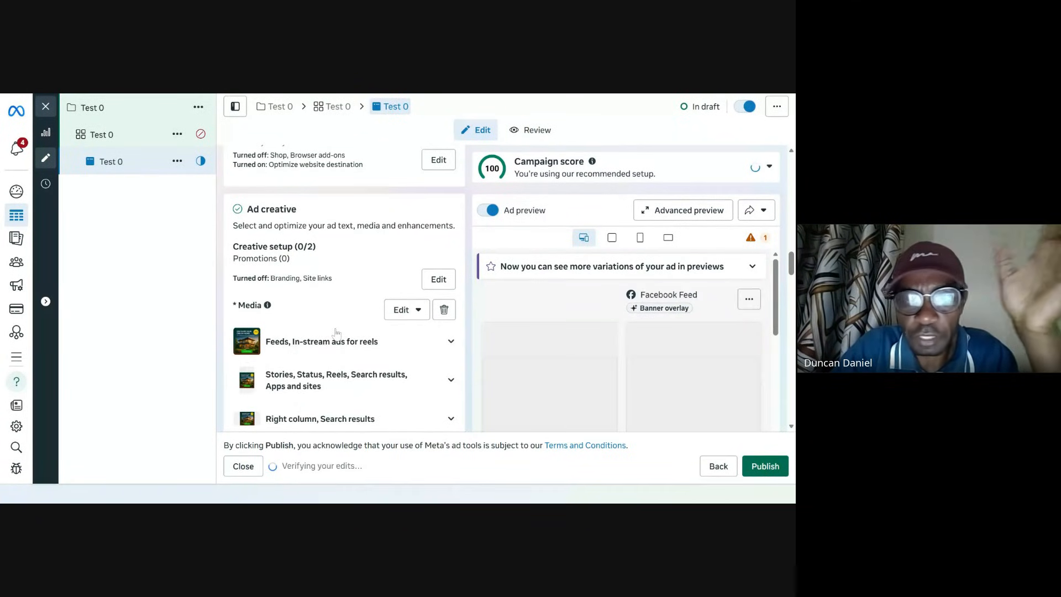
Step: Review the ad creative's media placements, primary text and AI text variations in the ad editor
scroll(614, 336, "down", 3)
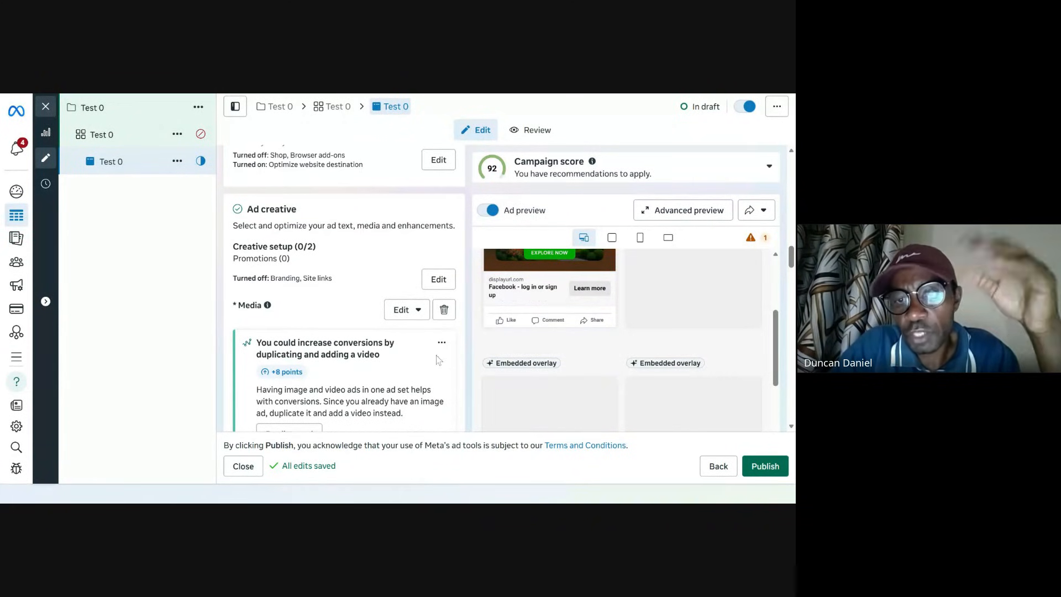
scroll(412, 351, "down", 2)
scroll(409, 350, "down", 5)
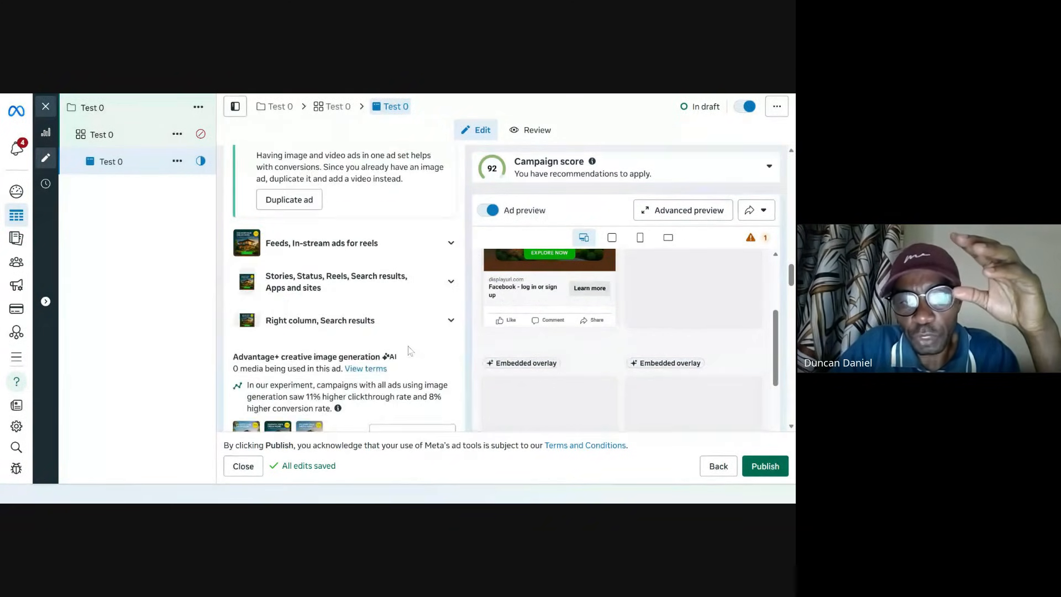
scroll(381, 369, "down", 6)
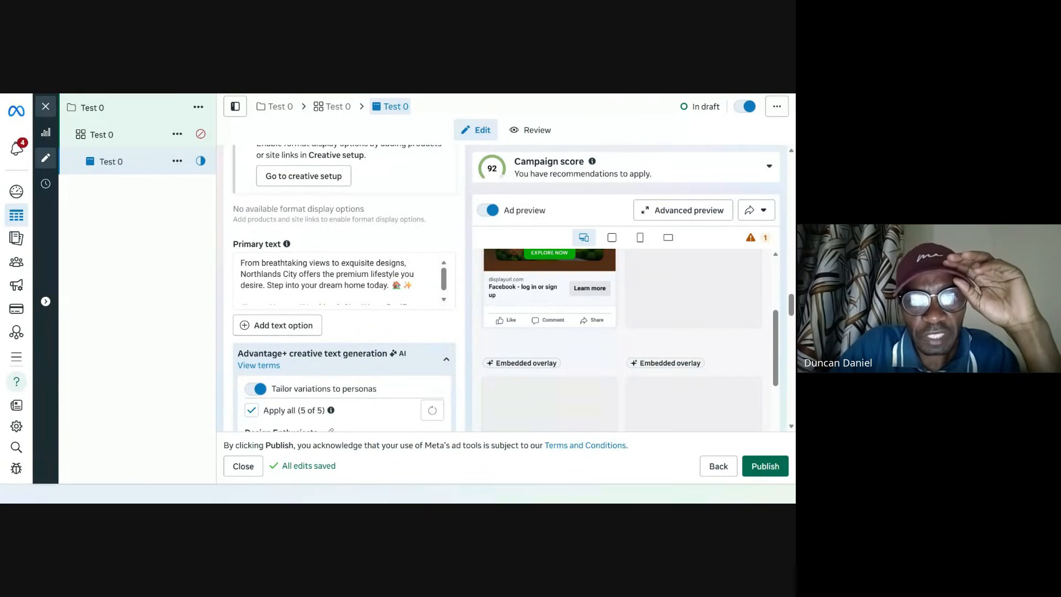
scroll(364, 271, "down", 3)
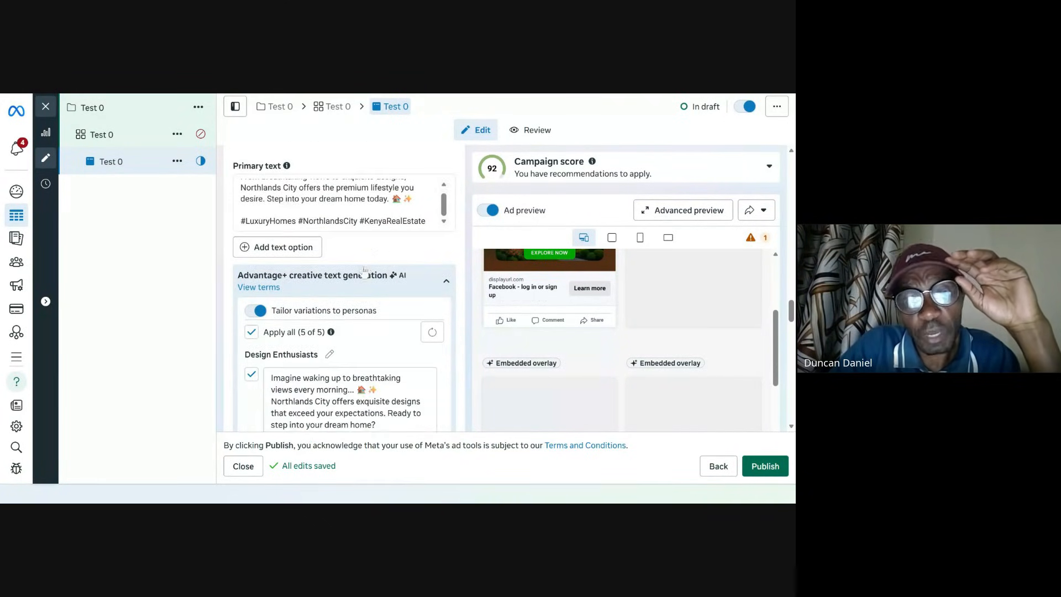
scroll(343, 221, "up", 3)
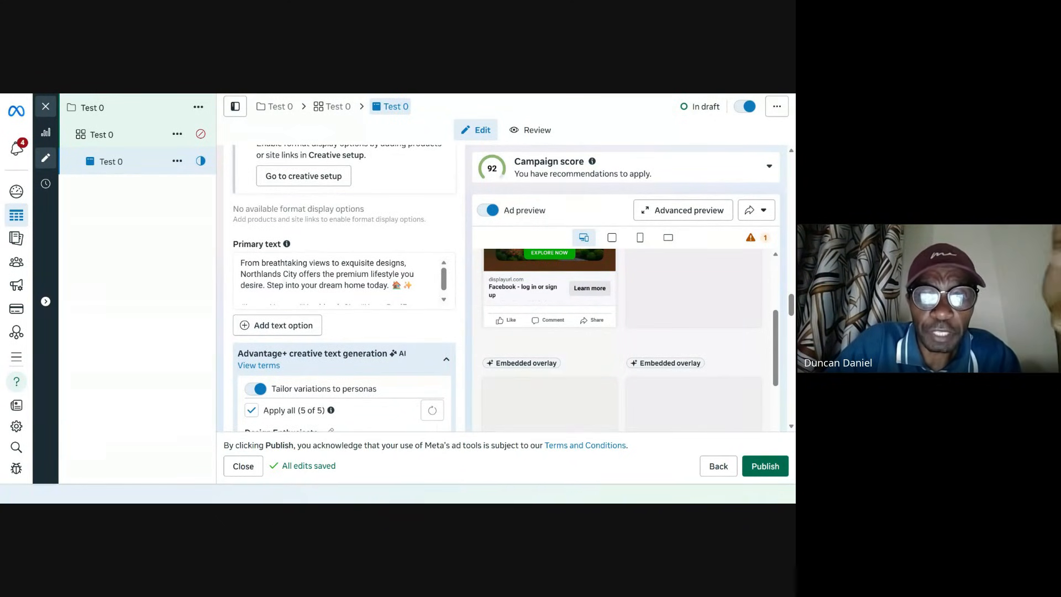
scroll(285, 332, "down", 5)
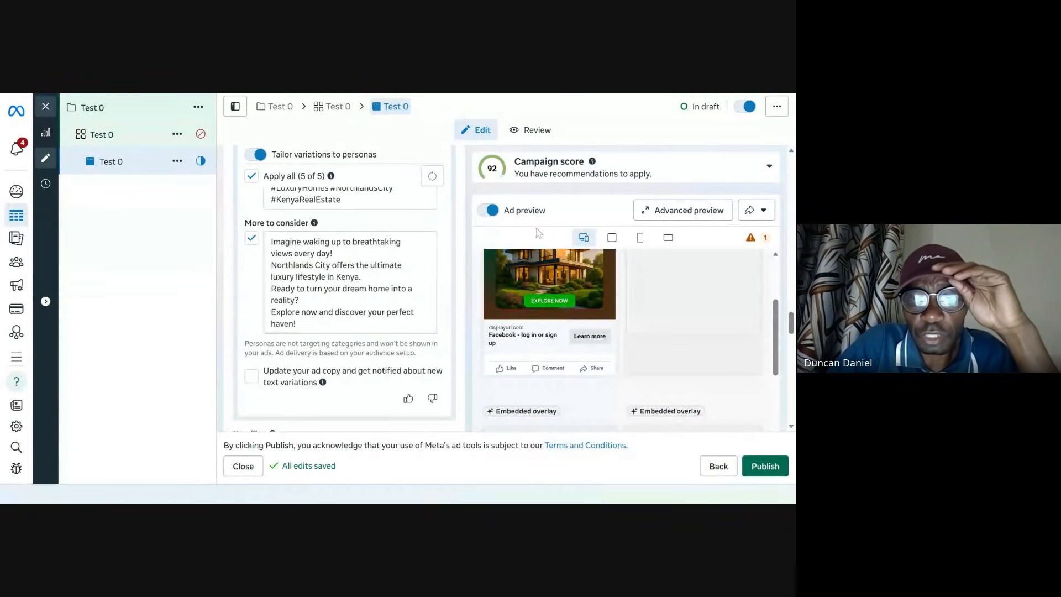
scroll(433, 331, "up", 5)
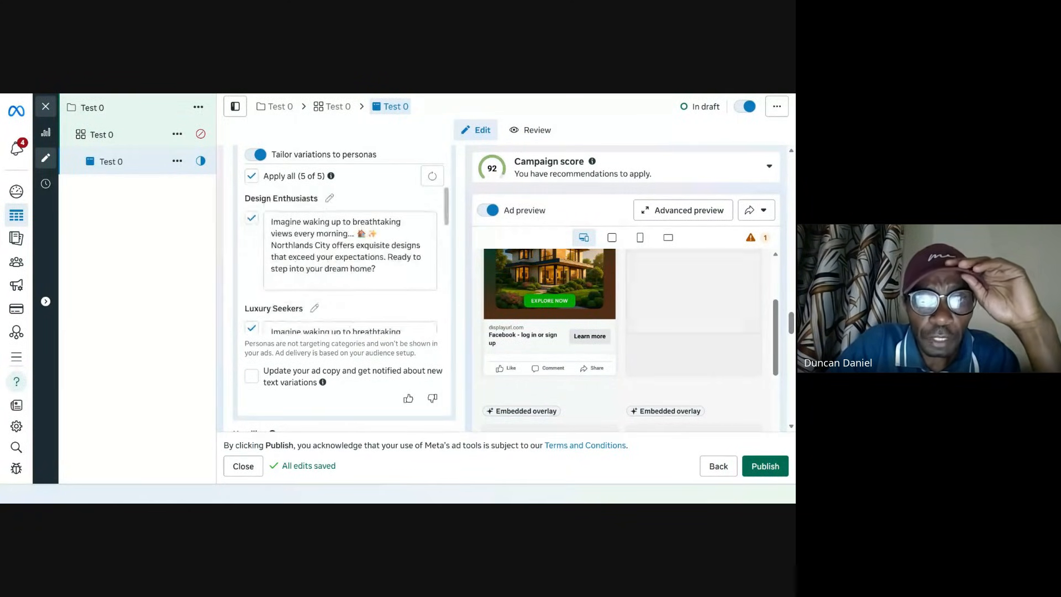
scroll(464, 276, "up", 7)
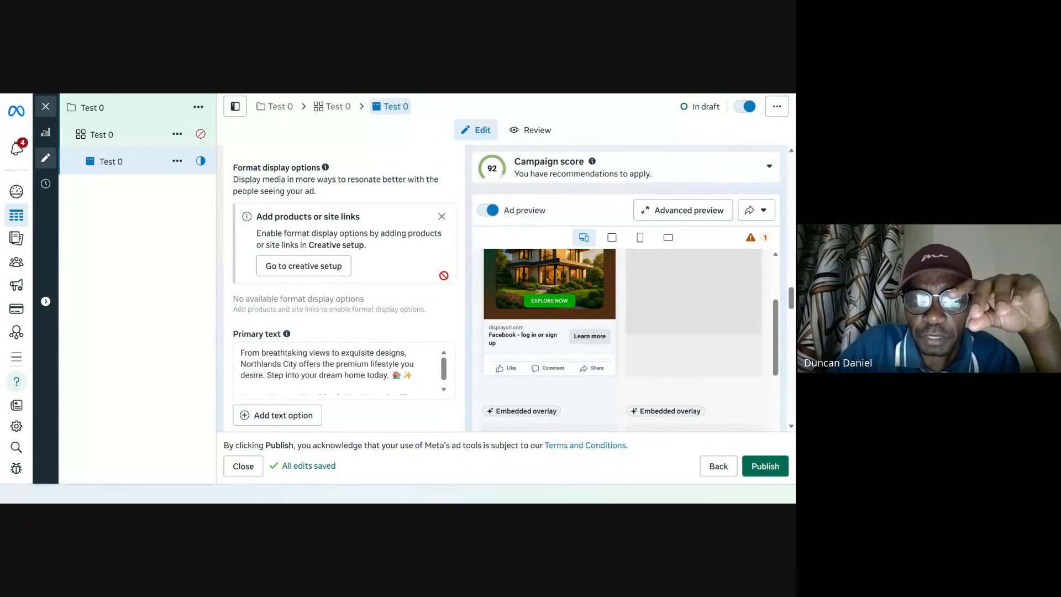
scroll(463, 276, "down", 3)
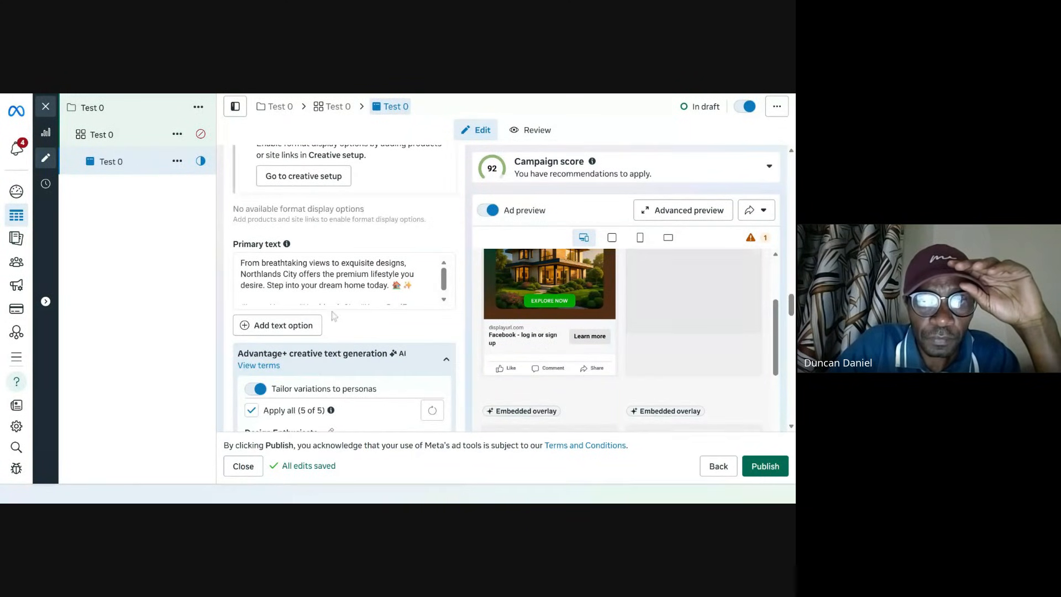
scroll(332, 316, "down", 3)
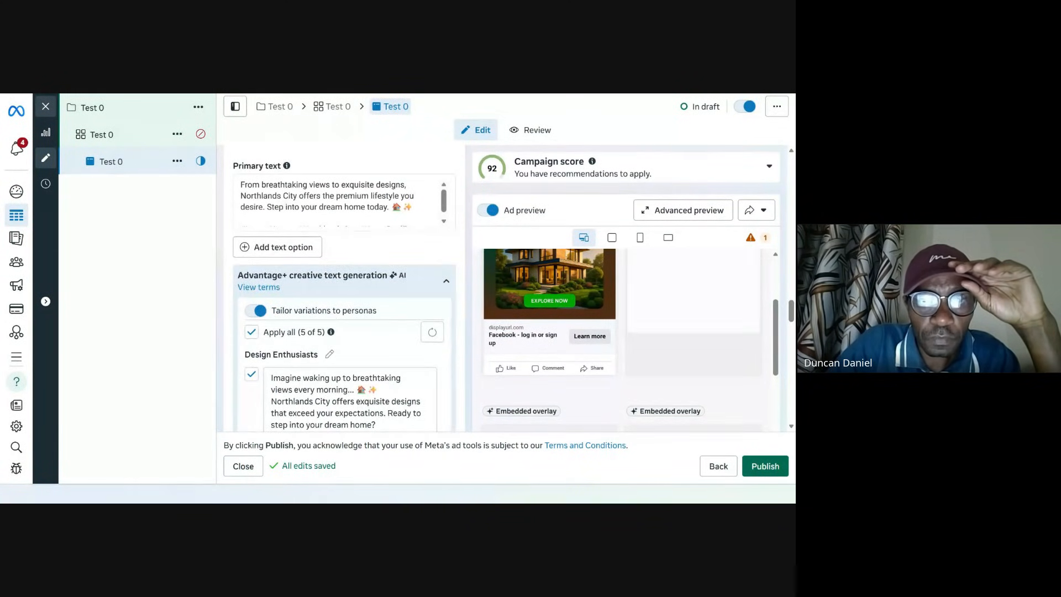
scroll(388, 285, "down", 10)
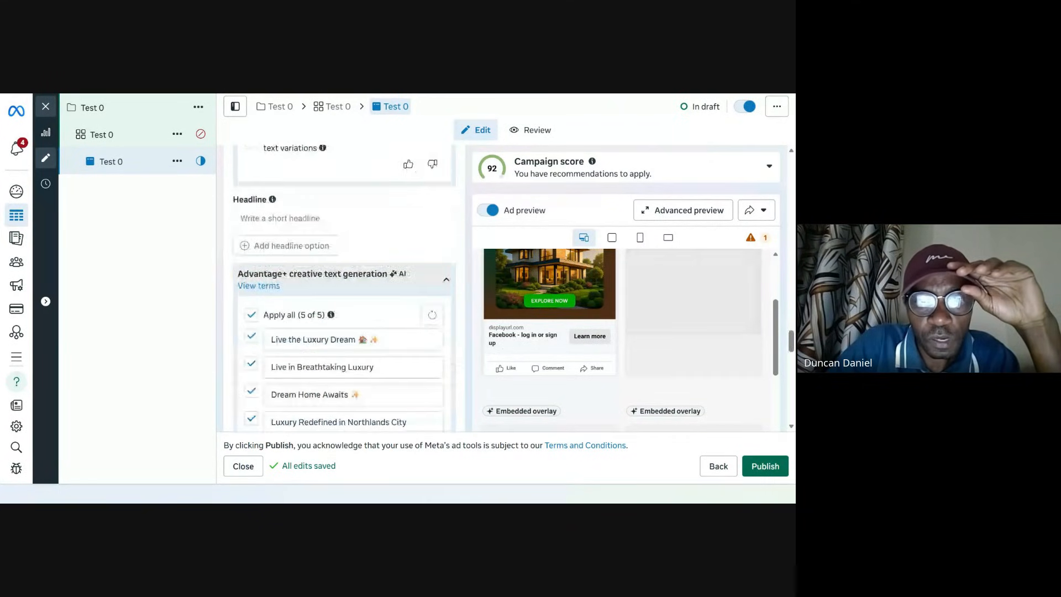
Step: Deselect all the AI-generated headline variations
left_click(290, 219)
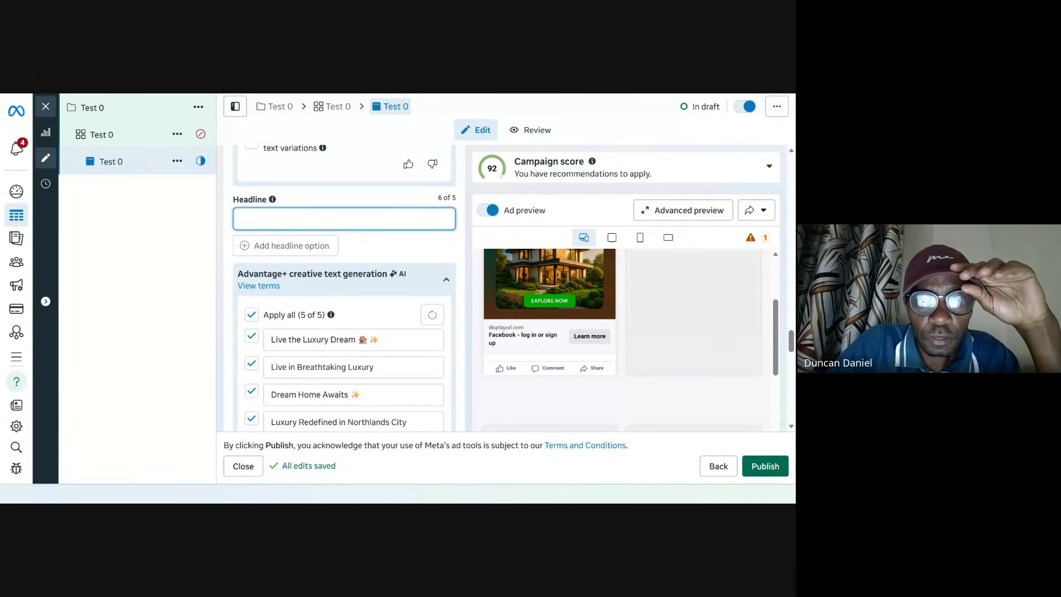
scroll(282, 326, "down", 3)
scroll(283, 326, "up", 3)
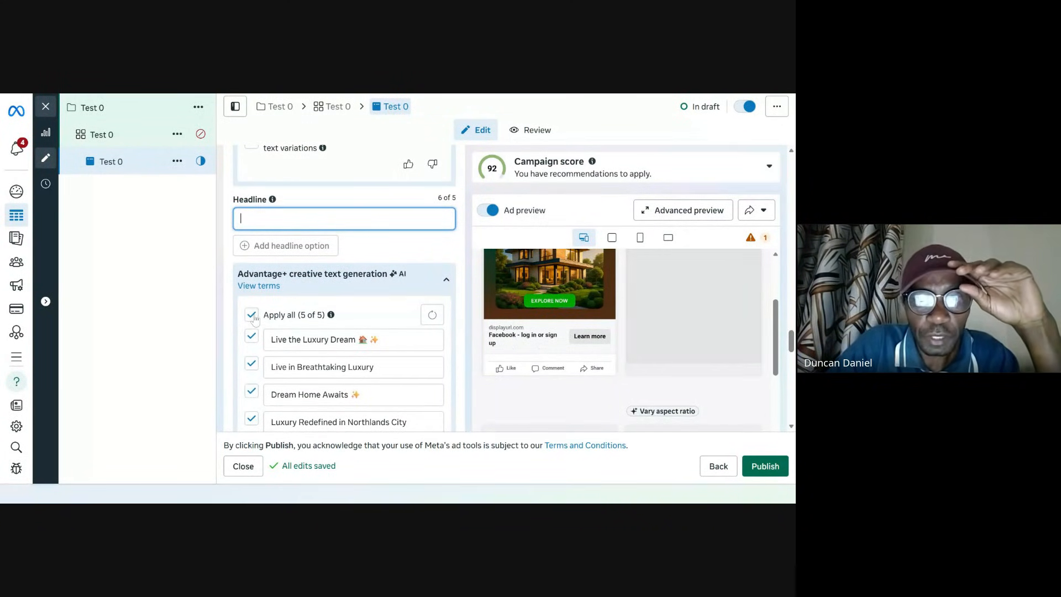
left_click(252, 315)
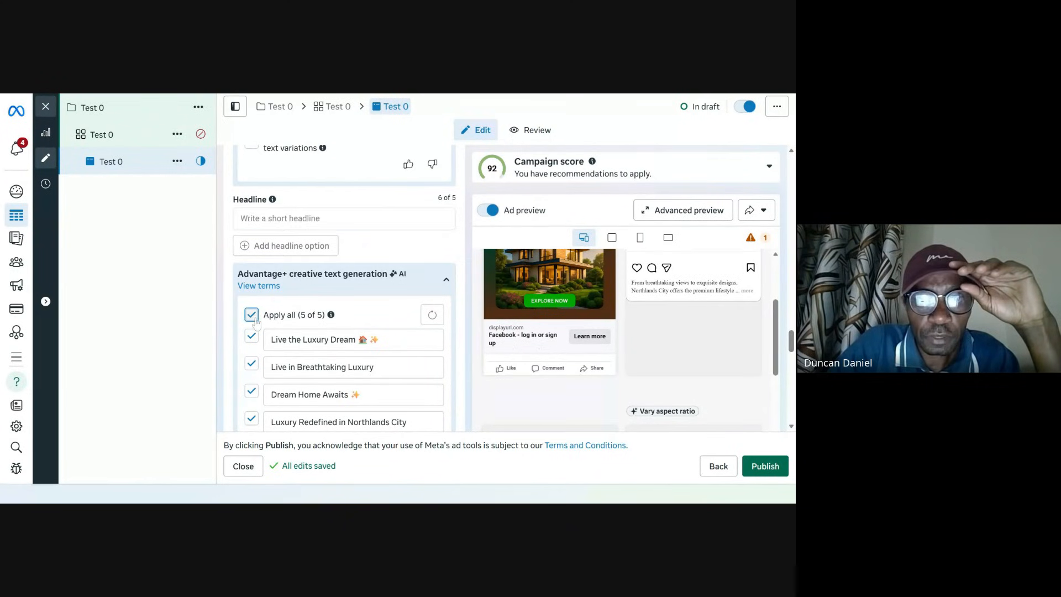
Step: Try to move the 'Live the Luxury Dream' variation into the headline field
triple_click(278, 339)
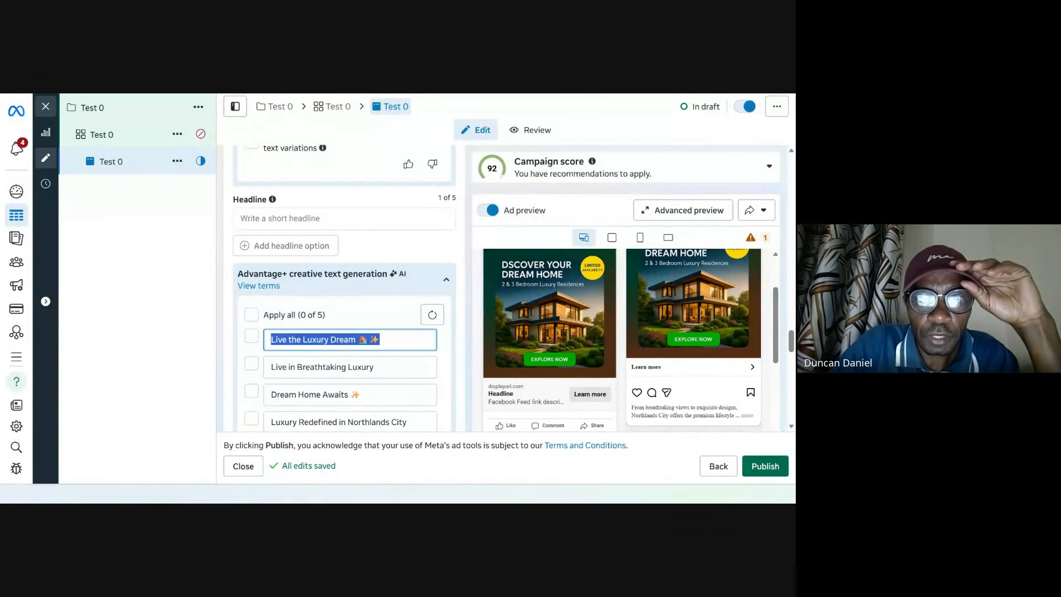
key("ctrl+x")
scroll(332, 248, "up", 1)
left_click(332, 296)
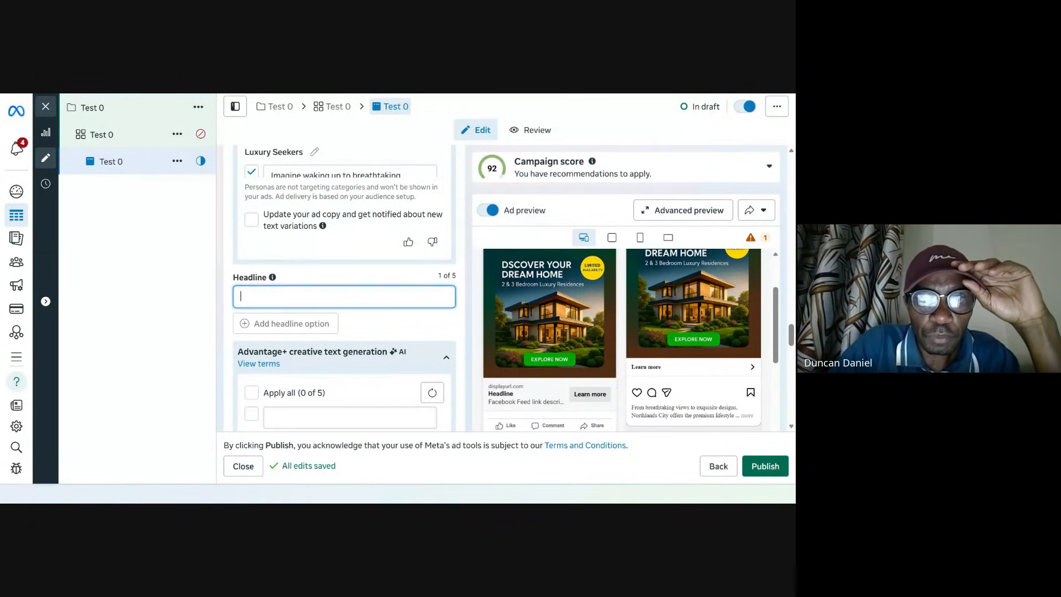
key("ctrl+v")
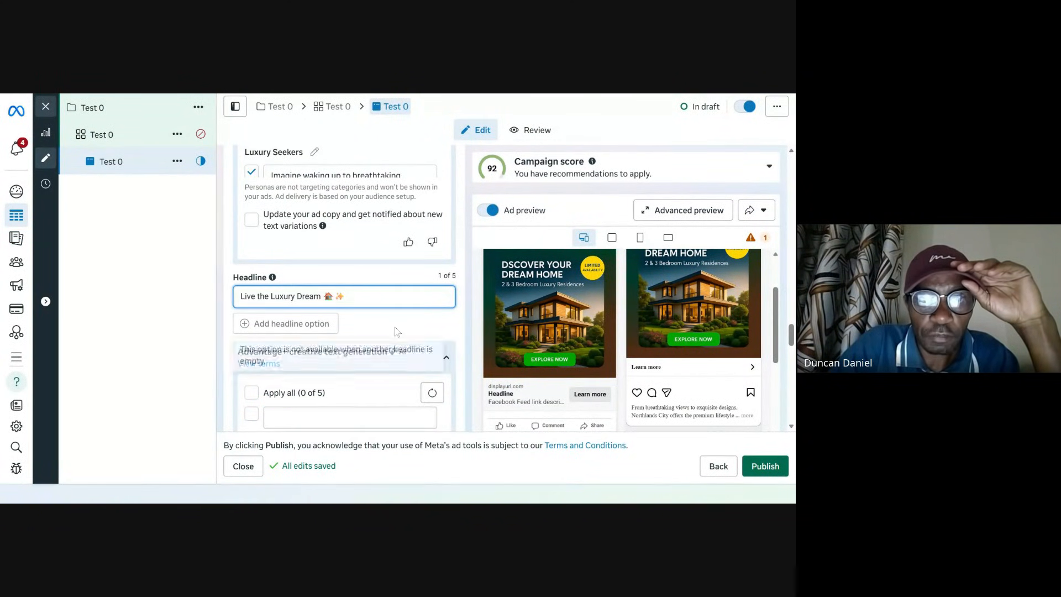
left_click(302, 328)
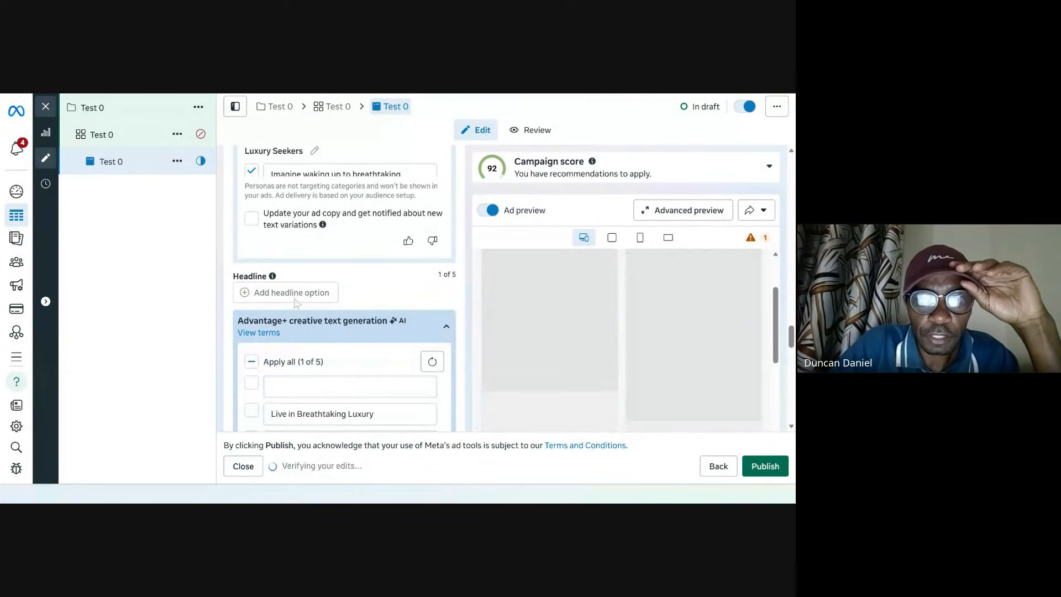
Step: Move the 'Dream Home Awaits ✨' variation into the headline field
scroll(331, 321, "down", 3)
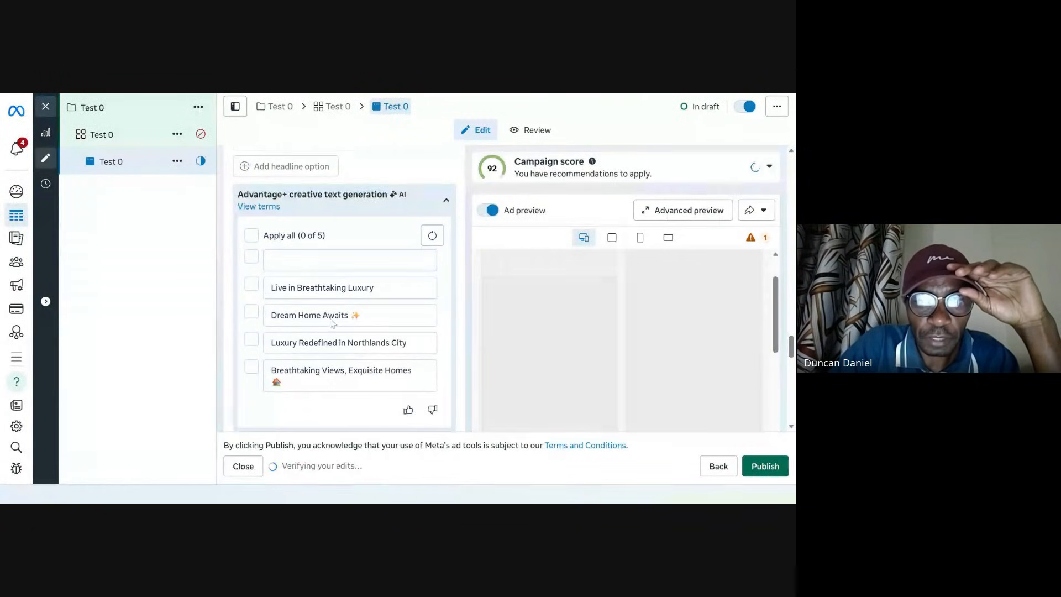
triple_click(352, 316)
key("ctrl+c")
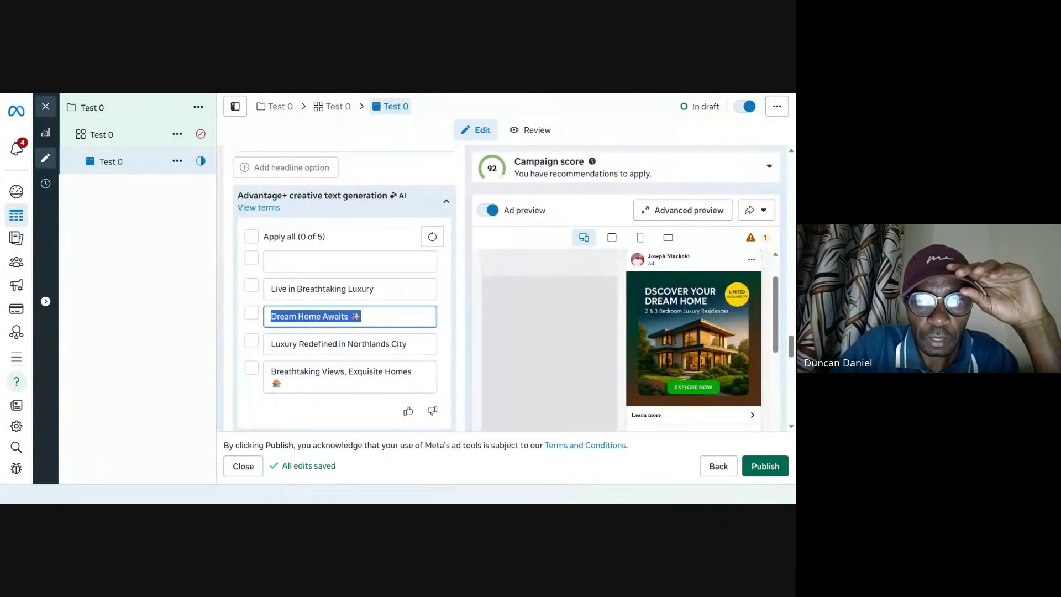
key("BackSpace")
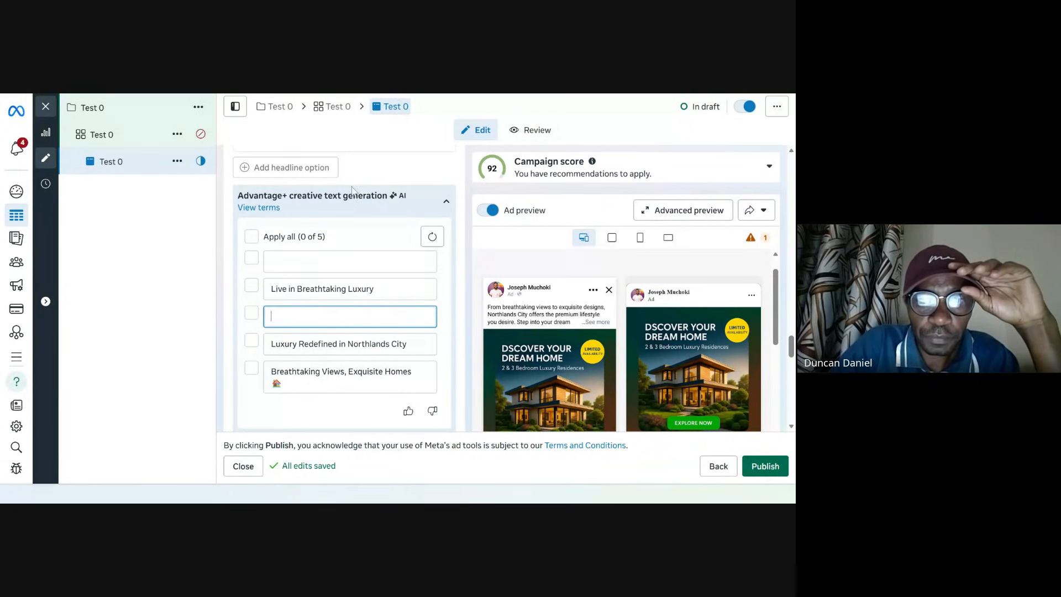
scroll(282, 246, "up", 5)
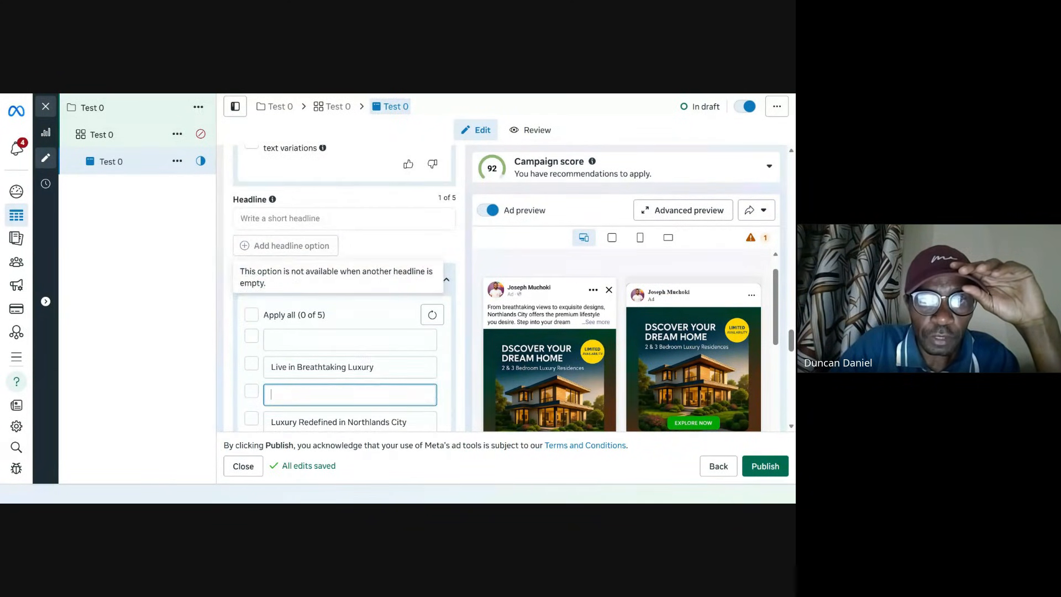
scroll(332, 221, "down", 3)
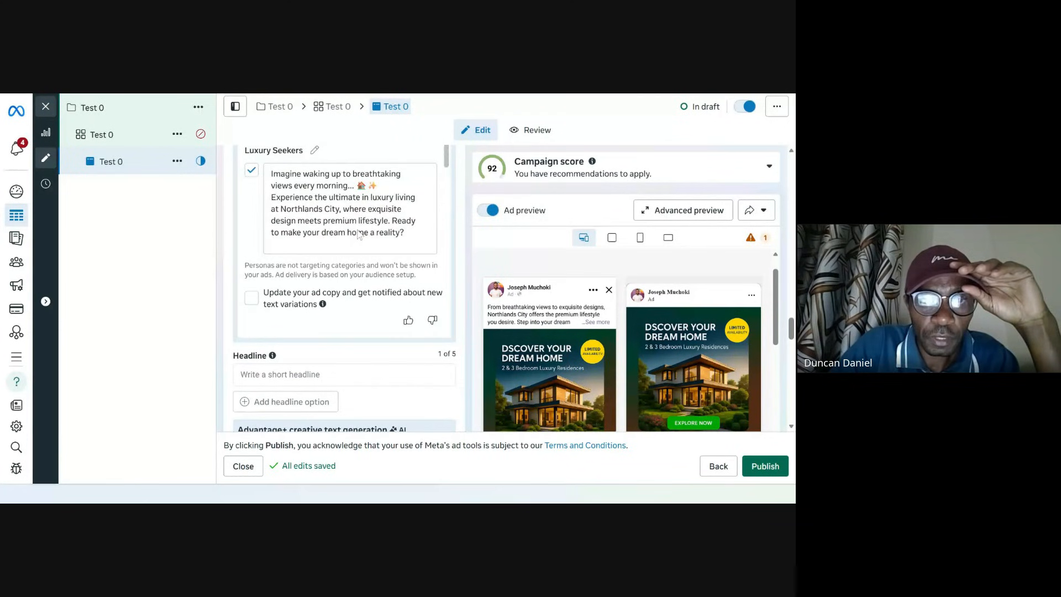
left_click(274, 376)
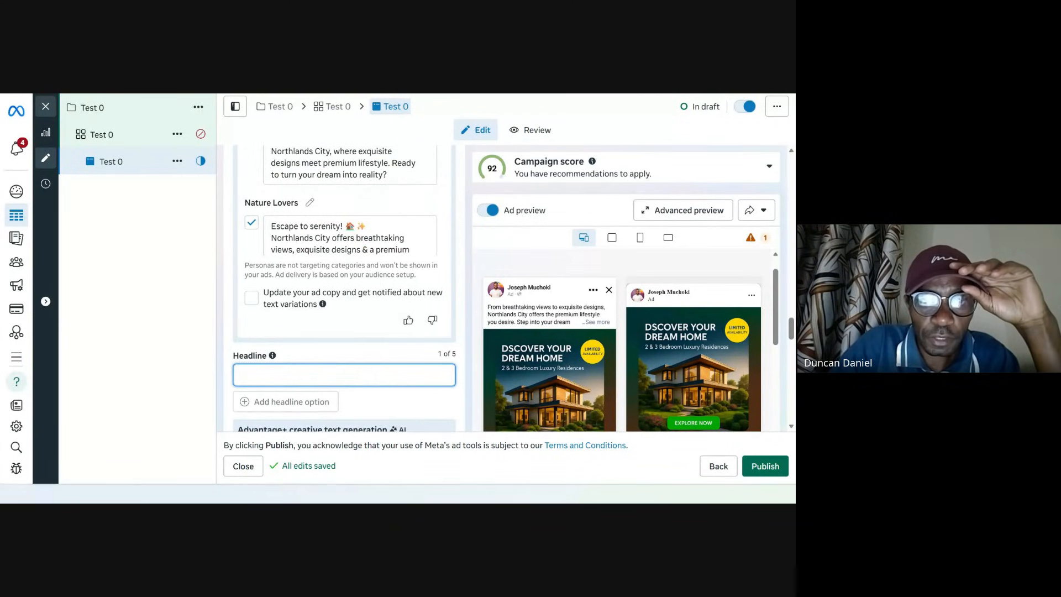
key("ctrl+v")
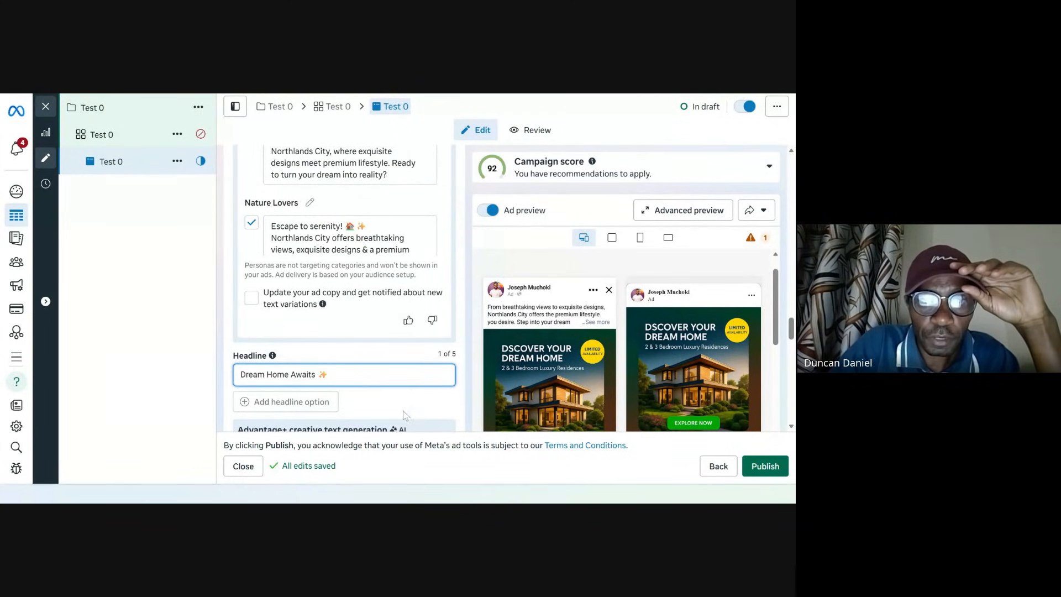
Step: Check the Facebook and Instagram feed previews for the new headline, then close the ad editor
scroll(566, 338, "down", 3)
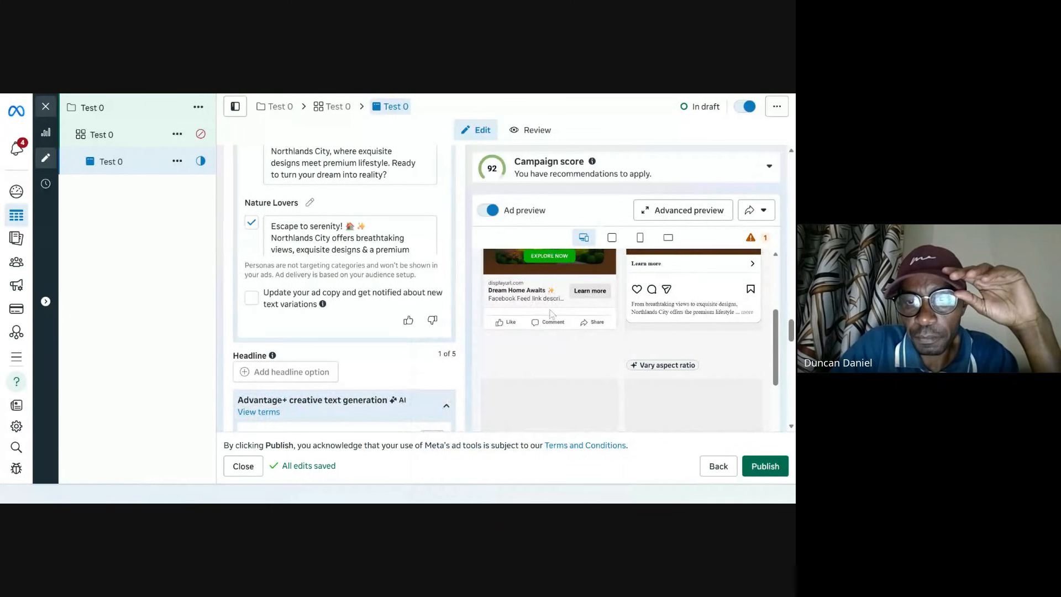
scroll(551, 313, "up", 2)
scroll(534, 346, "up", 4)
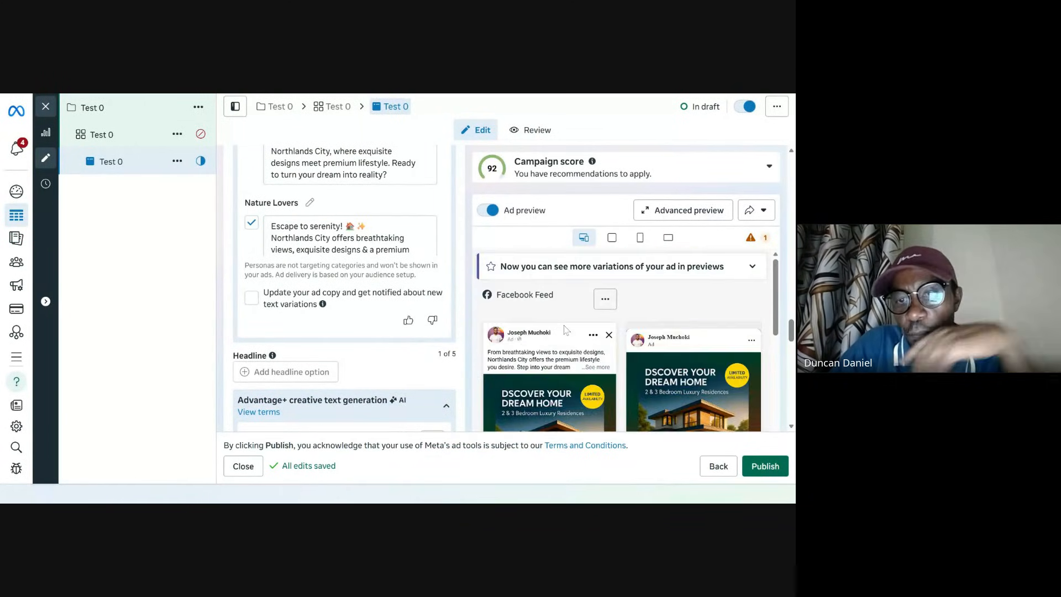
scroll(547, 328, "down", 4)
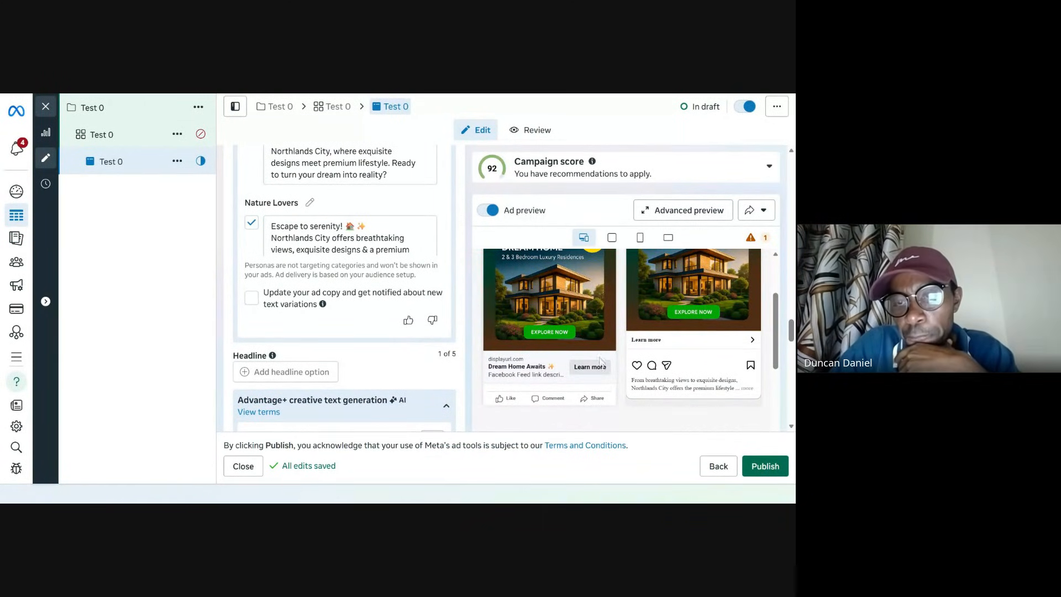
scroll(669, 342, "up", 3)
scroll(612, 340, "down", 4)
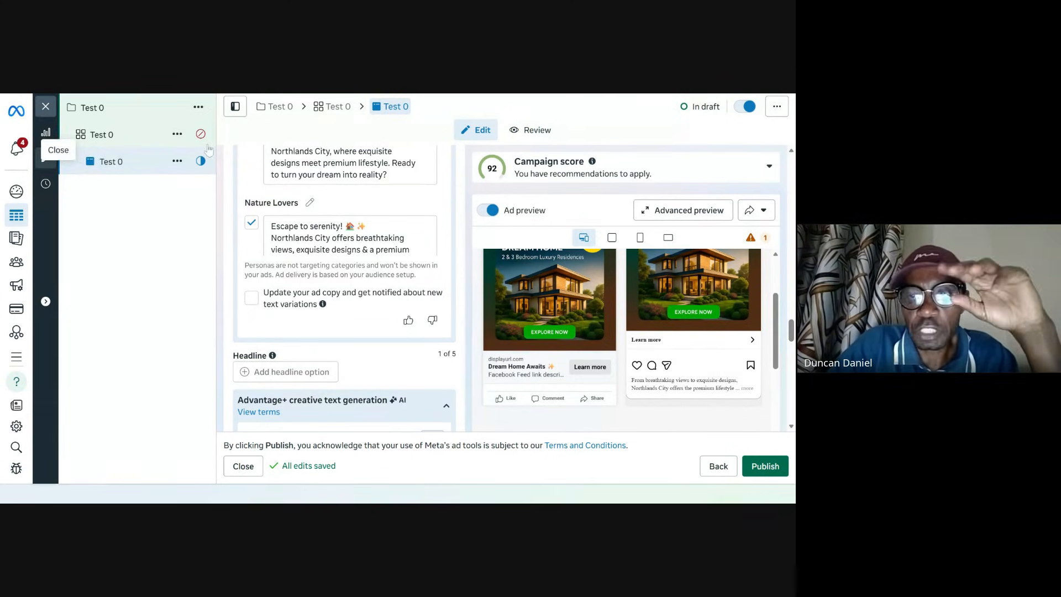
left_click(46, 106)
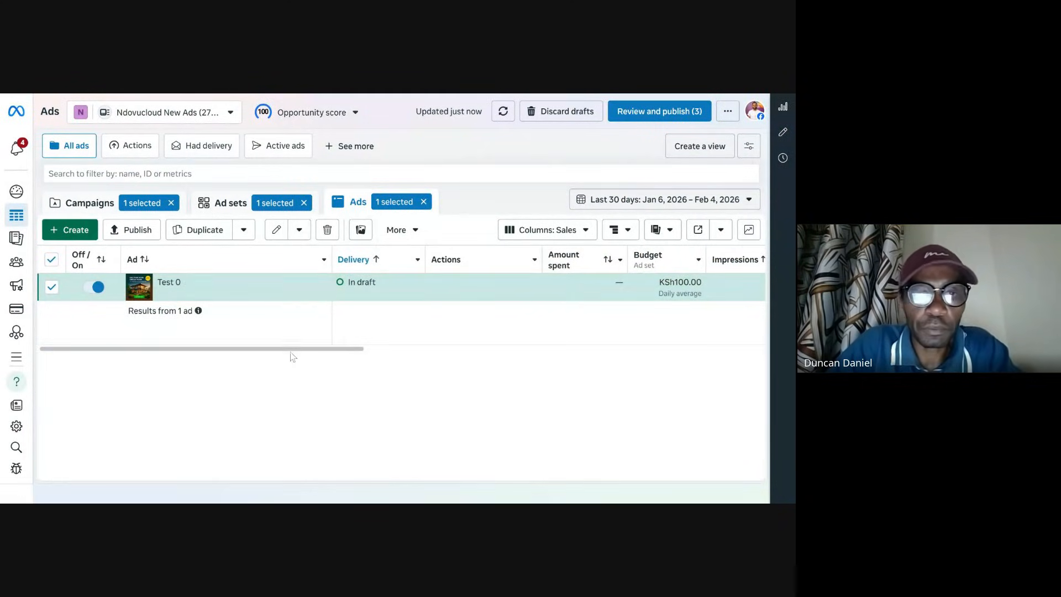
Step: Clear the ad and campaign filters to list every ad in the current ad account
left_click_drag(291, 352, 799, 387)
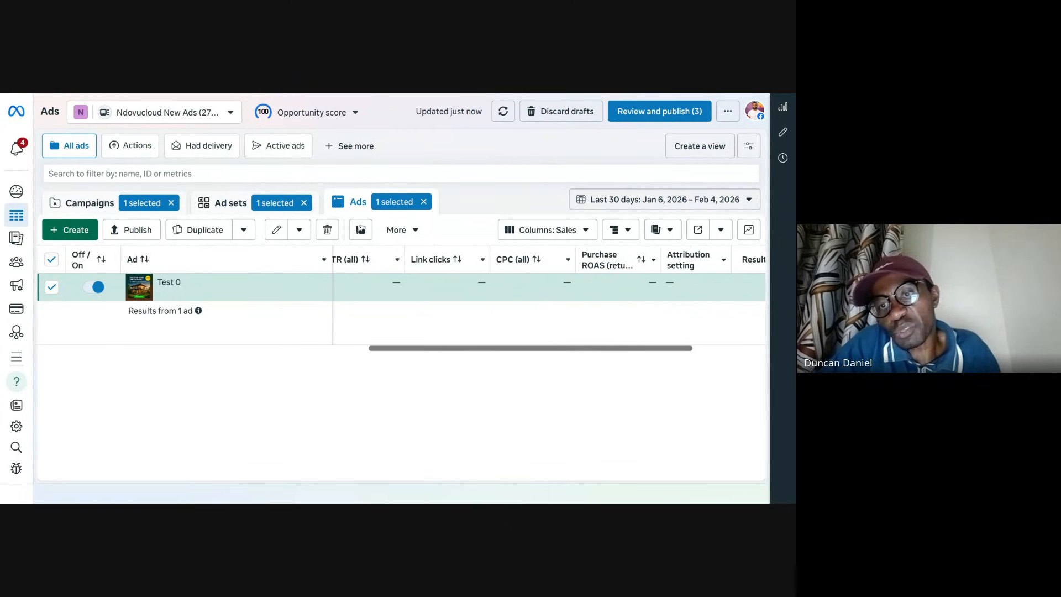
left_click(424, 202)
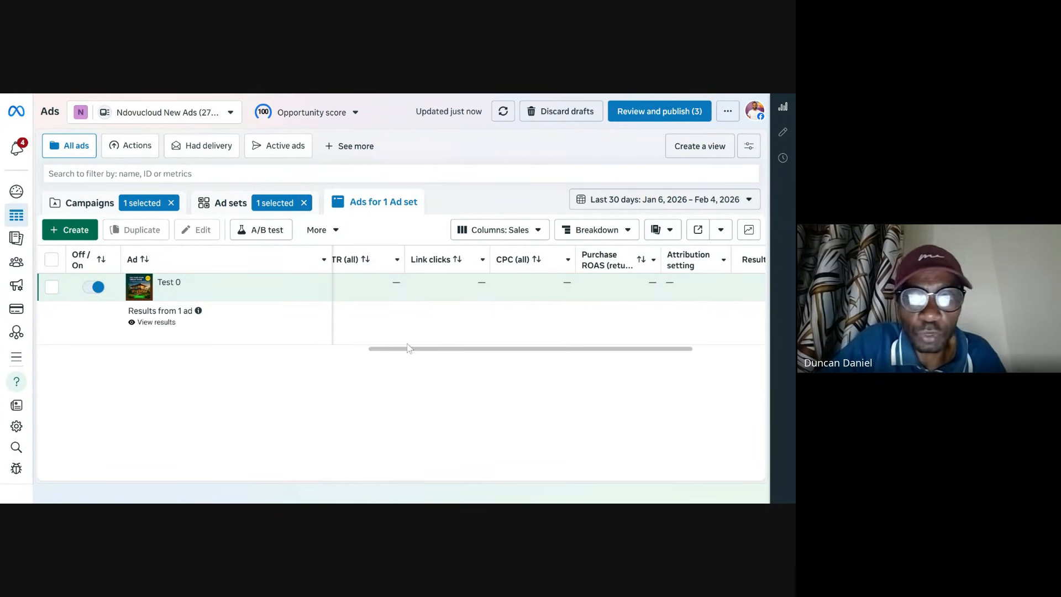
left_click(176, 208)
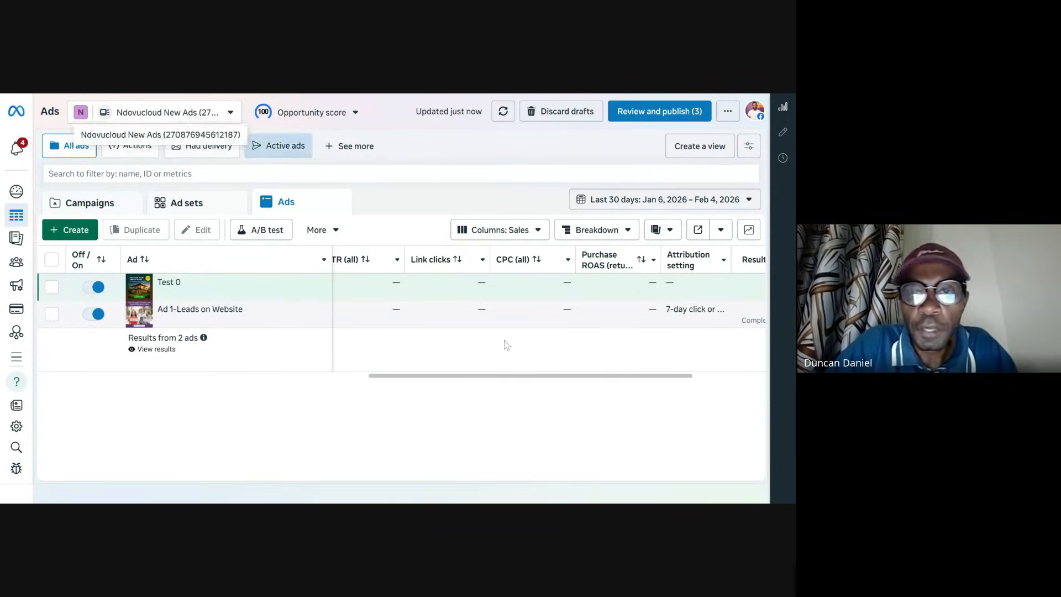
left_click_drag(476, 376, 347, 380)
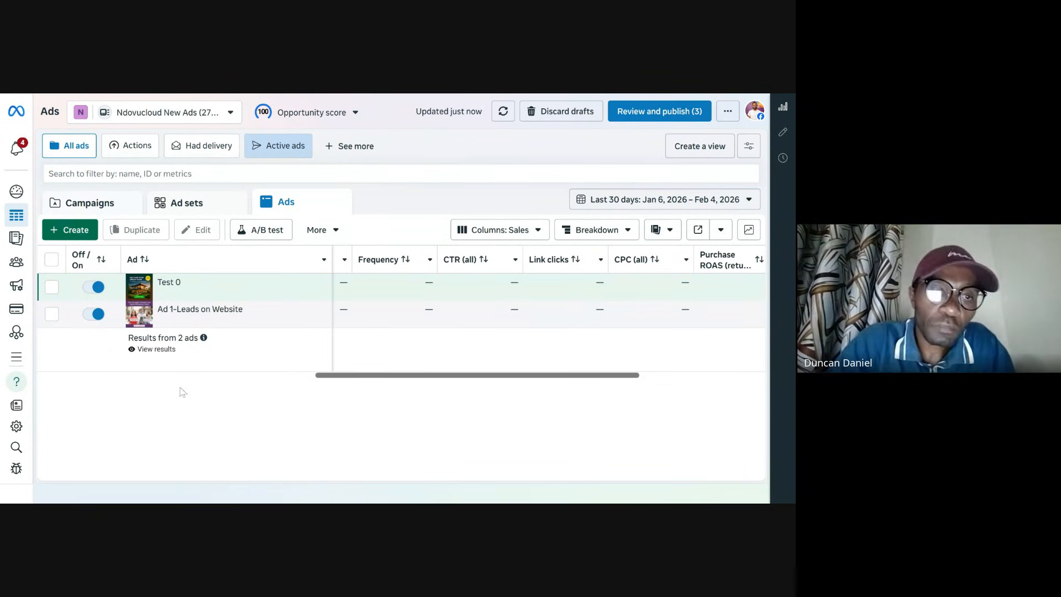
Step: Switch to an ad account under the Ndovesha Business Account portfolio
left_click(149, 115)
scroll(161, 270, "down", 6)
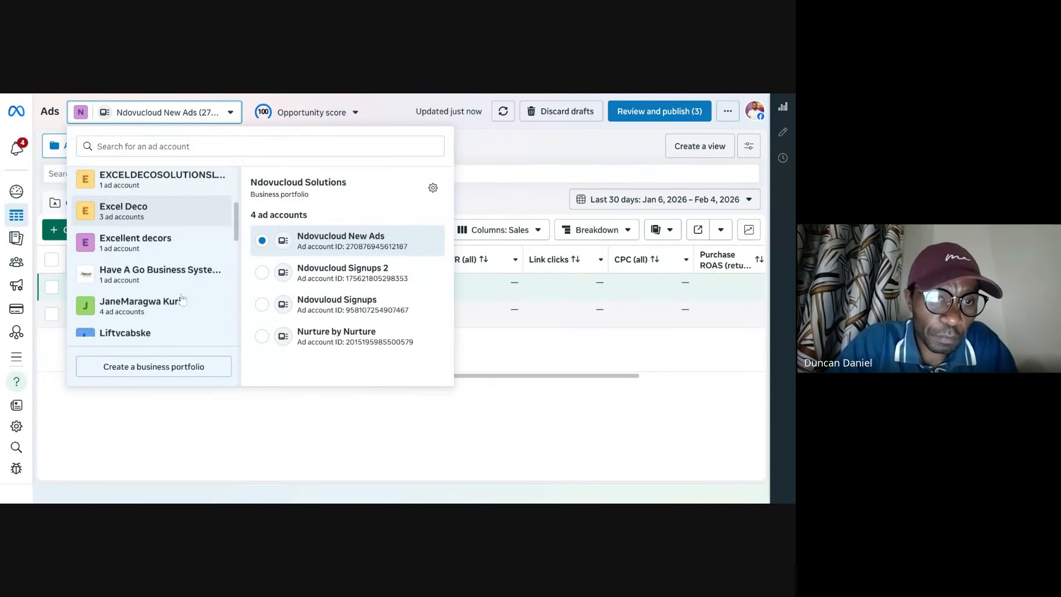
scroll(182, 299, "down", 2)
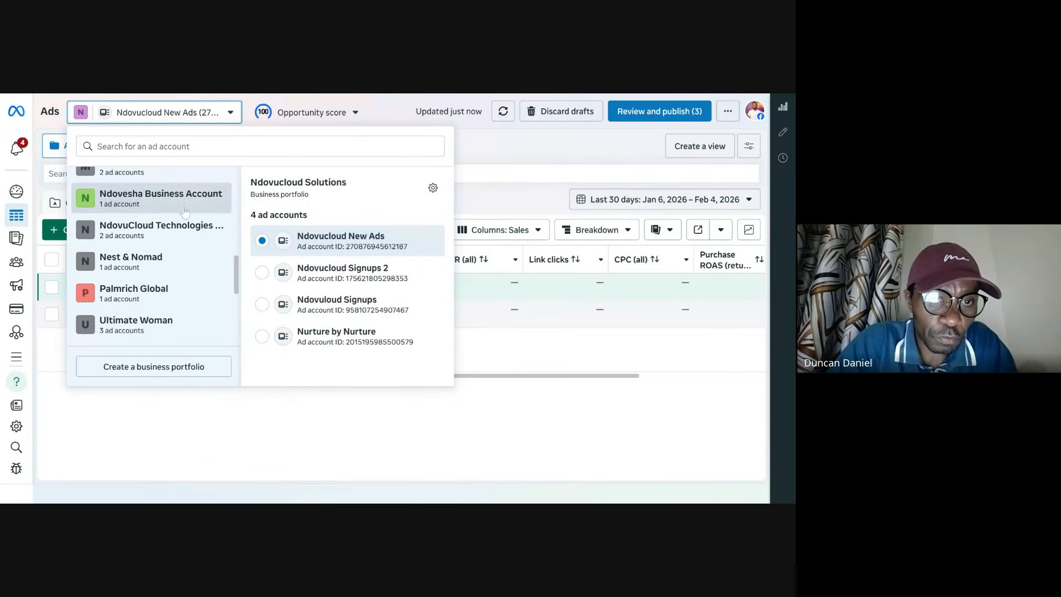
left_click(149, 197)
left_click(333, 239)
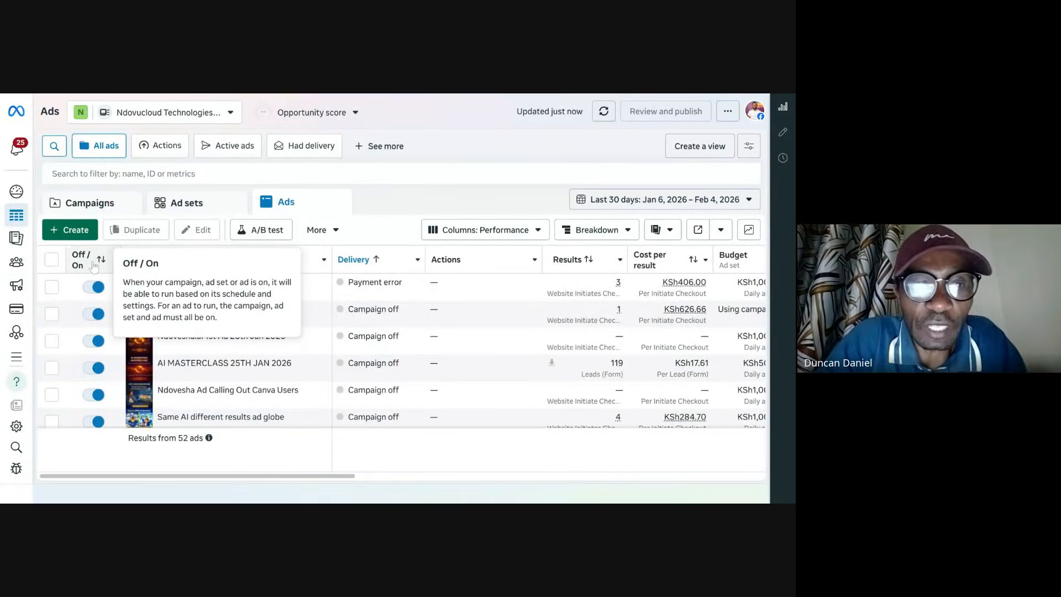
Step: Create a new auction campaign with the Sales objective
left_click(75, 231)
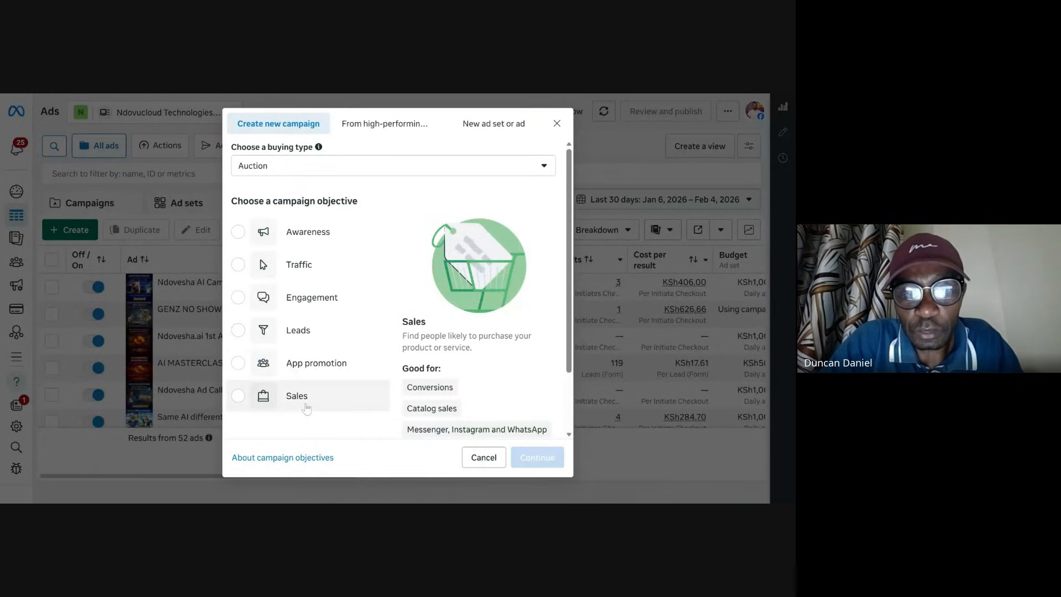
left_click(306, 408)
left_click(539, 458)
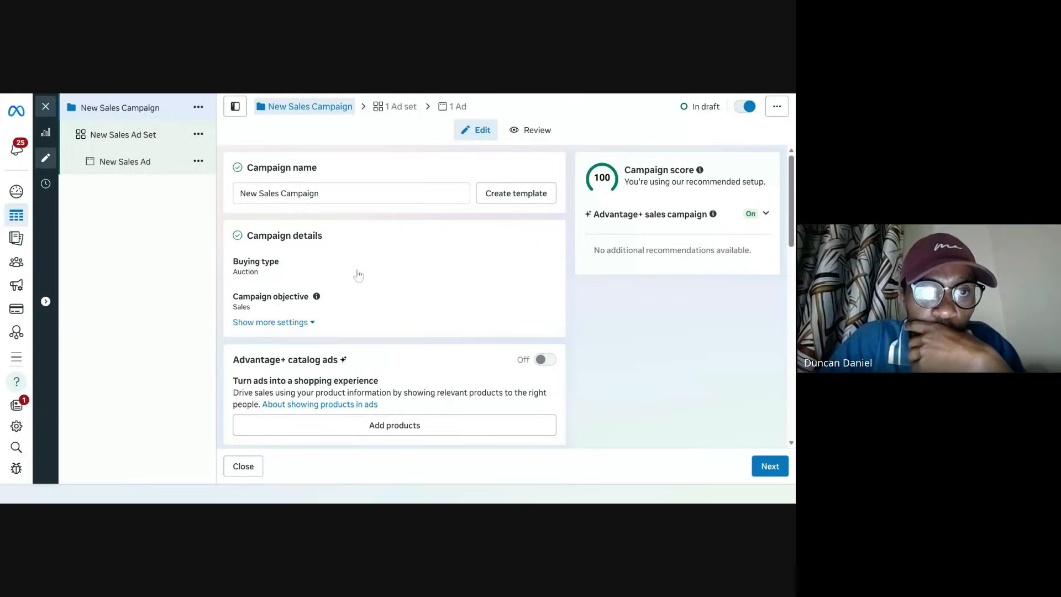
Step: Open the new ad set and review its conversion location and performance goal options
left_click(139, 138)
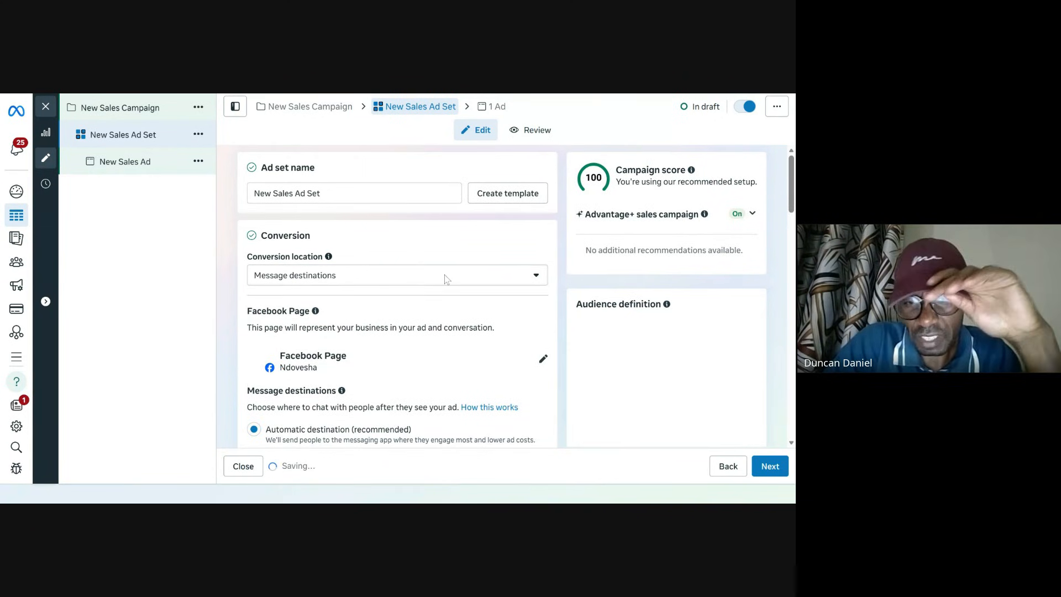
left_click(482, 278)
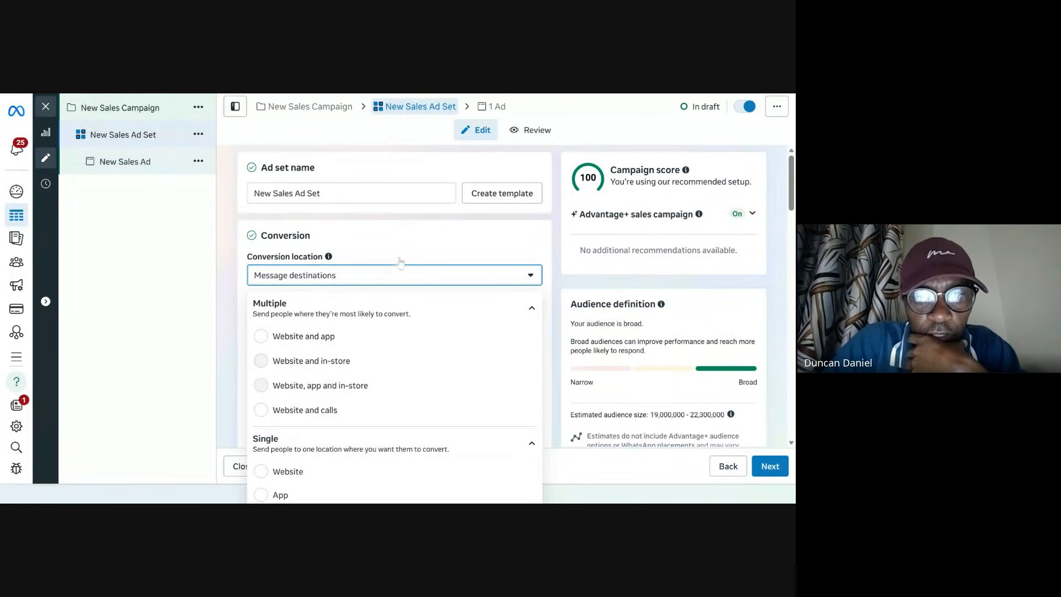
left_click(643, 121)
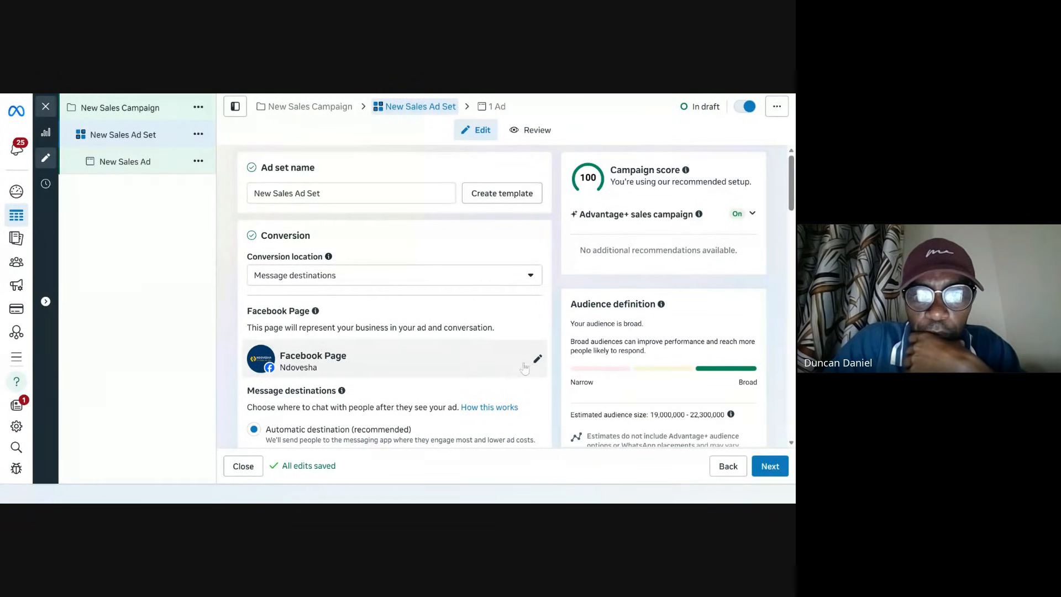
scroll(514, 362, "down", 3)
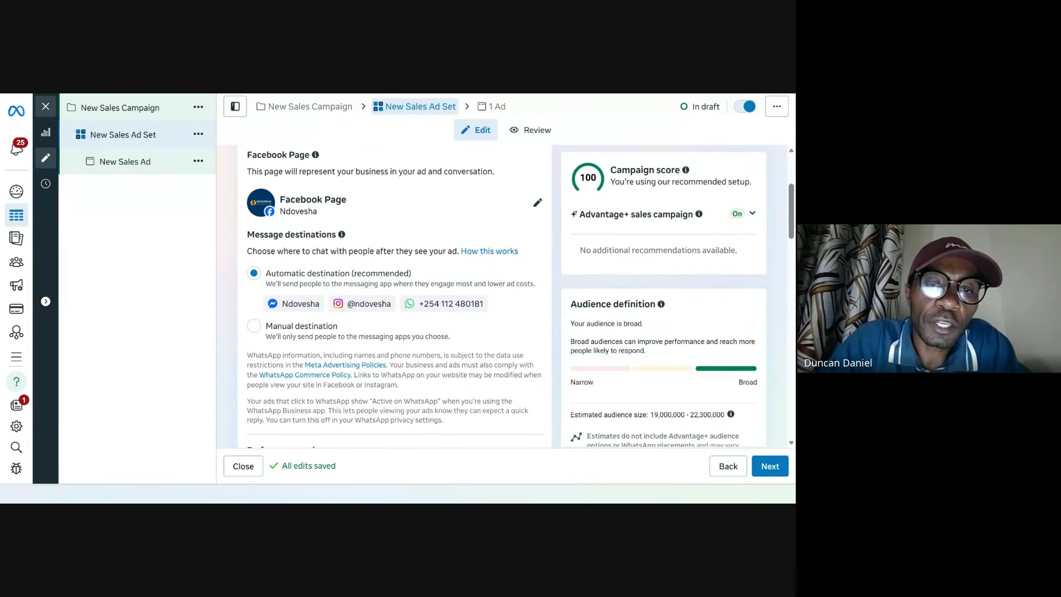
scroll(406, 287, "down", 3)
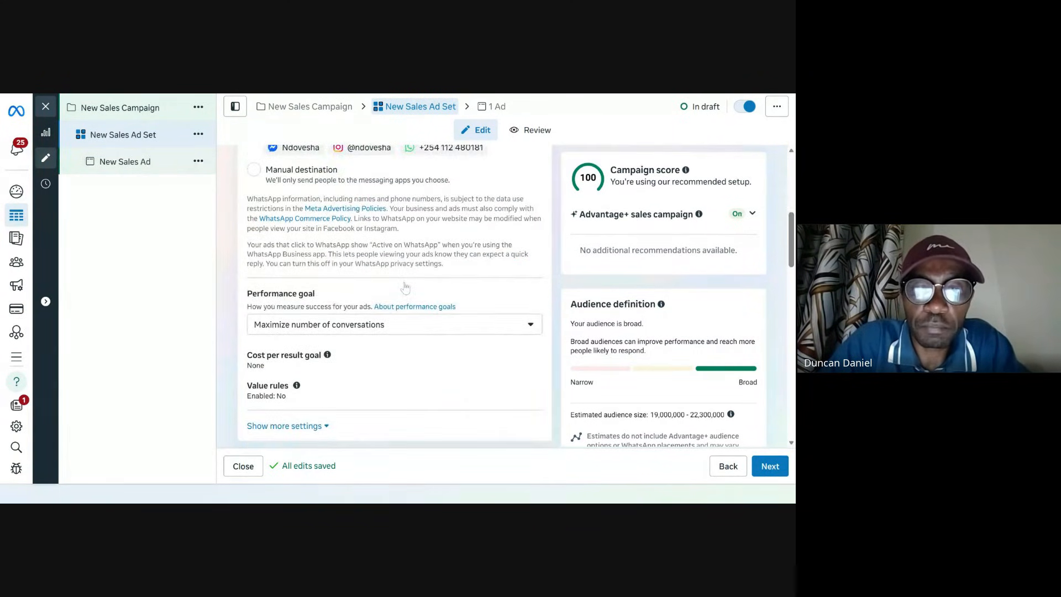
left_click(323, 329)
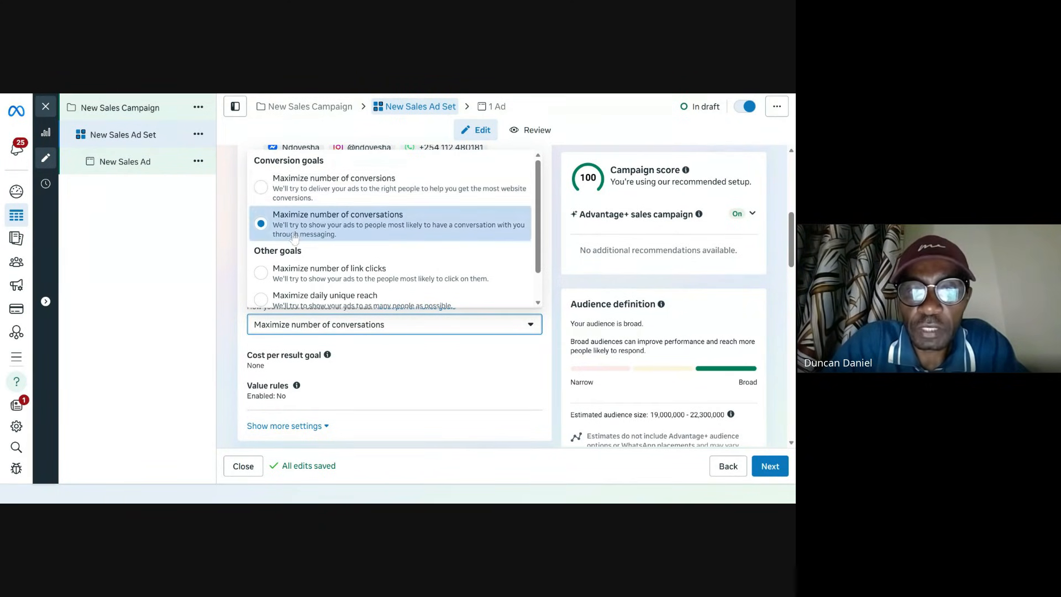
scroll(301, 248, "down", 1)
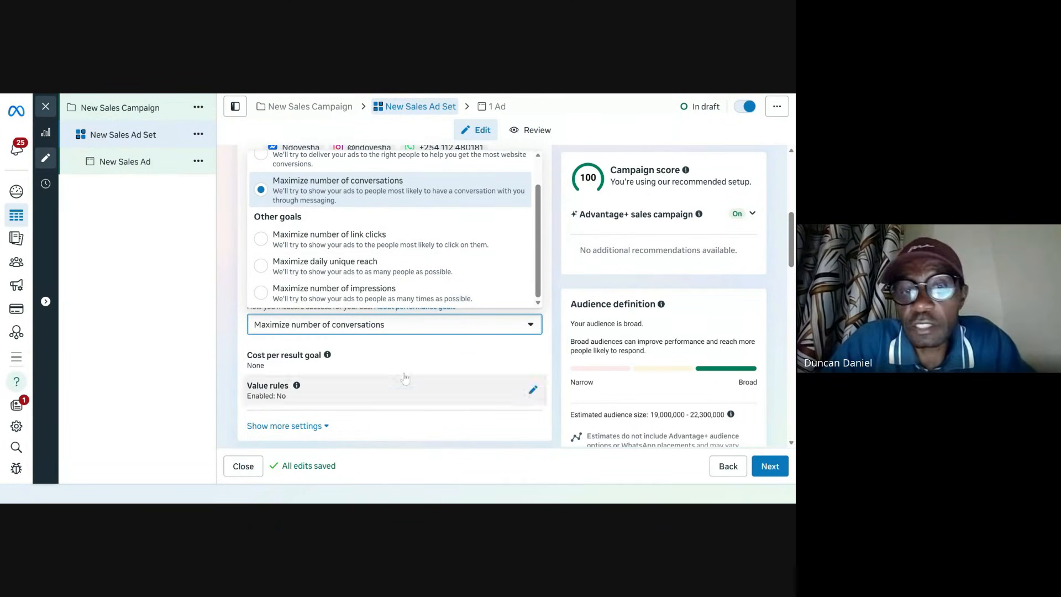
left_click(148, 312)
Step: Review the ad set's budget, schedule, audience, transparency and placement settings, then close the editor
scroll(367, 320, "down", 4)
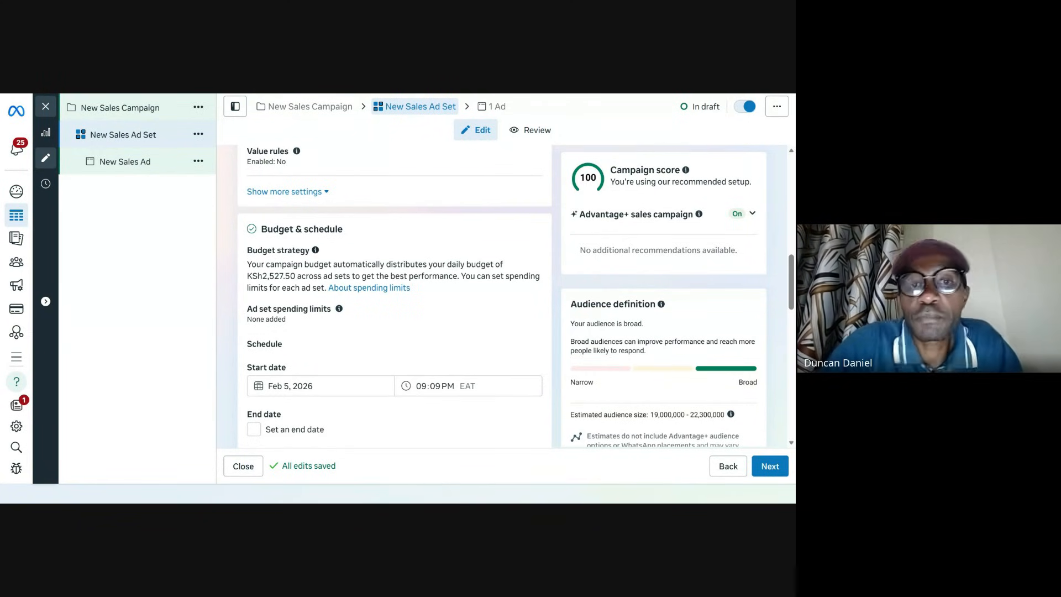
scroll(386, 287, "down", 5)
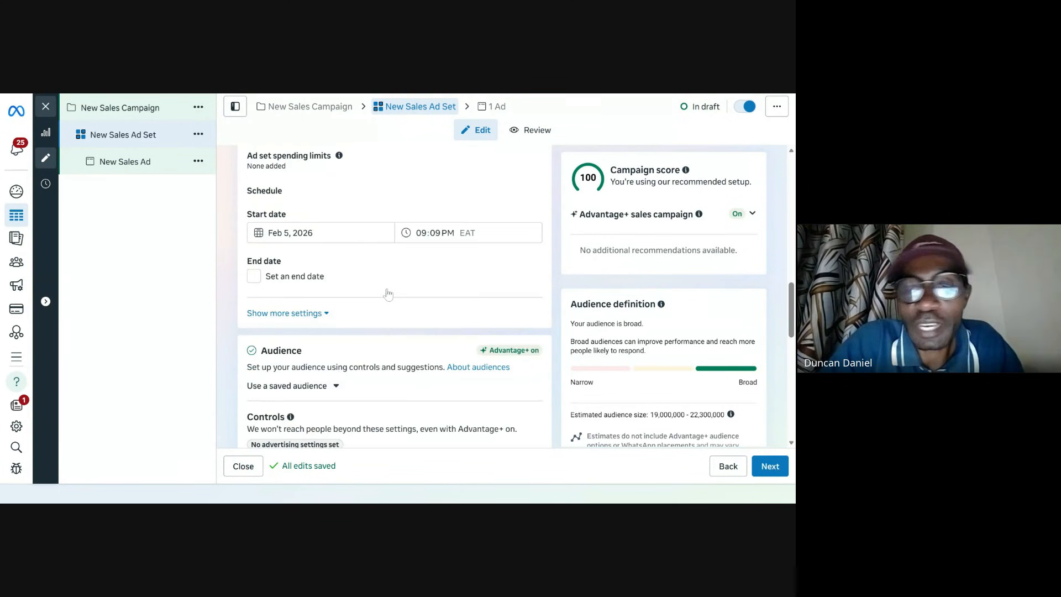
scroll(386, 288, "down", 2)
scroll(386, 288, "down", 5)
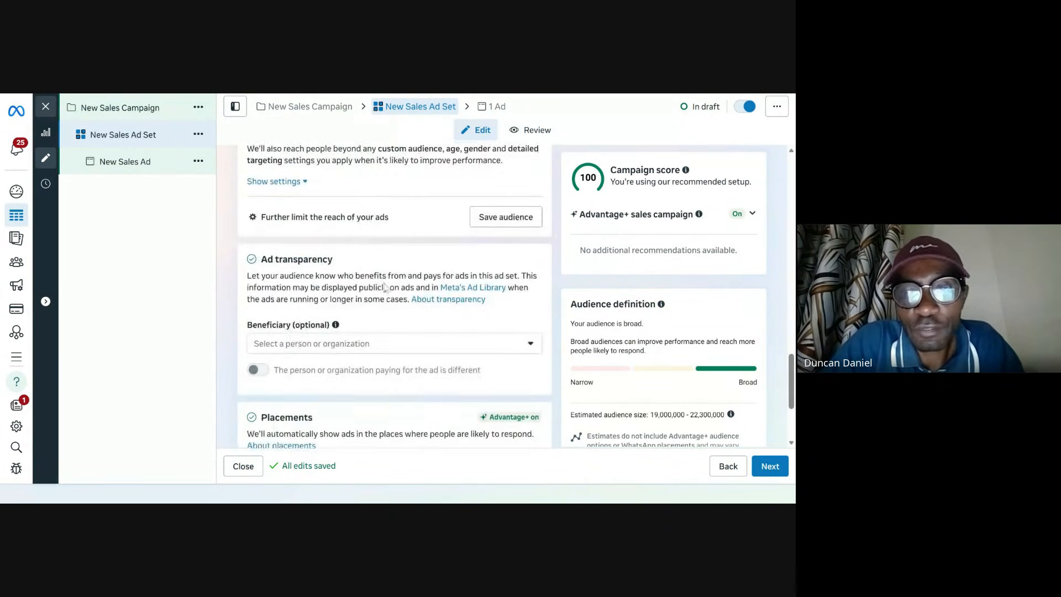
scroll(387, 288, "down", 2)
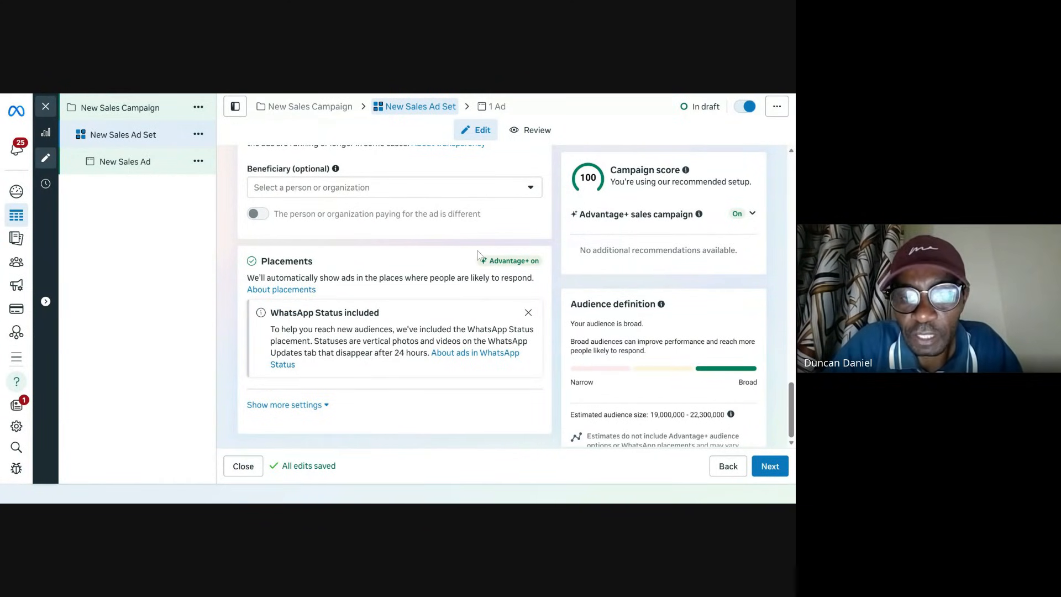
scroll(359, 364, "up", 5)
scroll(359, 364, "up", 10)
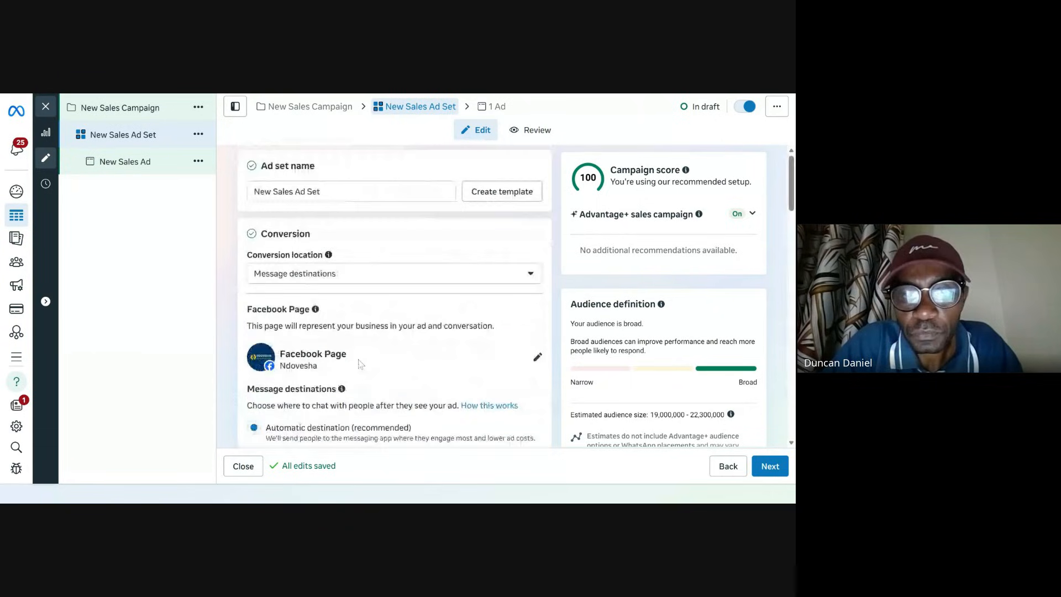
scroll(360, 363, "down", 10)
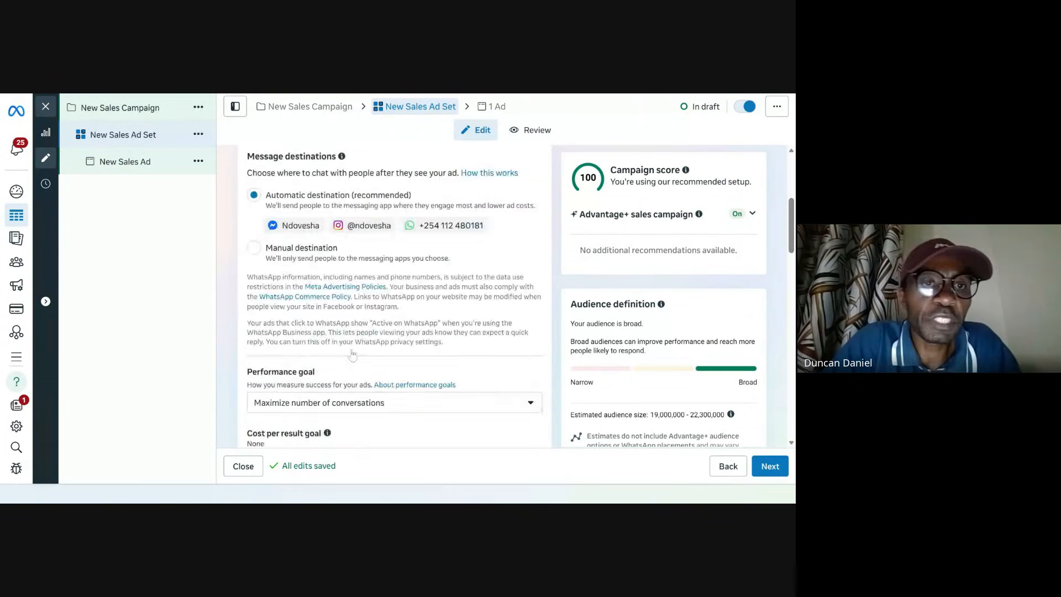
left_click(46, 107)
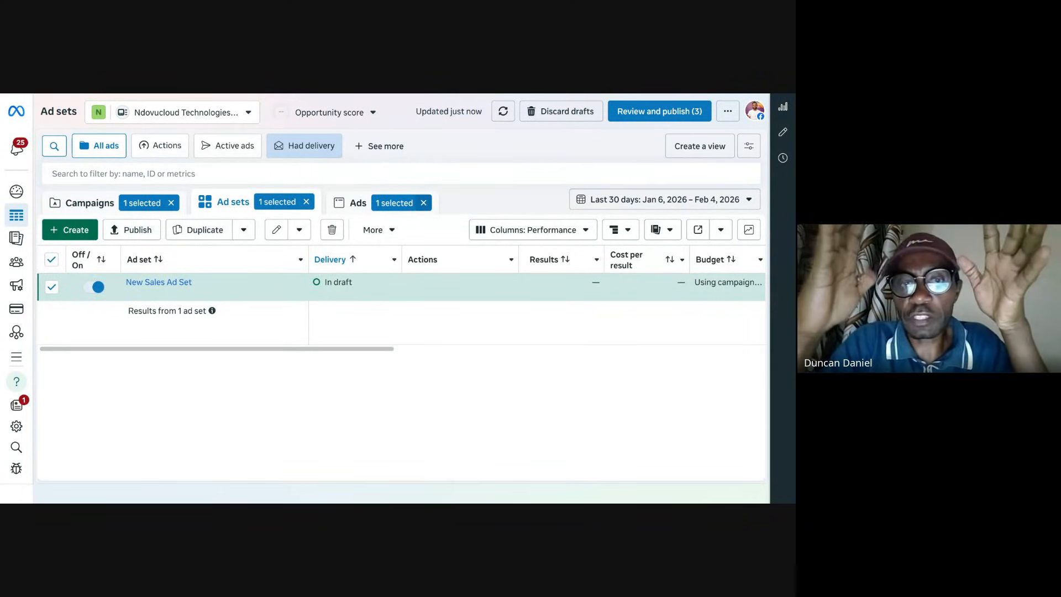
Step: Clear the campaign, ad set and ad filters to list all ad sets in the account
left_click(82, 232)
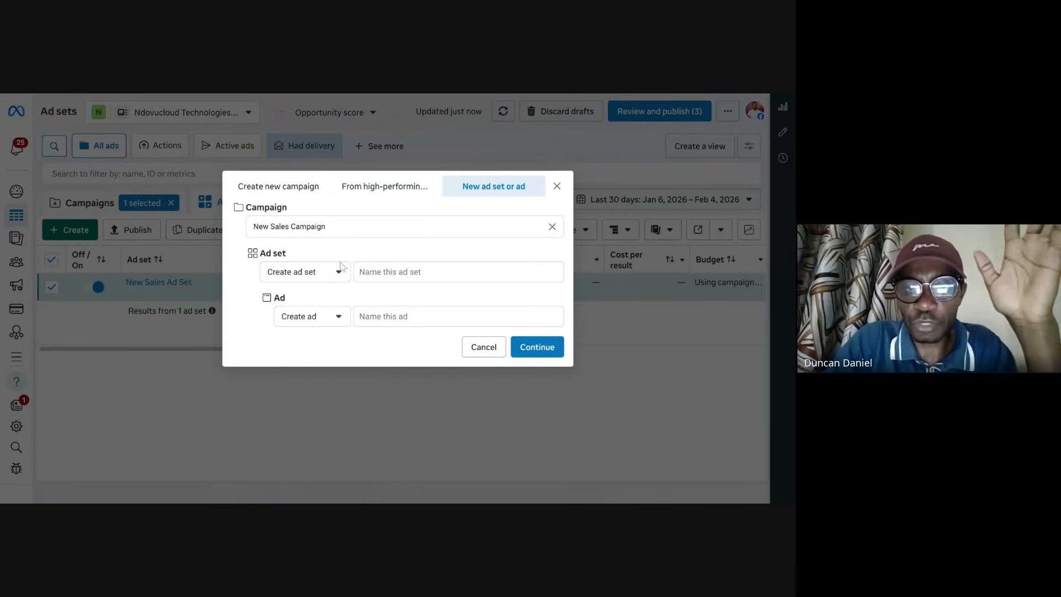
left_click(557, 186)
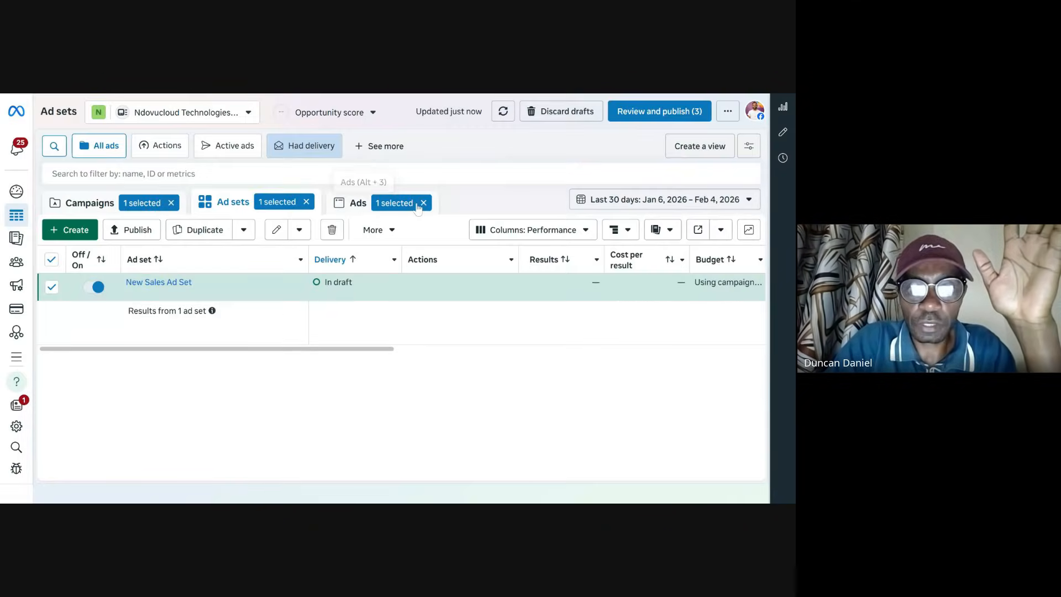
left_click(423, 204)
left_click(306, 202)
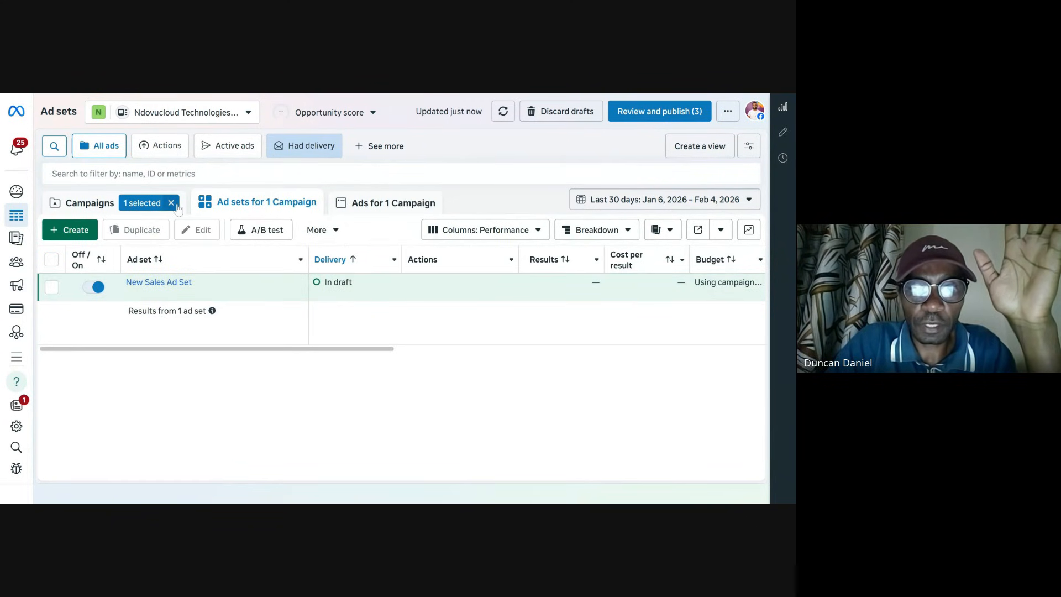
left_click(171, 204)
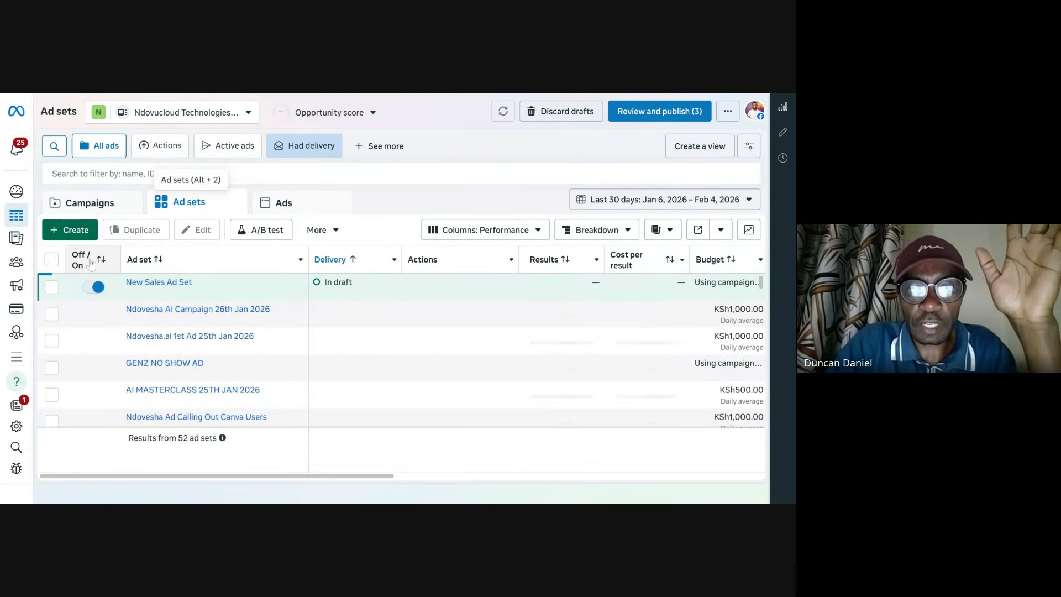
Step: Start creating another new campaign from the ad sets list
left_click(72, 230)
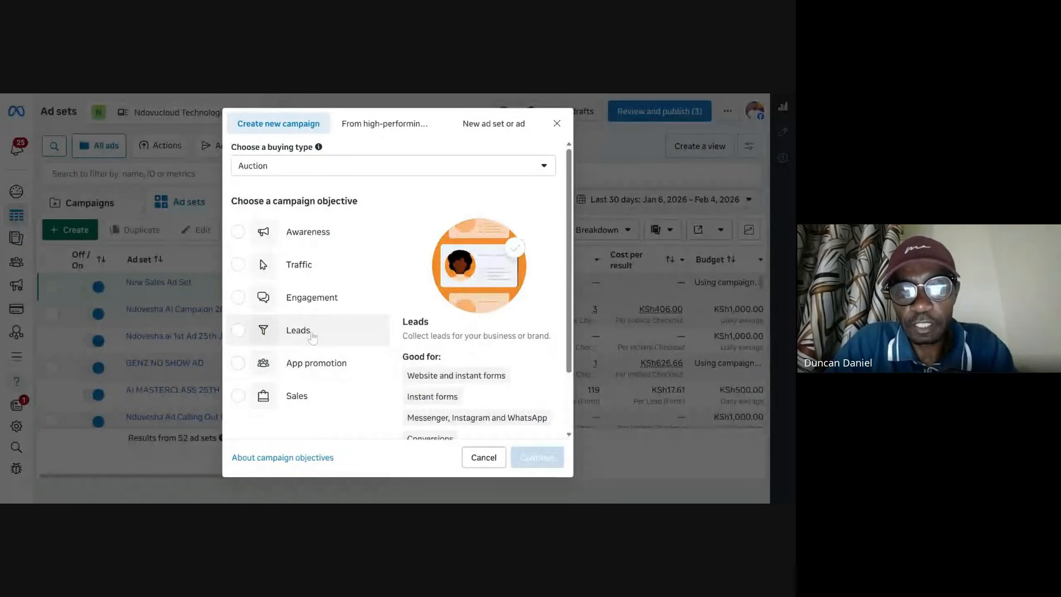